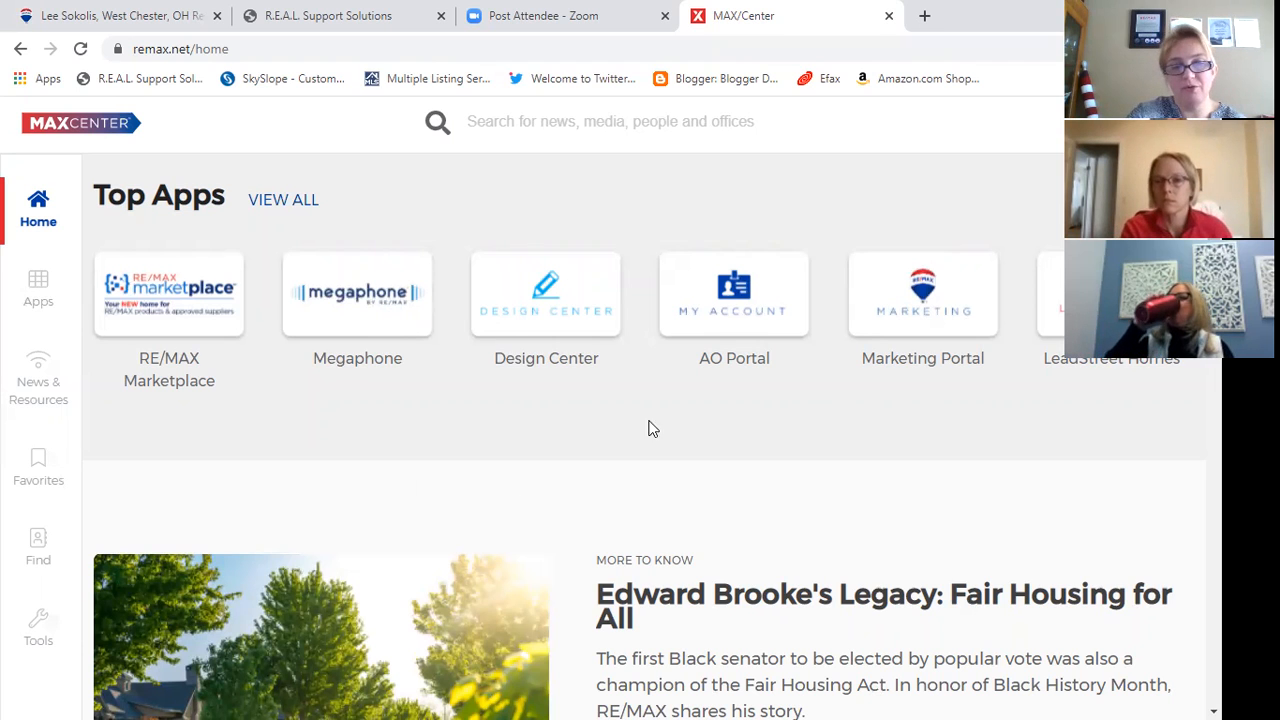
# - Open the booj Platform from the MAX/Center apps and go to its task plan settings
pyautogui.click(38, 288)
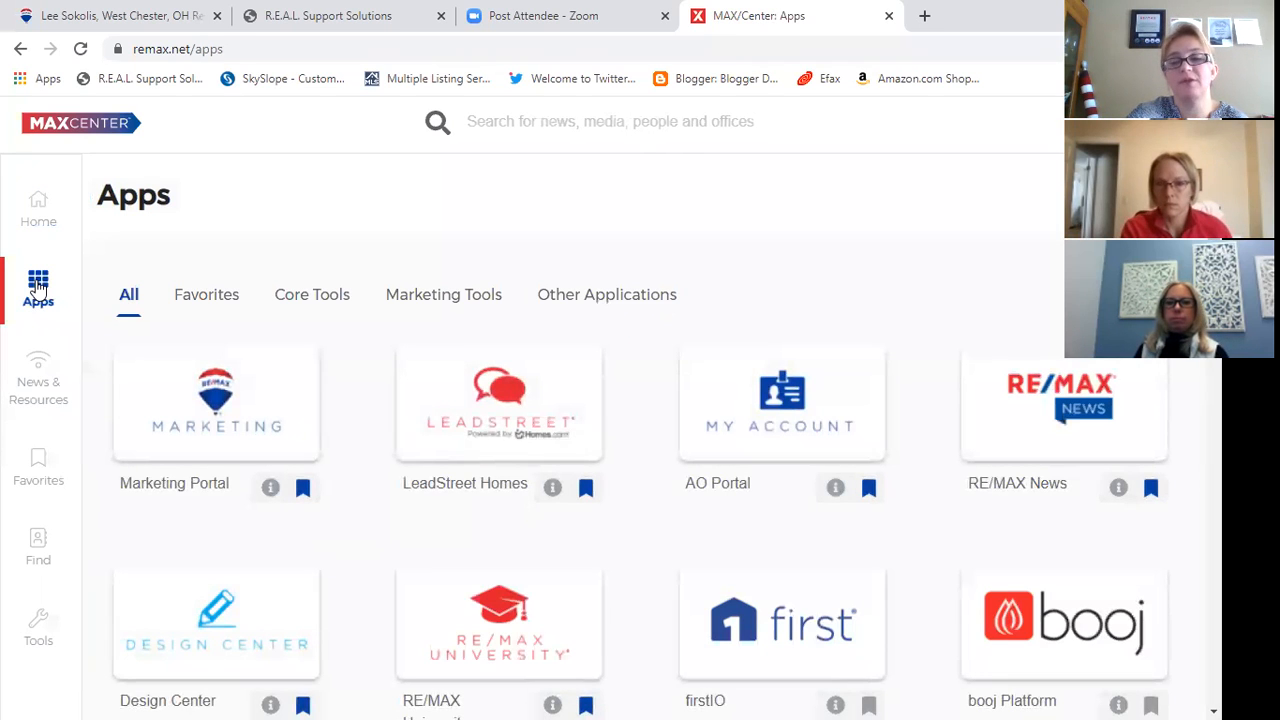
pyautogui.click(1045, 606)
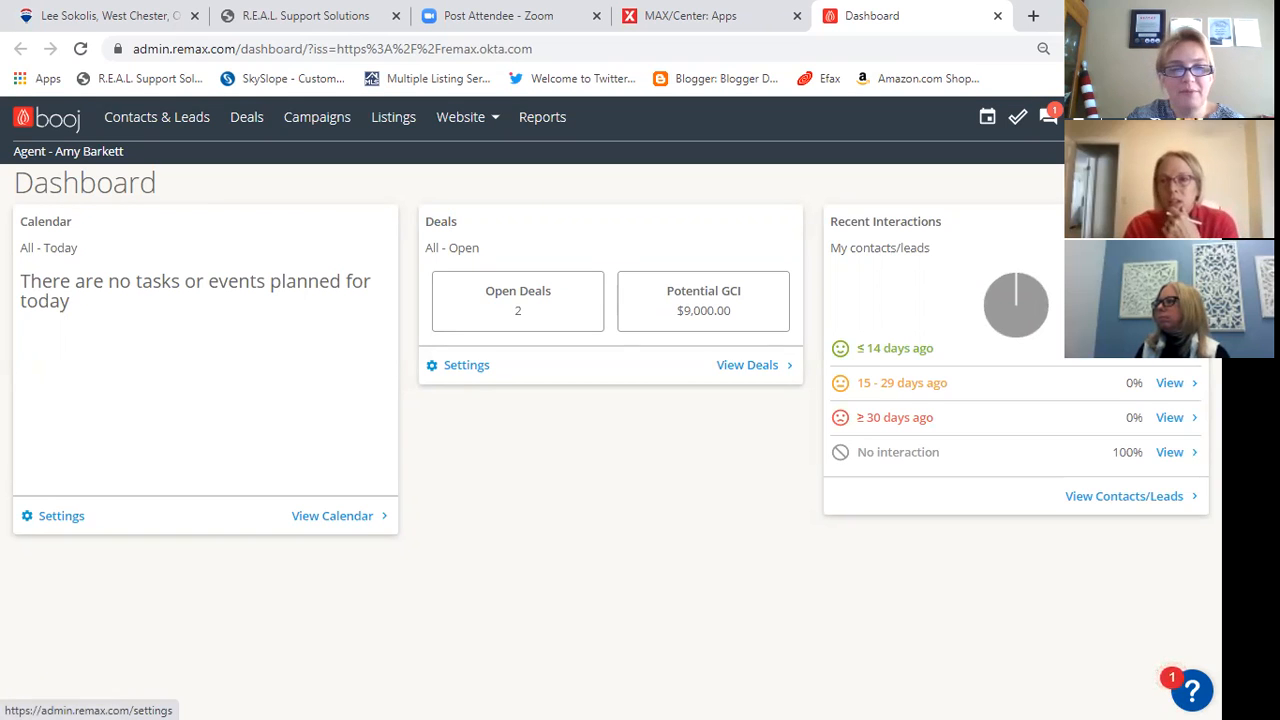
pyautogui.click(58, 515)
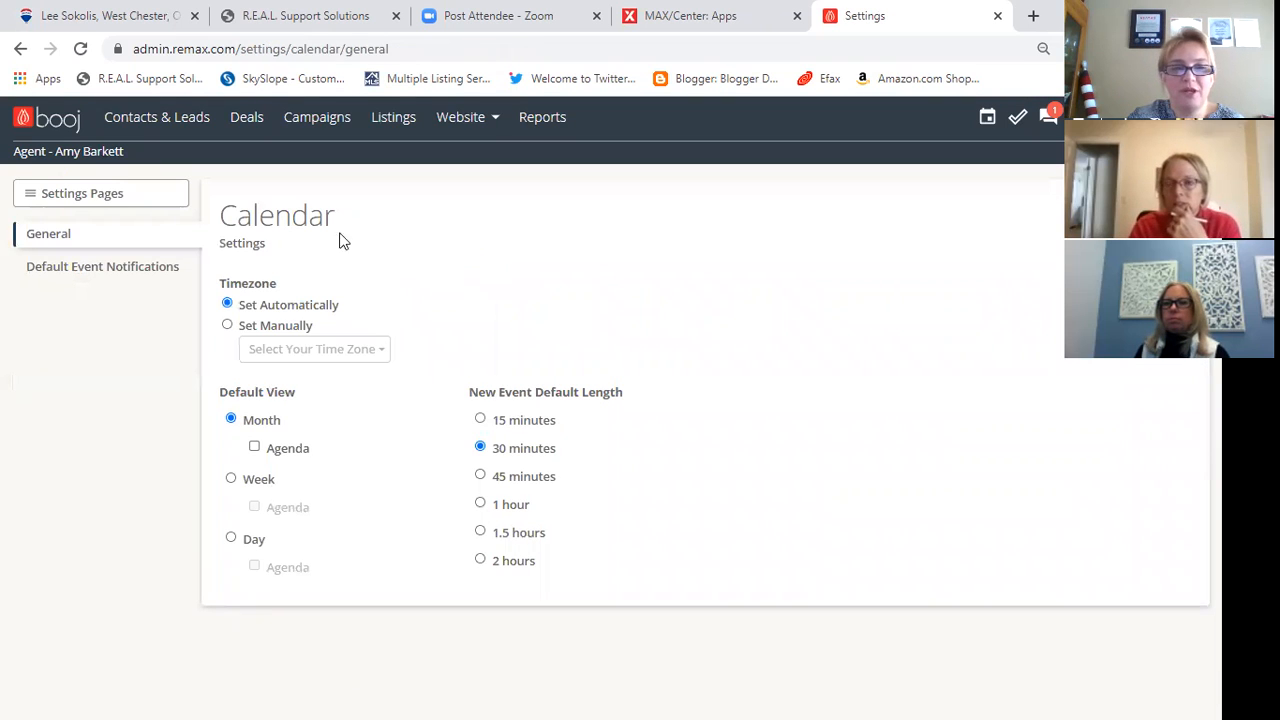
pyautogui.click(50, 196)
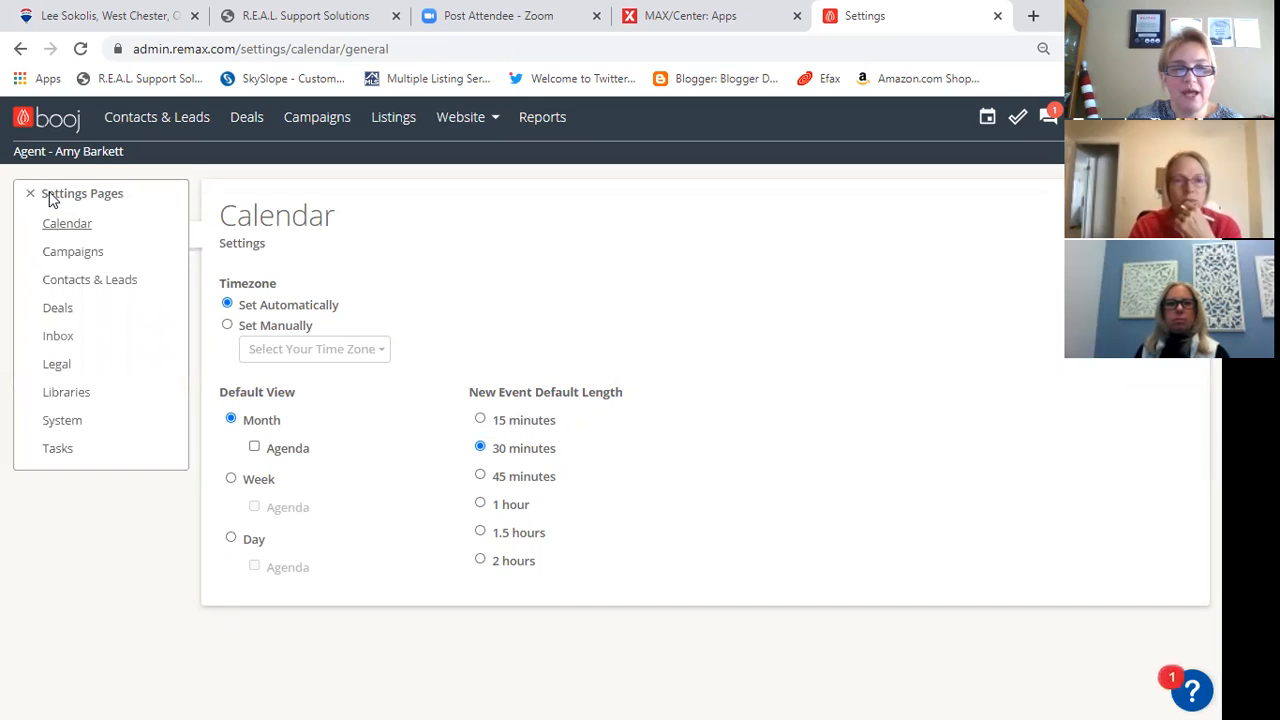
pyautogui.click(84, 450)
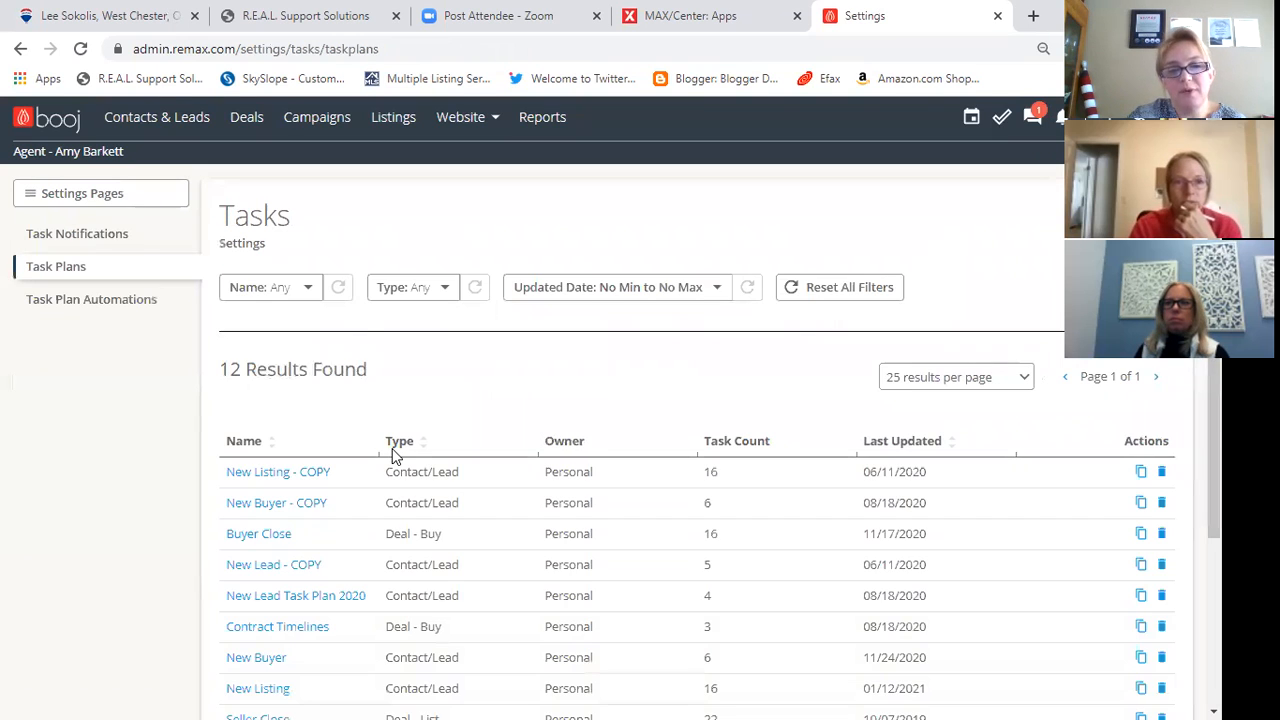
# - Create a Deal - List task plan named with the agent's first name in possessive form followed by "Listing Task Plan"
pyautogui.scroll(-2, 450, 461)
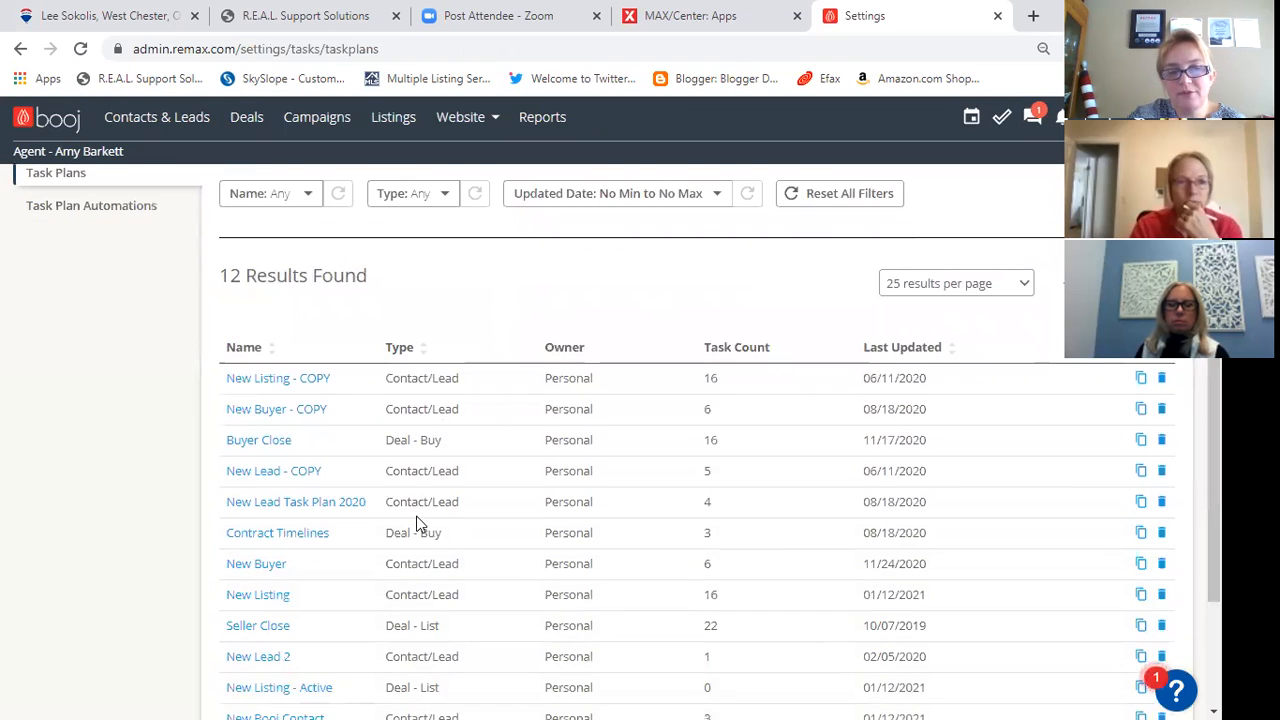
pyautogui.scroll(-3, 418, 524)
pyautogui.scroll(2, 420, 528)
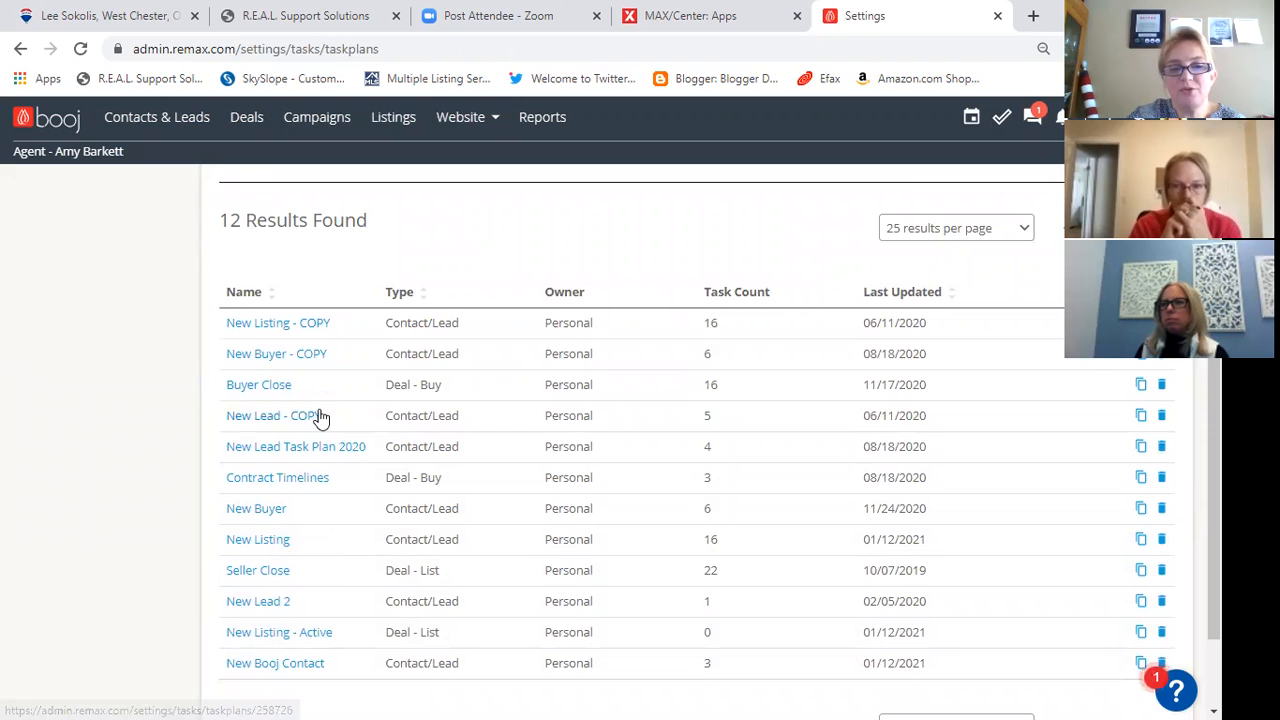
pyautogui.scroll(3, 534, 565)
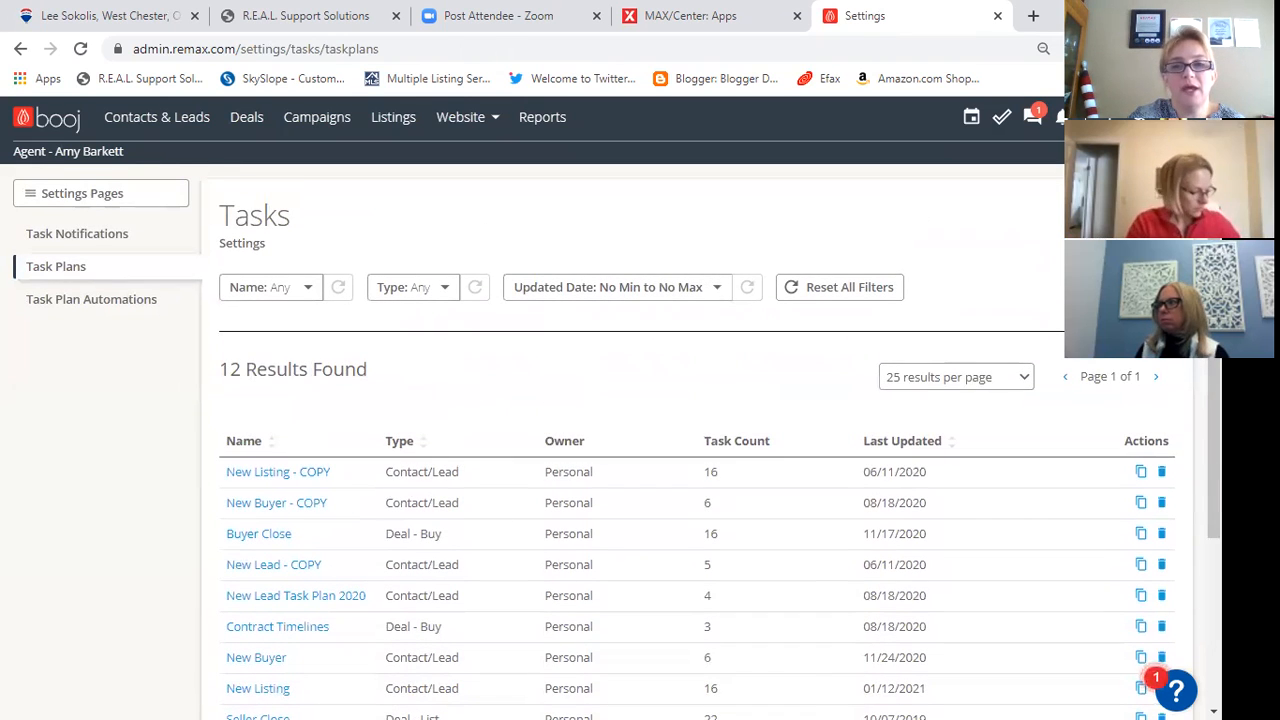
pyautogui.click(1116, 216)
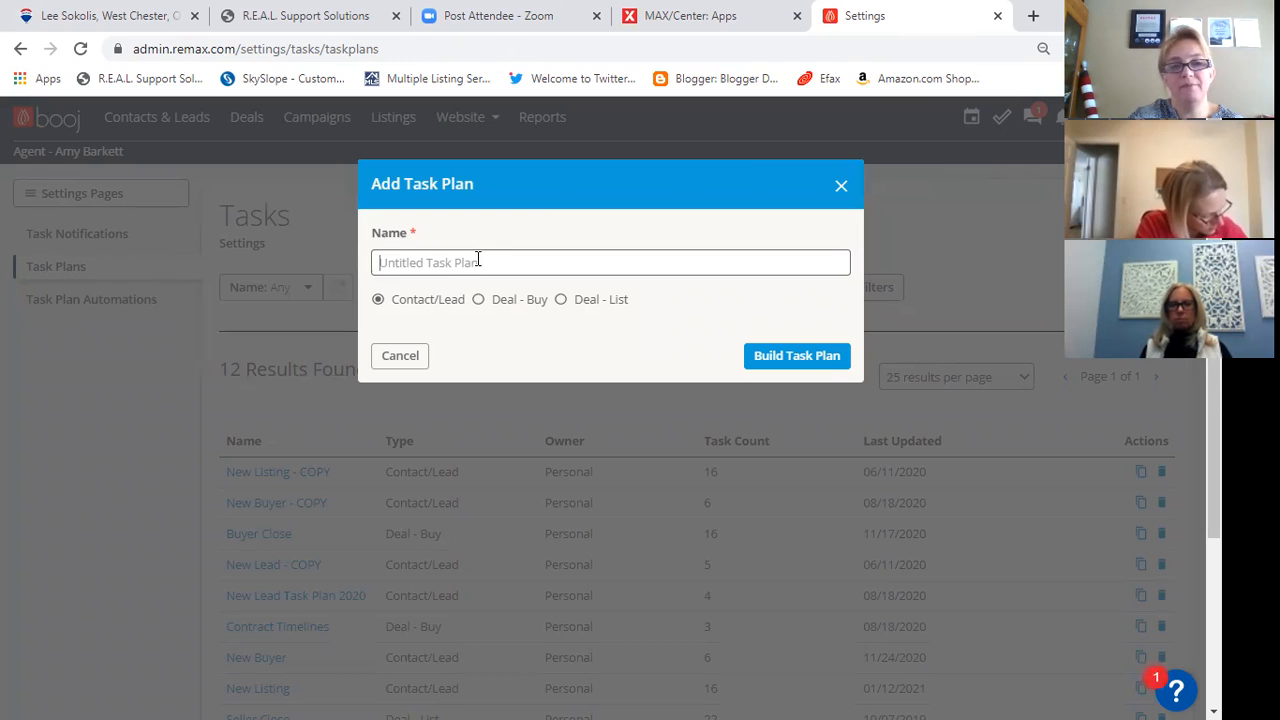
pyautogui.write("Lee's List")
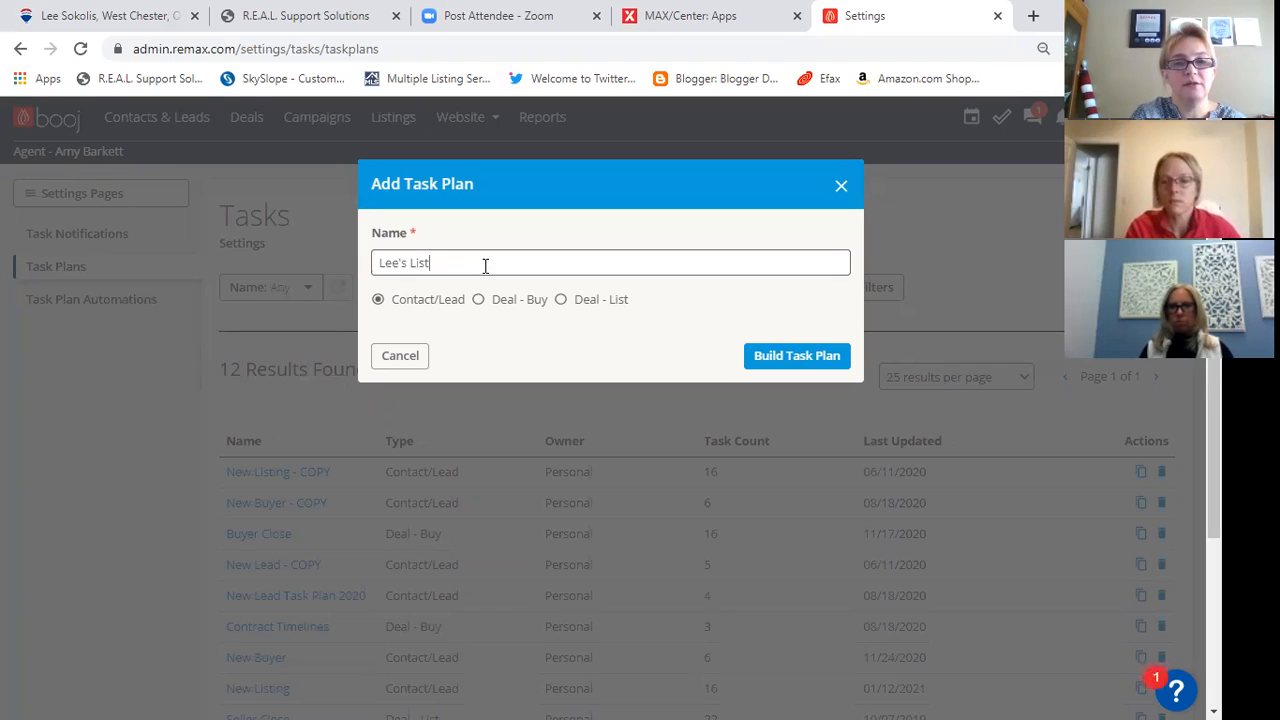
pyautogui.write('ing Task')
pyautogui.press('BackSpace')
pyautogui.write('sk Plan')
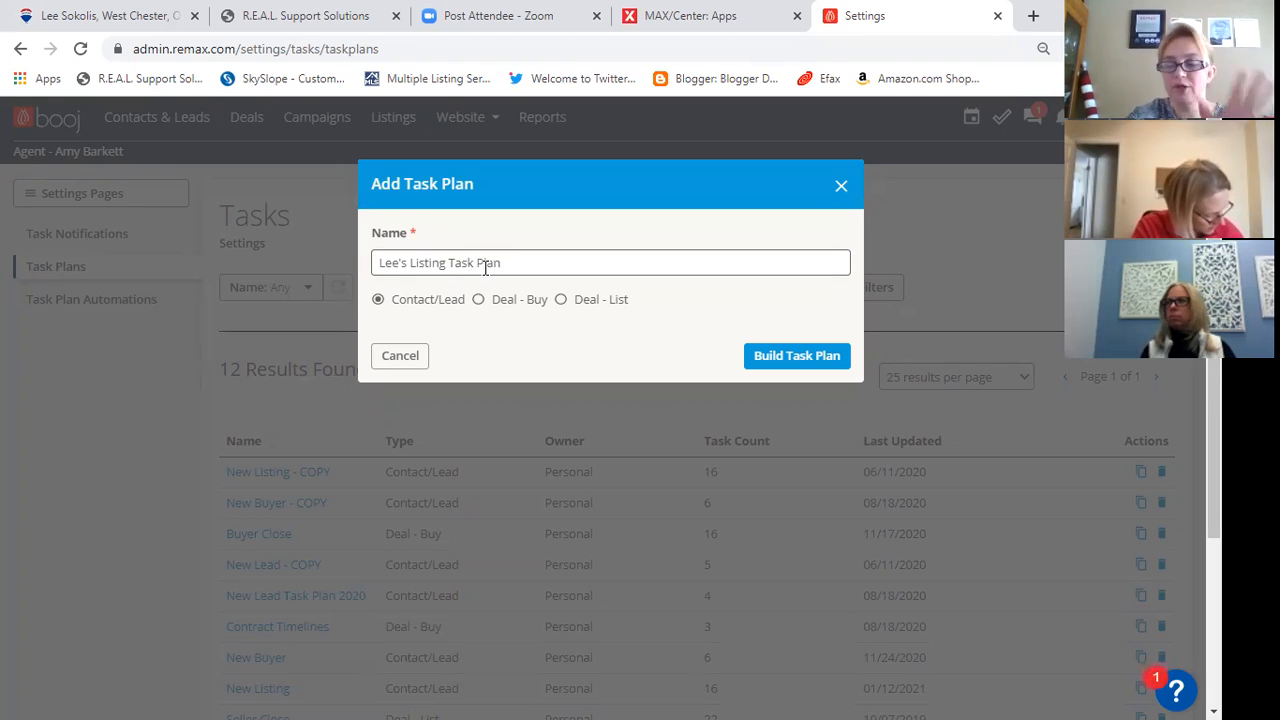
pyautogui.click(561, 302)
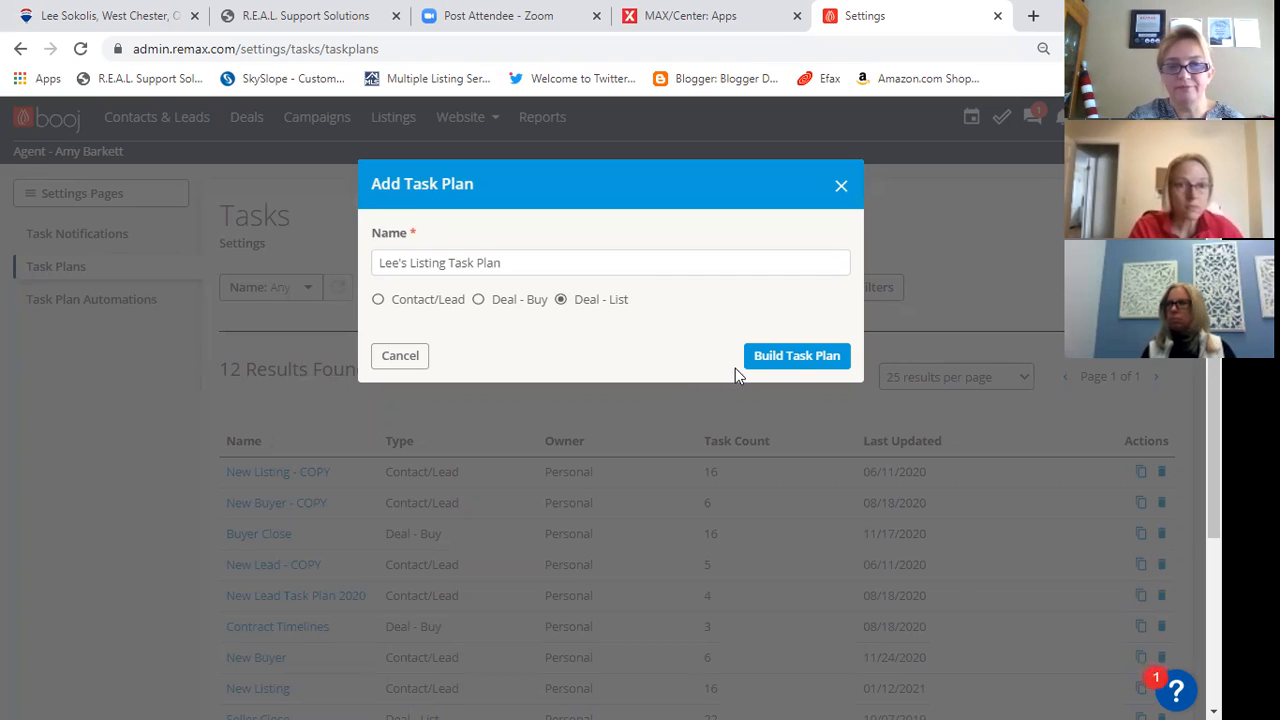
pyautogui.click(792, 366)
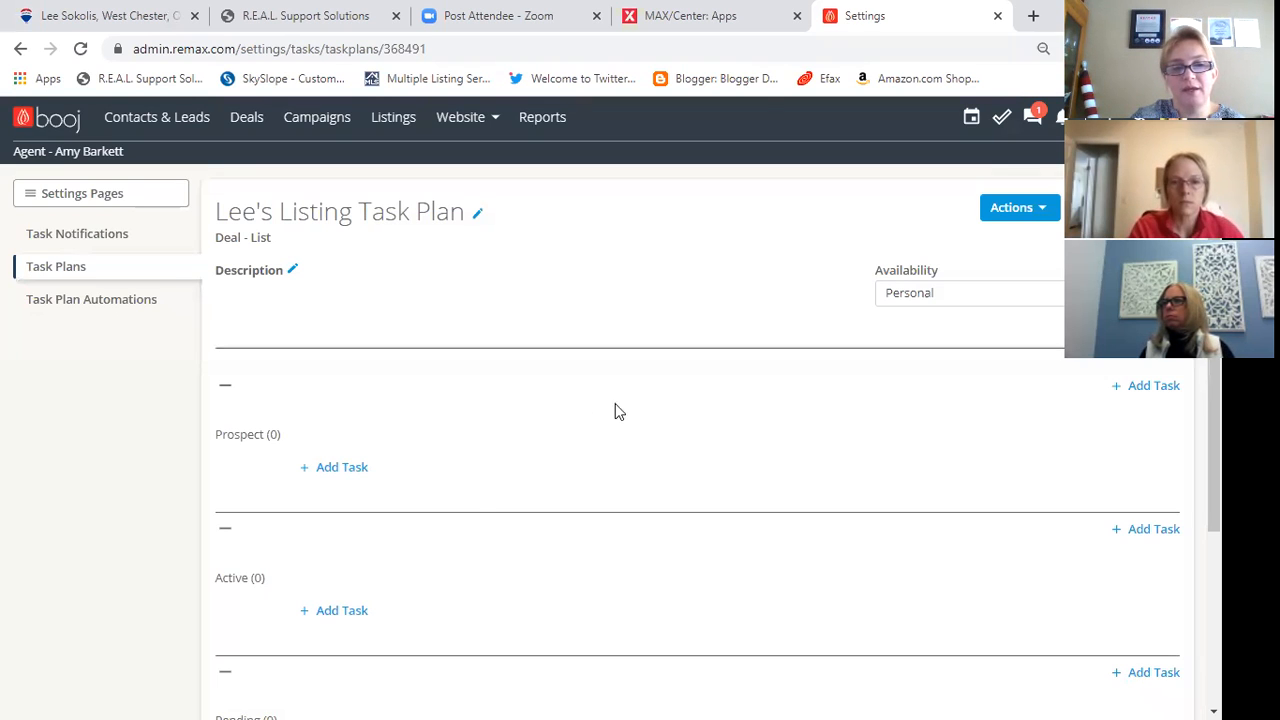
# - Start a new task in the plan's Prospect stage and title it "Listing Prep with Seller"
pyautogui.scroll(-2, 474, 489)
pyautogui.scroll(2, 431, 451)
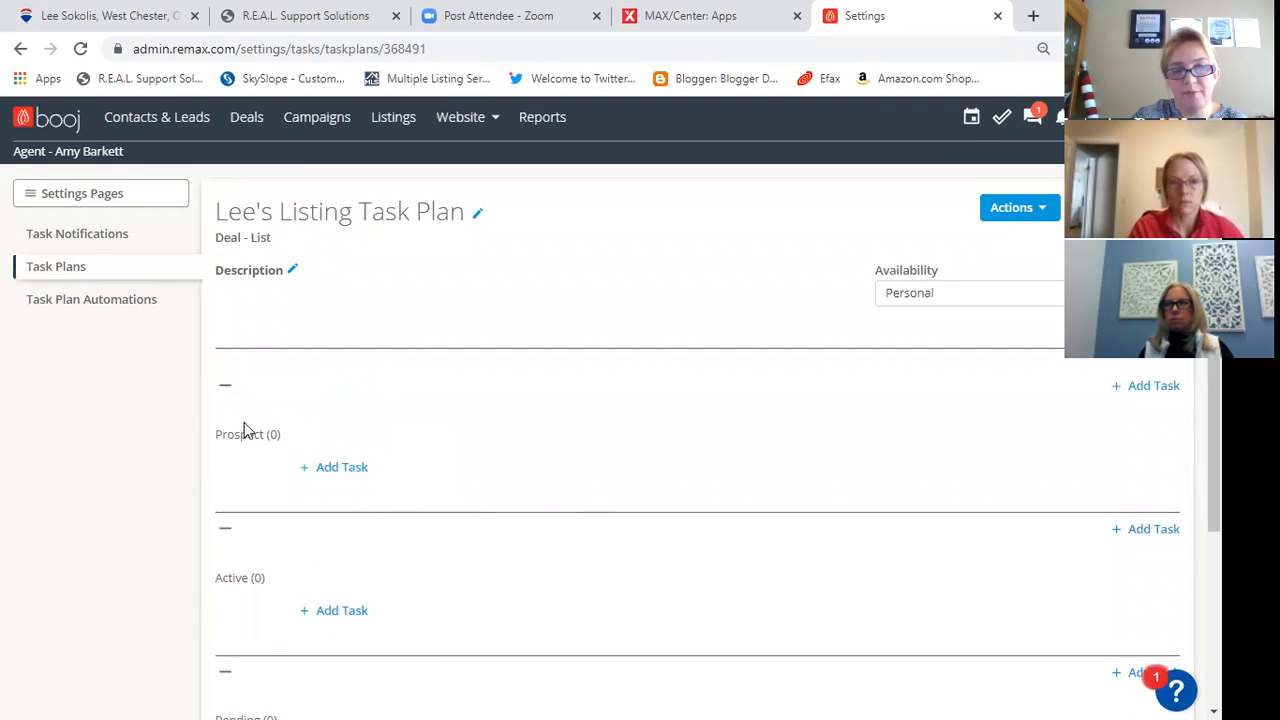
pyautogui.scroll(-1, 237, 474)
pyautogui.scroll(-2, 229, 593)
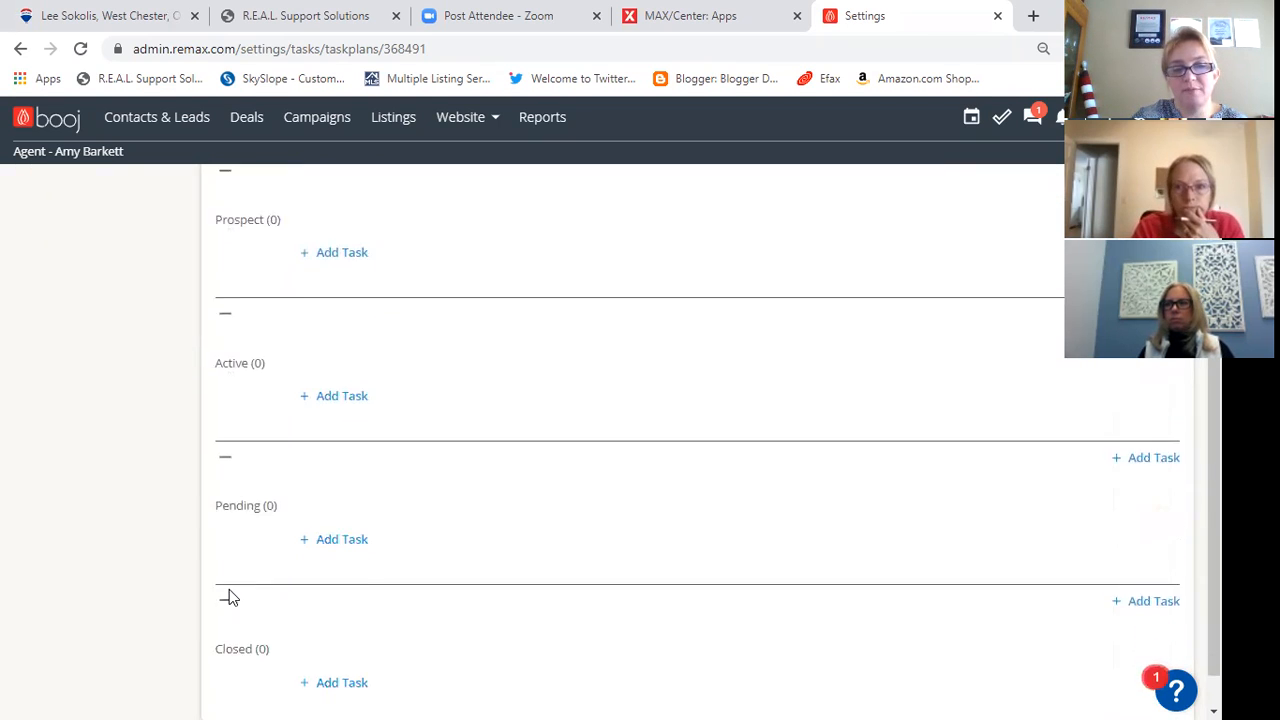
pyautogui.scroll(2, 543, 577)
pyautogui.scroll(1, 543, 577)
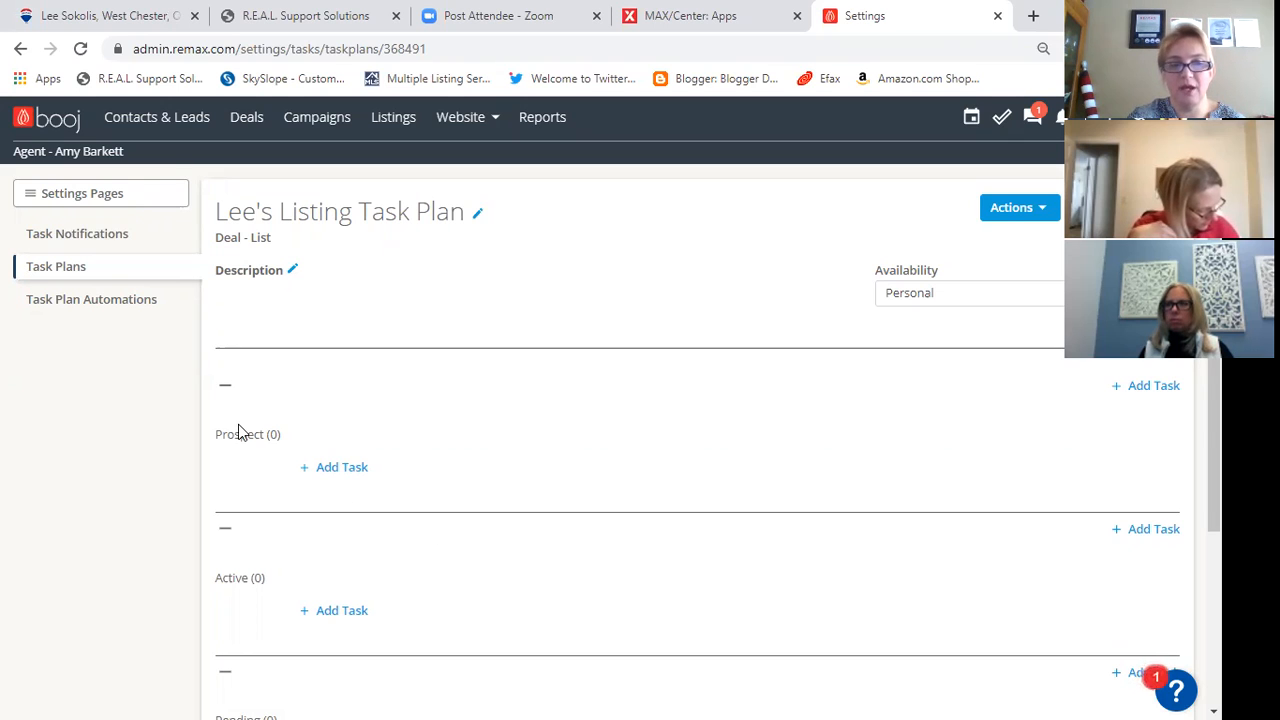
pyautogui.click(334, 470)
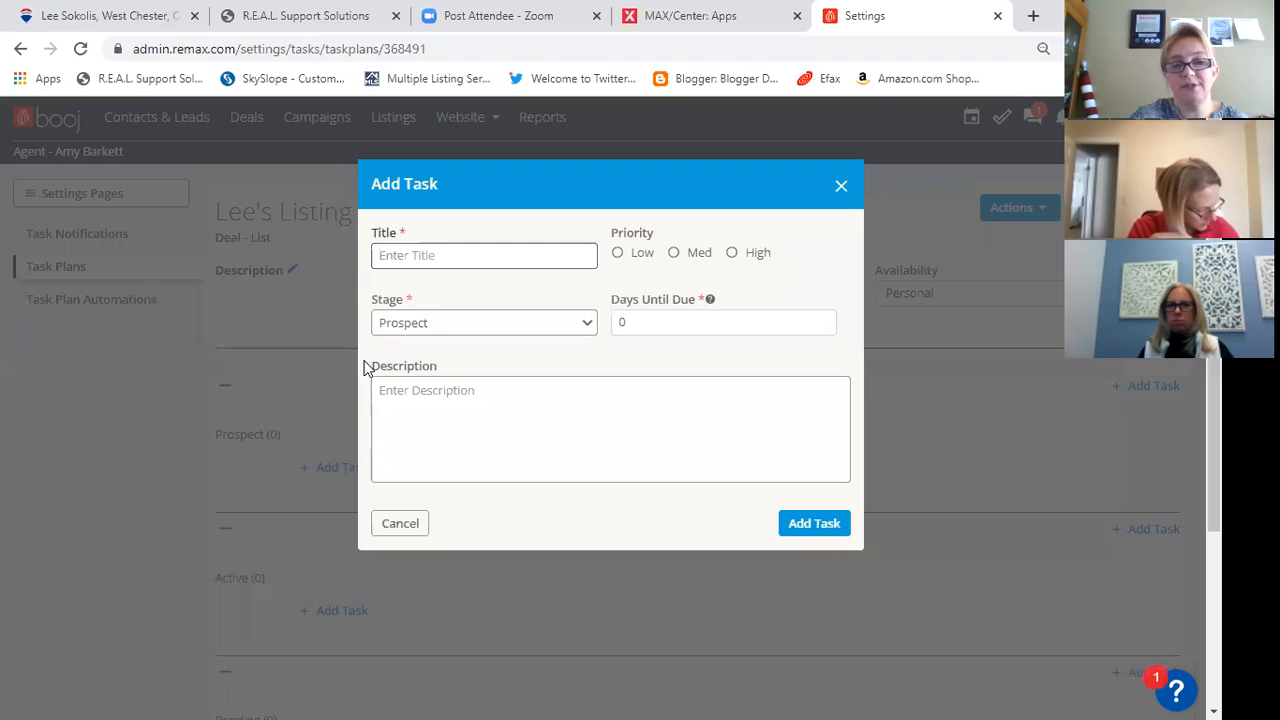
pyautogui.click(415, 297)
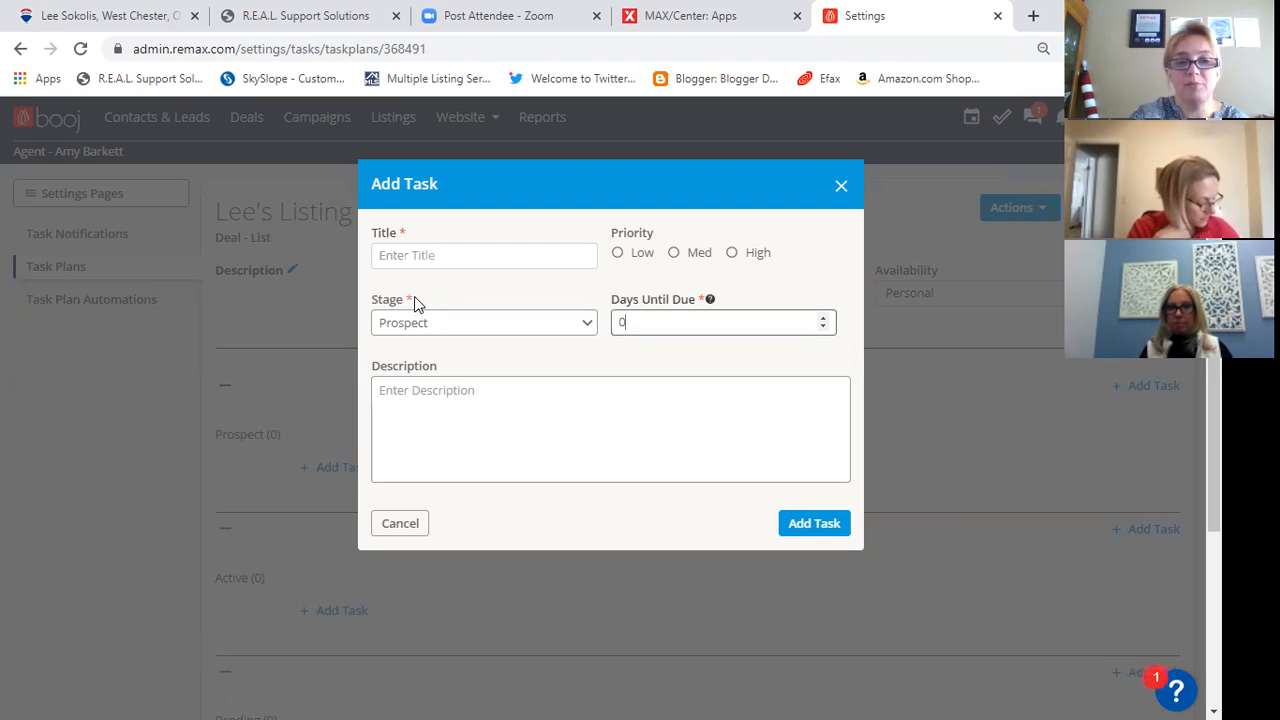
pyautogui.click(417, 257)
pyautogui.write('Lisin')
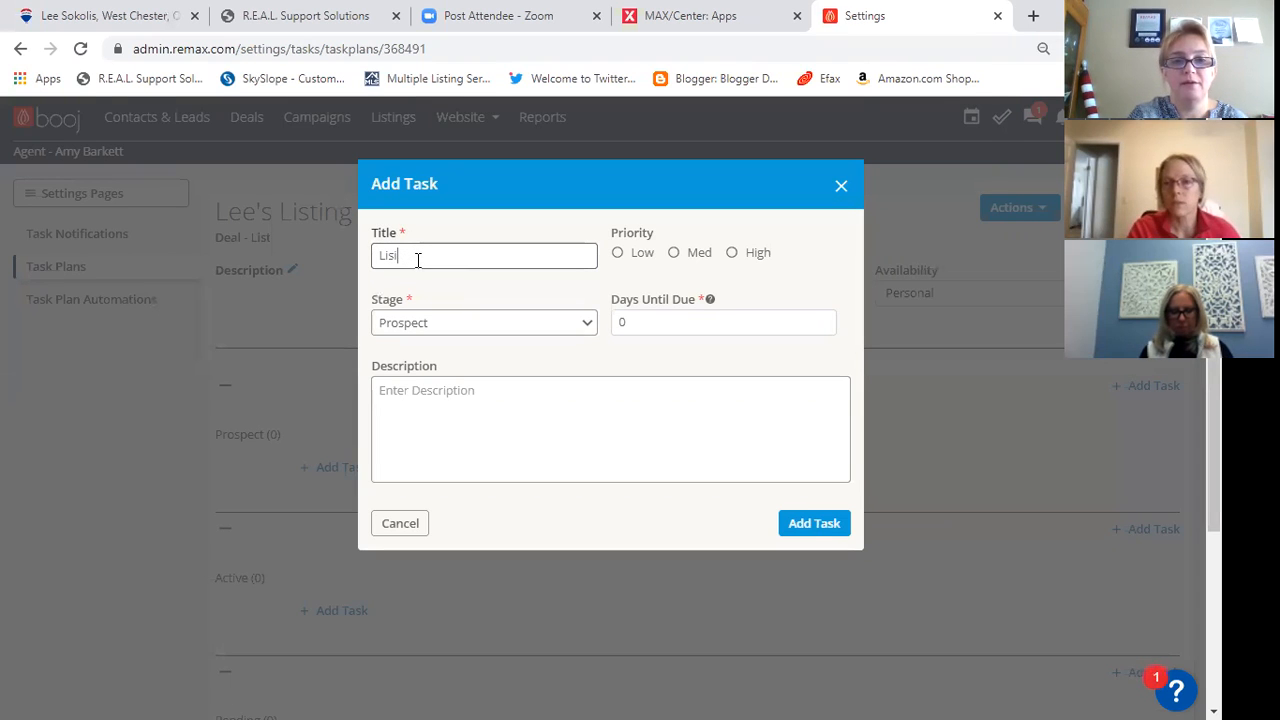
pyautogui.press('BackSpace')
pyautogui.press('BackSpace')
pyautogui.press('BackSpace')
pyautogui.write('sting Prep ')
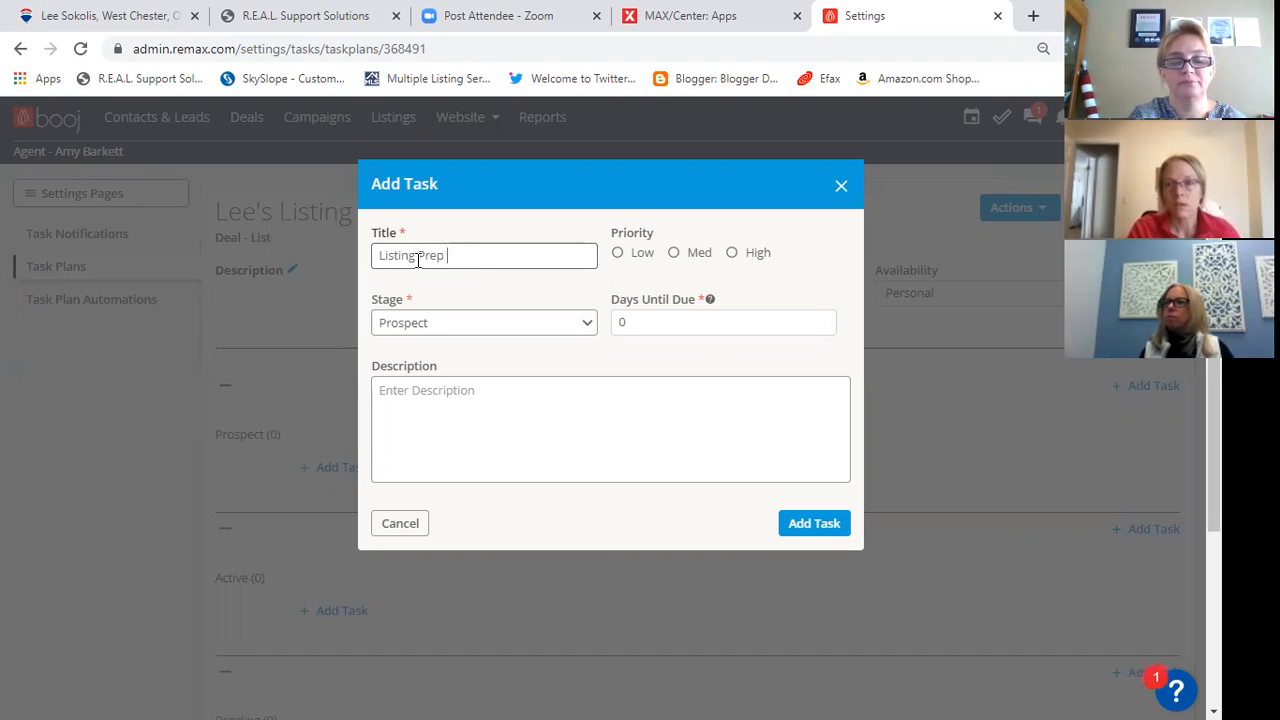
pyautogui.write('with Seller')
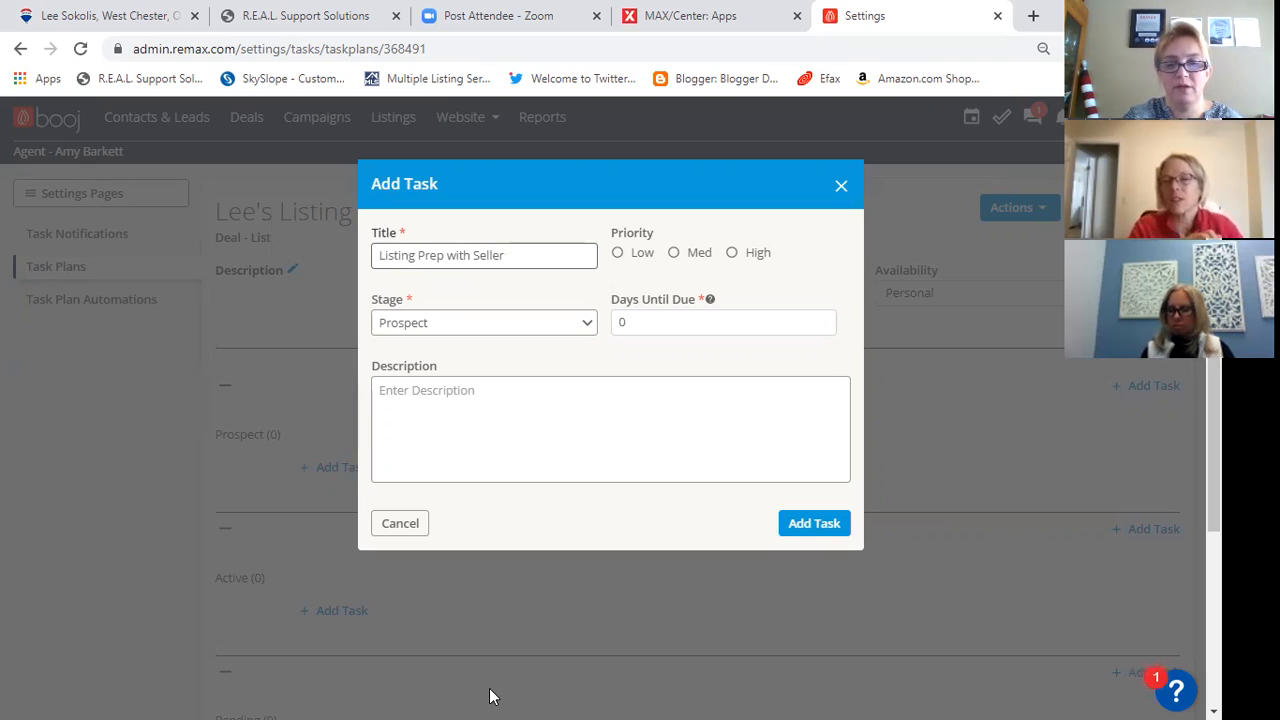
# - Give the listing prep task High priority and set its days until due to 2
pyautogui.press('Tab')
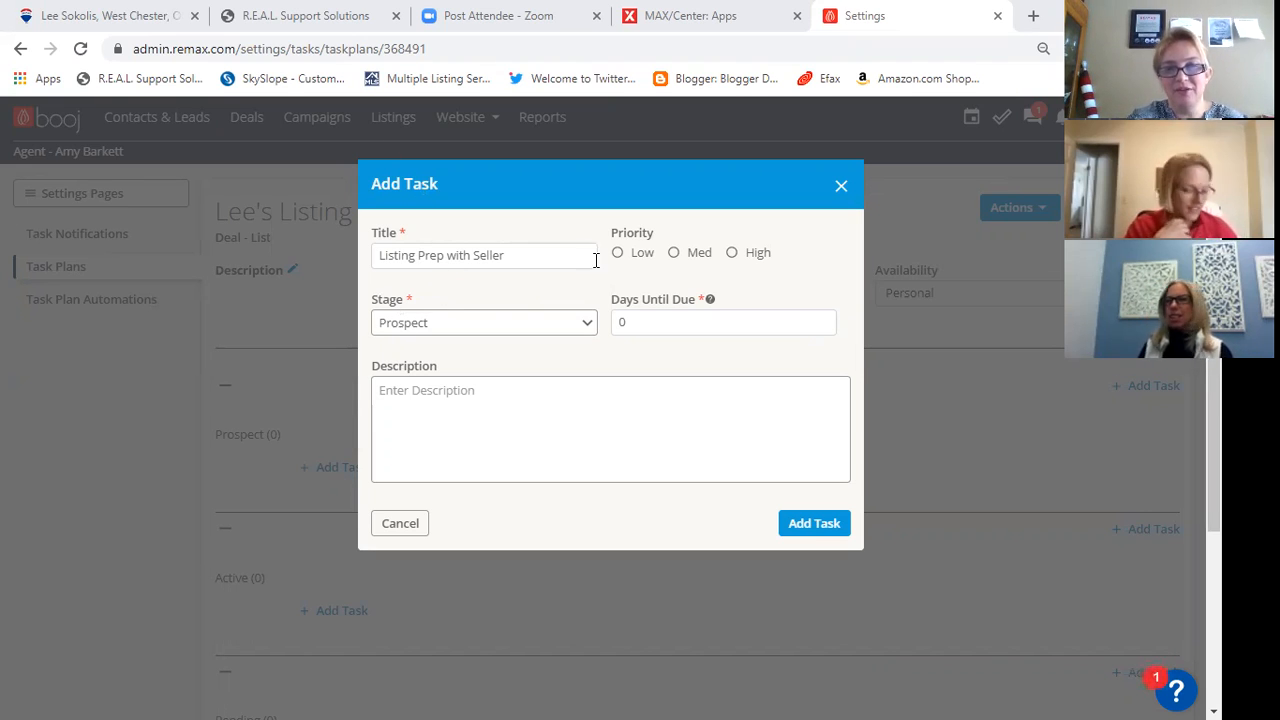
pyautogui.click(731, 256)
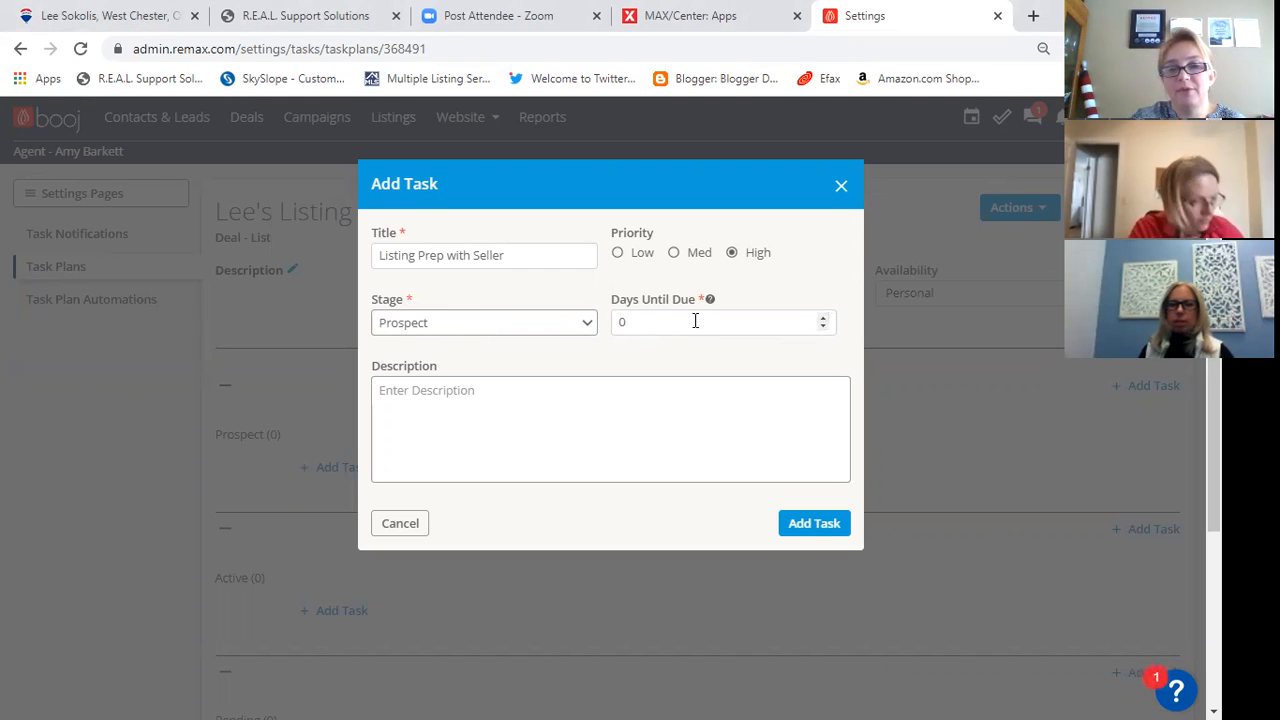
pyautogui.click(648, 320)
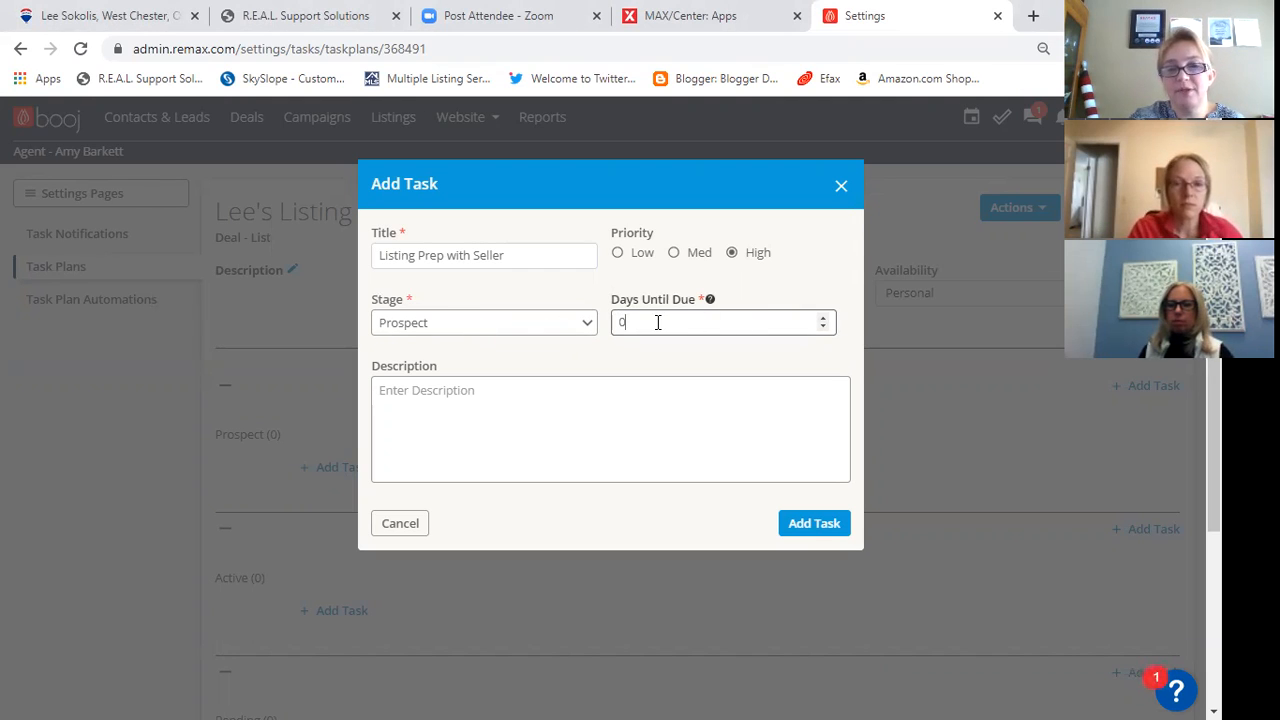
pyautogui.press('BackSpace')
pyautogui.write('2')
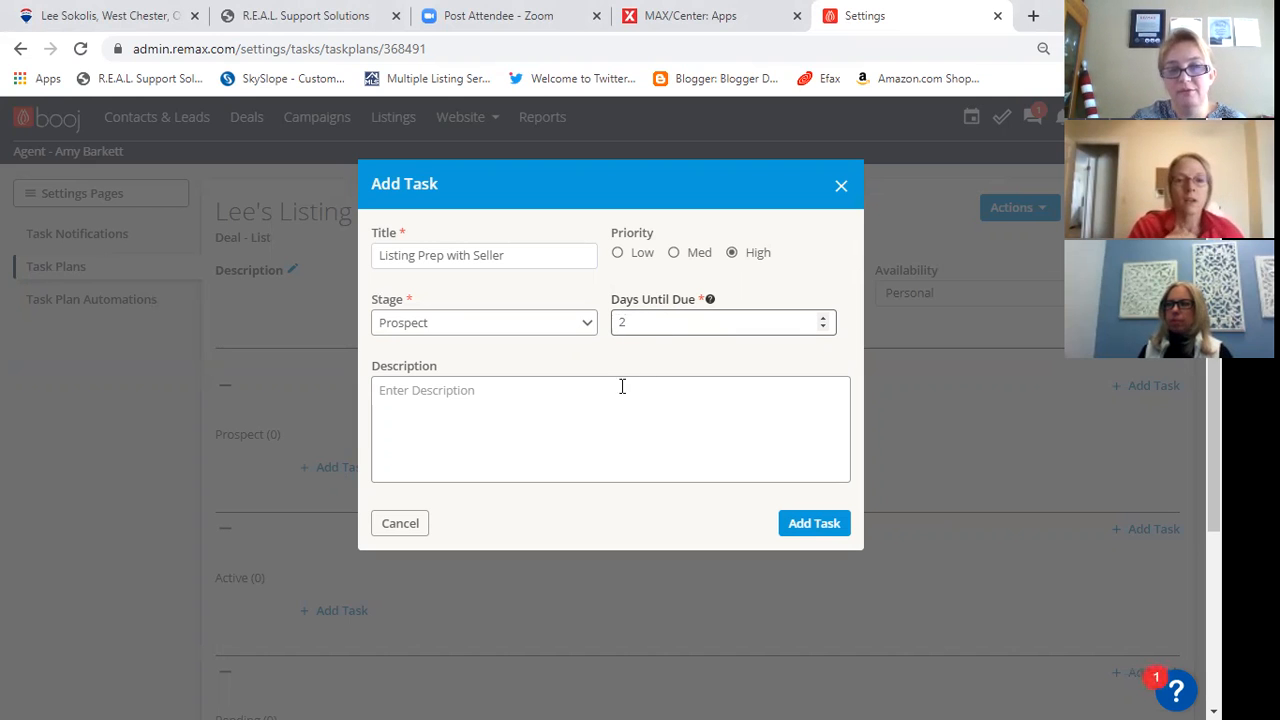
# - Describe the task as "Meet with Seller, plan pre list repairs and staging" and add it to the plan
pyautogui.click(391, 390)
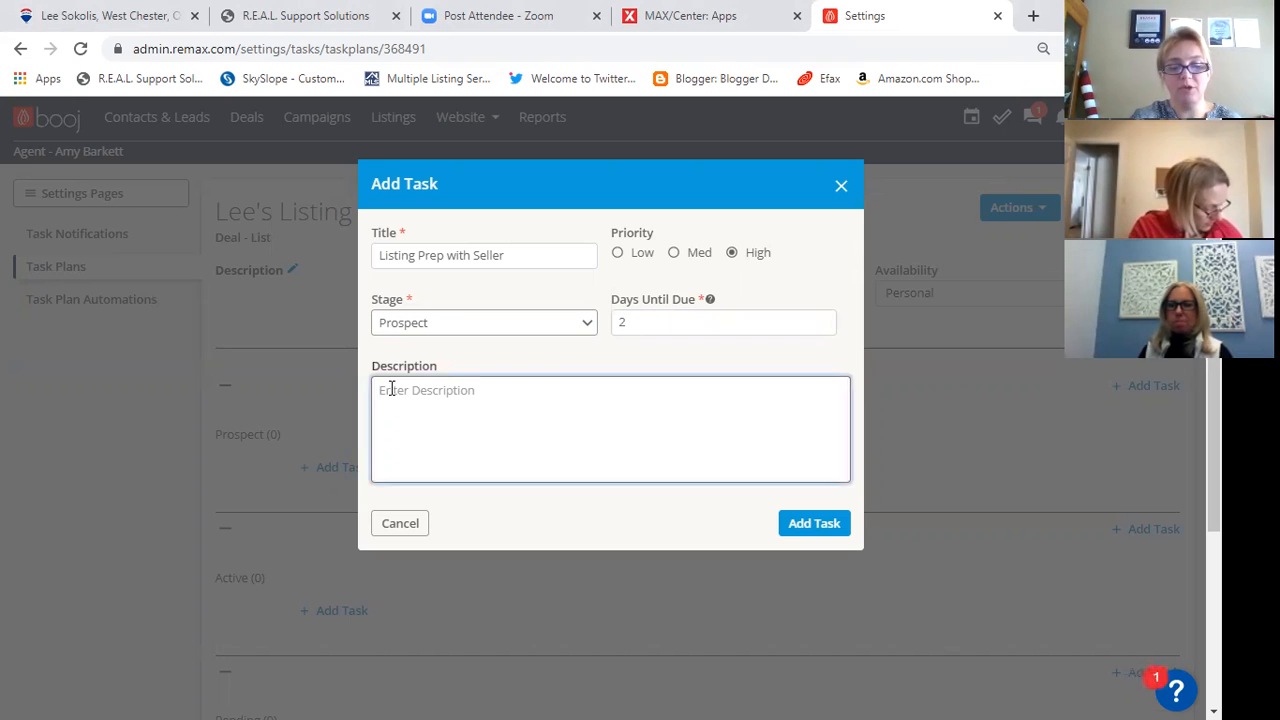
pyautogui.write('Meeti')
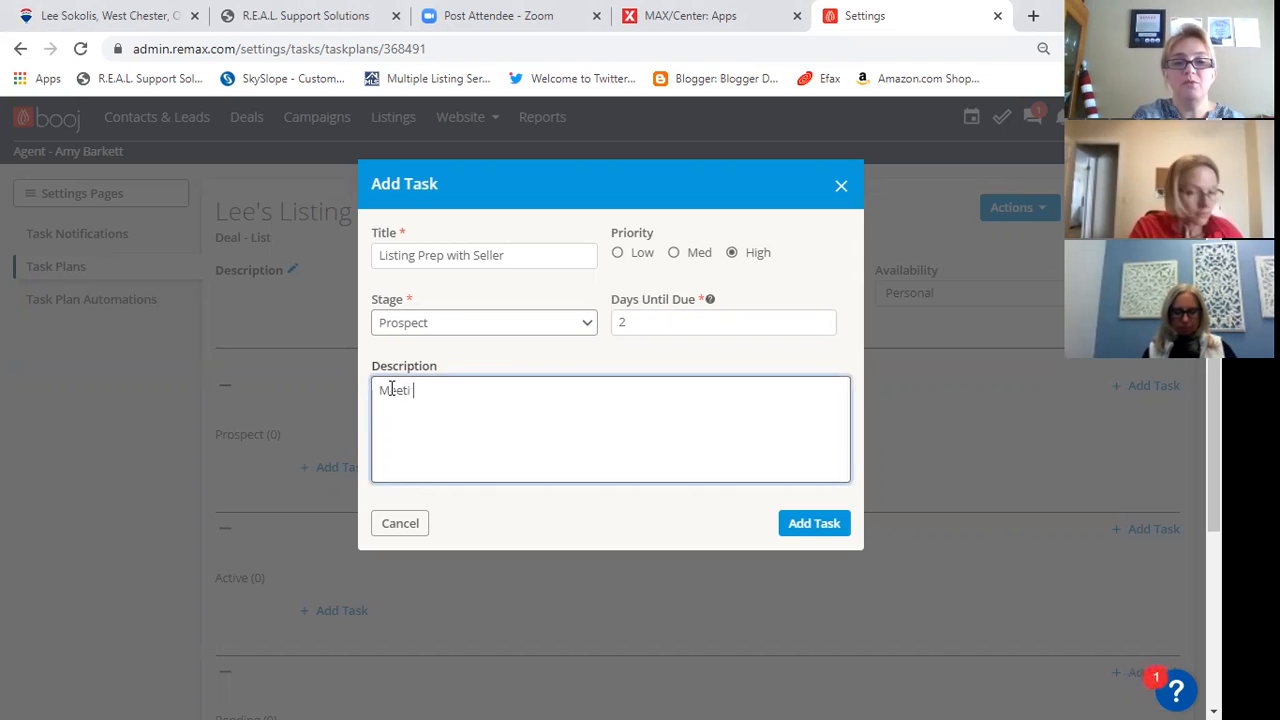
pyautogui.press('BackSpace')
pyautogui.press('BackSpace')
pyautogui.write('with Seller, plan f')
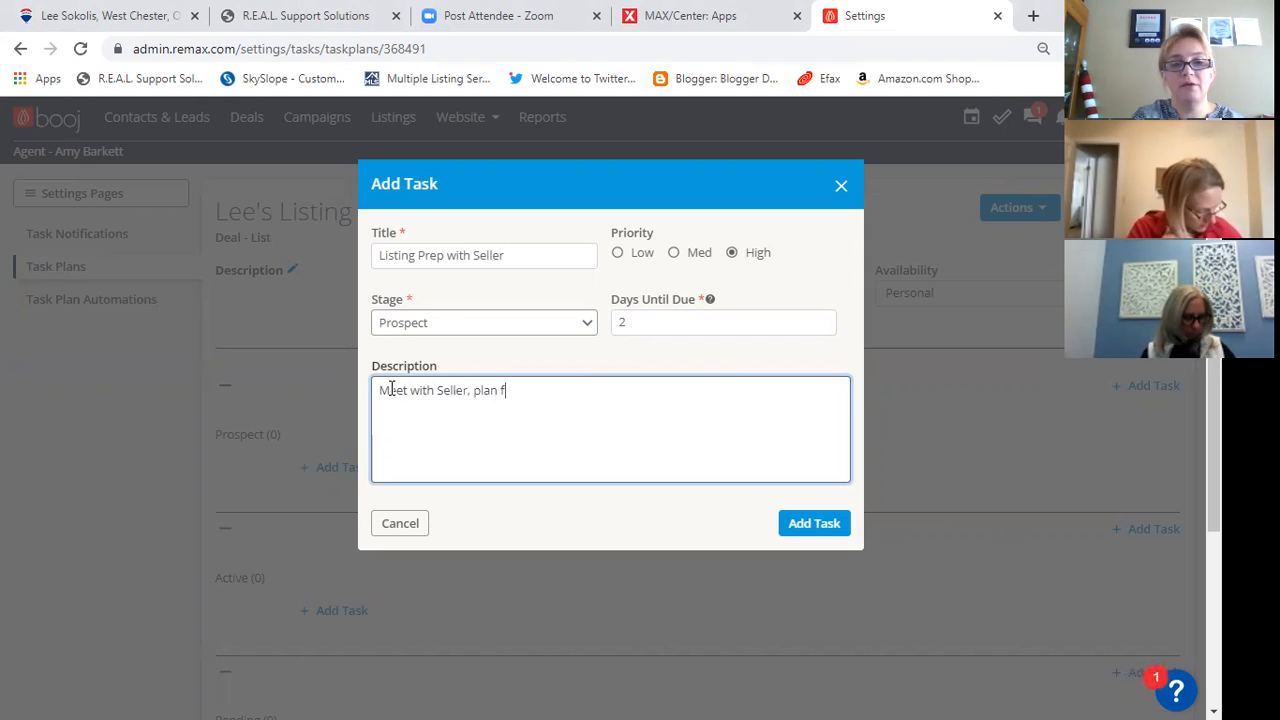
pyautogui.press('BackSpace')
pyautogui.write('p')
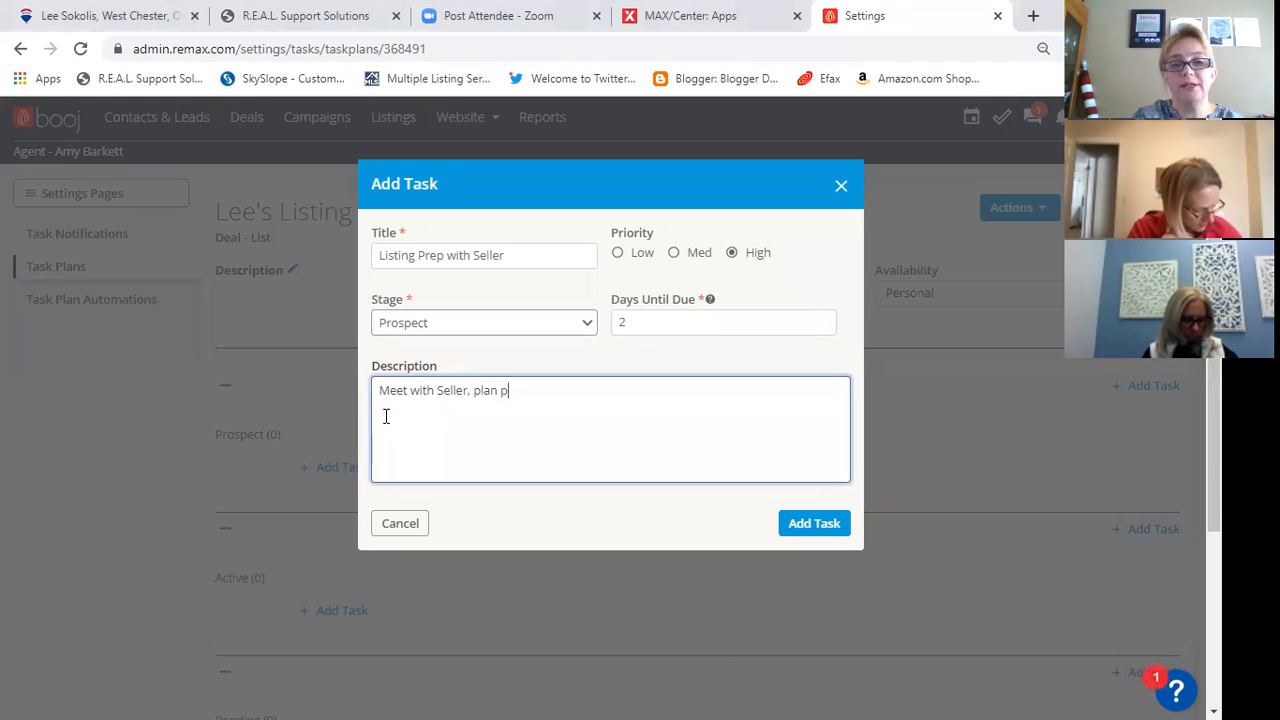
pyautogui.write('re list repairs and')
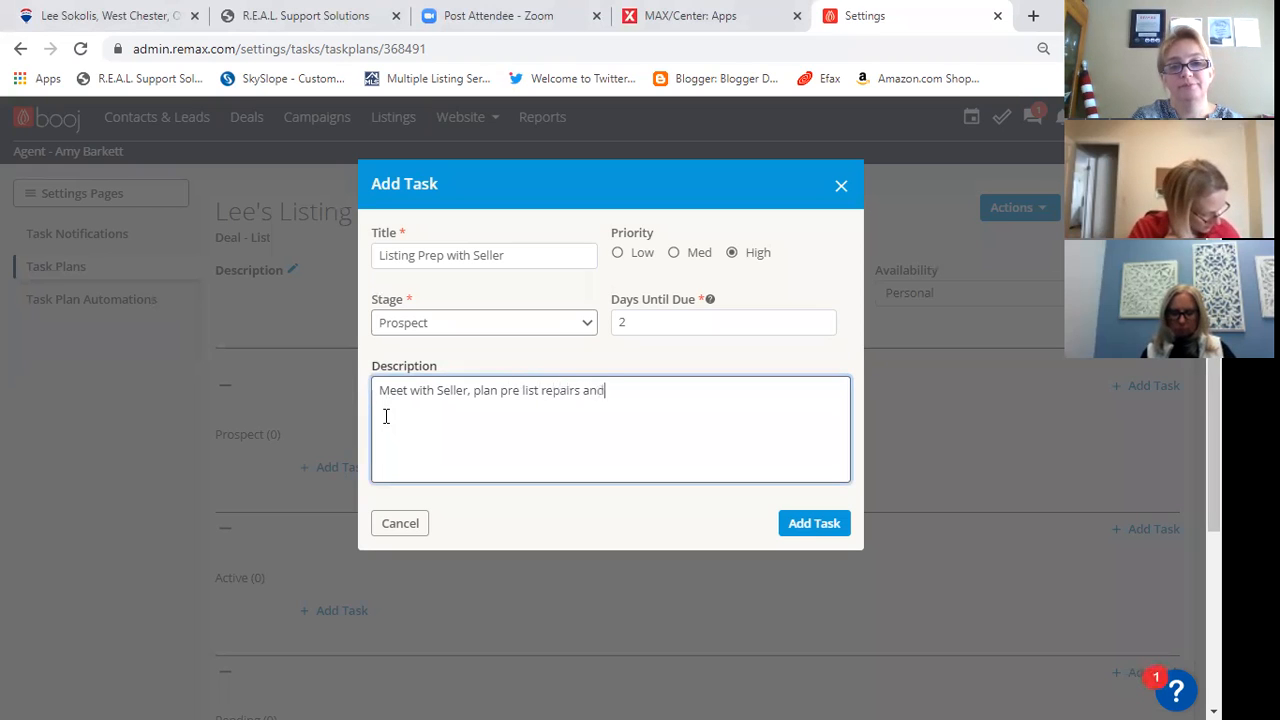
pyautogui.write(' staging')
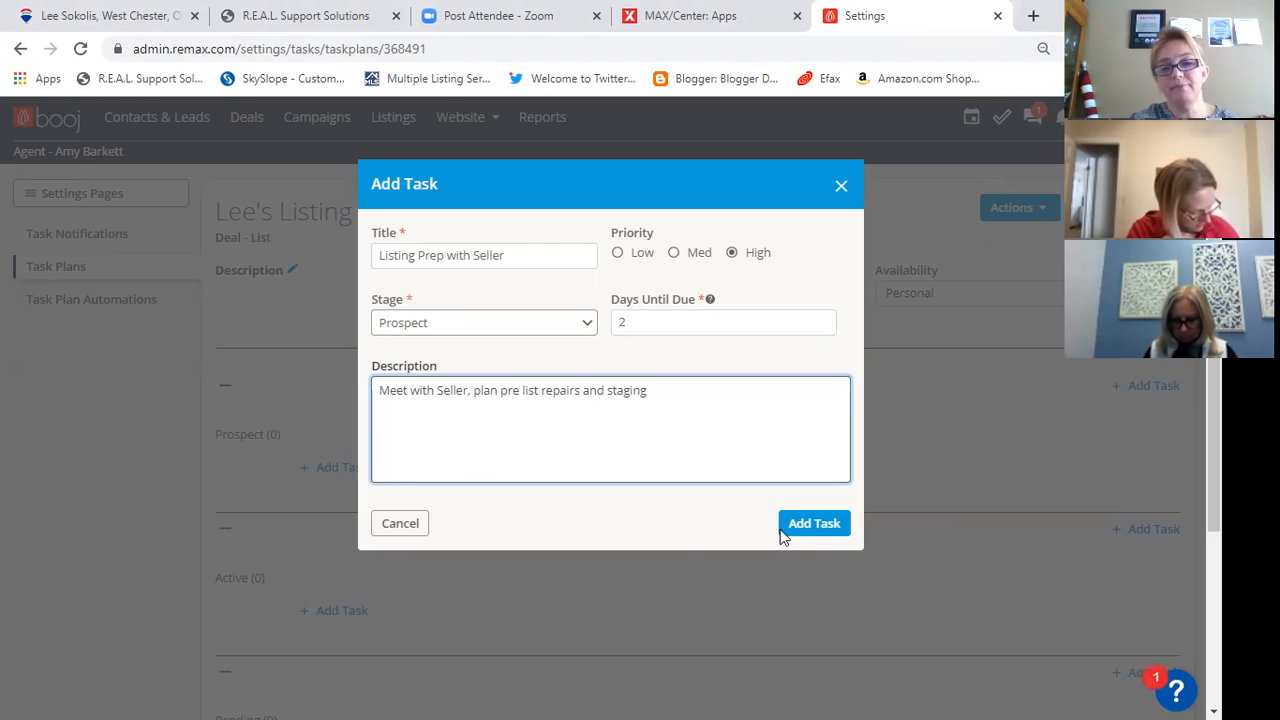
pyautogui.click(813, 524)
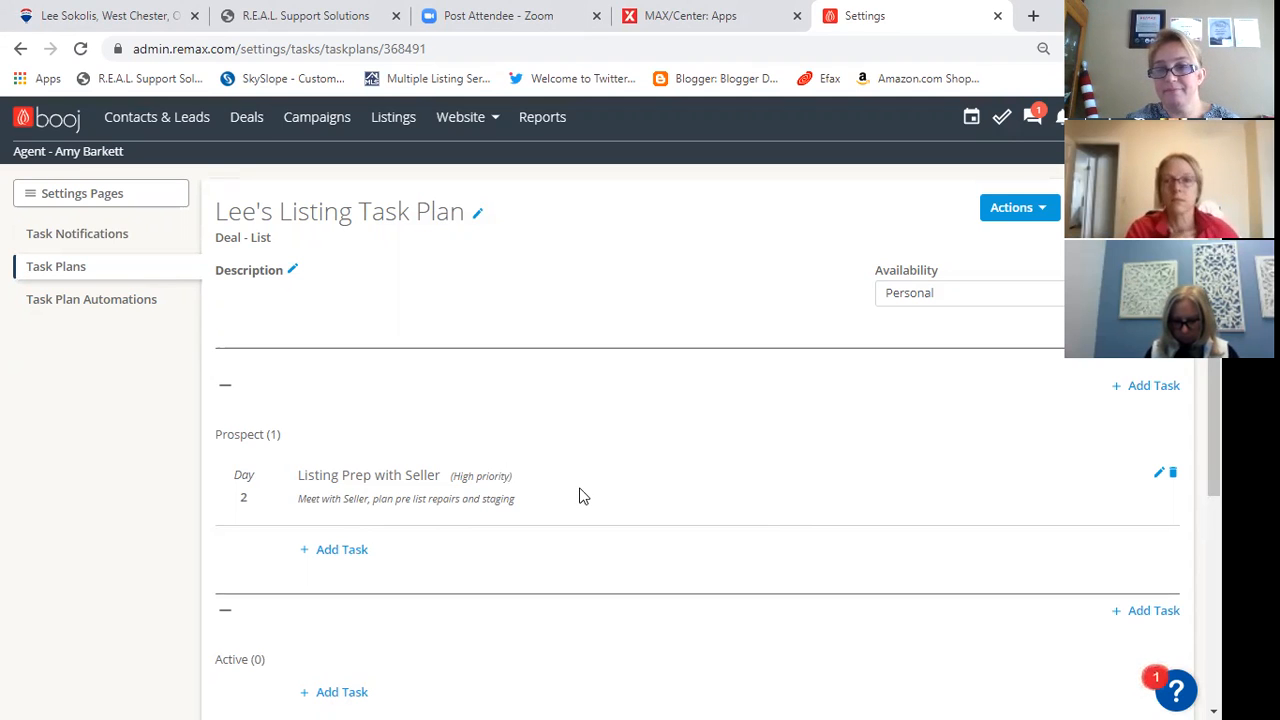
# - Start a second Prospect task titled "Marketing Portal" with Medium priority and 3 days until due
pyautogui.click(345, 552)
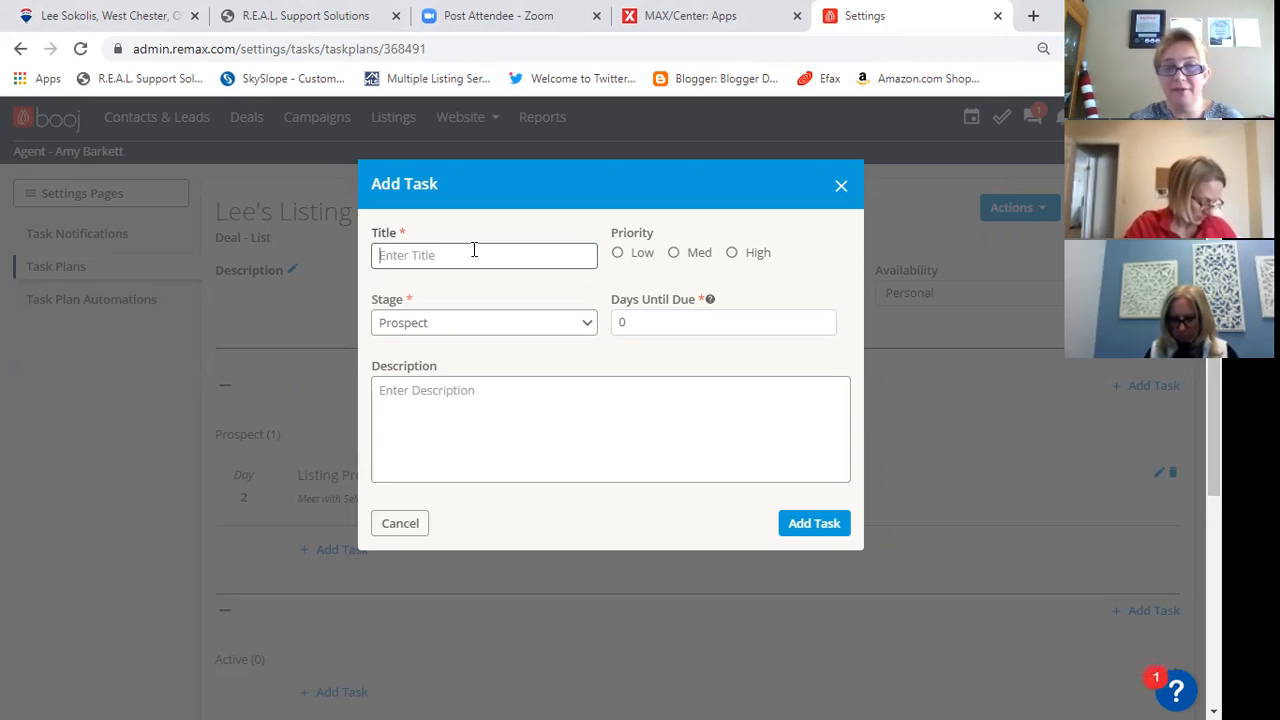
pyautogui.write('Marketing')
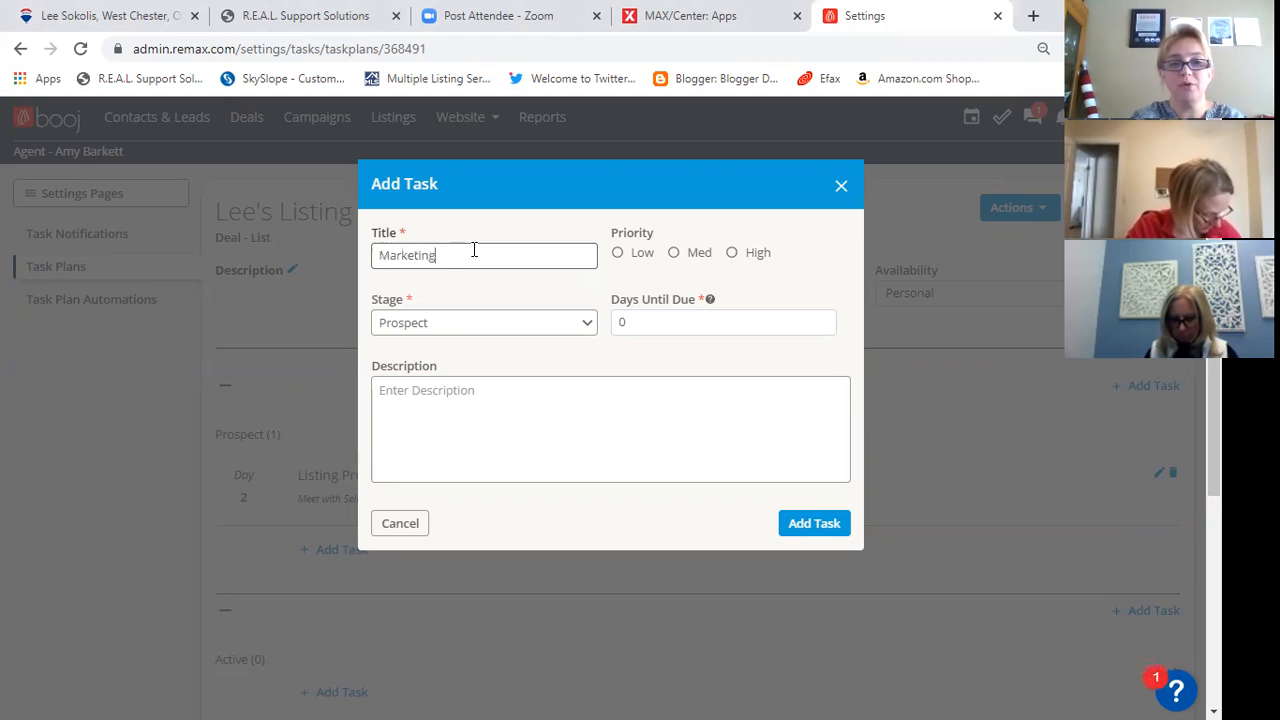
pyautogui.write(' Portal')
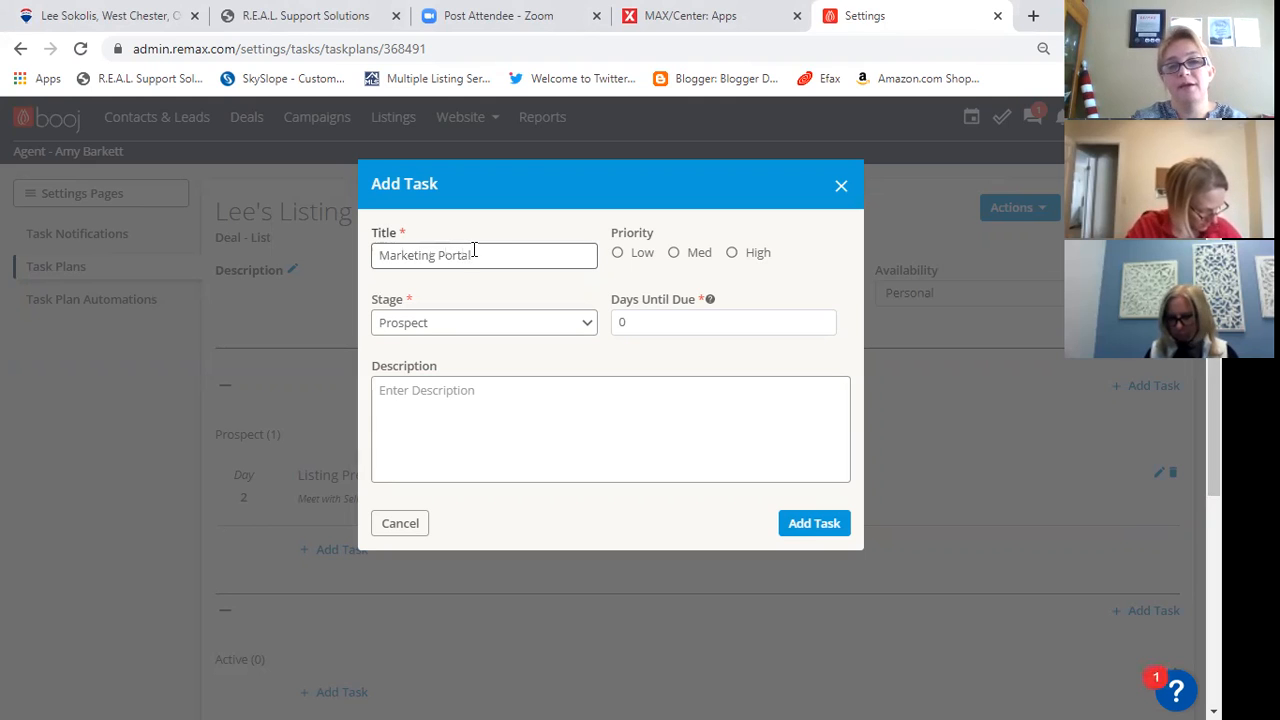
pyautogui.click(674, 252)
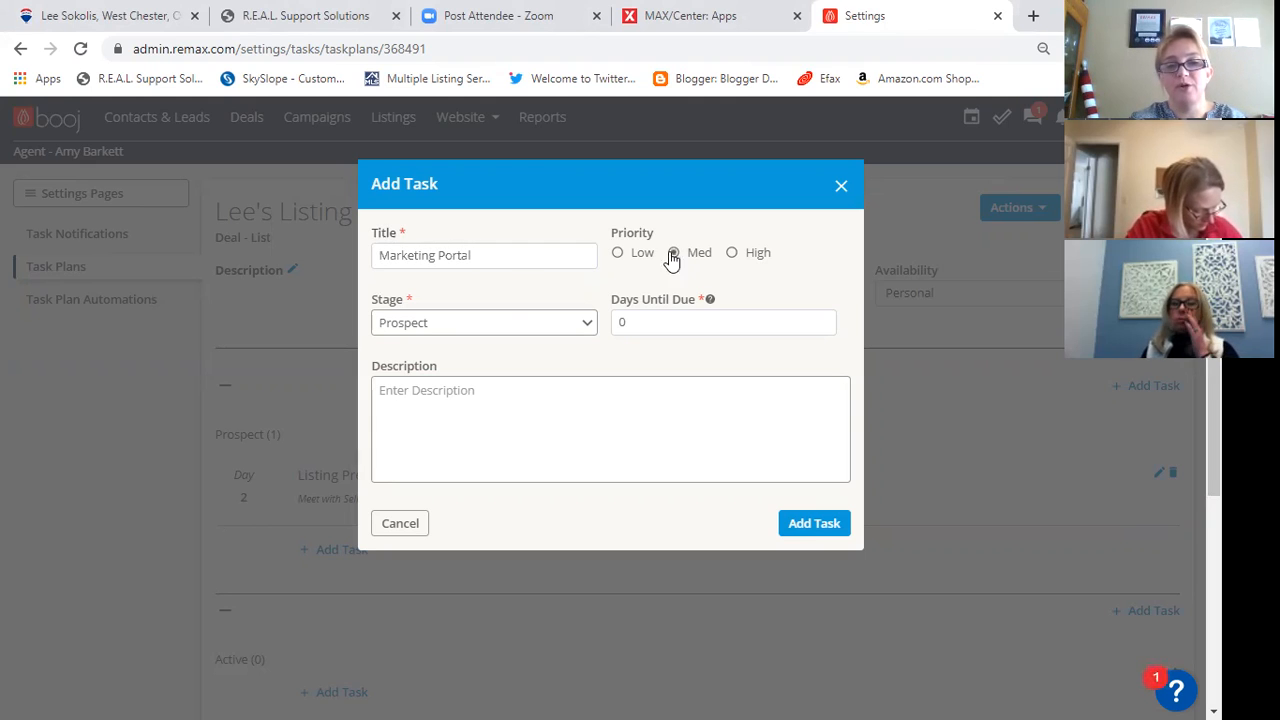
pyautogui.click(618, 324)
pyautogui.doubleClick(617, 330)
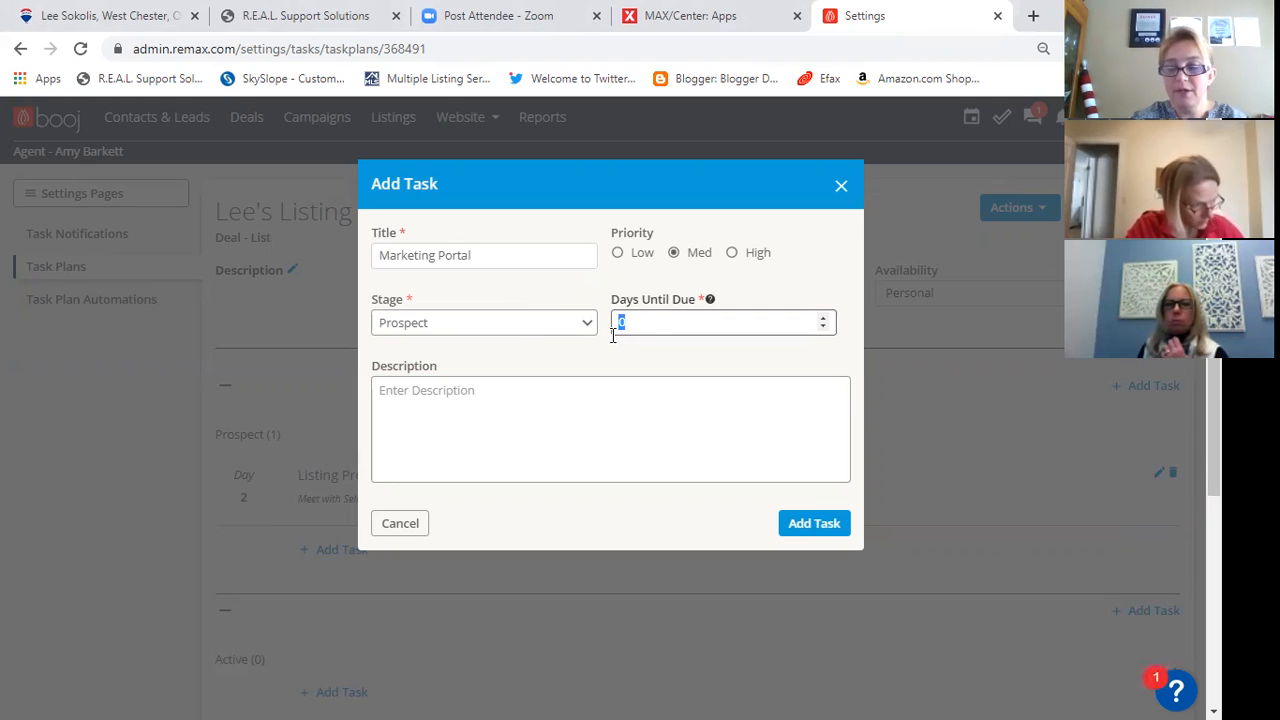
pyautogui.write('3')
# - Describe the marketing portal task as "Admin Task - create seller portal in MLS to keep eye on market activity" and add it to the plan
pyautogui.click(579, 391)
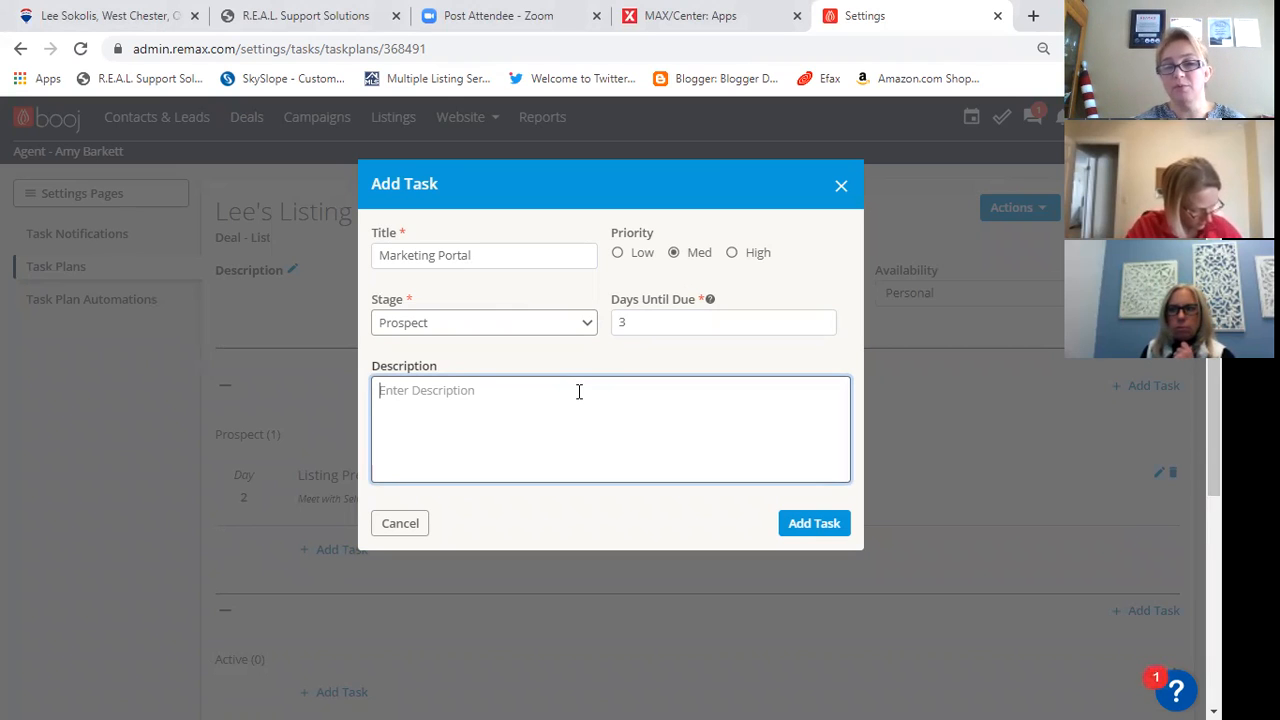
pyautogui.write('Admin Task -')
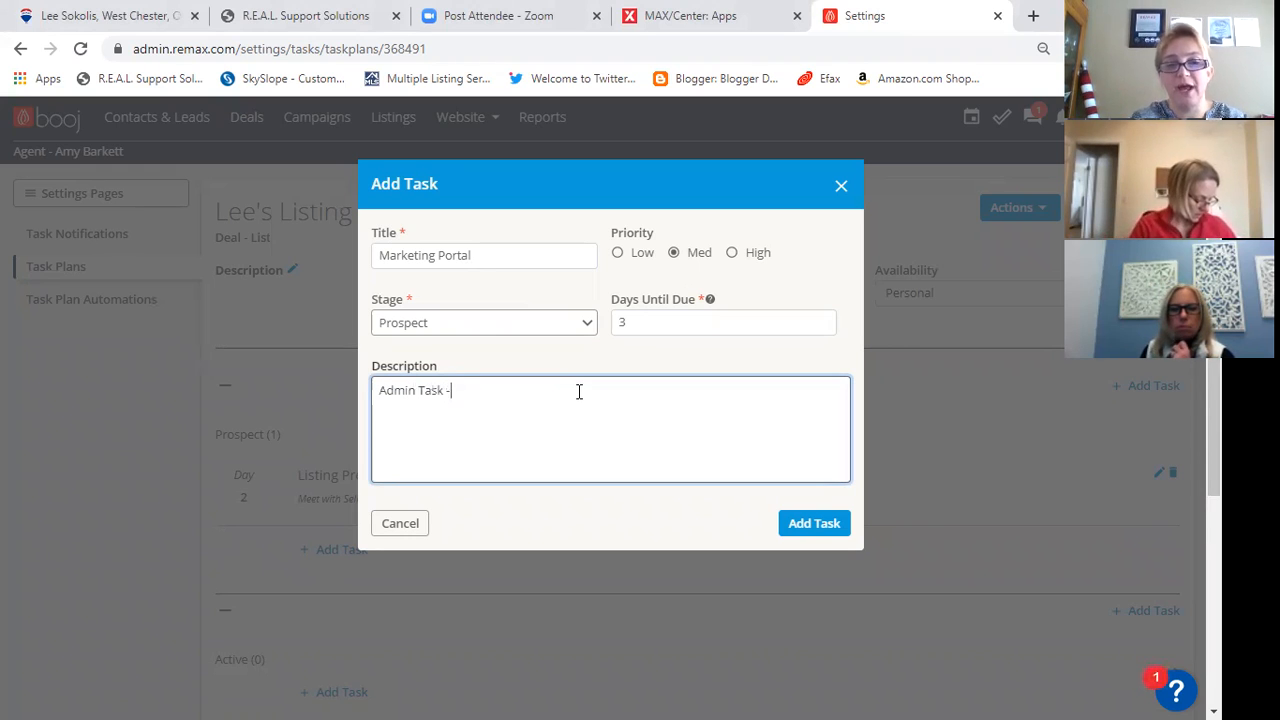
pyautogui.write(' creat')
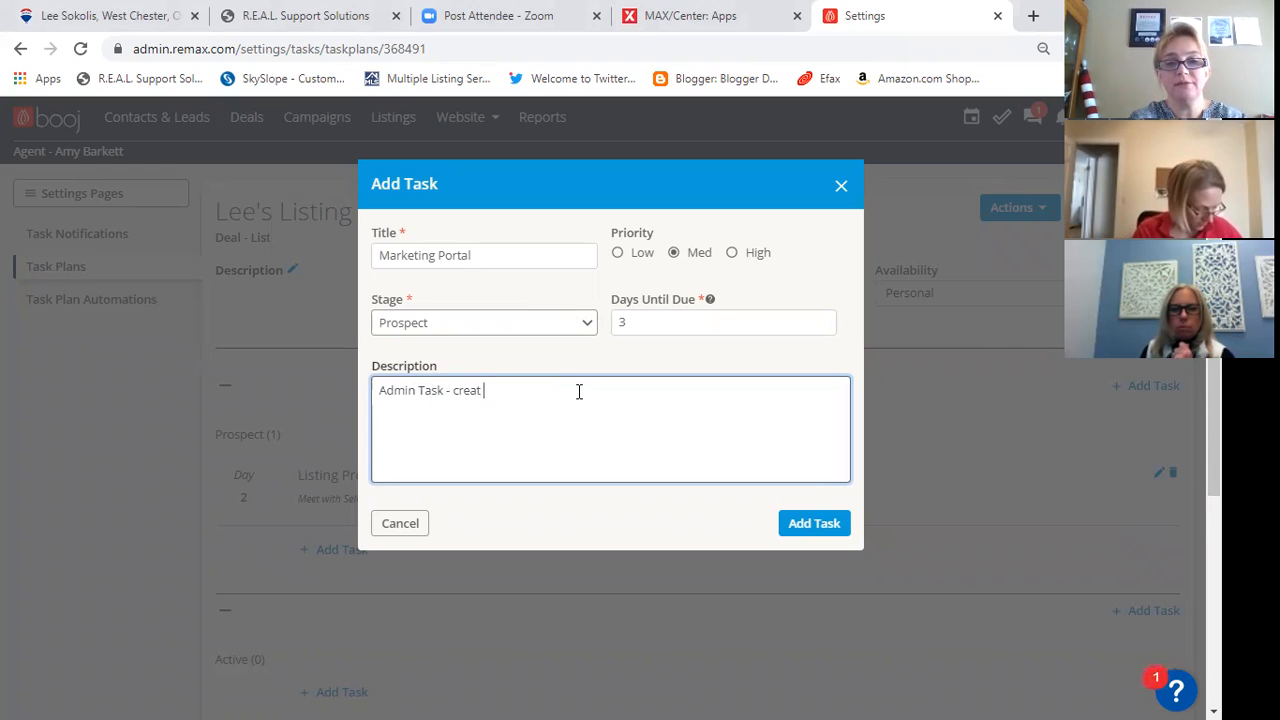
pyautogui.write('e seller por')
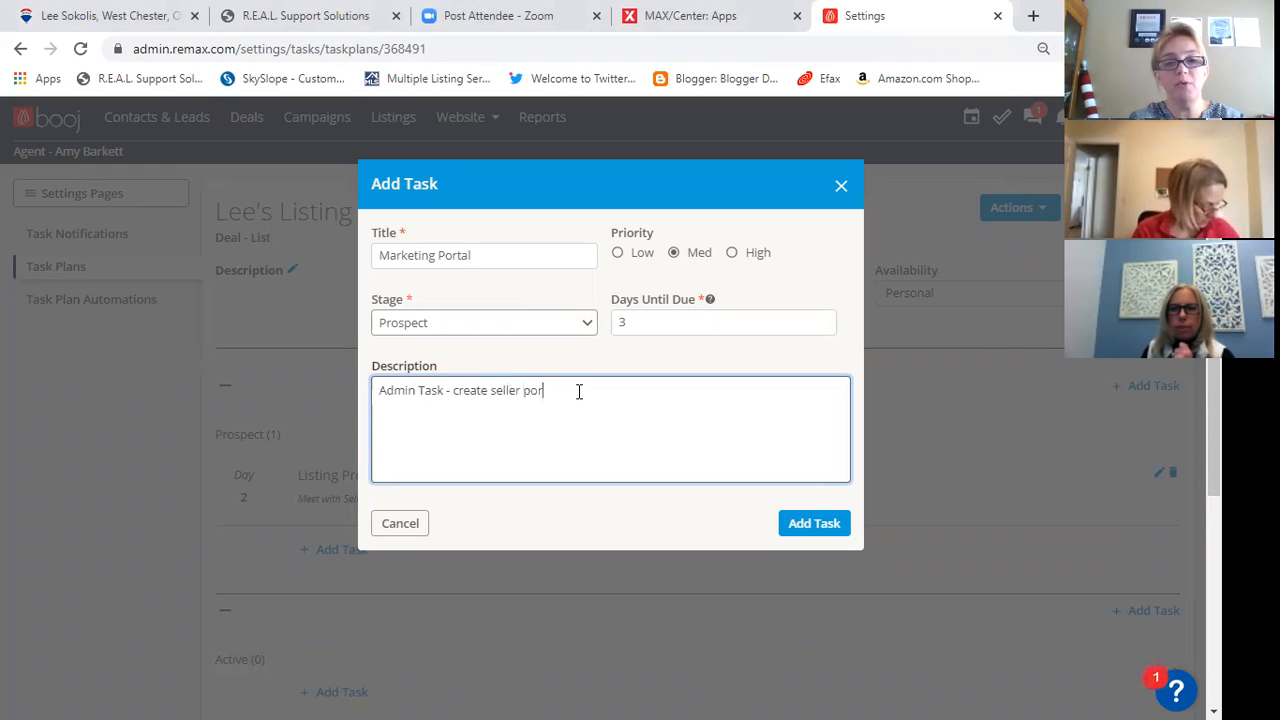
pyautogui.write('tal in MLS ')
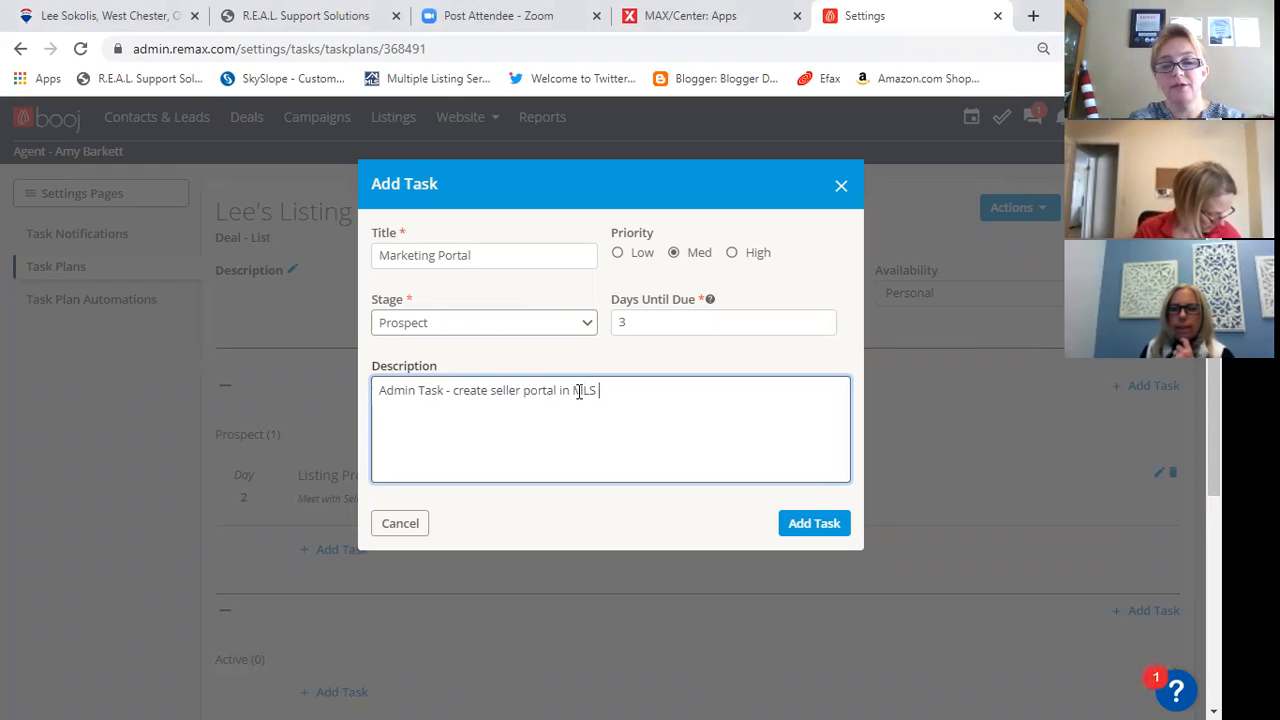
pyautogui.write('to keep eye ')
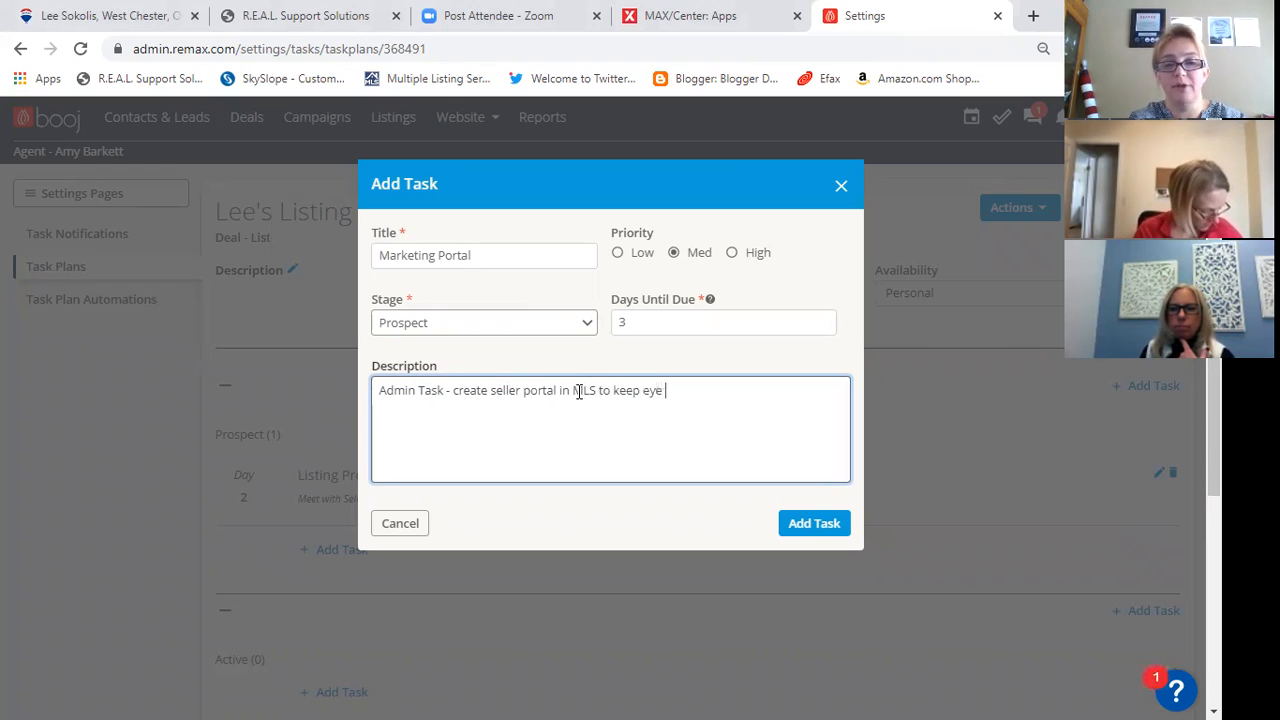
pyautogui.write('on market')
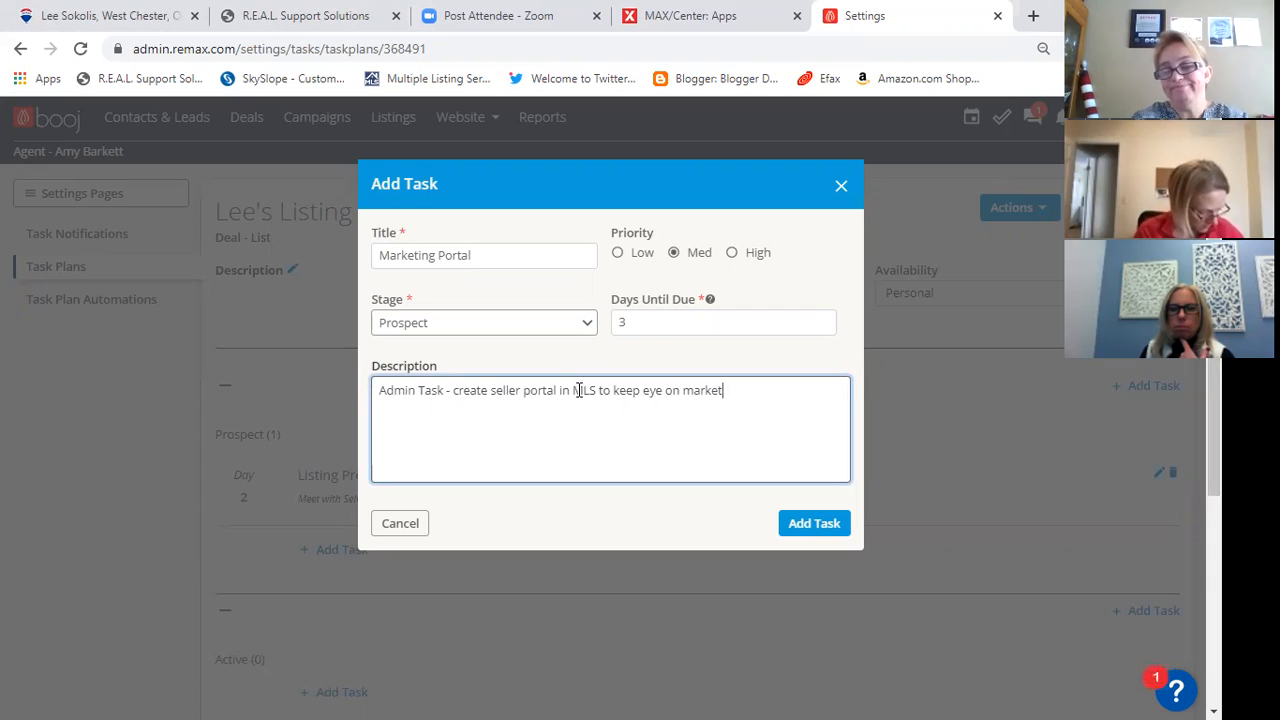
pyautogui.write('ac')
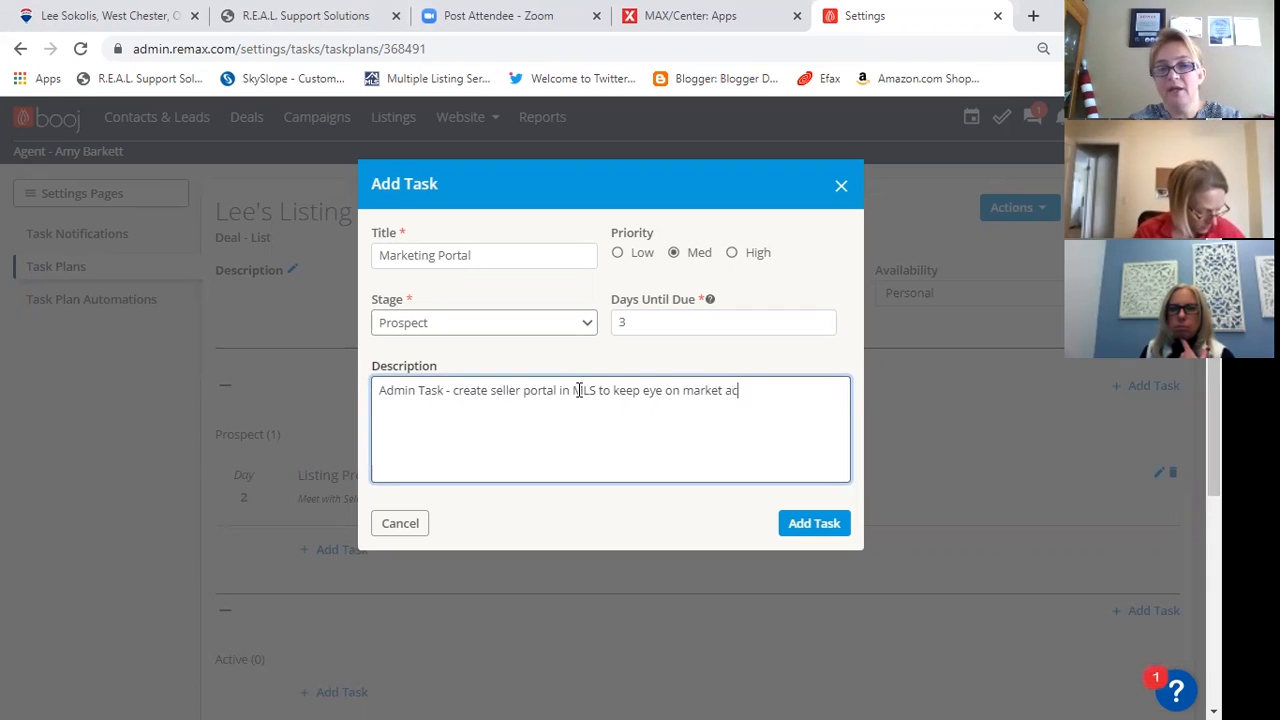
pyautogui.write('tivity')
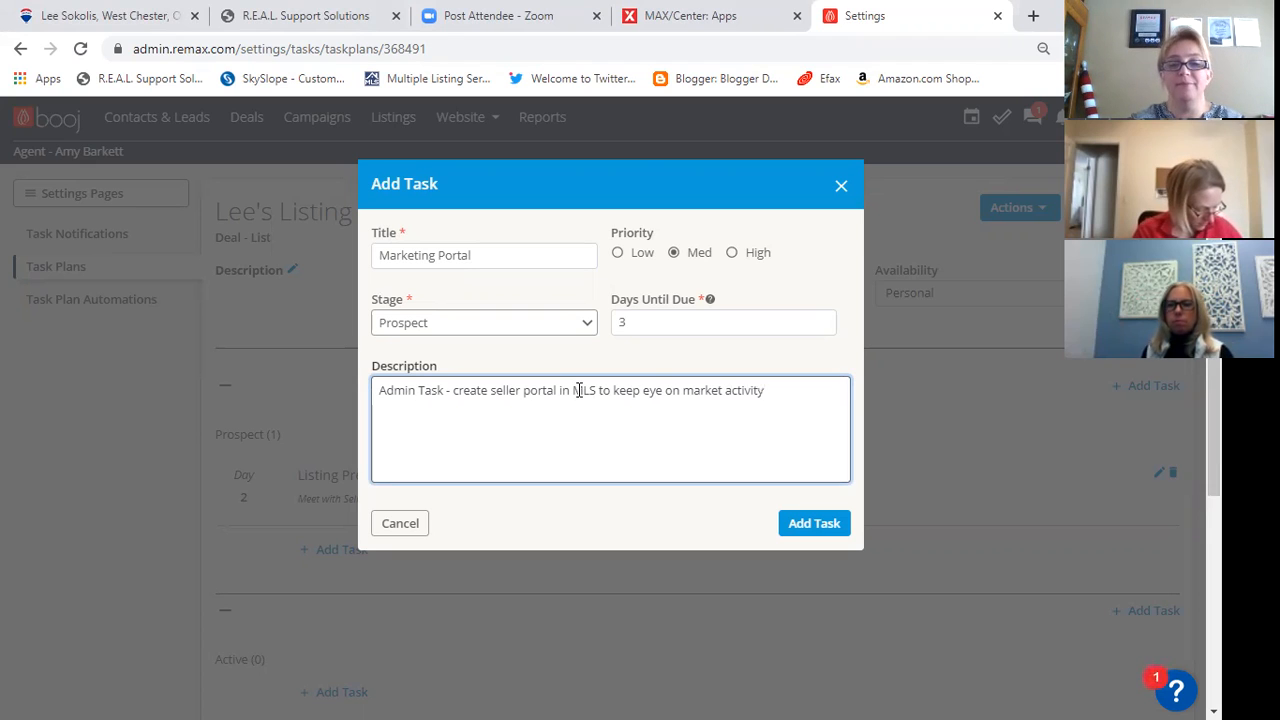
pyautogui.click(818, 523)
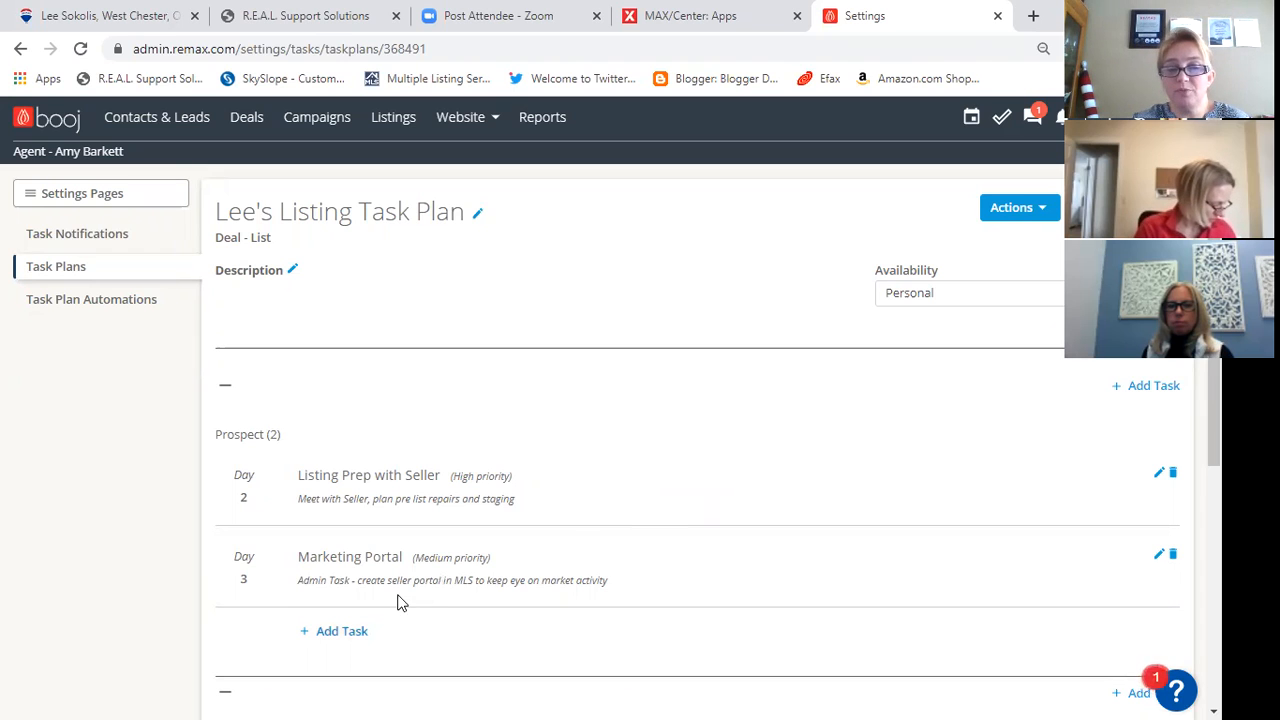
# - Start another Prospect task titled "Seller into Booj" with Medium priority and 2 days until due
pyautogui.click(341, 631)
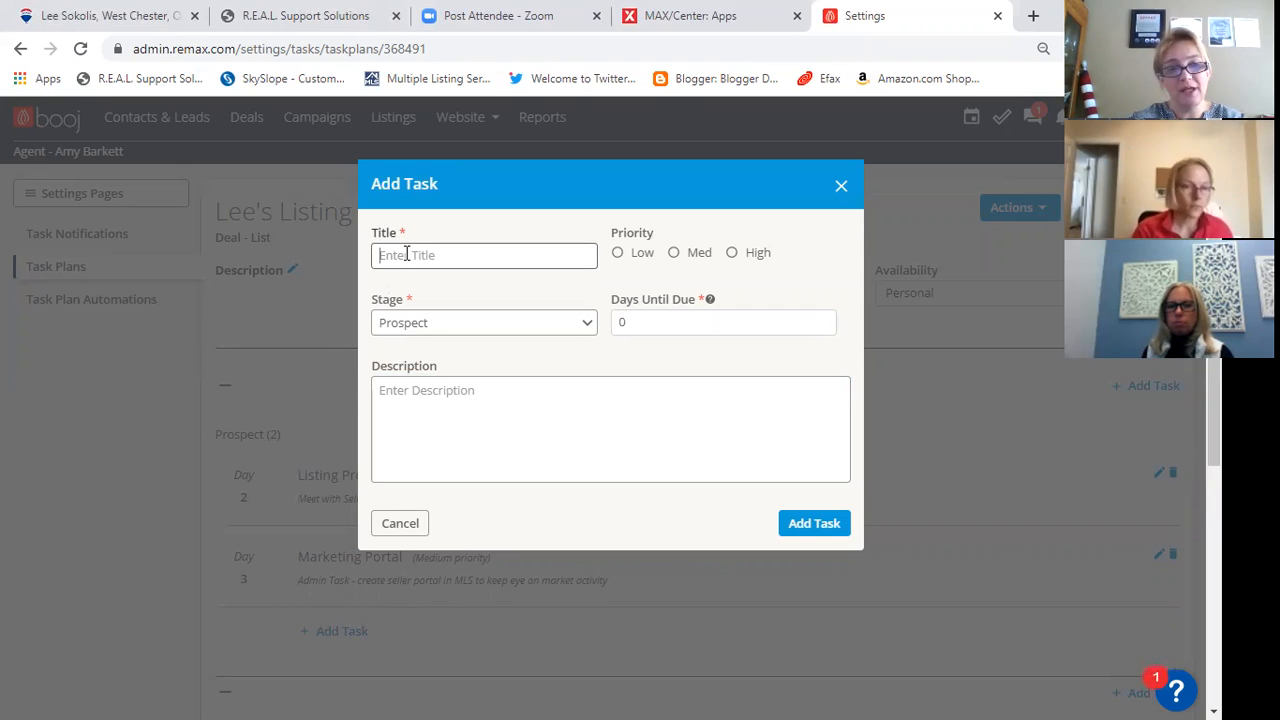
pyautogui.write('Seller into Booj')
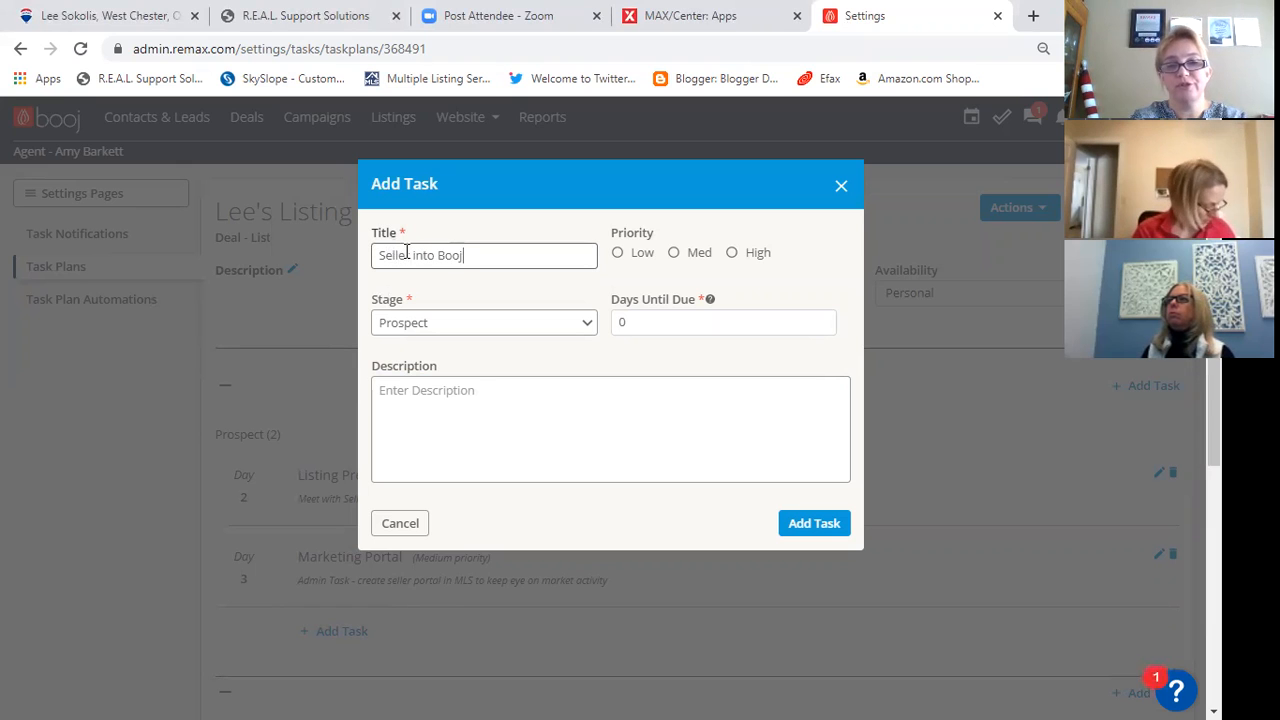
pyautogui.click(673, 253)
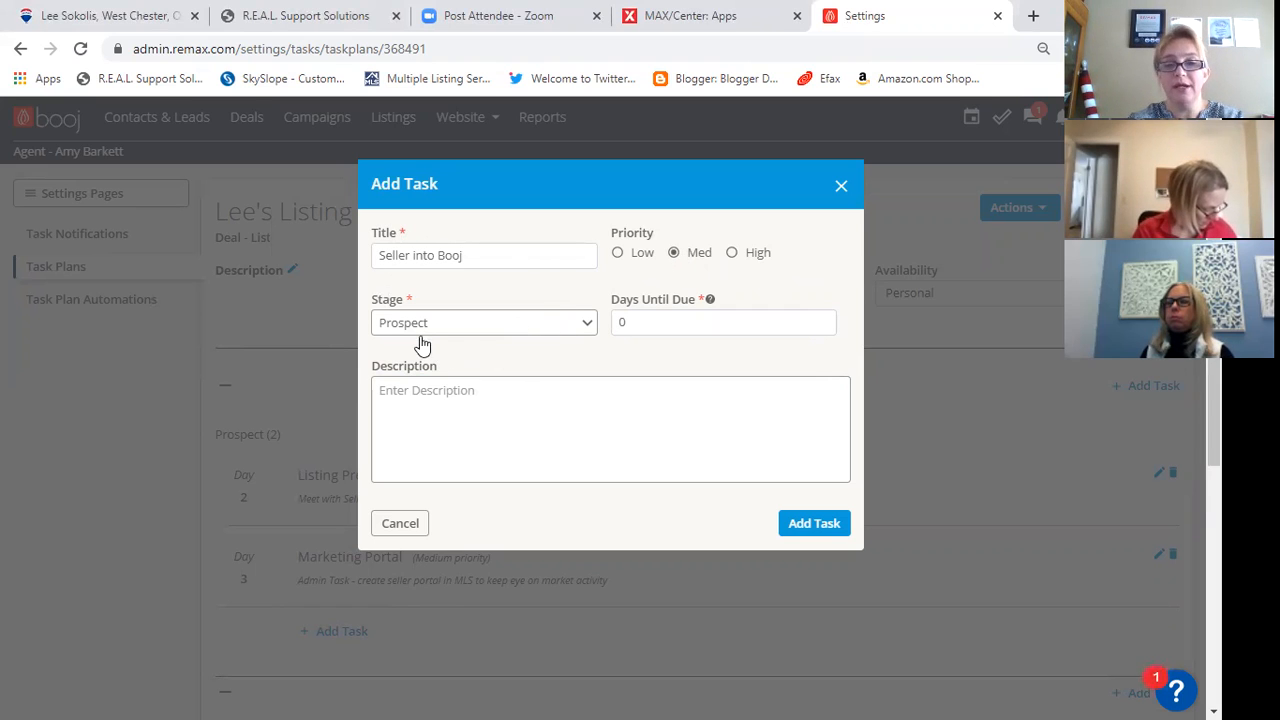
pyautogui.click(626, 320)
pyautogui.write('2')
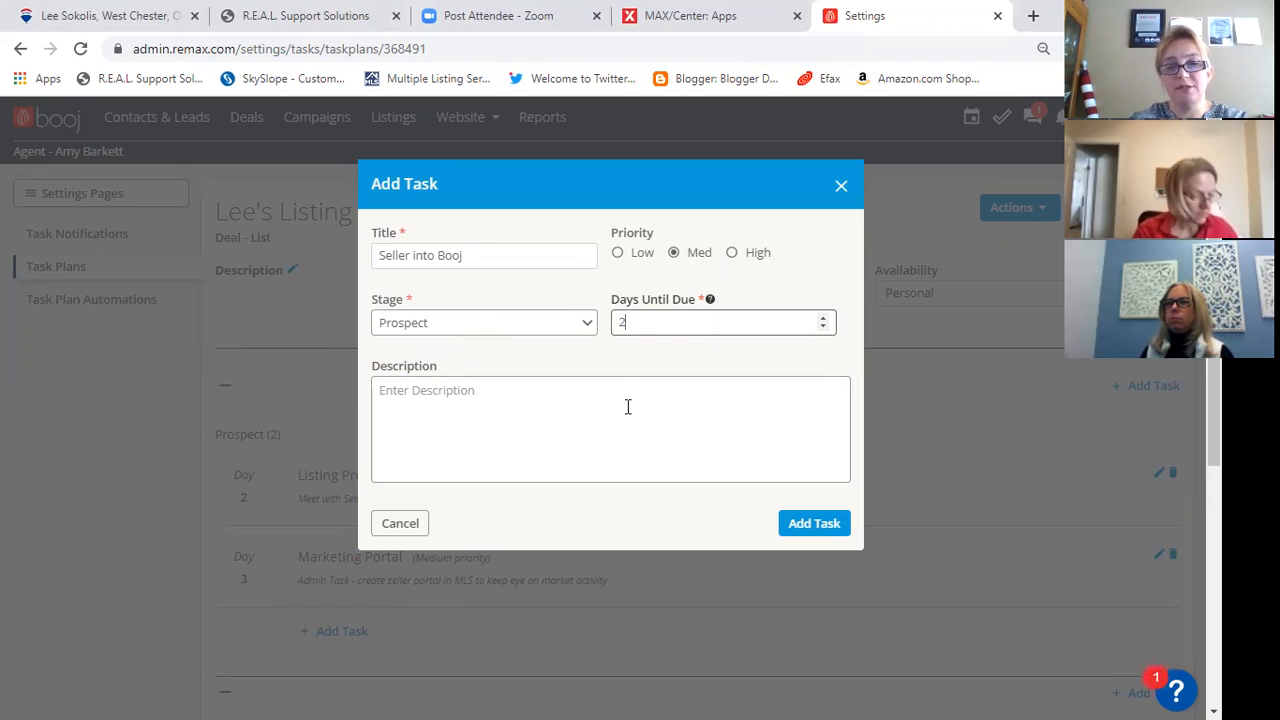
# - Describe the seller task as "Admin Task - create Seller contact in booj and set up deal" and add it to the plan
pyautogui.click(516, 395)
pyautogui.write('Admin')
pyautogui.write('ask ')
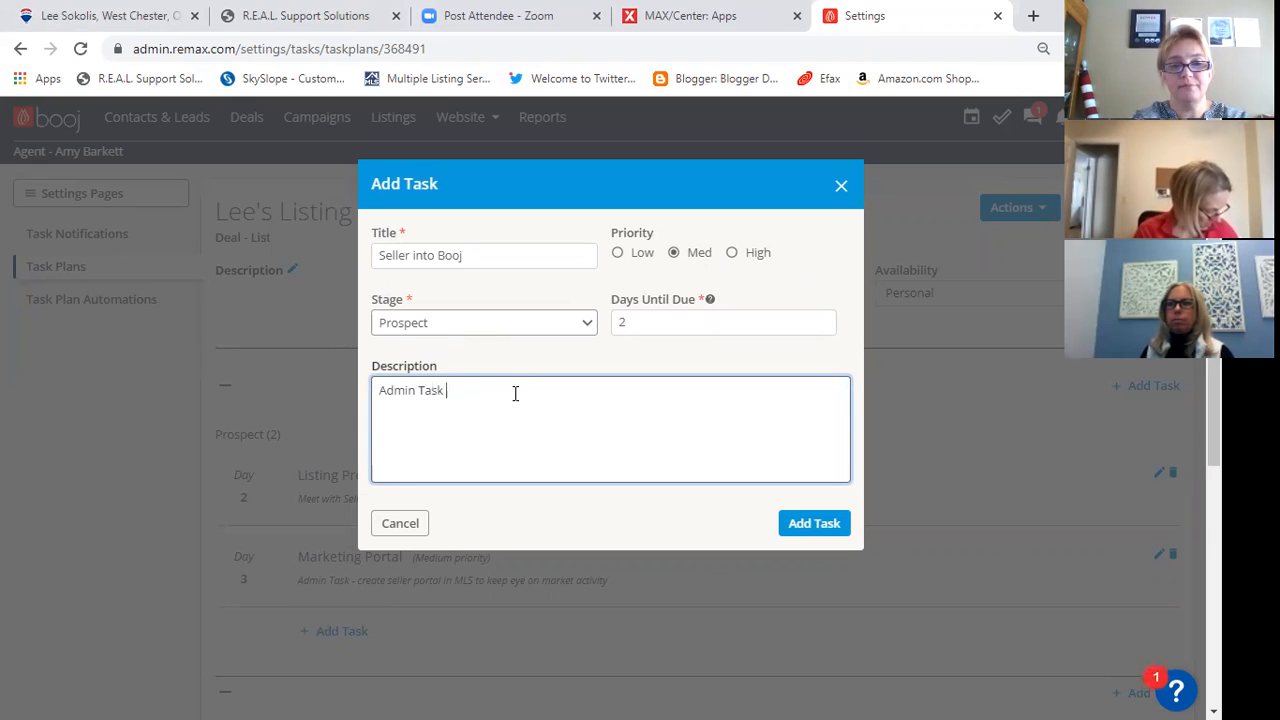
pyautogui.write('- creat')
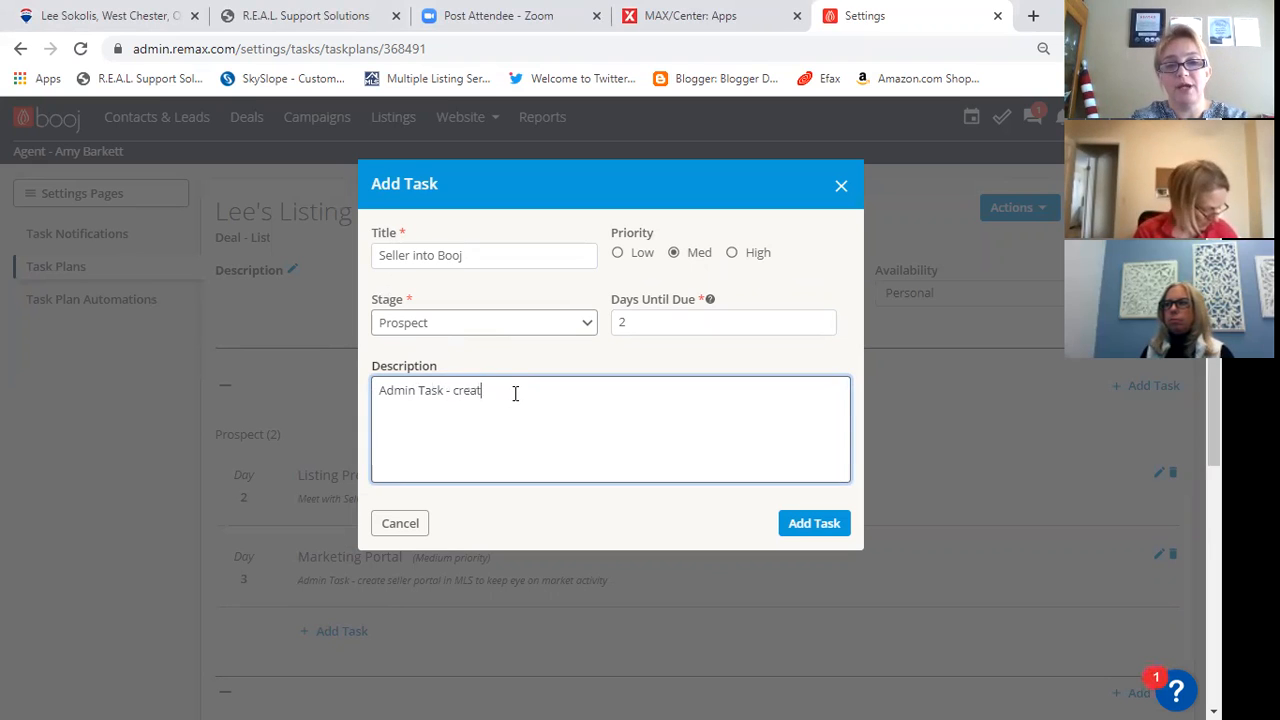
pyautogui.write('e Seller contac')
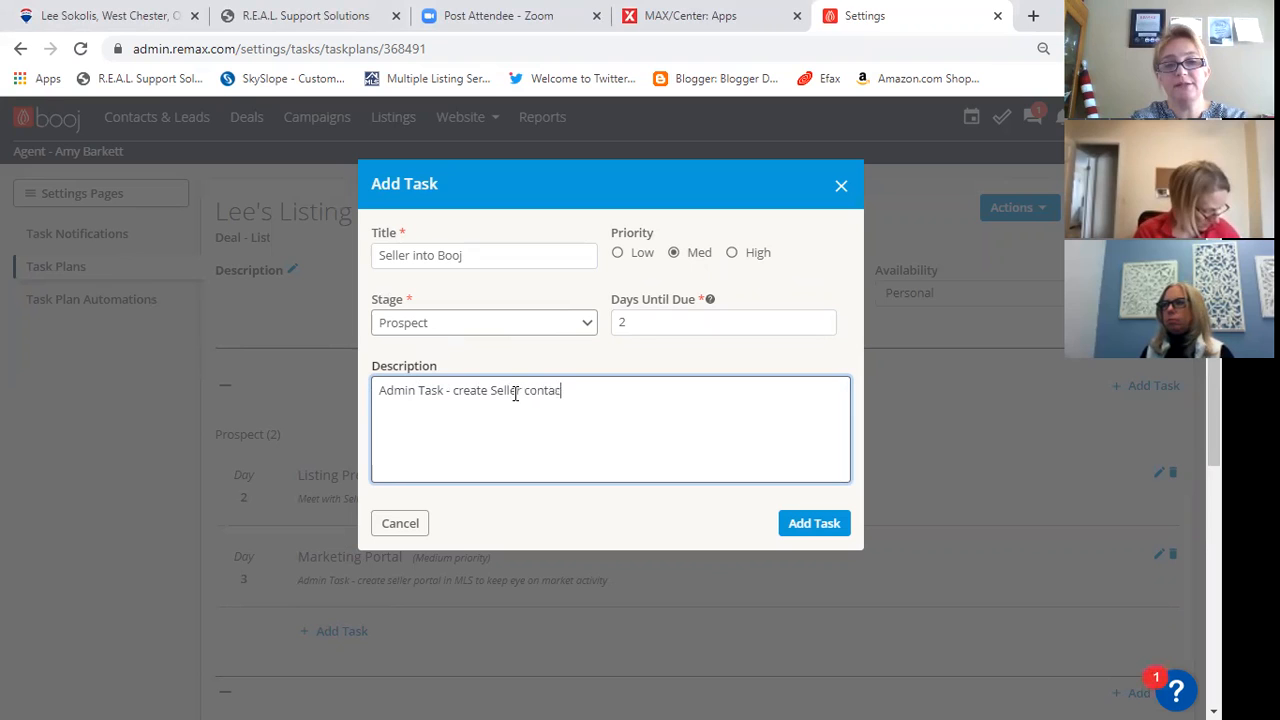
pyautogui.write('t in booj and ')
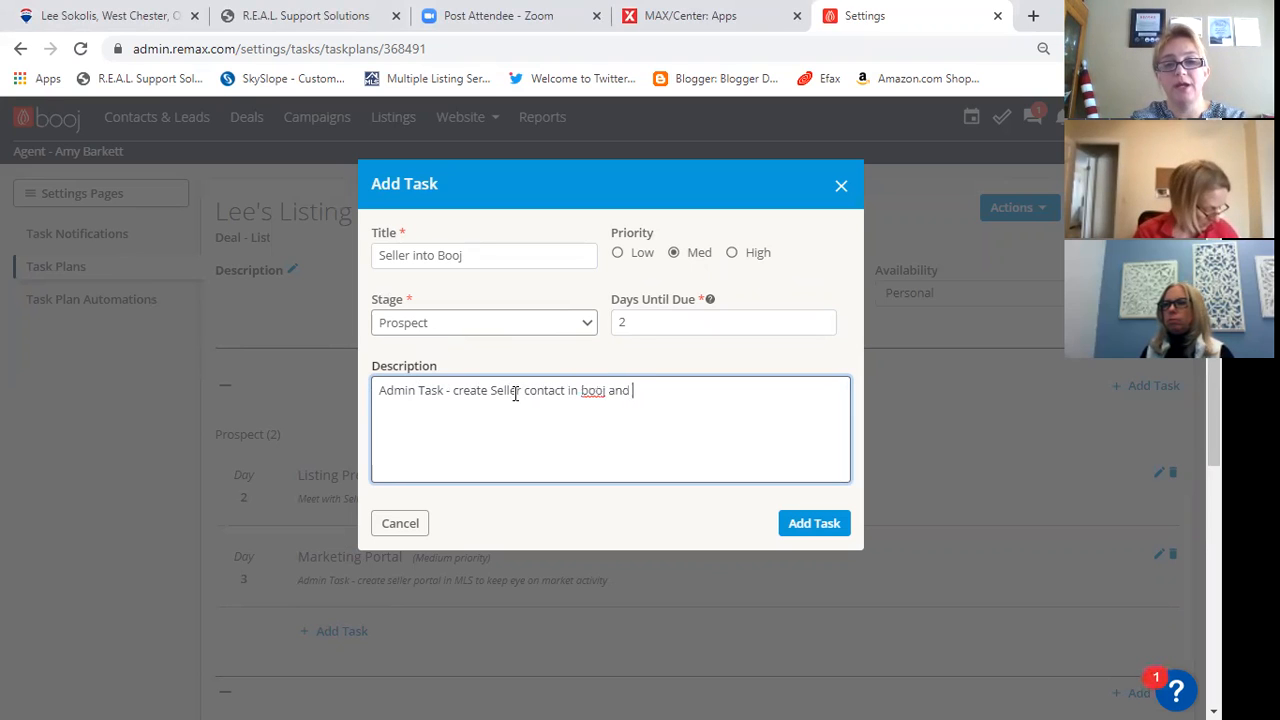
pyautogui.write('set up deal')
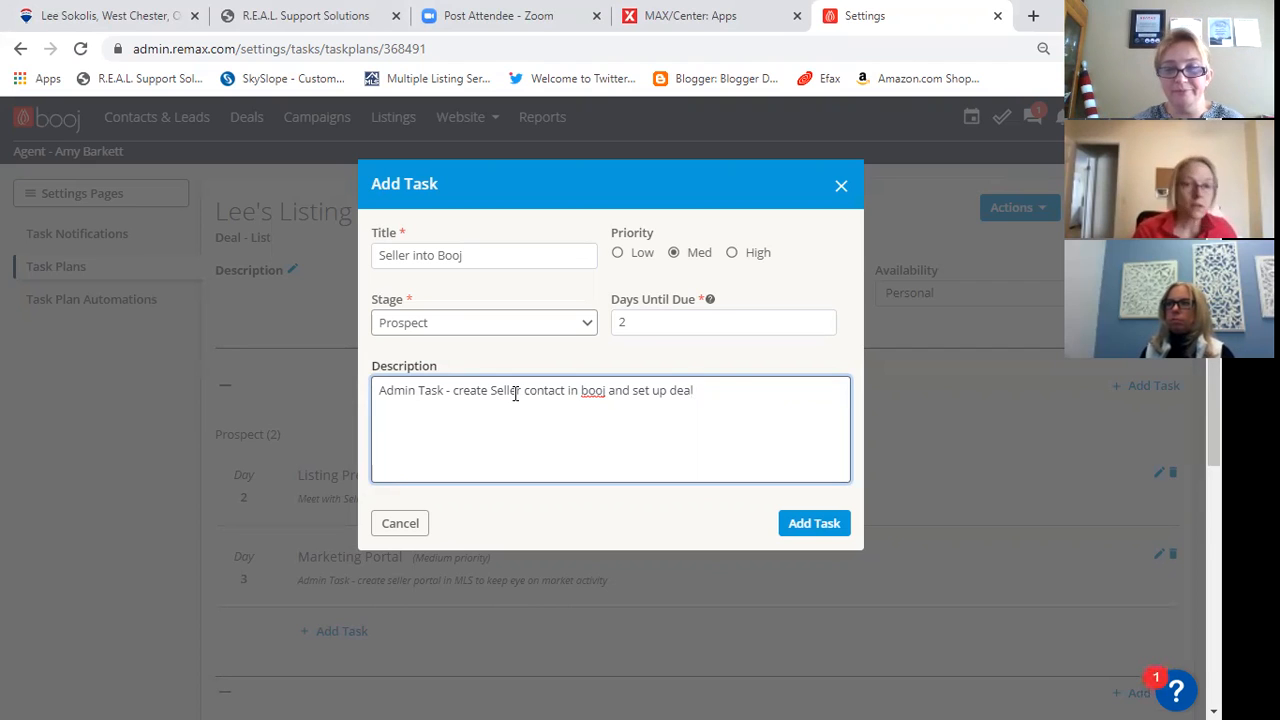
pyautogui.click(814, 525)
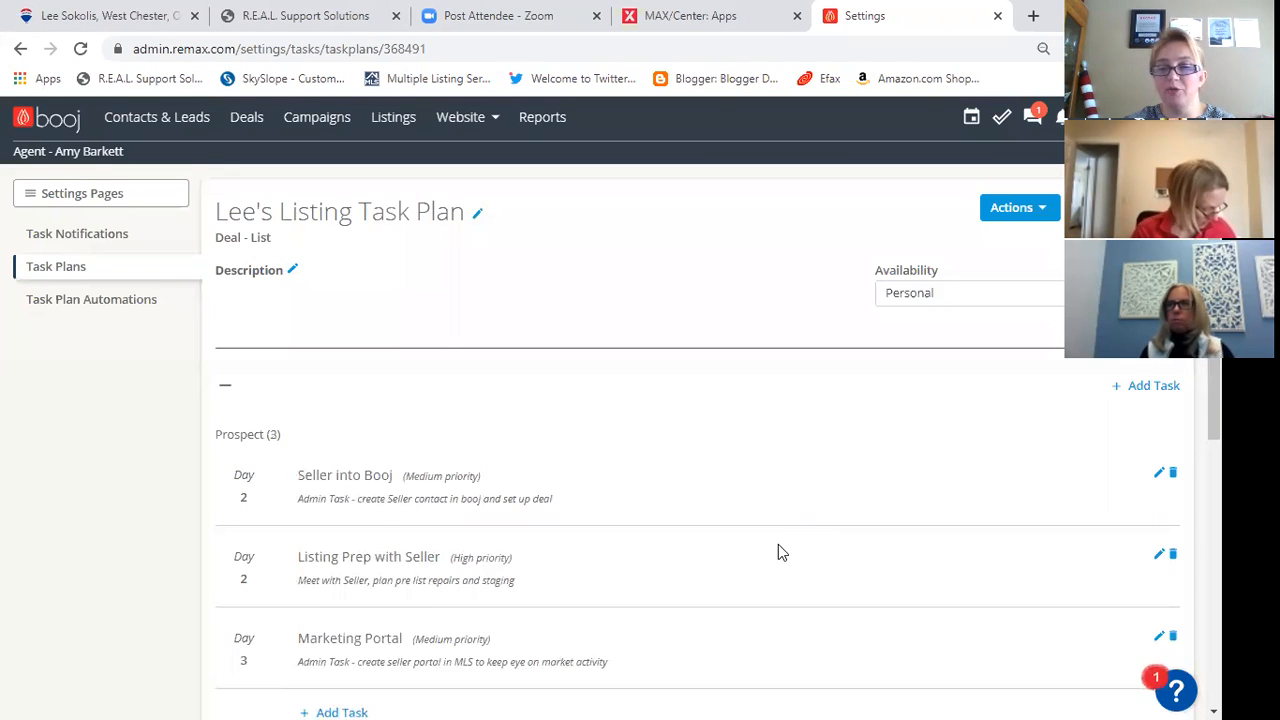
# - Start a new task in the plan's Active stage, titled "Launch Listing" with High priority
pyautogui.scroll(-2, 761, 531)
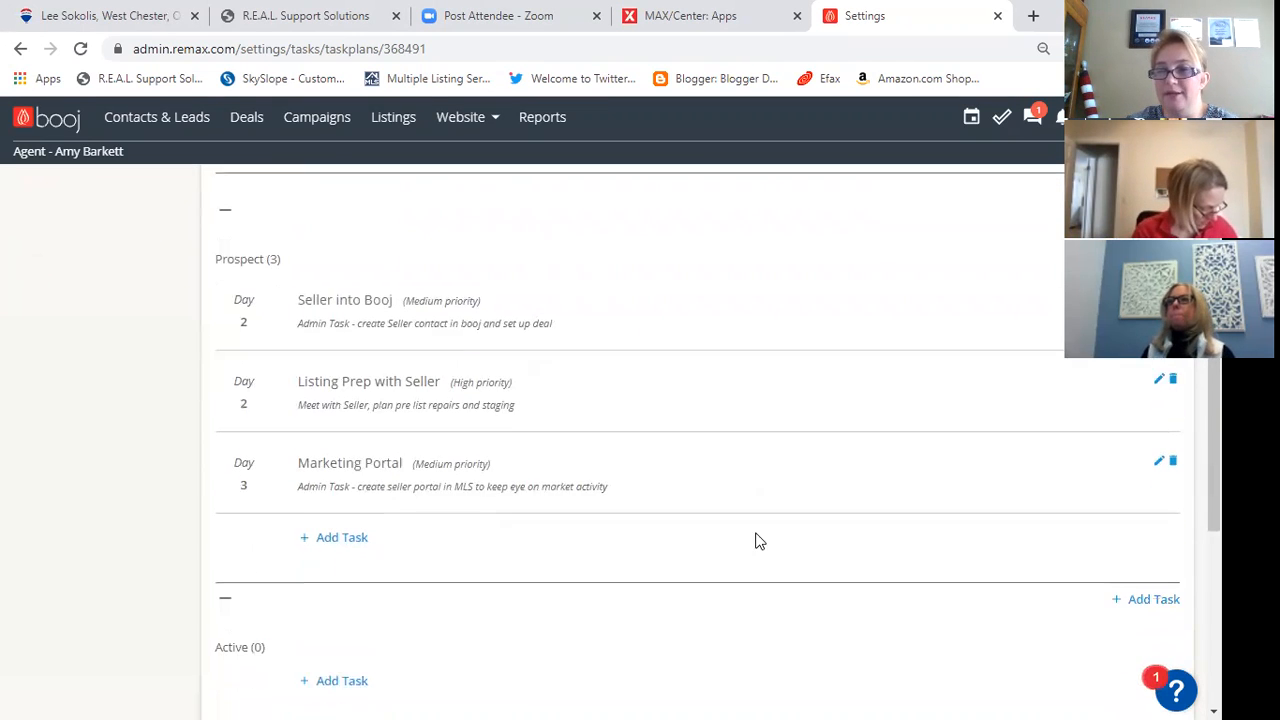
pyautogui.scroll(-1, 557, 490)
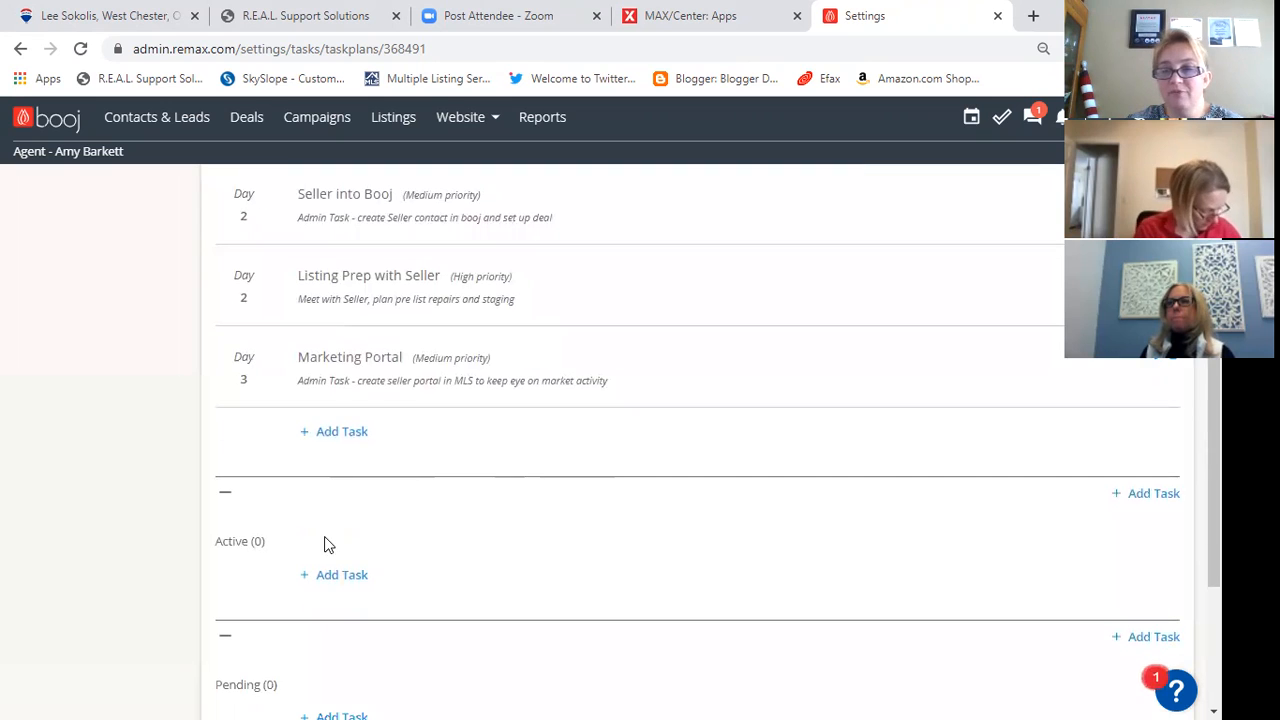
pyautogui.scroll(-1, 378, 530)
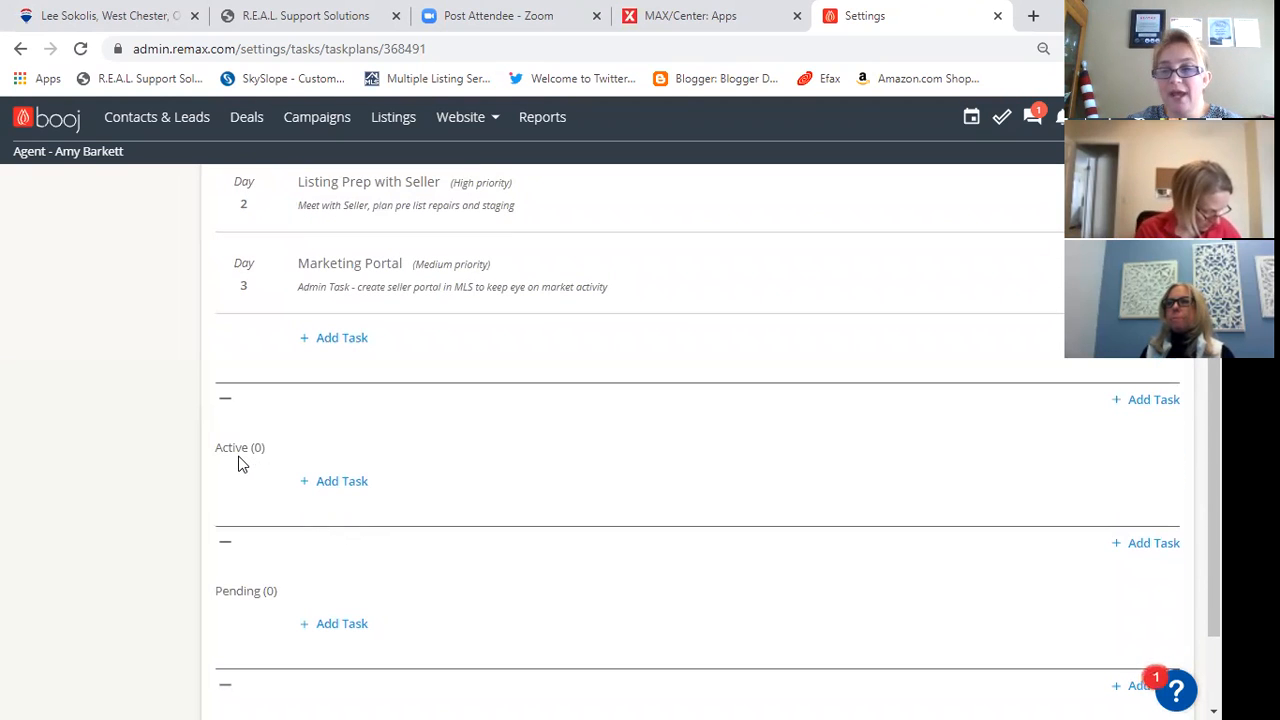
pyautogui.click(336, 483)
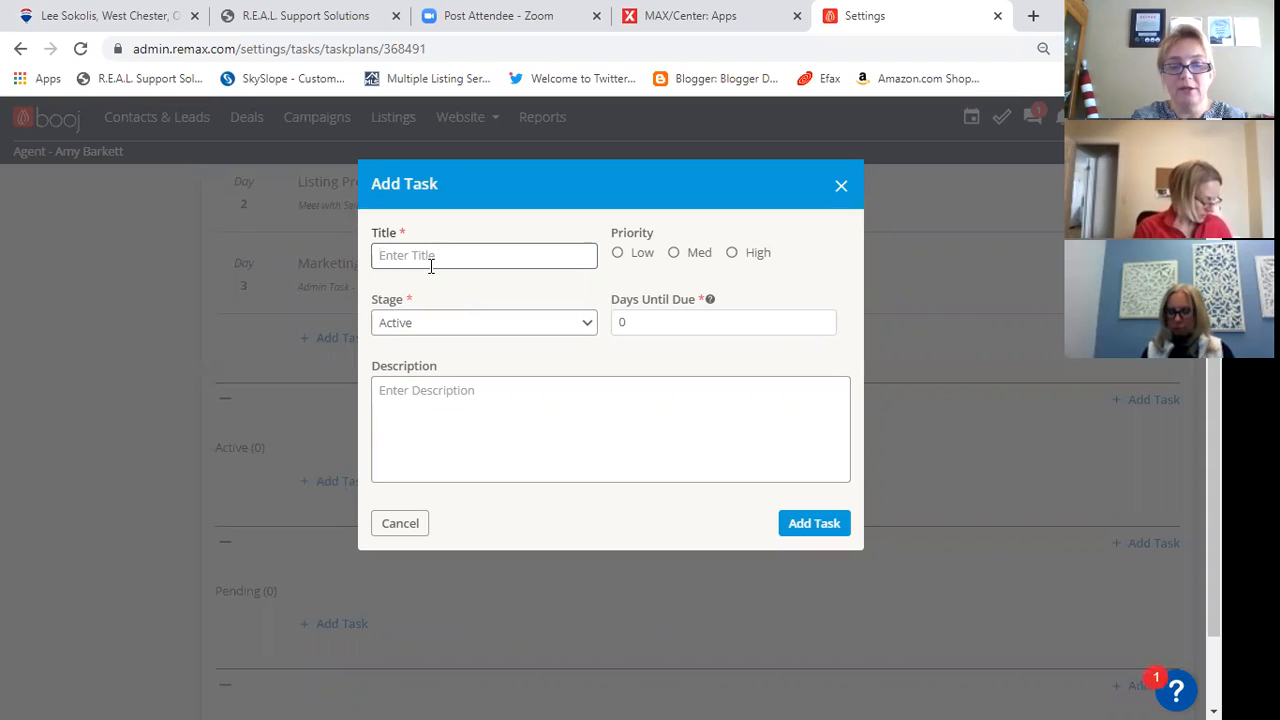
pyautogui.write('Launch Listing')
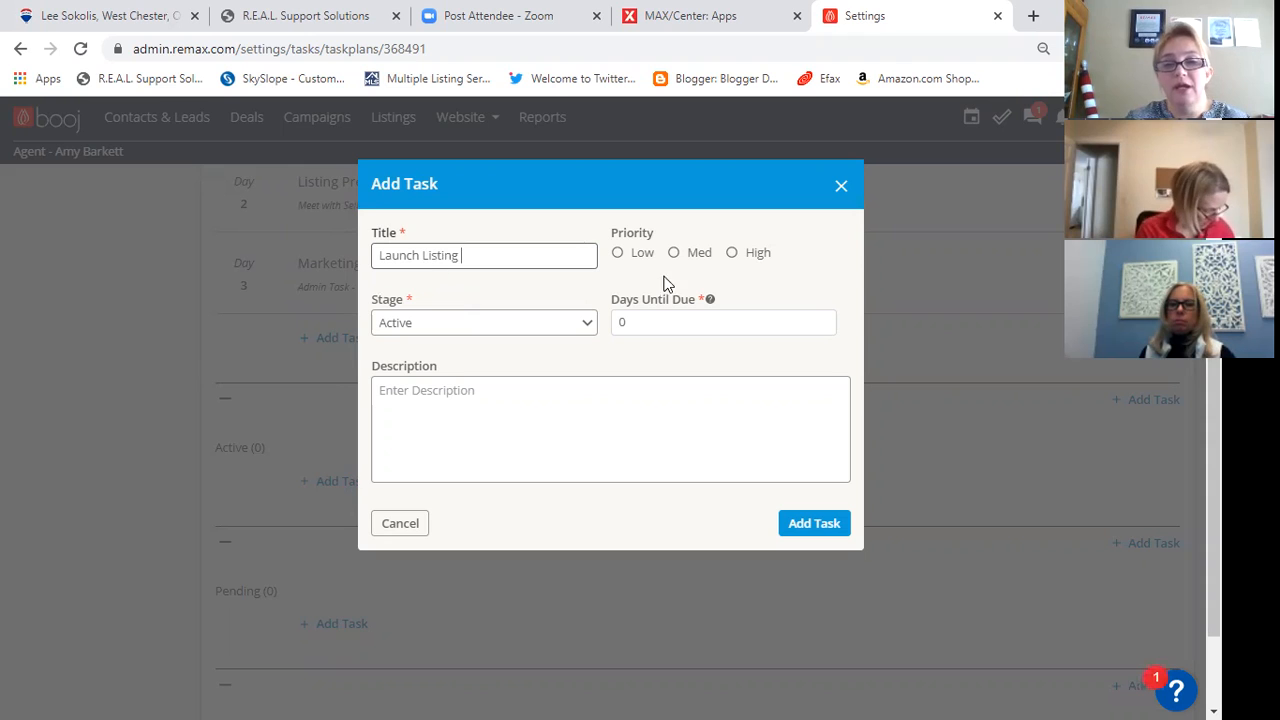
pyautogui.click(731, 253)
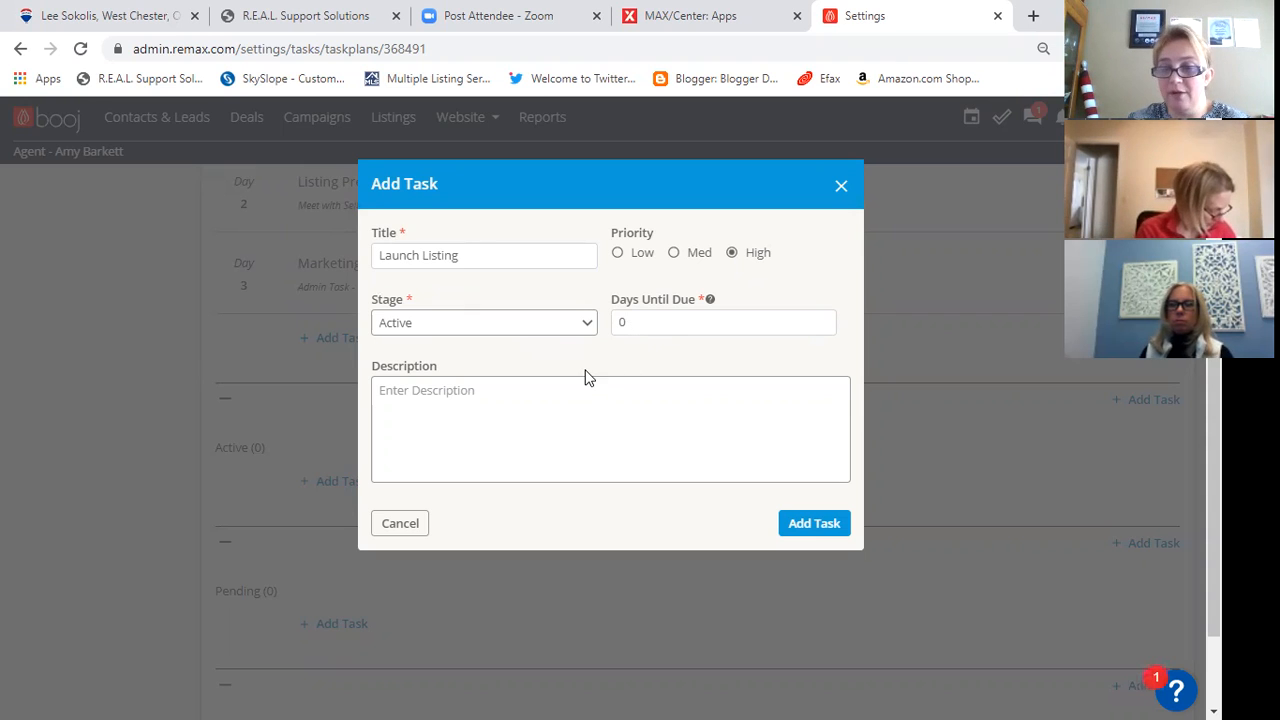
# - Begin the Launch Listing task's description with "1 MLS, 2. Design Center, 3 Booj - Listings,"
pyautogui.click(462, 390)
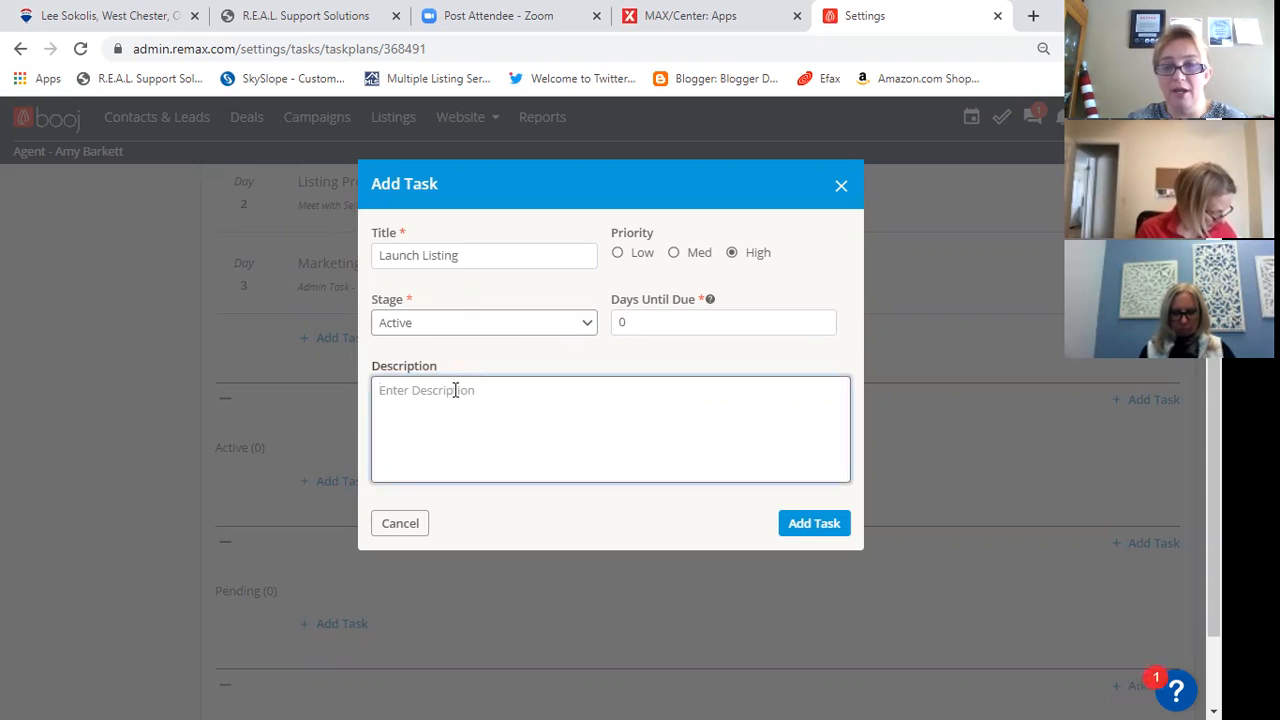
pyautogui.write('1 MLS')
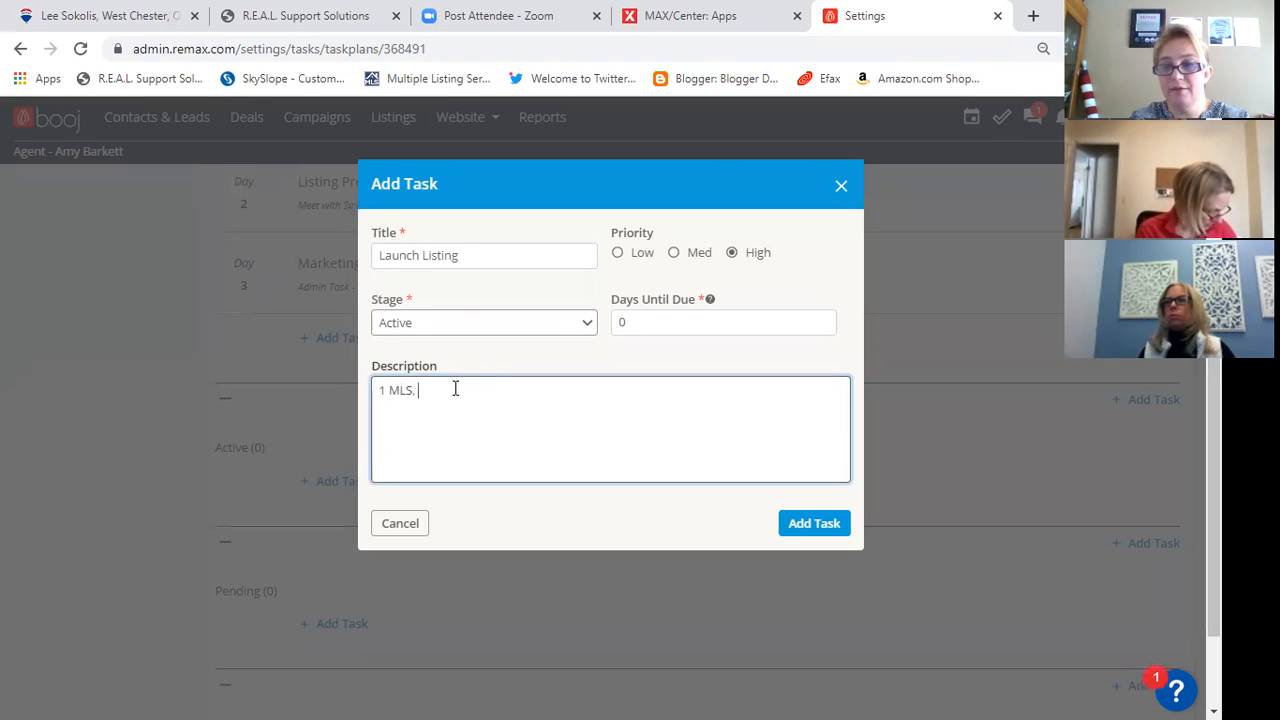
pyautogui.write(', 2.  De')
pyautogui.write('sign, C')
pyautogui.write('Cen')
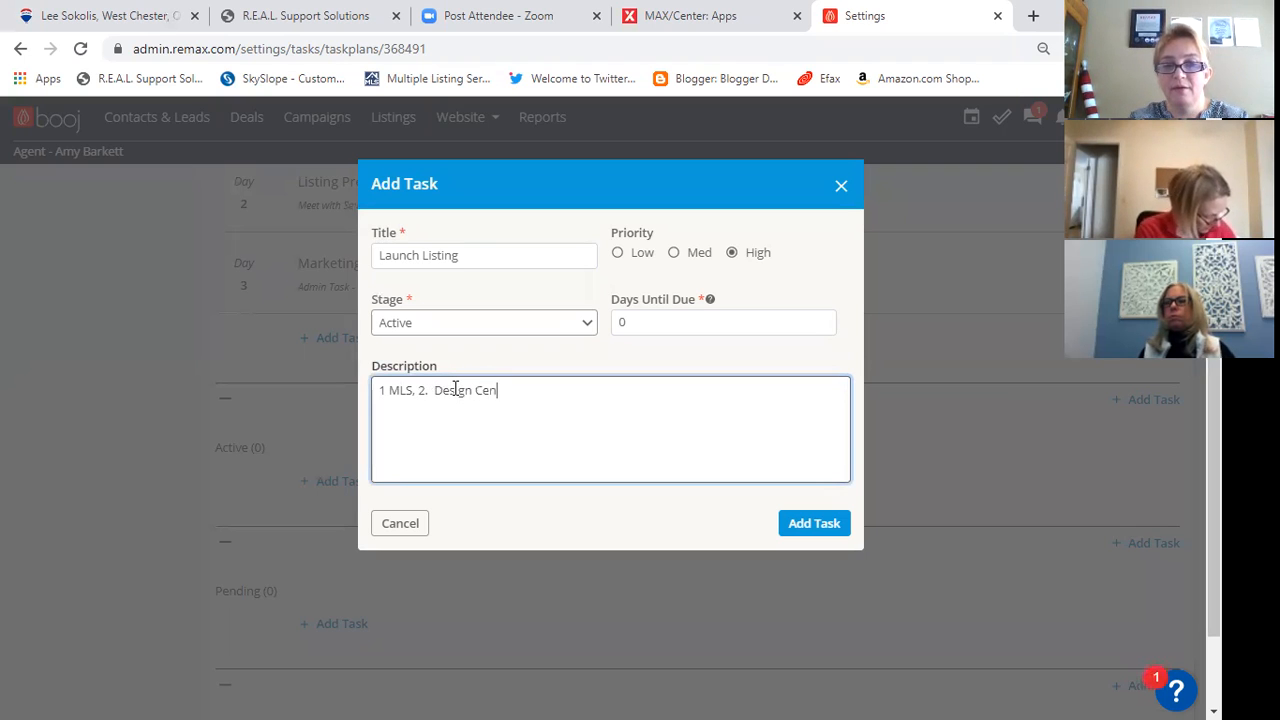
pyautogui.write('ter, 3 Boonj ')
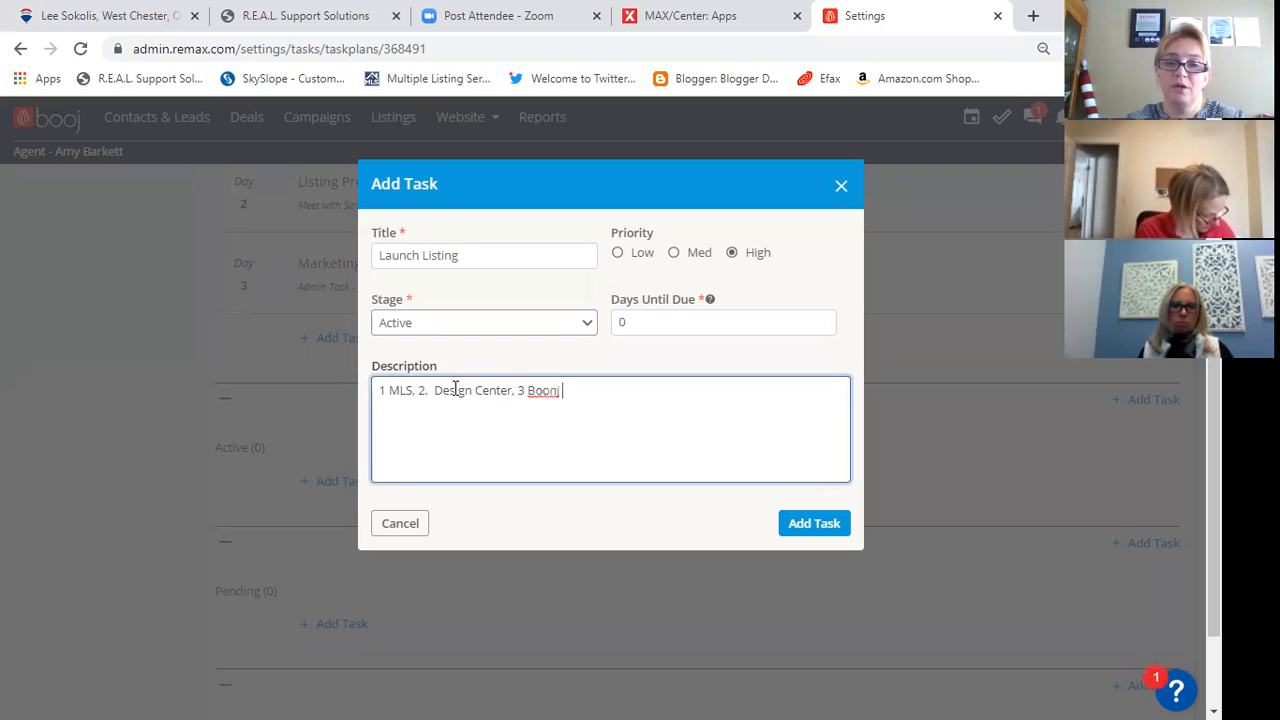
pyautogui.write(' - Lsitn')
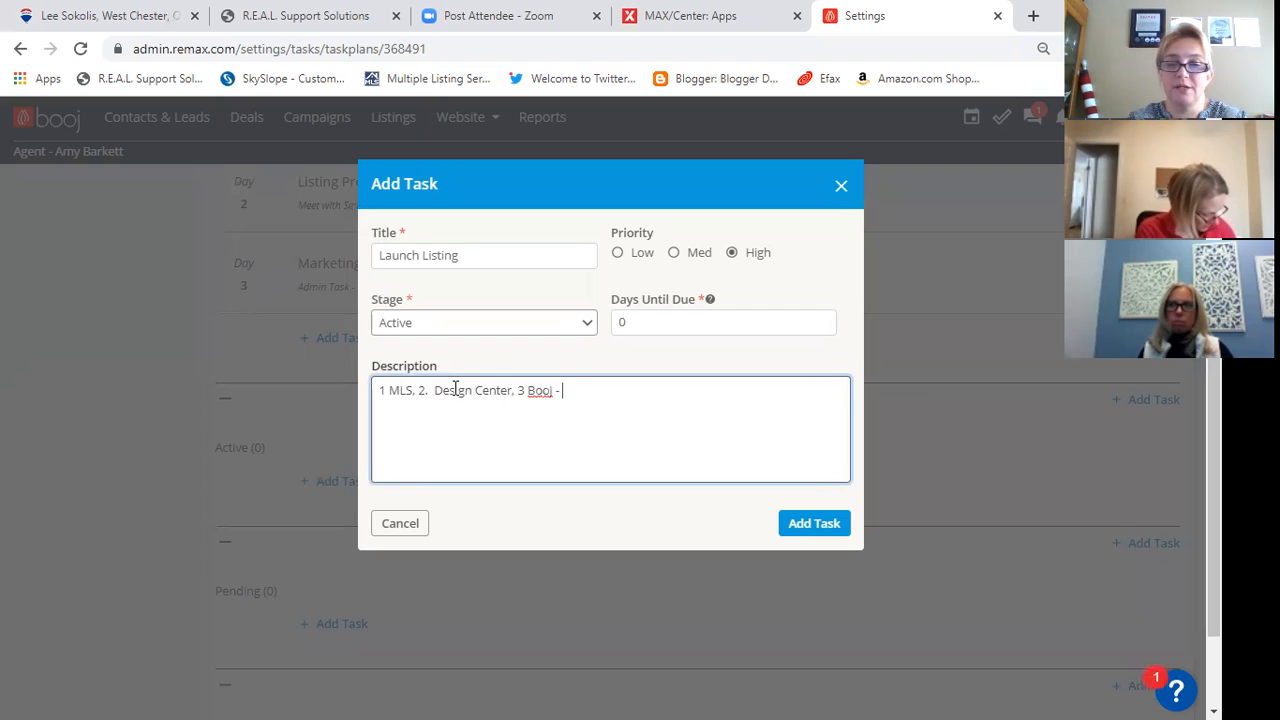
pyautogui.press('BackSpace')
pyautogui.press('BackSpace')
pyautogui.press('BackSpace')
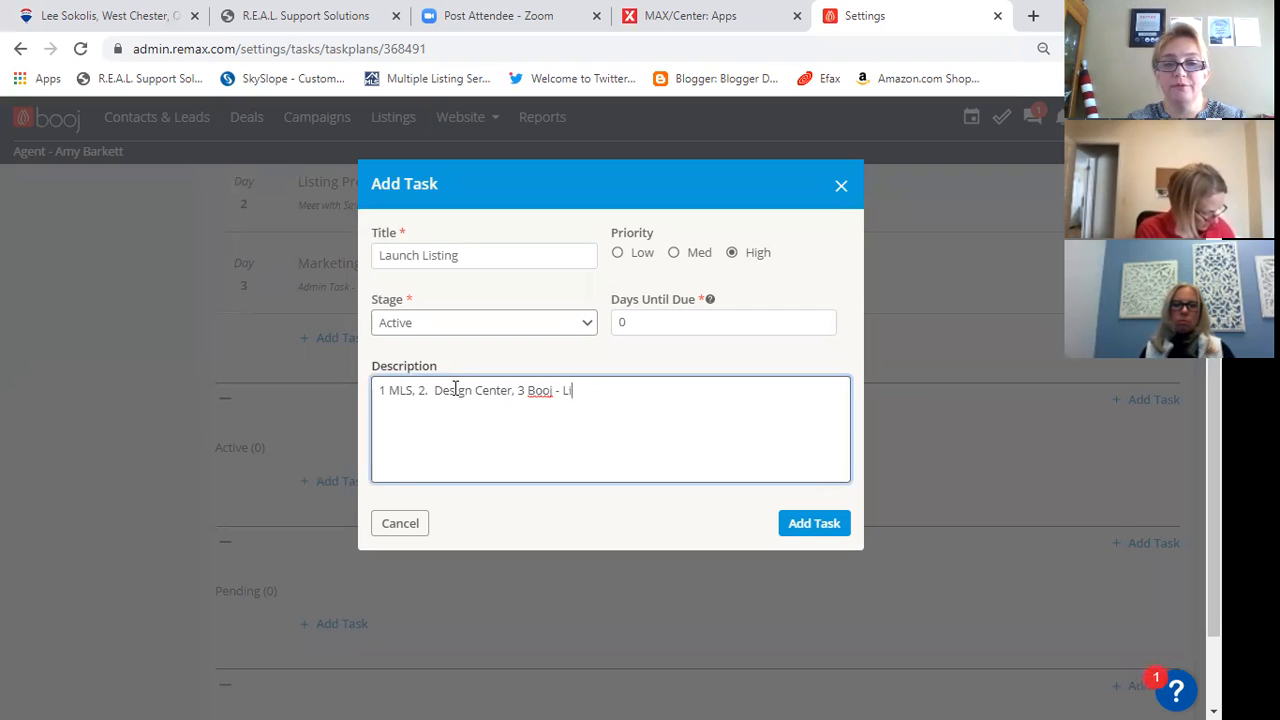
pyautogui.write('stings, ')
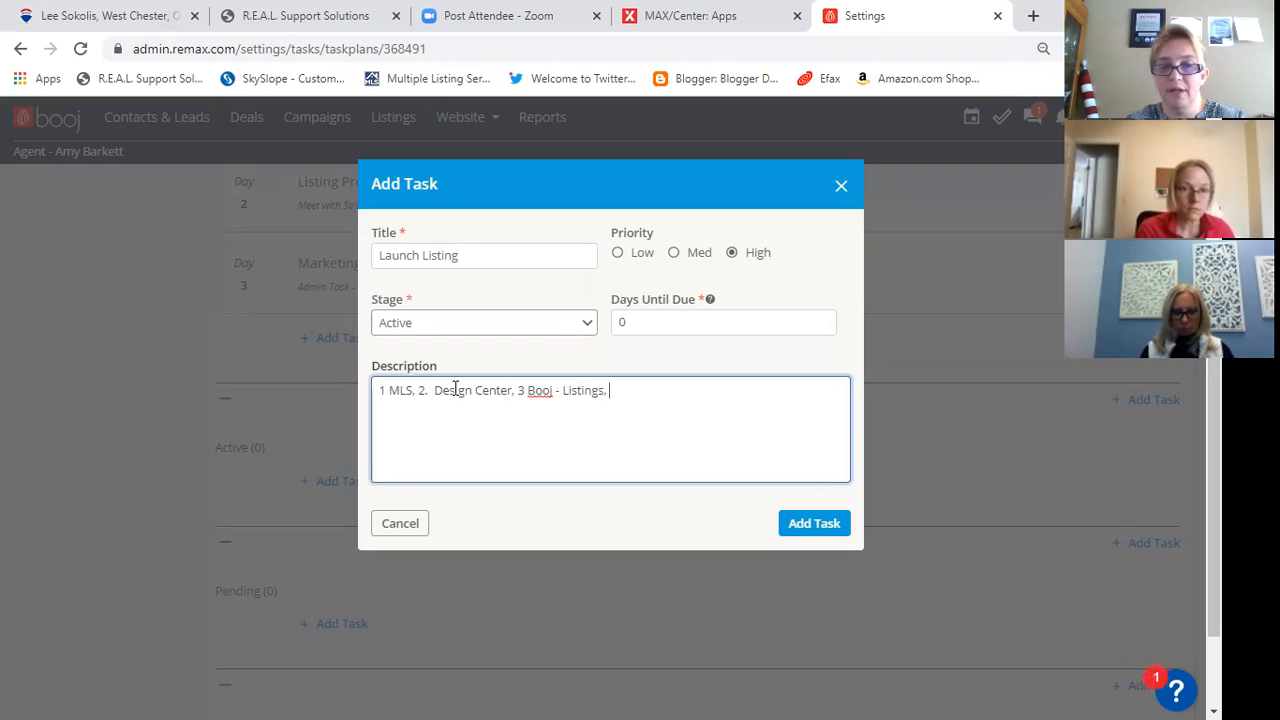
pyautogui.write('4. Remax Hustler, 5. Social Media postings')
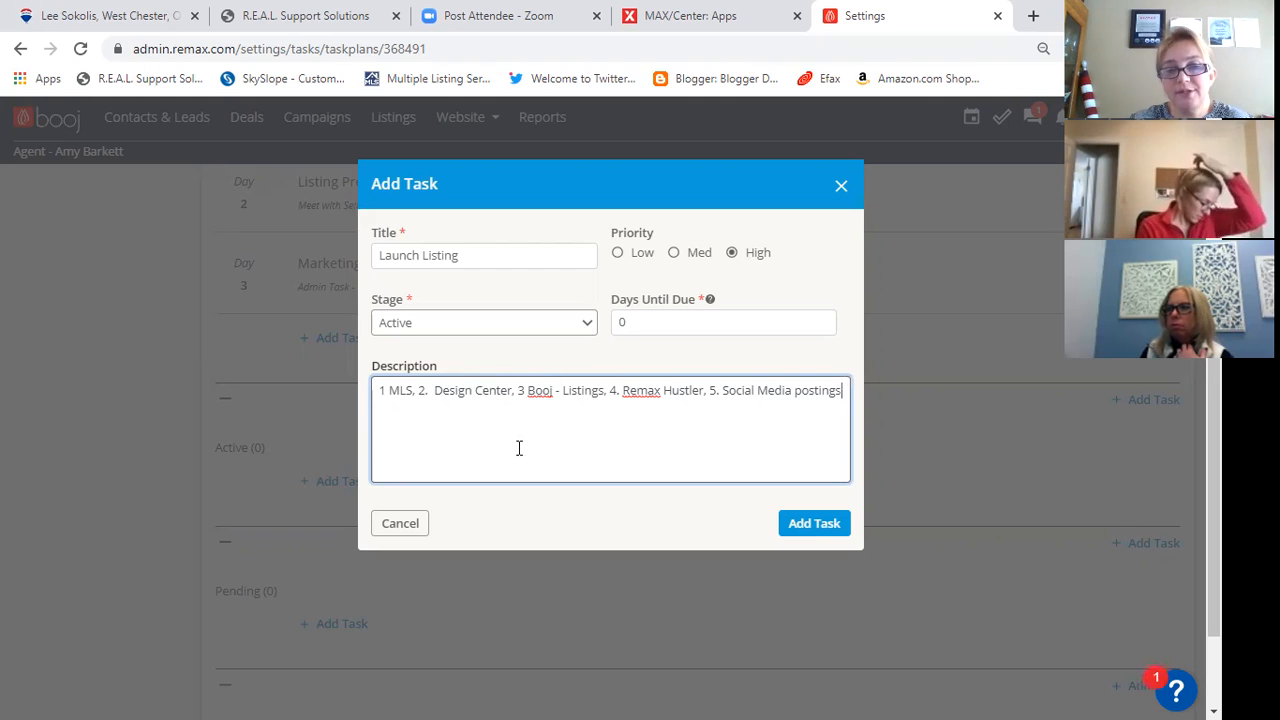
# - Correct "Hustler" to "Hustle" in the description and add the Launch Listing task to the plan
pyautogui.click(703, 394)
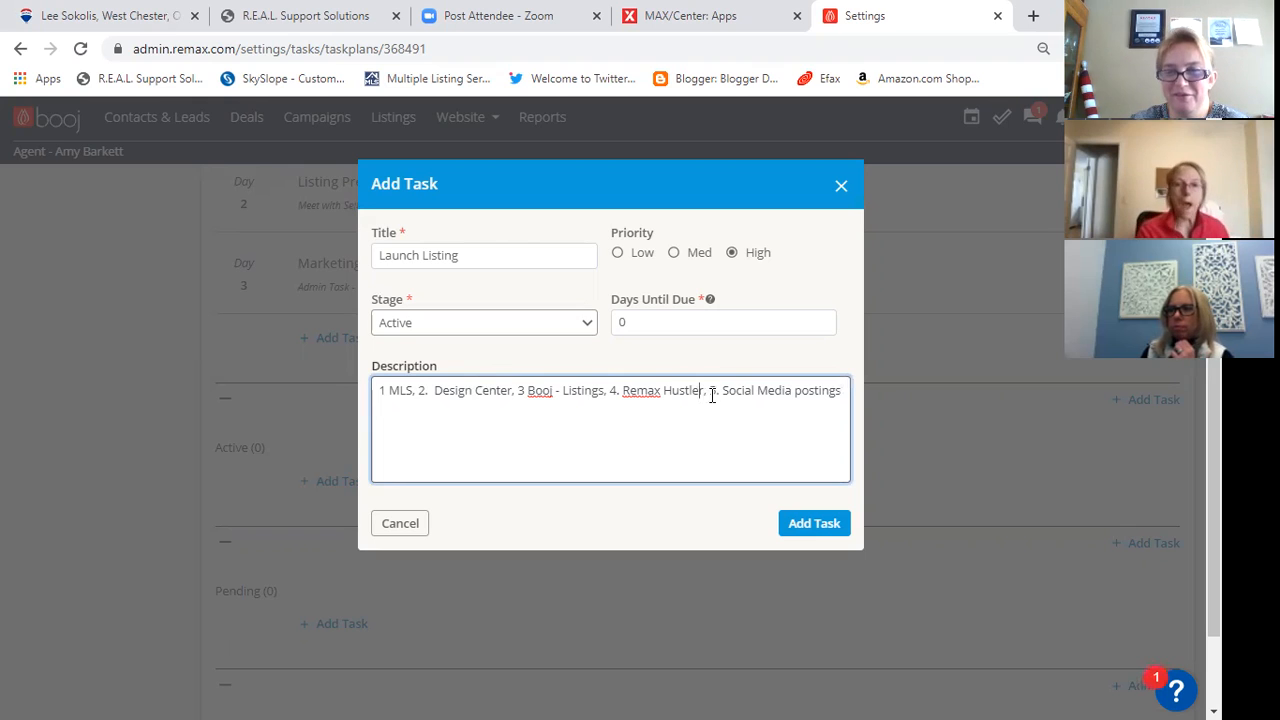
pyautogui.press('BackSpace')
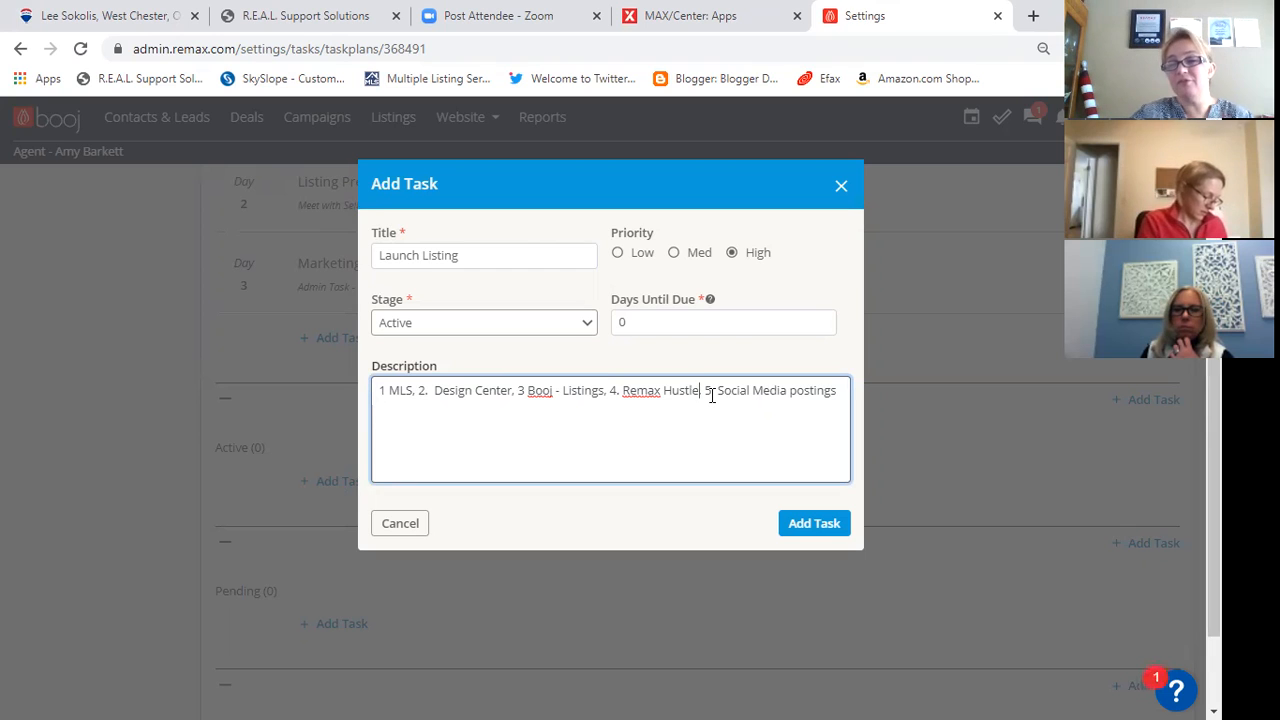
pyautogui.write(',')
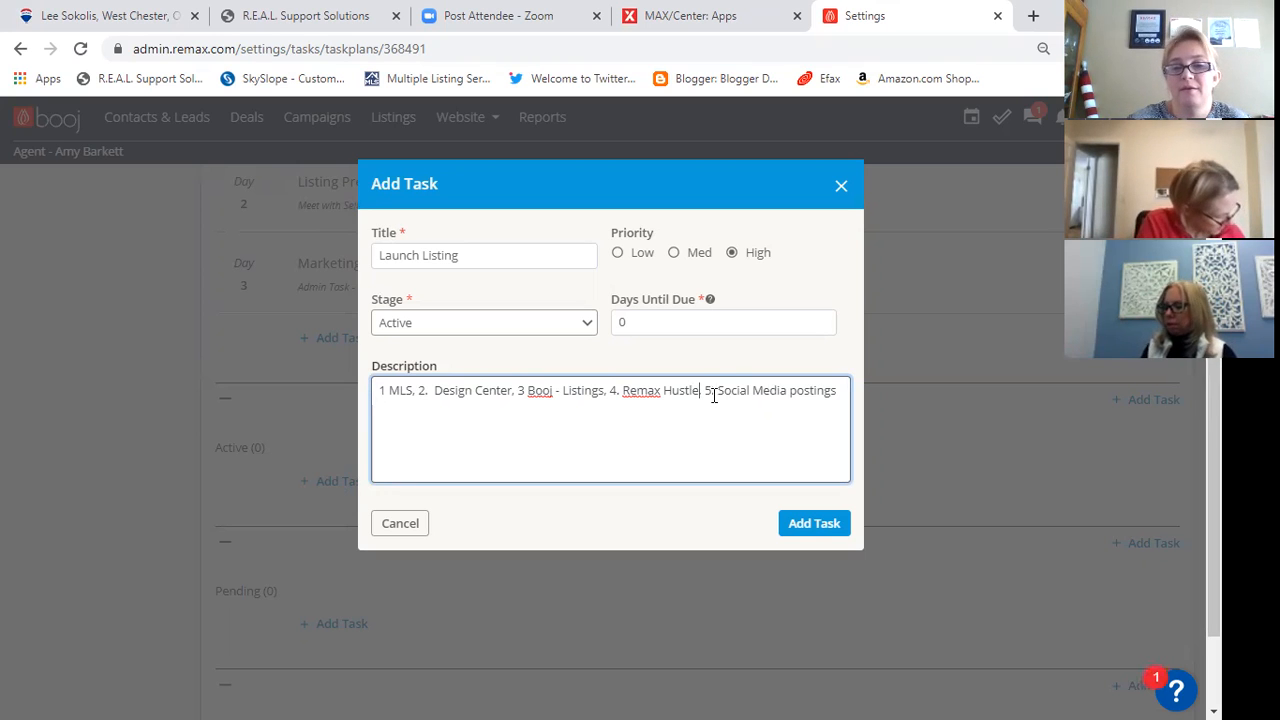
pyautogui.click(813, 523)
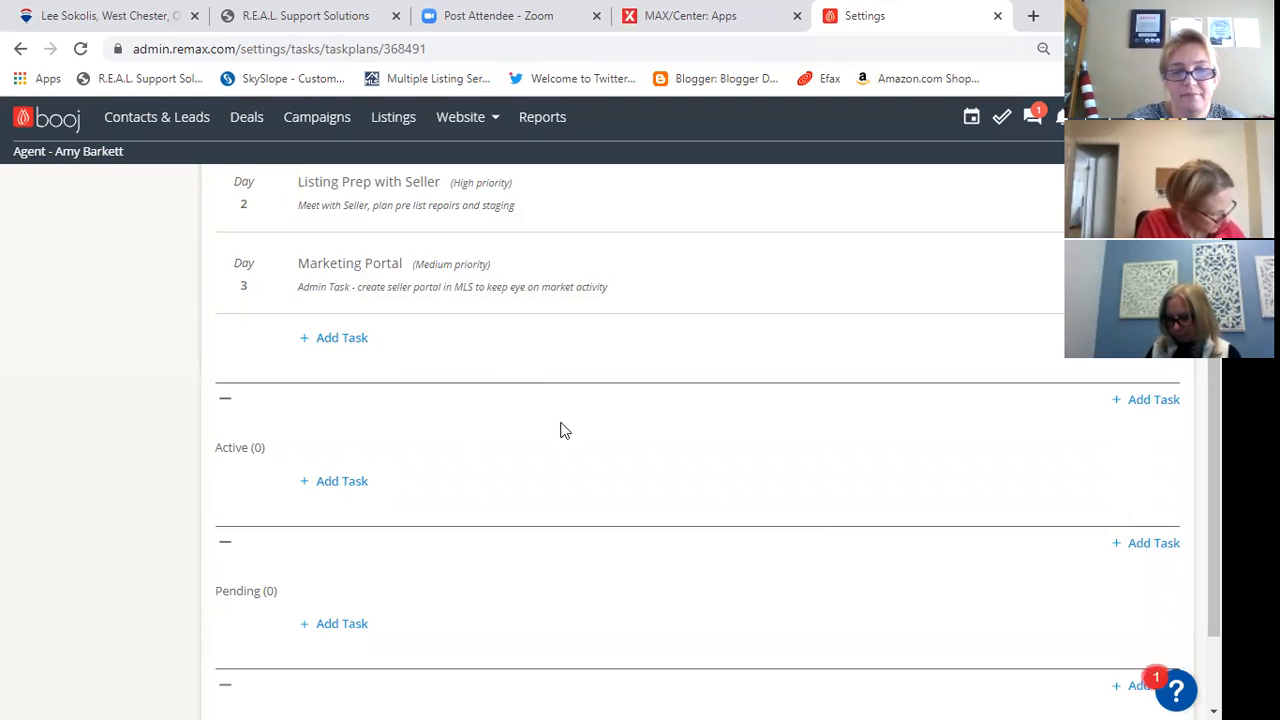
pyautogui.scroll(-3, 378, 437)
pyautogui.click(356, 358)
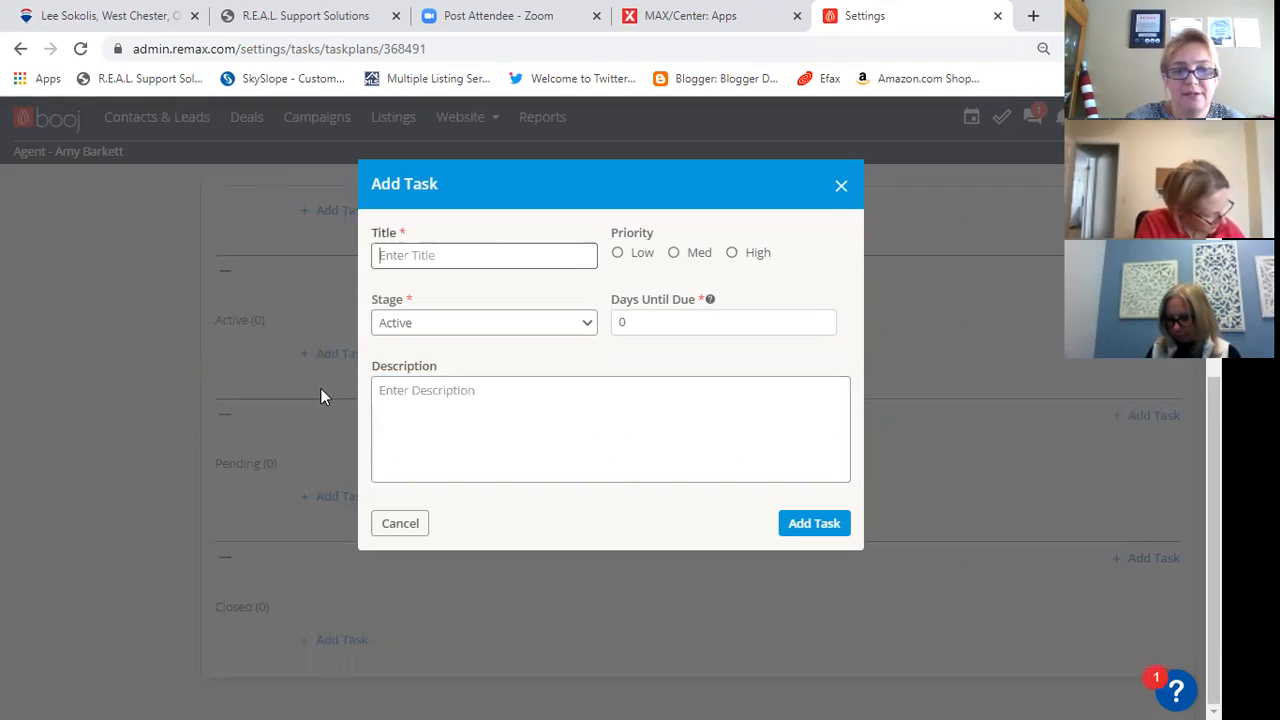
pyautogui.click(392, 523)
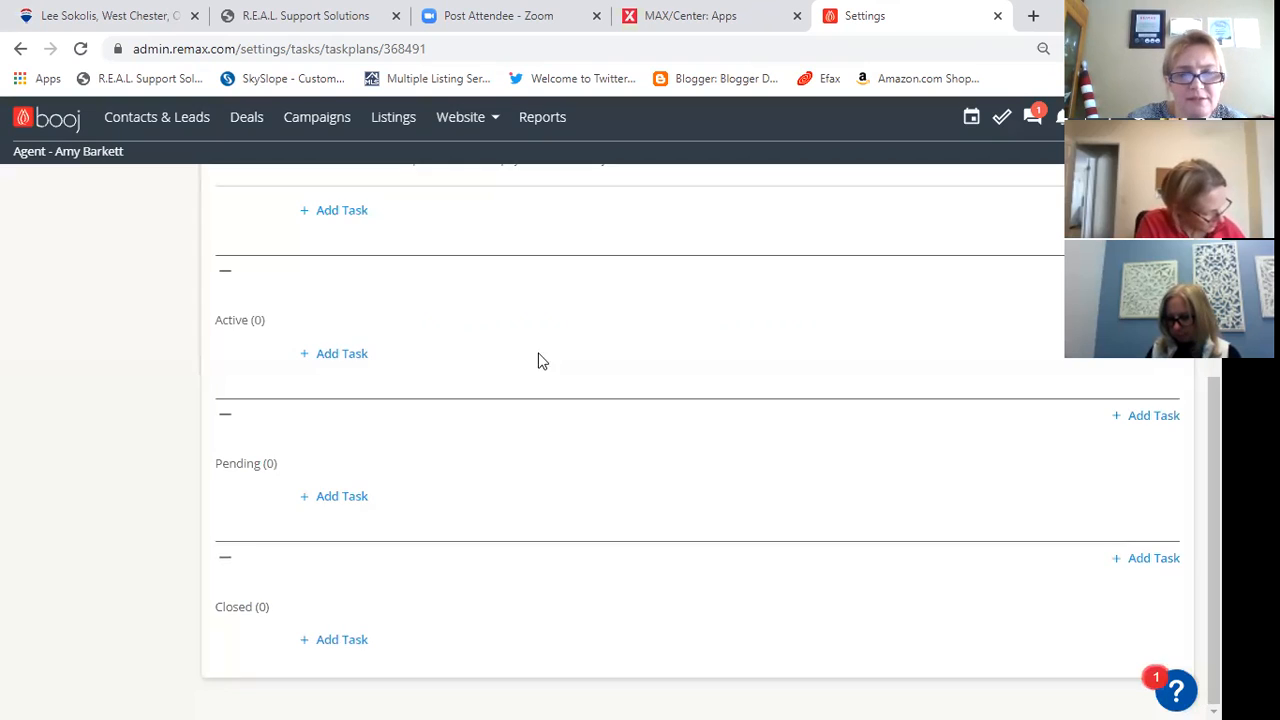
# - Check the plan's stages and start the Active task again, titled "Launch Listing" with High priority
pyautogui.scroll(2, 537, 400)
pyautogui.scroll(4, 536, 400)
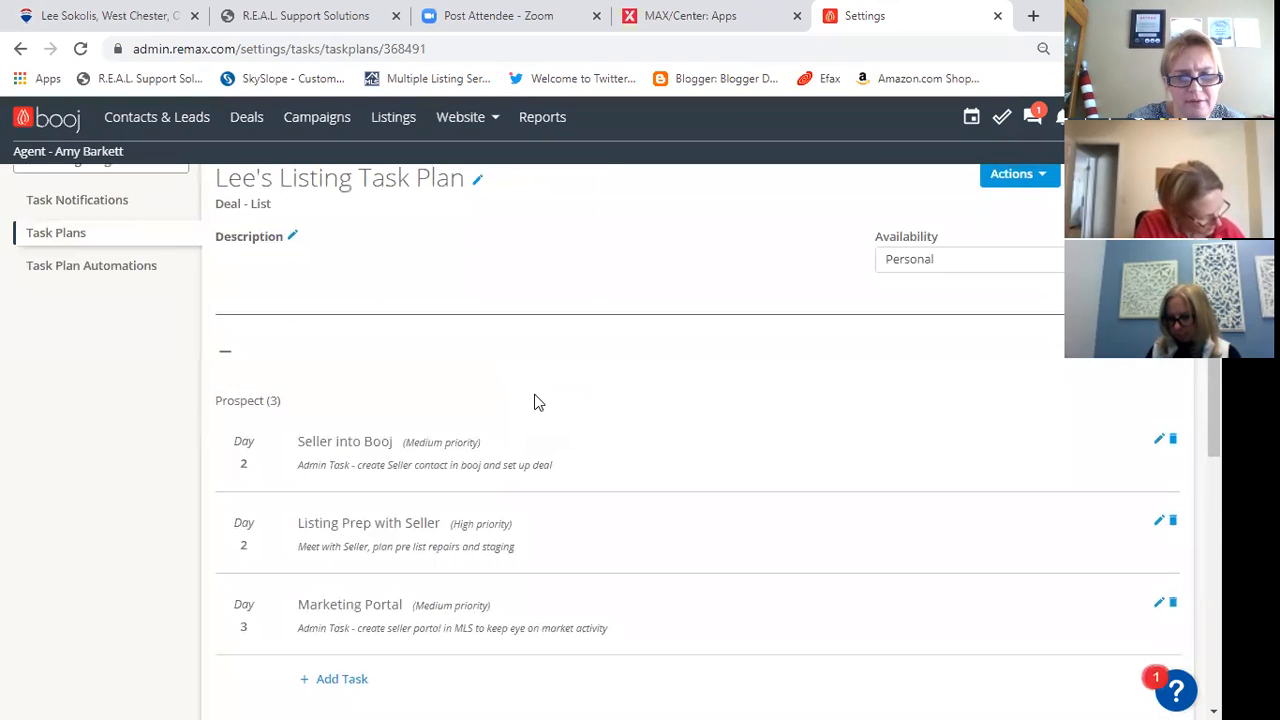
pyautogui.scroll(-4, 536, 400)
pyautogui.scroll(-2, 536, 400)
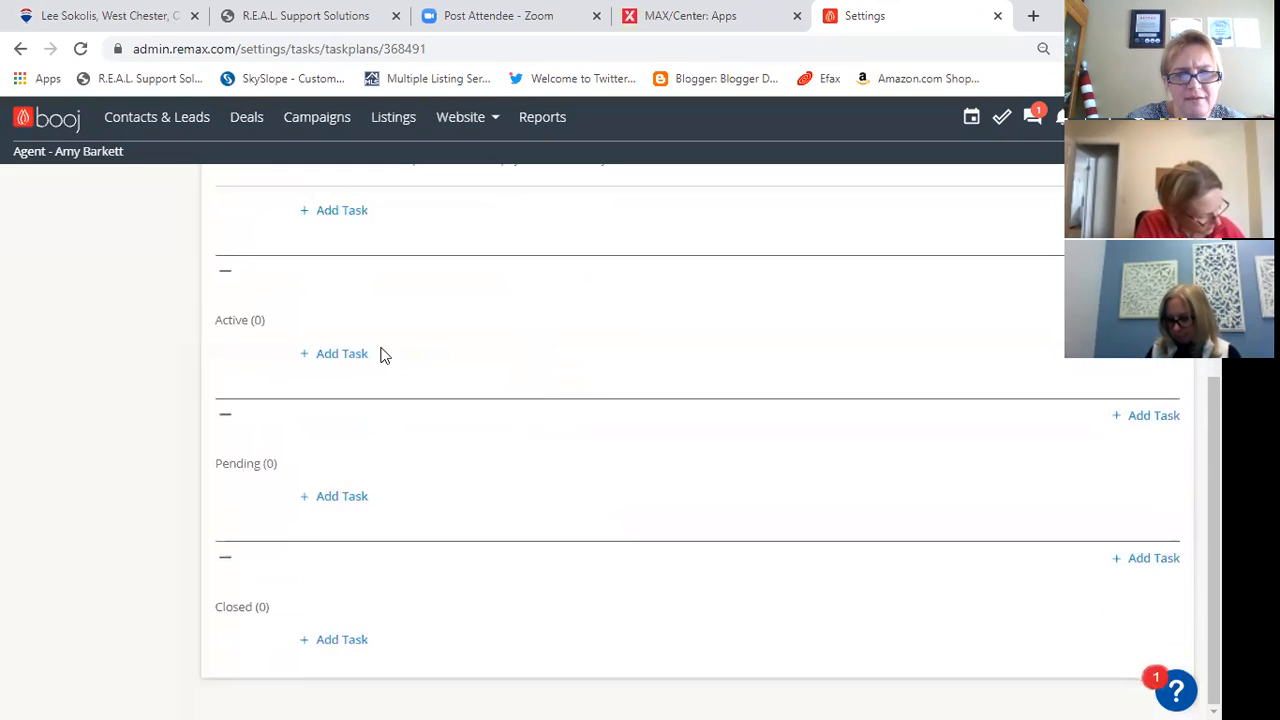
pyautogui.click(346, 354)
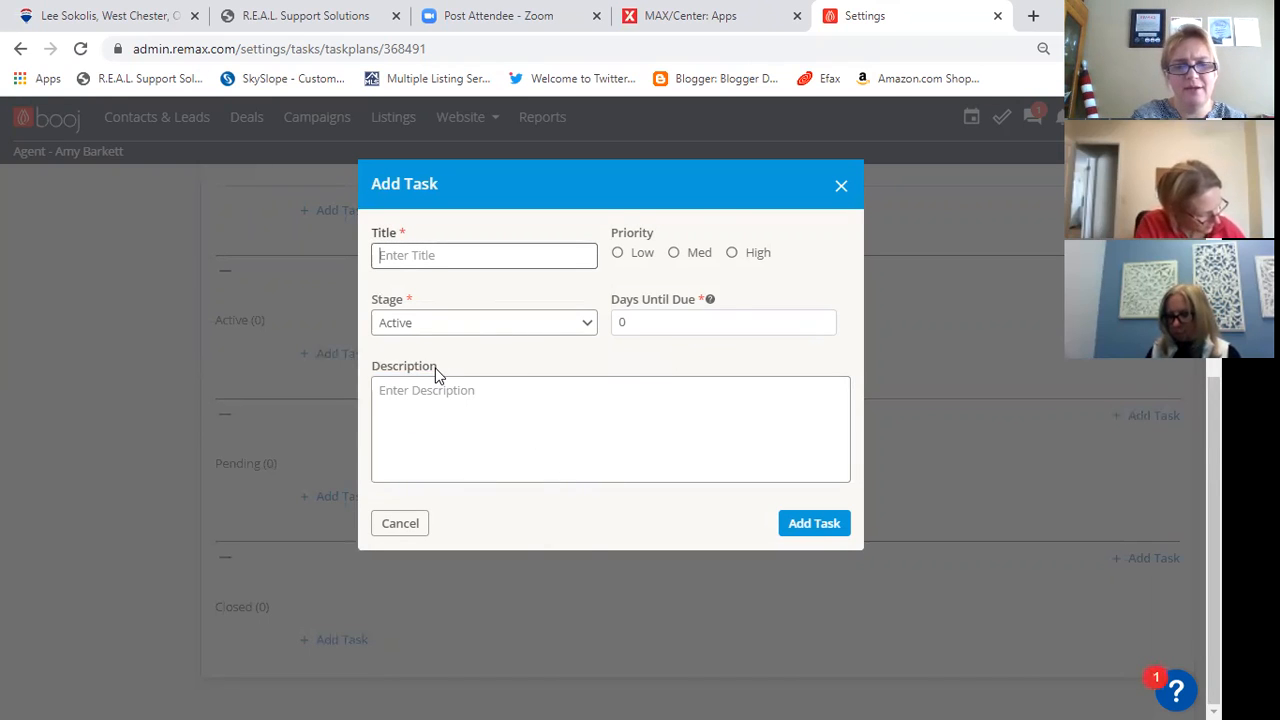
pyautogui.write('Launch Listing')
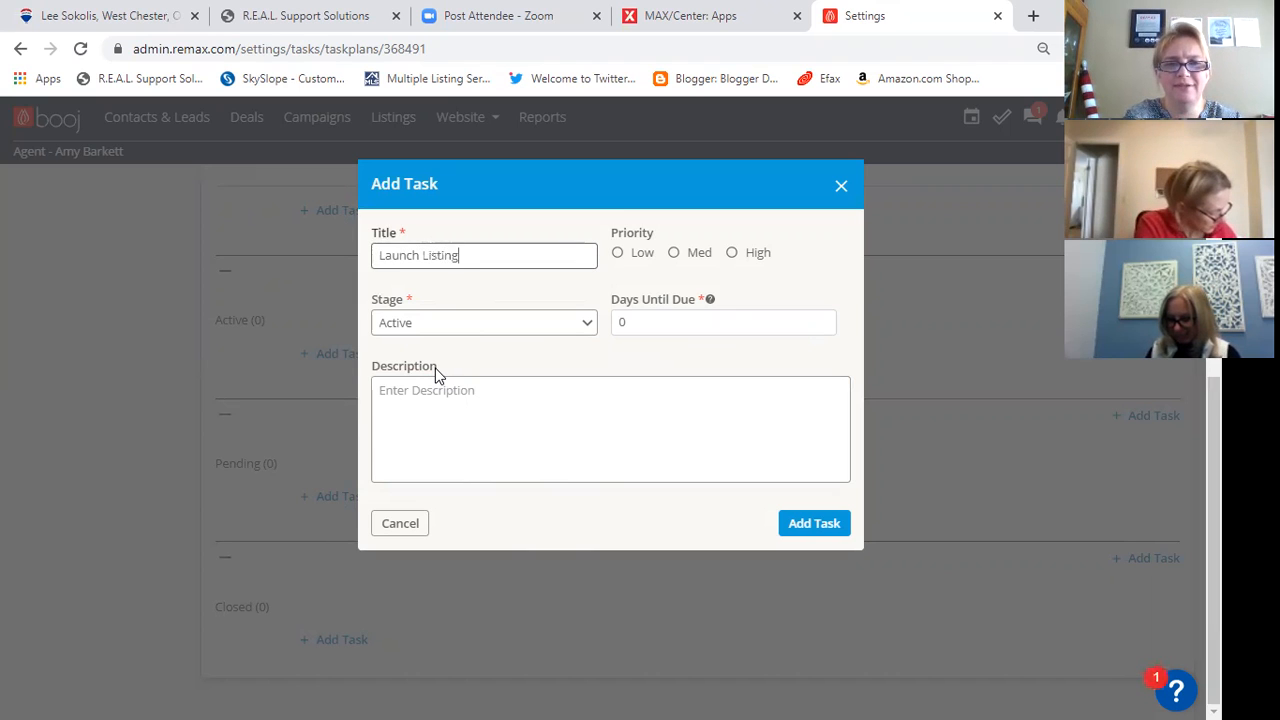
pyautogui.press('Tab')
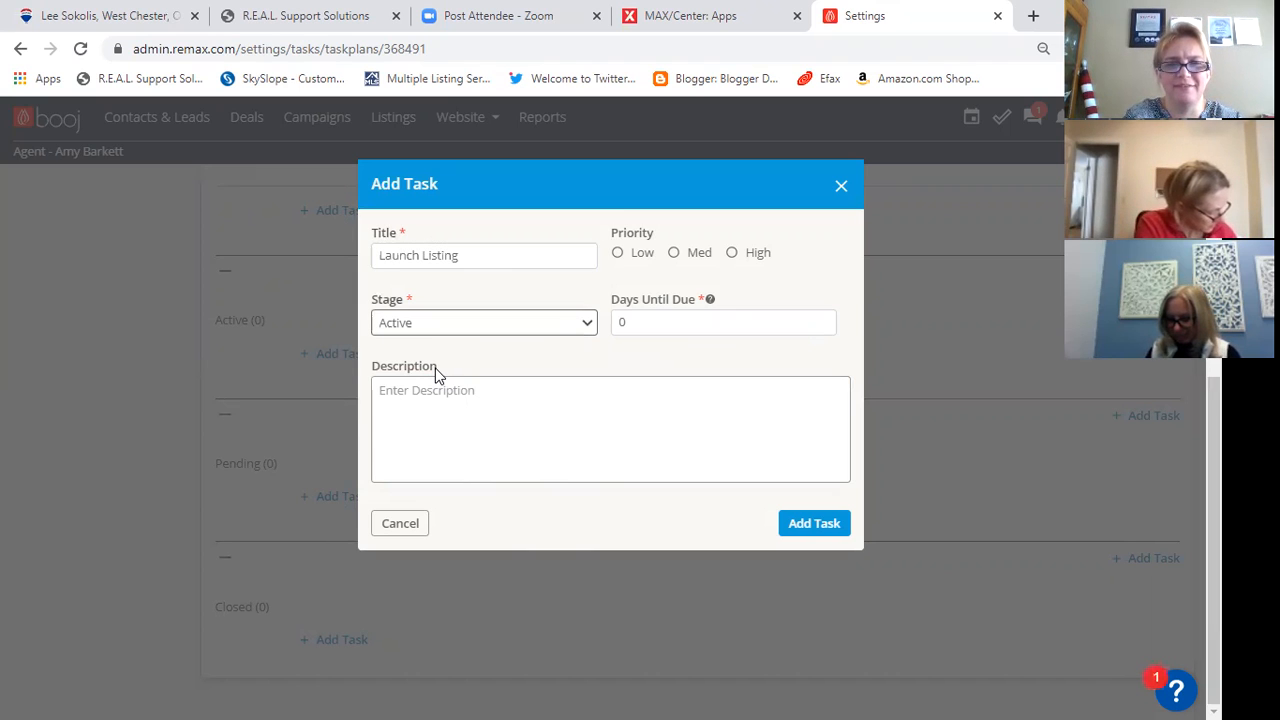
pyautogui.press('Tab')
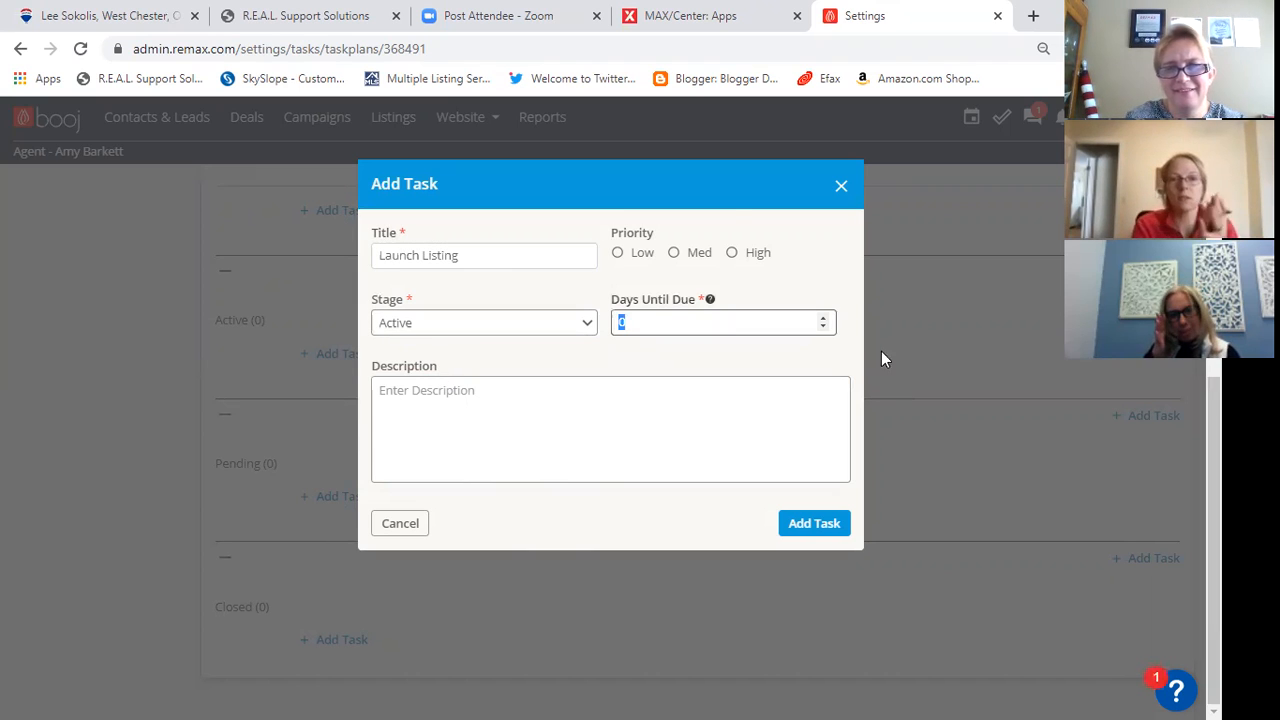
pyautogui.click(732, 253)
pyautogui.click(557, 323)
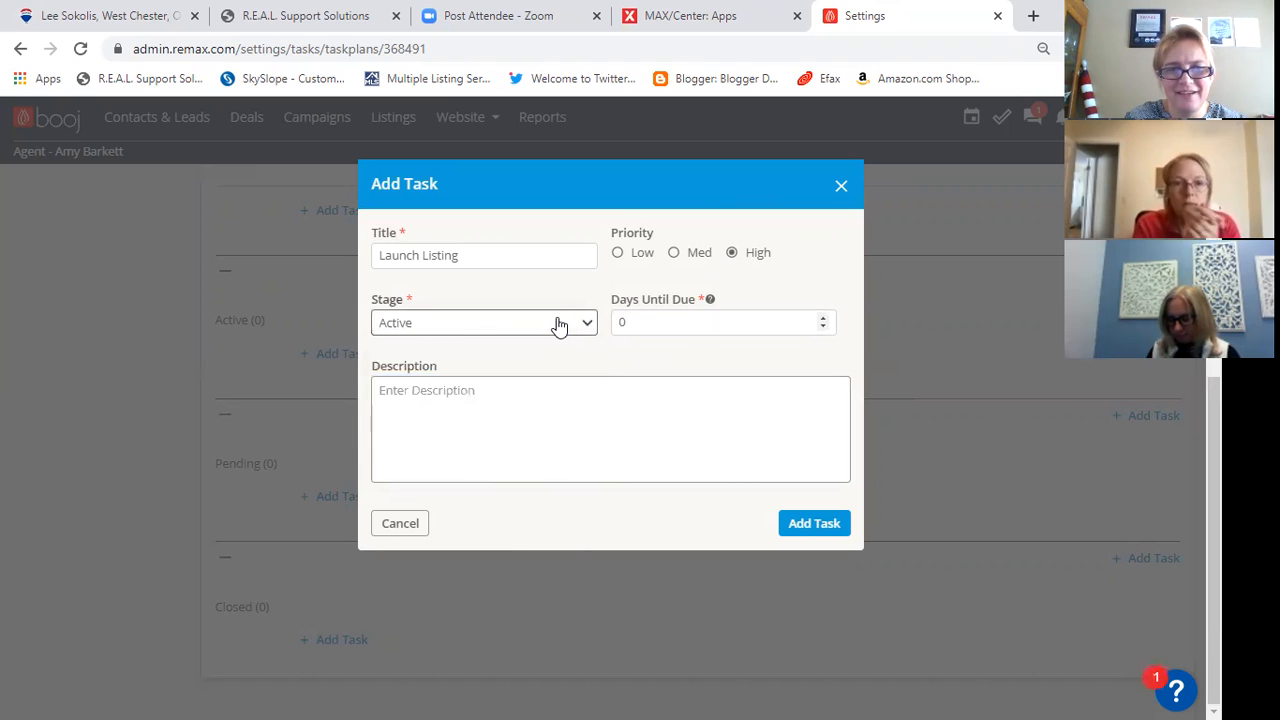
# - Begin the re-entered task's description with "1 MLS 2 Design Center 3 Booj Listings"
pyautogui.click(485, 387)
pyautogui.write('1 ')
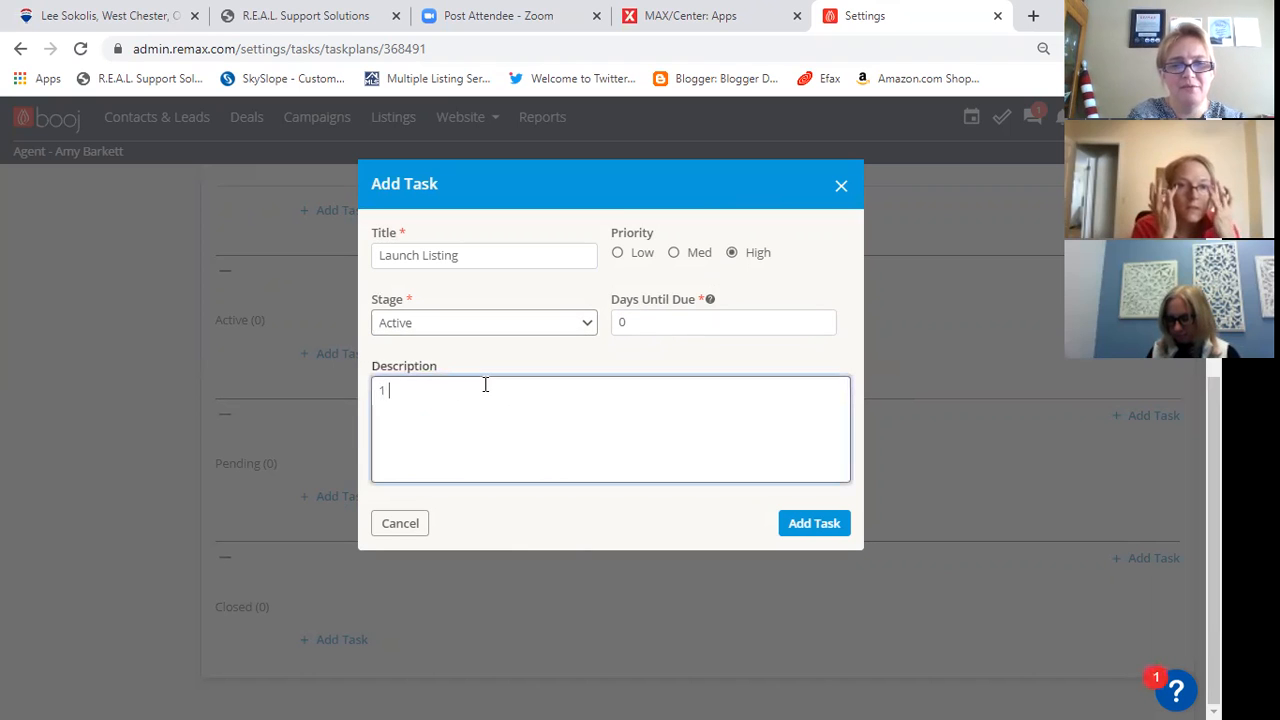
pyautogui.write('MiS 2 Desi')
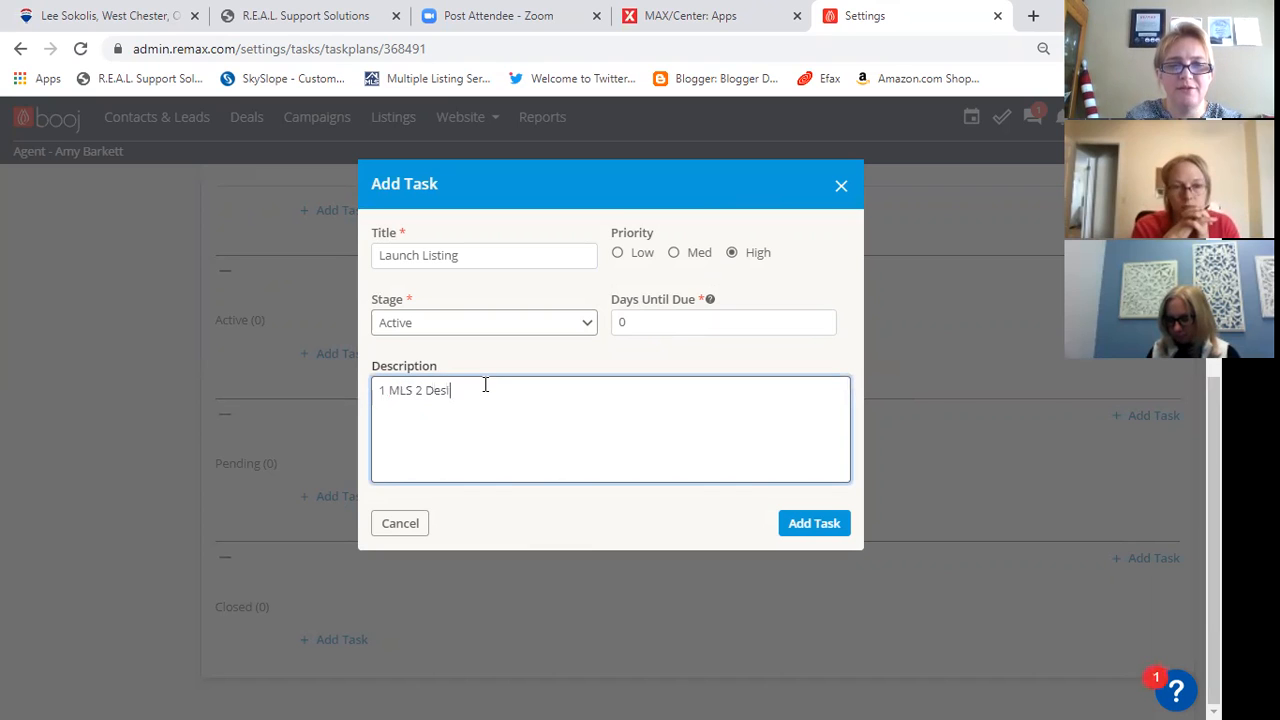
pyautogui.write('gn Center ')
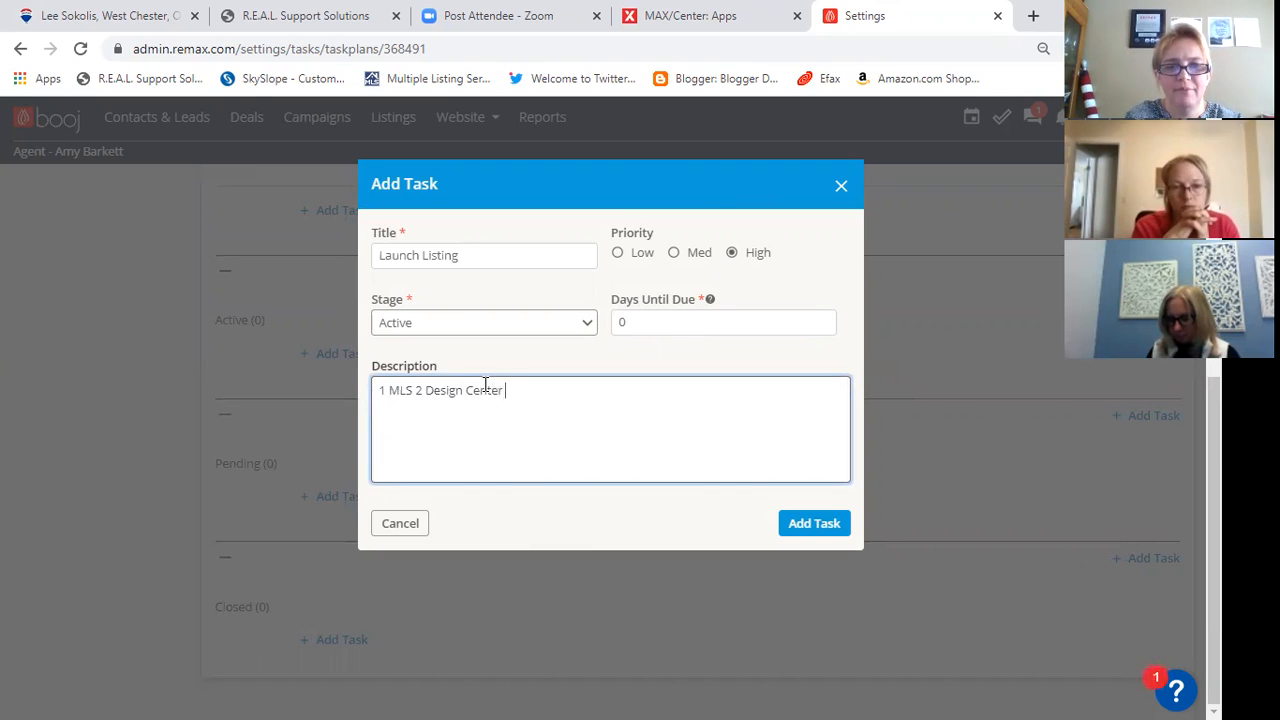
pyautogui.write('3 Boohjj')
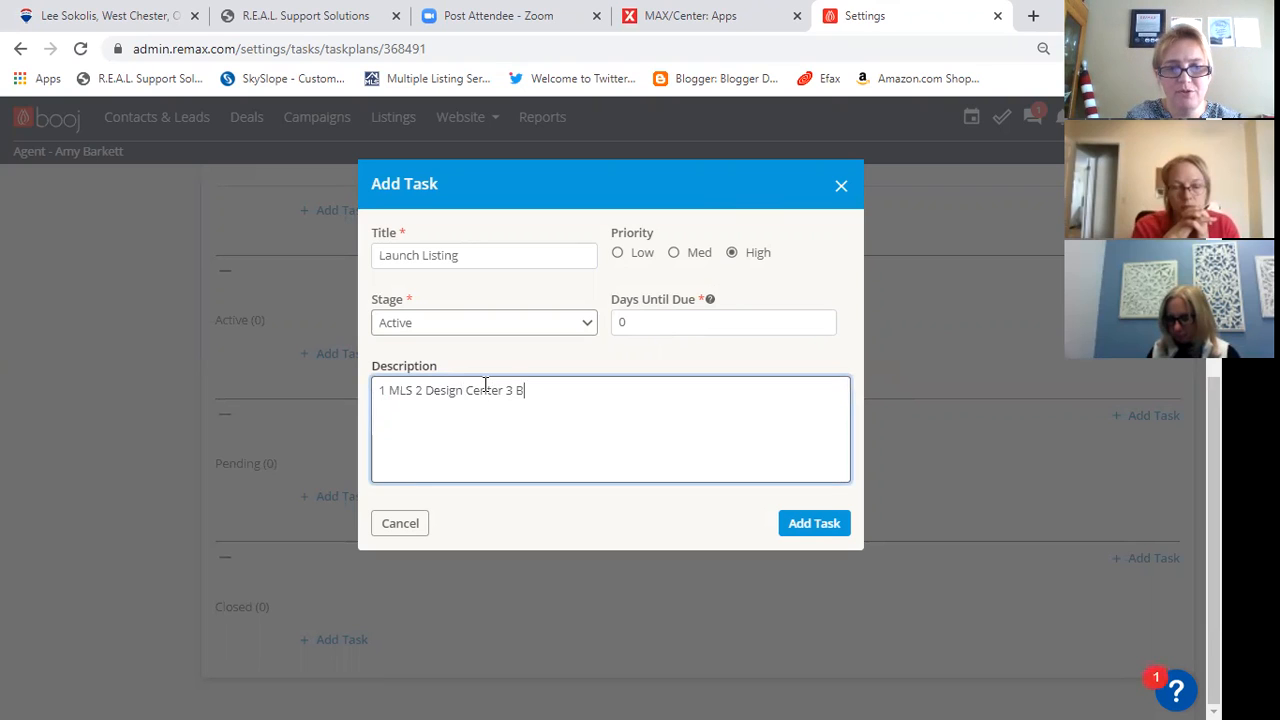
pyautogui.press('BackSpace')
pyautogui.press('BackSpace')
pyautogui.press('BackSpace')
pyautogui.write('j Lisint')
pyautogui.press('BackSpace')
pyautogui.press('BackSpace')
pyautogui.press('BackSpace')
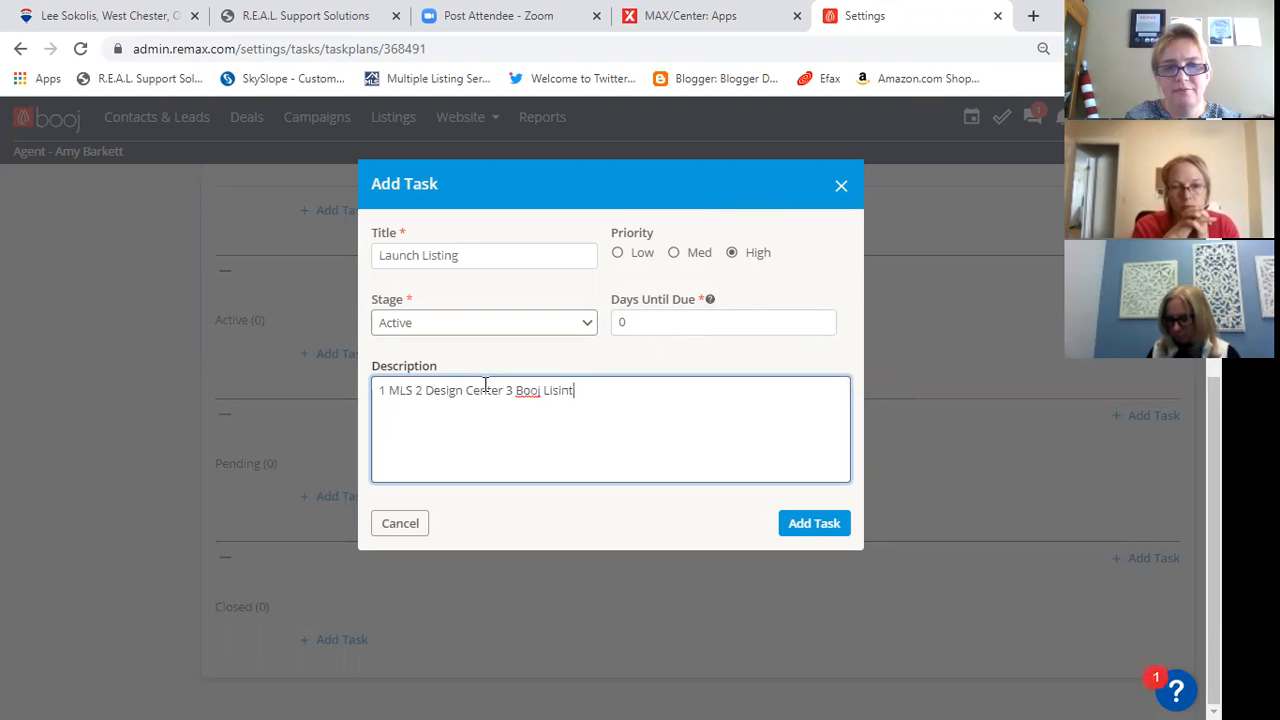
pyautogui.write('ting')
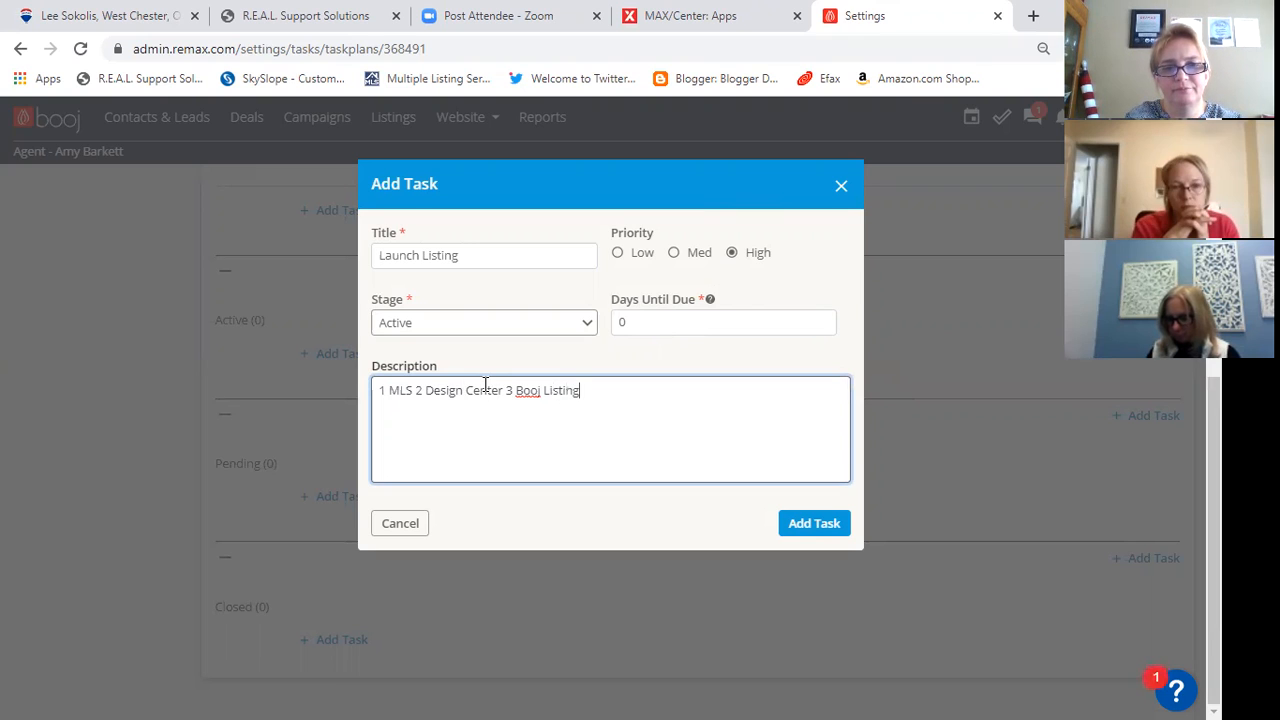
pyautogui.write('s 4 Remax Husler')
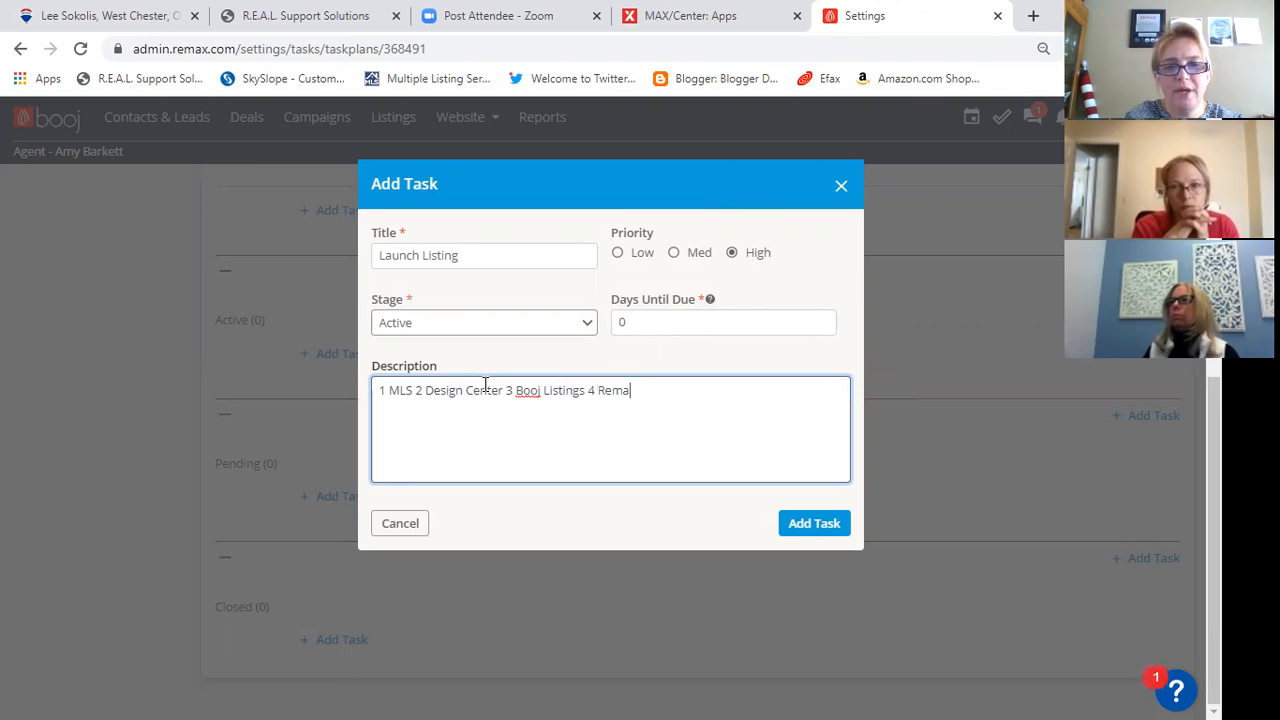
# - Continue the re-entered description with "4 Remax Hustle"
pyautogui.press('BackSpace')
pyautogui.press('BackSpace')
pyautogui.press('BackSpace')
pyautogui.write('l')
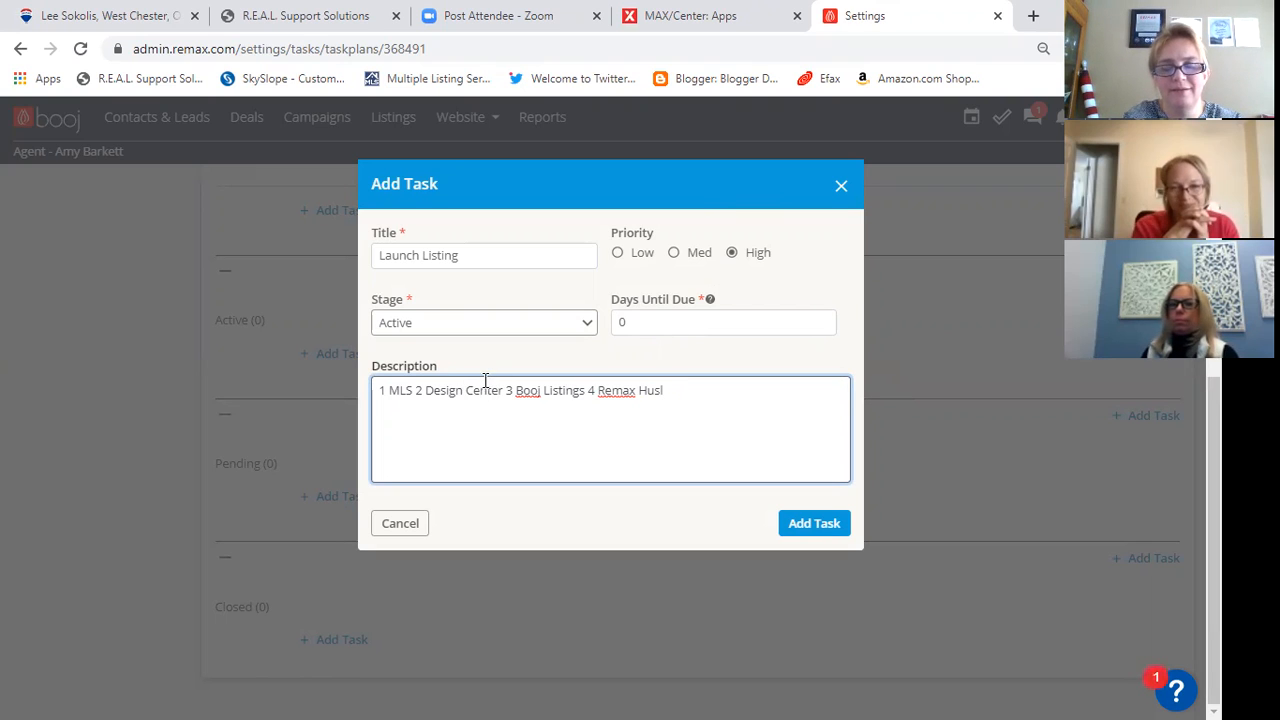
pyautogui.write('tle')
pyautogui.press('BackSpace')
pyautogui.press('BackSpace')
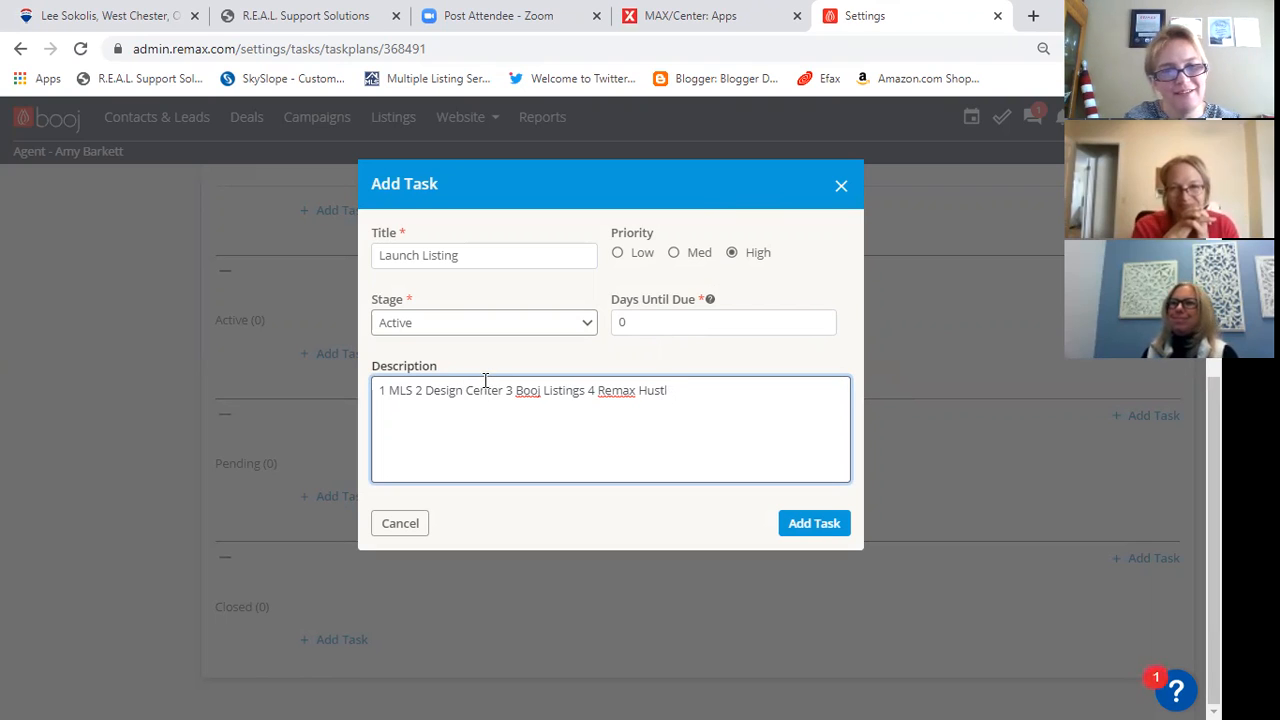
pyautogui.write('le,')
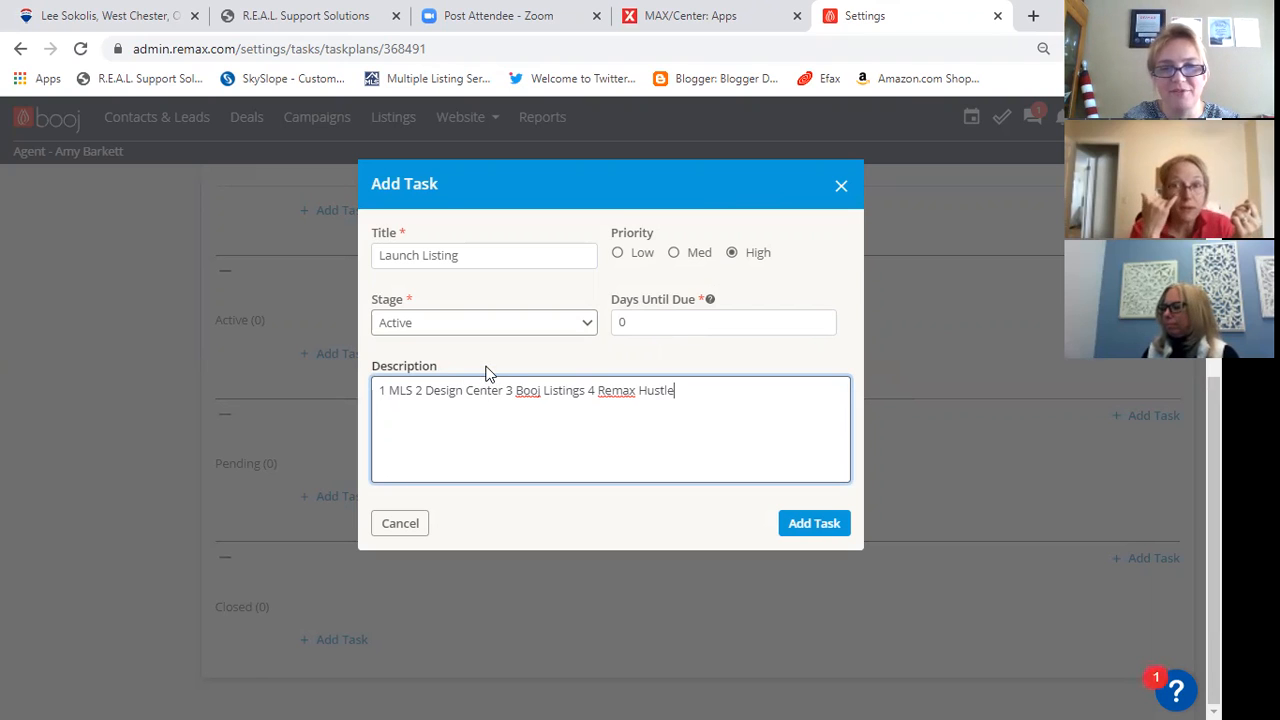
# - Finish the re-entered description with "5 Social Media" and submit the task to the plan
pyautogui.press('BackSpace')
pyautogui.write('5 Sco')
pyautogui.write('ia')
pyautogui.press('BackSpace')
pyautogui.press('BackSpace')
pyautogui.press('BackSpace')
pyautogui.press('BackSpace')
pyautogui.write('ocial Media')
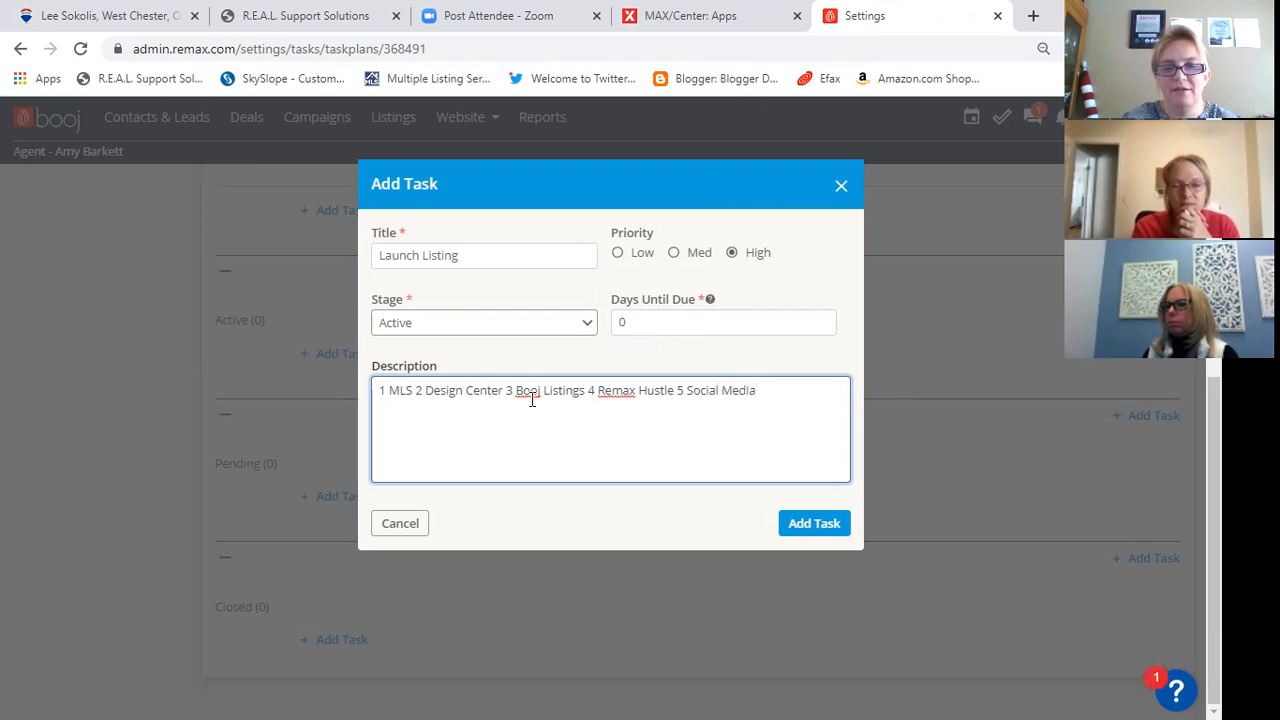
pyautogui.click(790, 527)
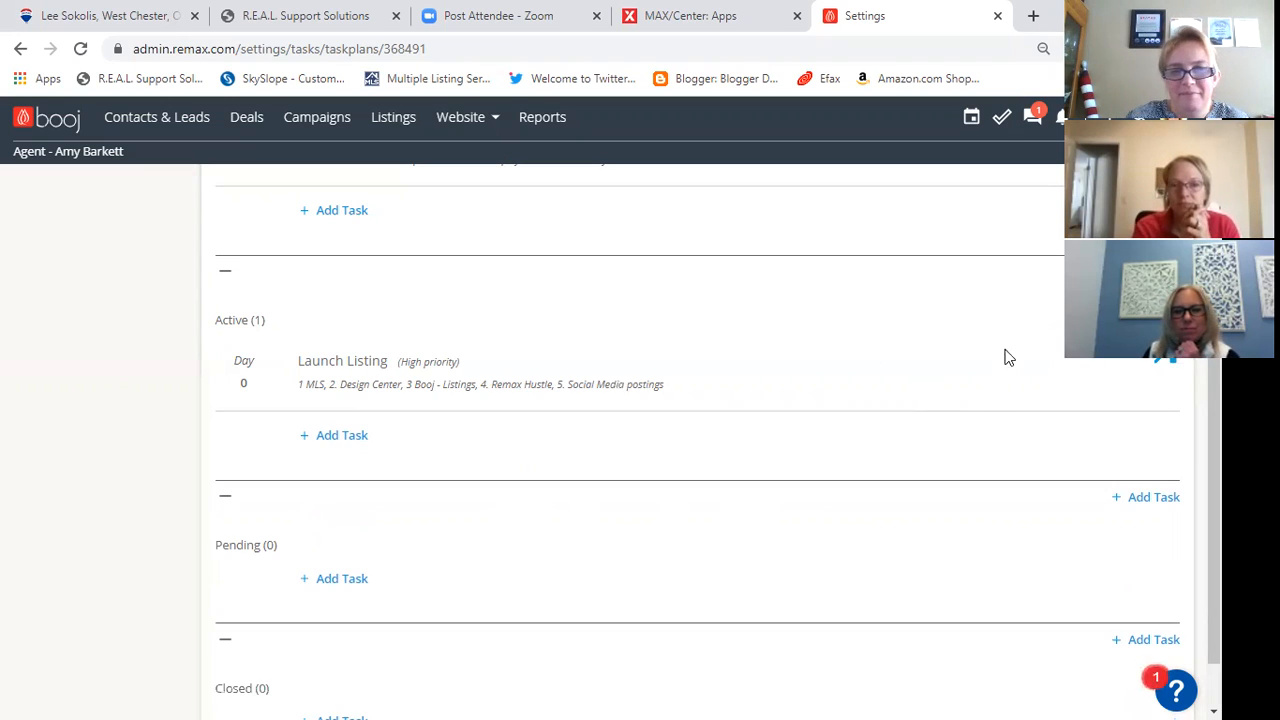
# - Start another Active-stage task titled "Prospecting" with Med priority, due in 1 day
pyautogui.click(337, 435)
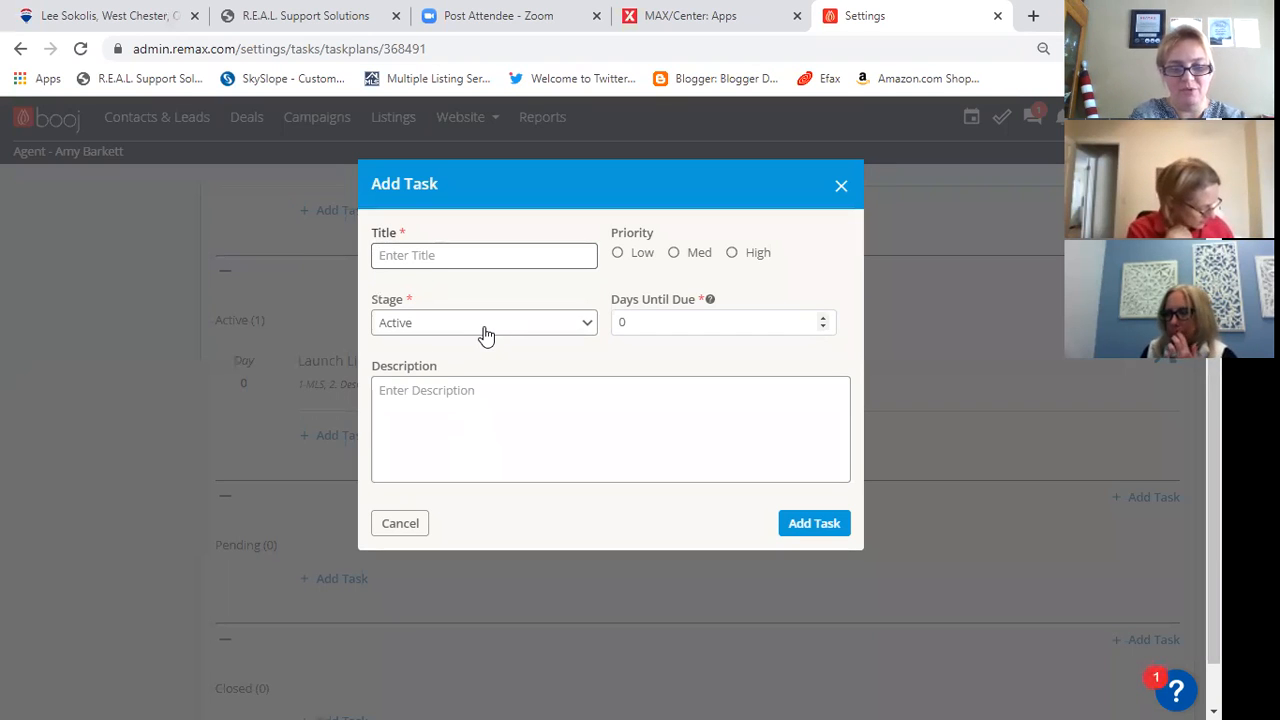
pyautogui.write('Props')
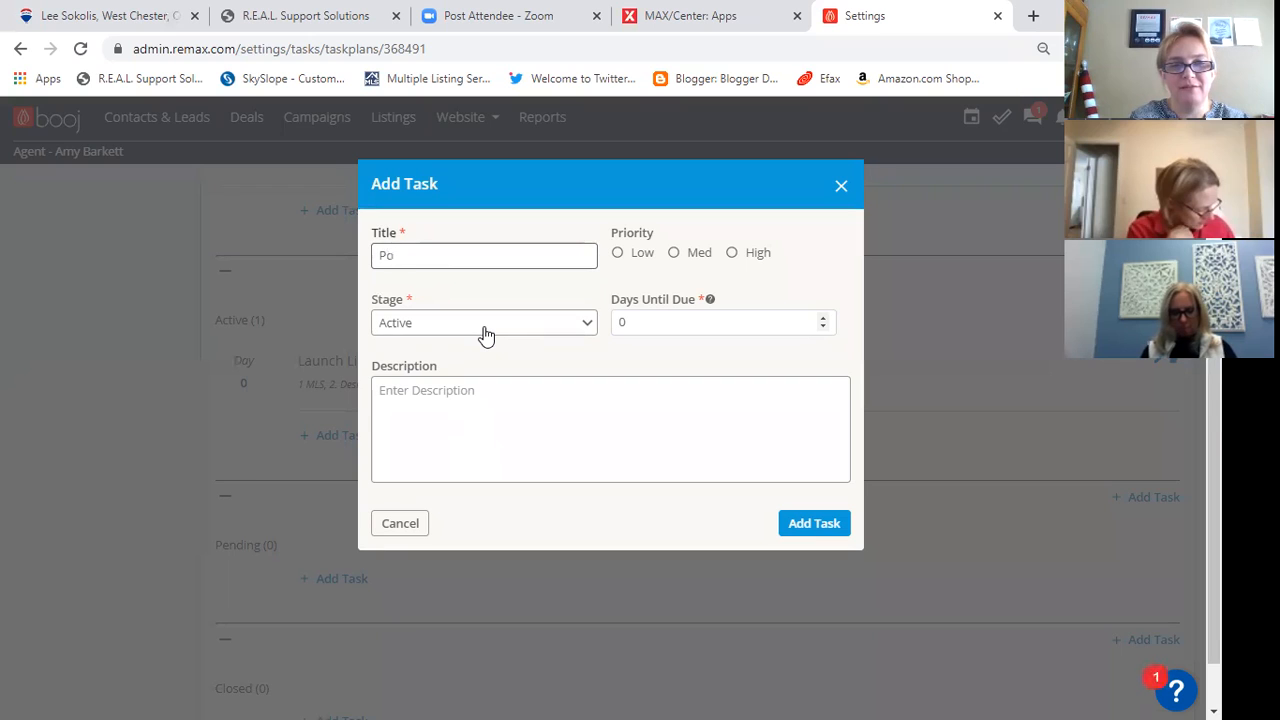
pyautogui.press('BackSpace')
pyautogui.press('BackSpace')
pyautogui.write('specting')
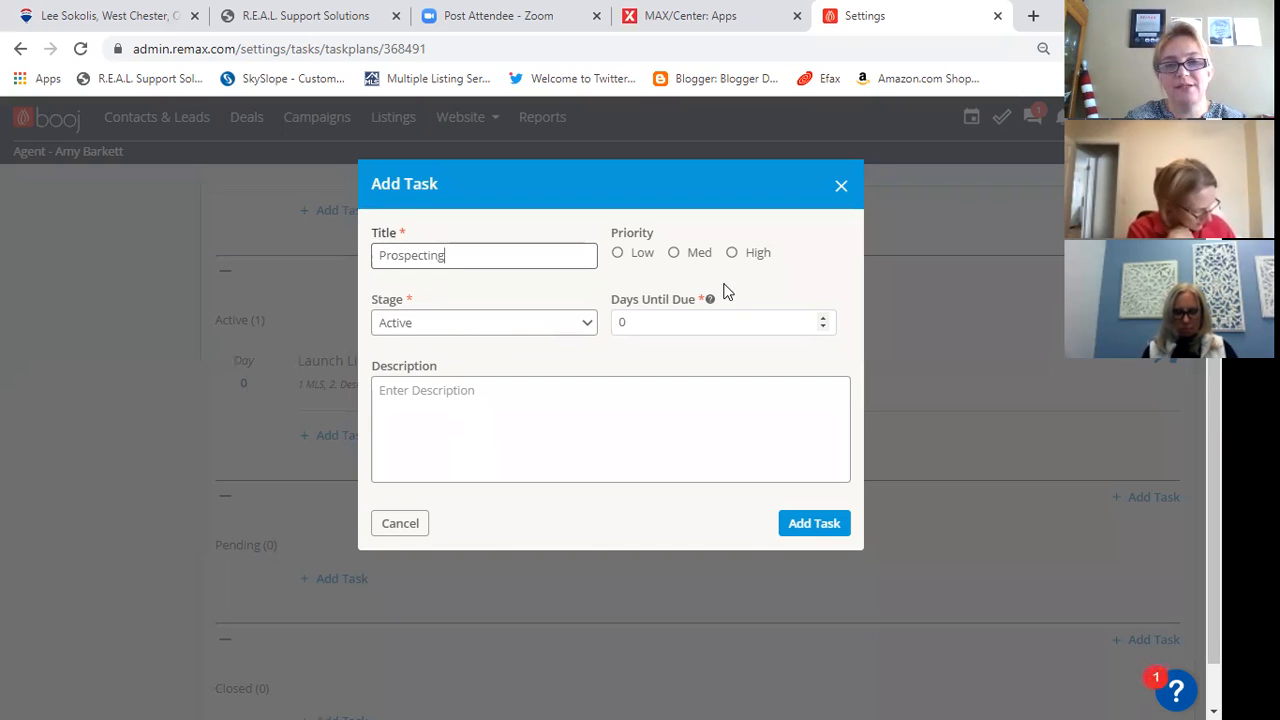
pyautogui.click(677, 255)
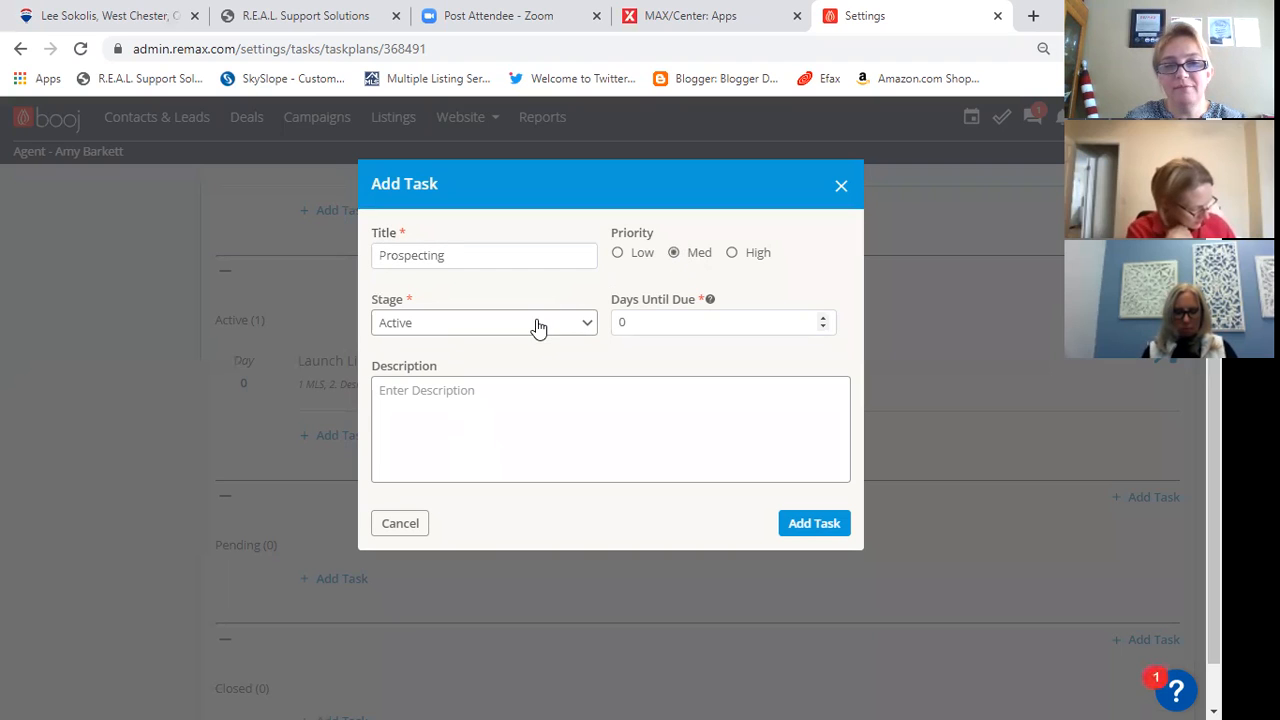
pyautogui.click(654, 321)
pyautogui.write('1')
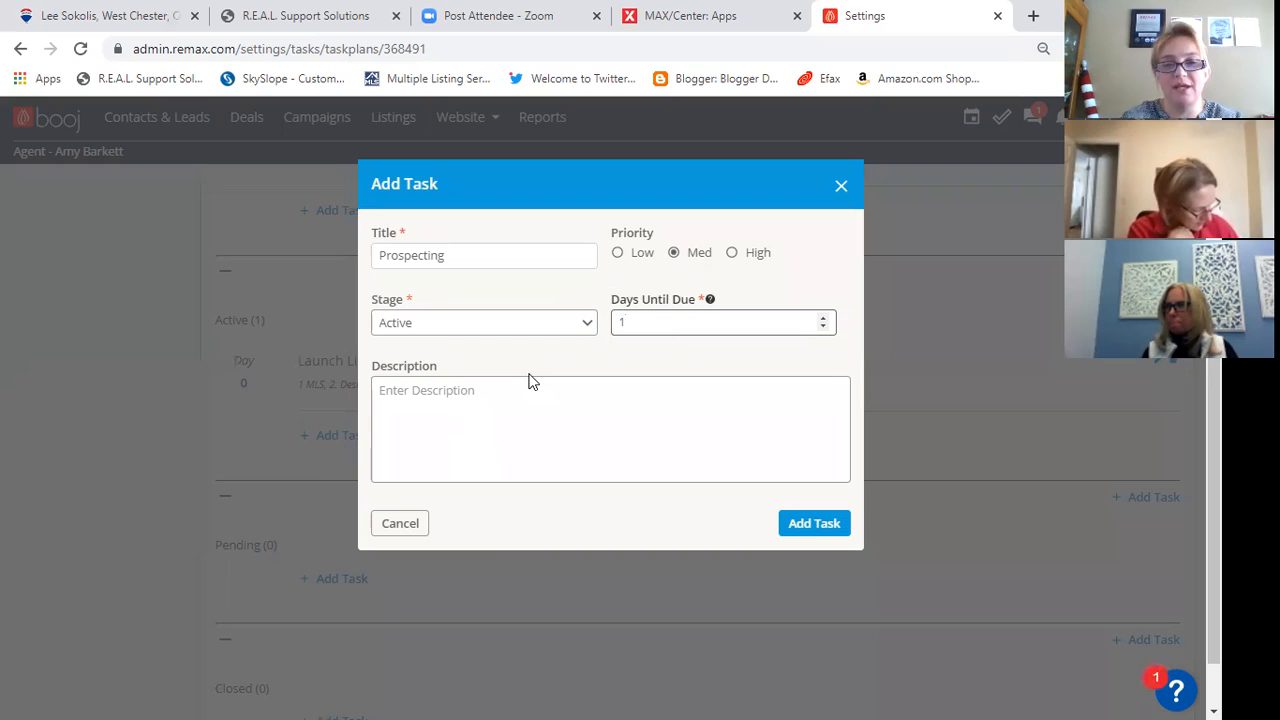
# - Describe the Prospecting task as "Search reverse prospect in MLS, showingtime listing alert" and add it to the plan
pyautogui.click(500, 385)
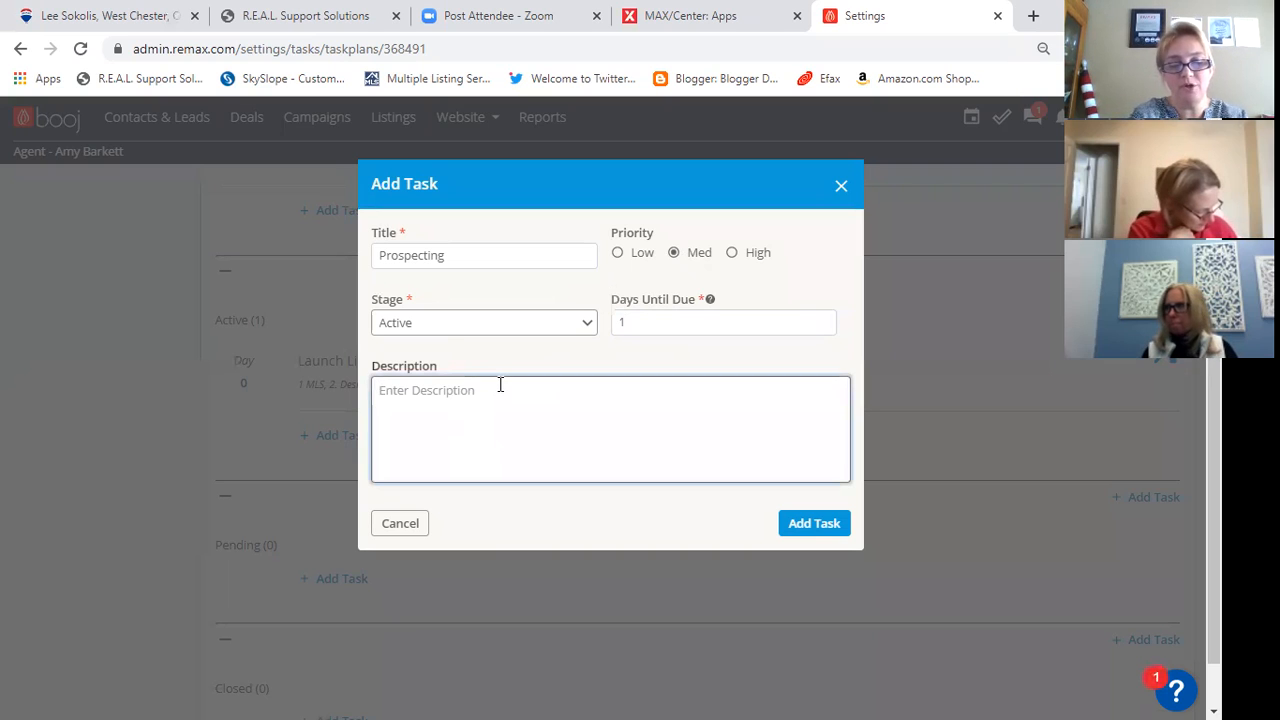
pyautogui.write('Sear')
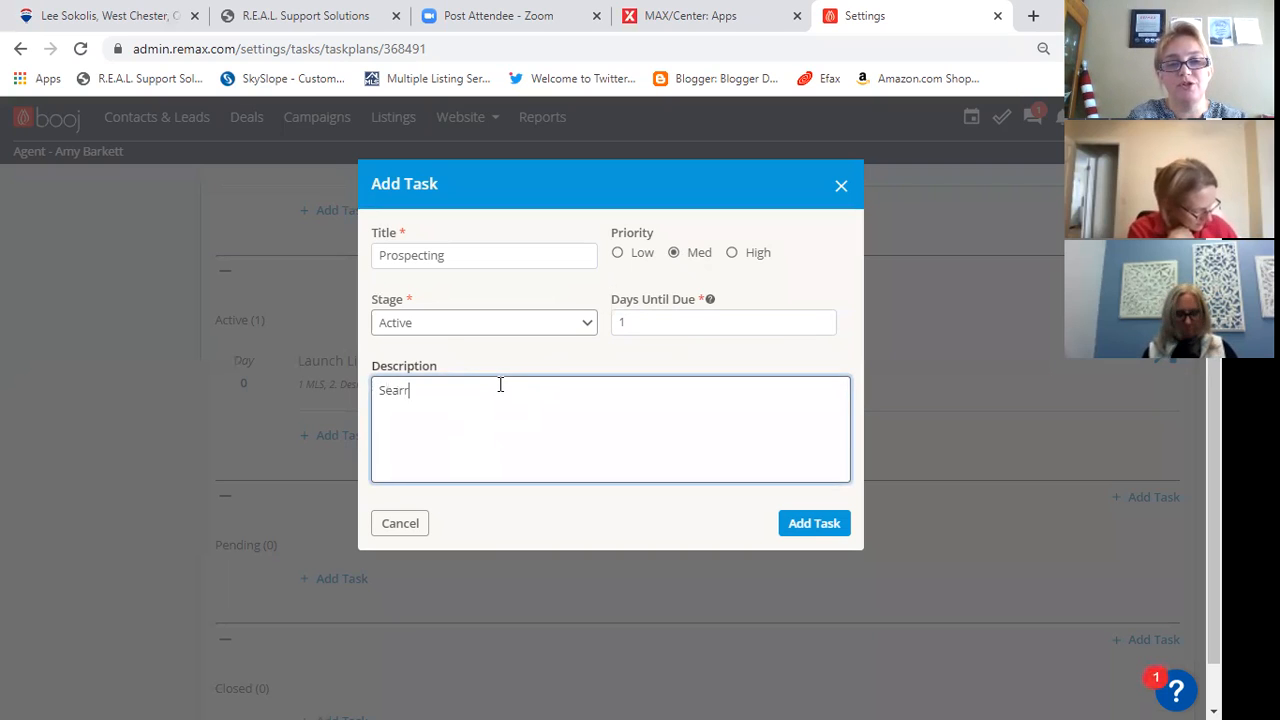
pyautogui.write('ch revie')
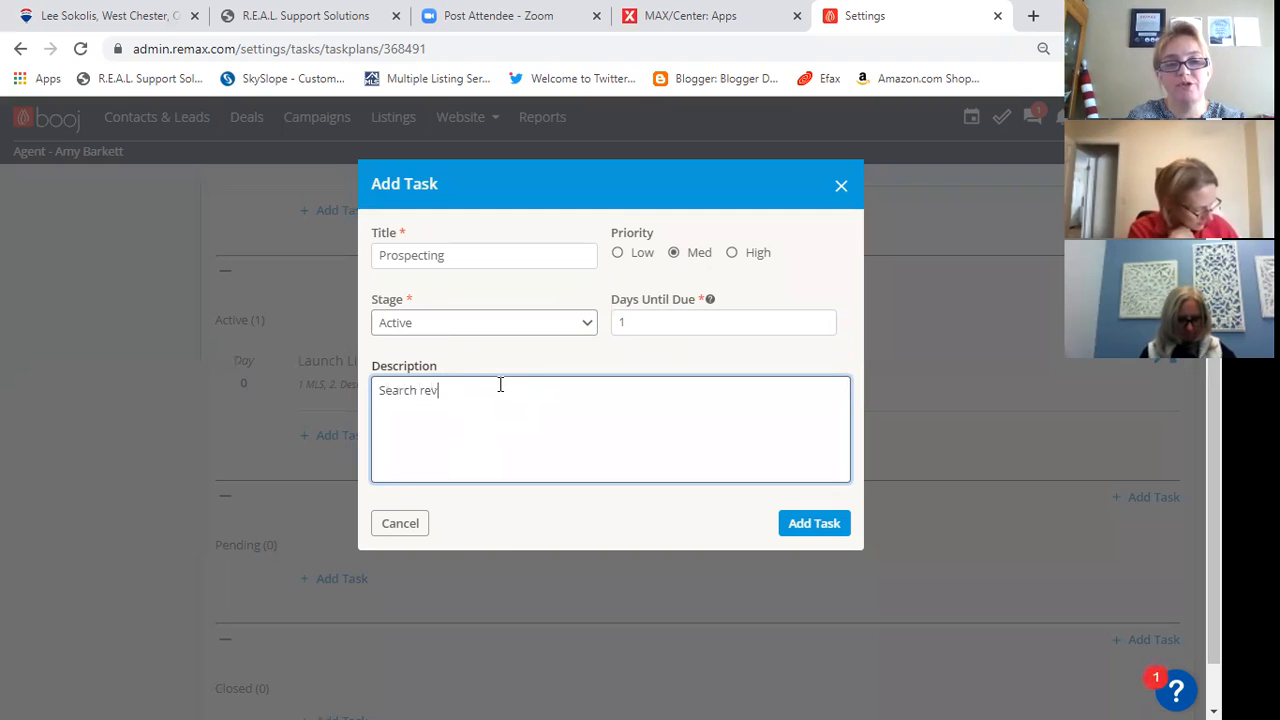
pyautogui.press('BackSpace')
pyautogui.press('BackSpace')
pyautogui.write('erse p')
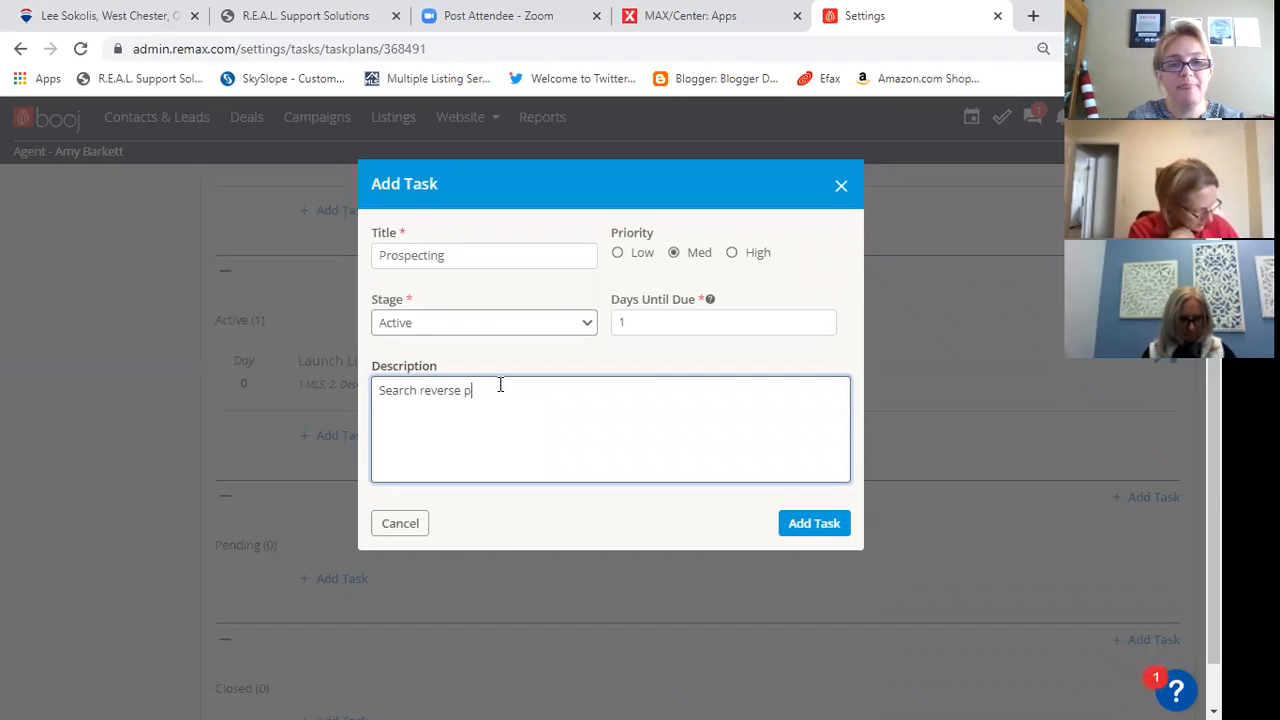
pyautogui.write('rospect')
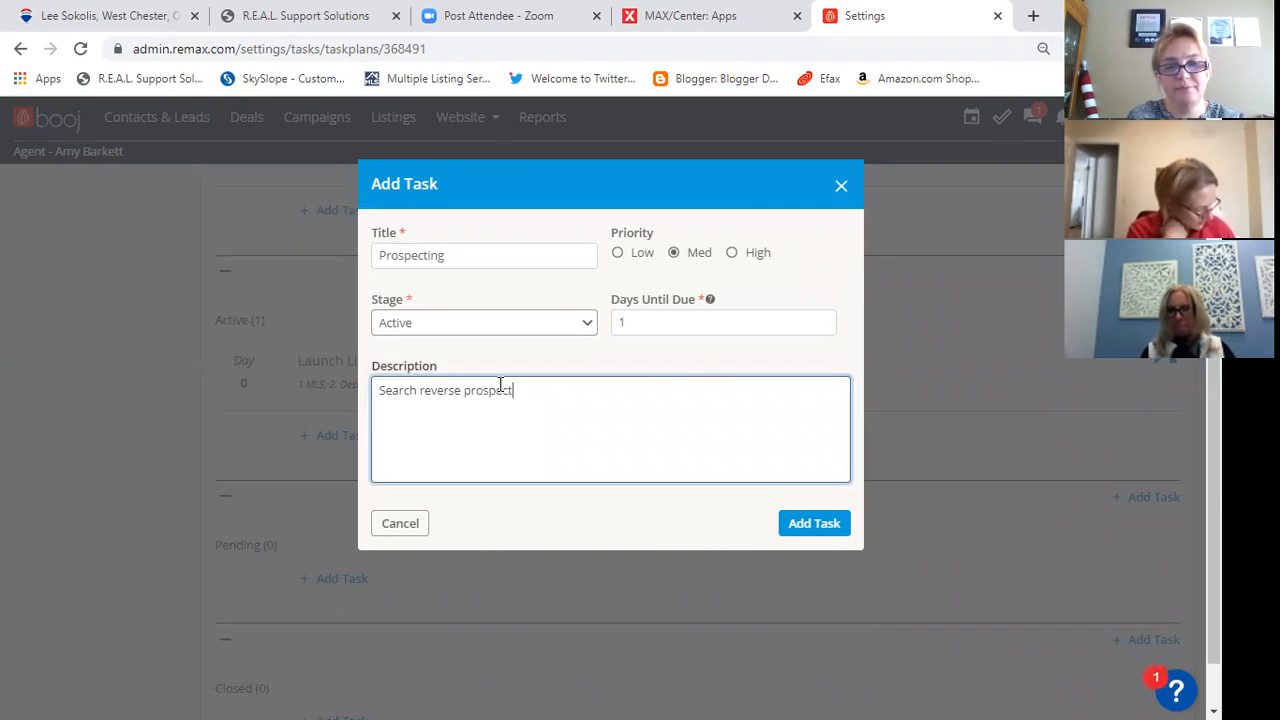
pyautogui.write(' in MLS, ')
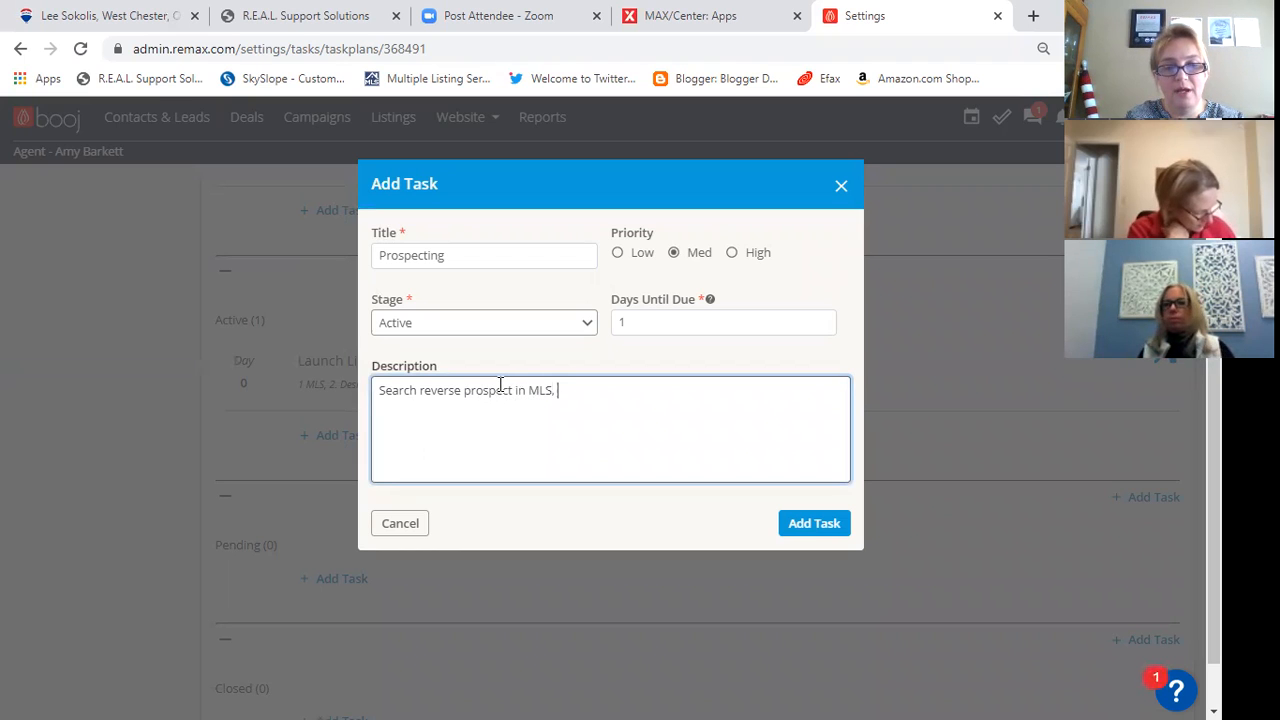
pyautogui.write('showingtime')
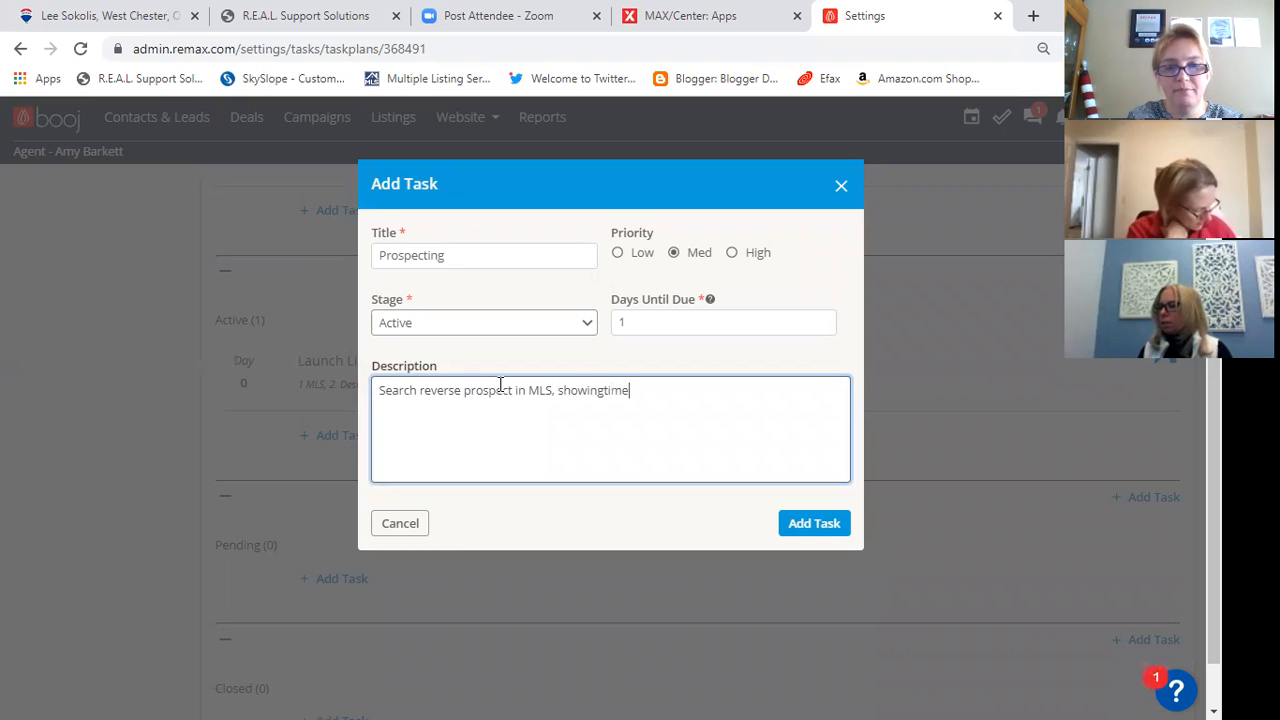
pyautogui.write(' listing alert')
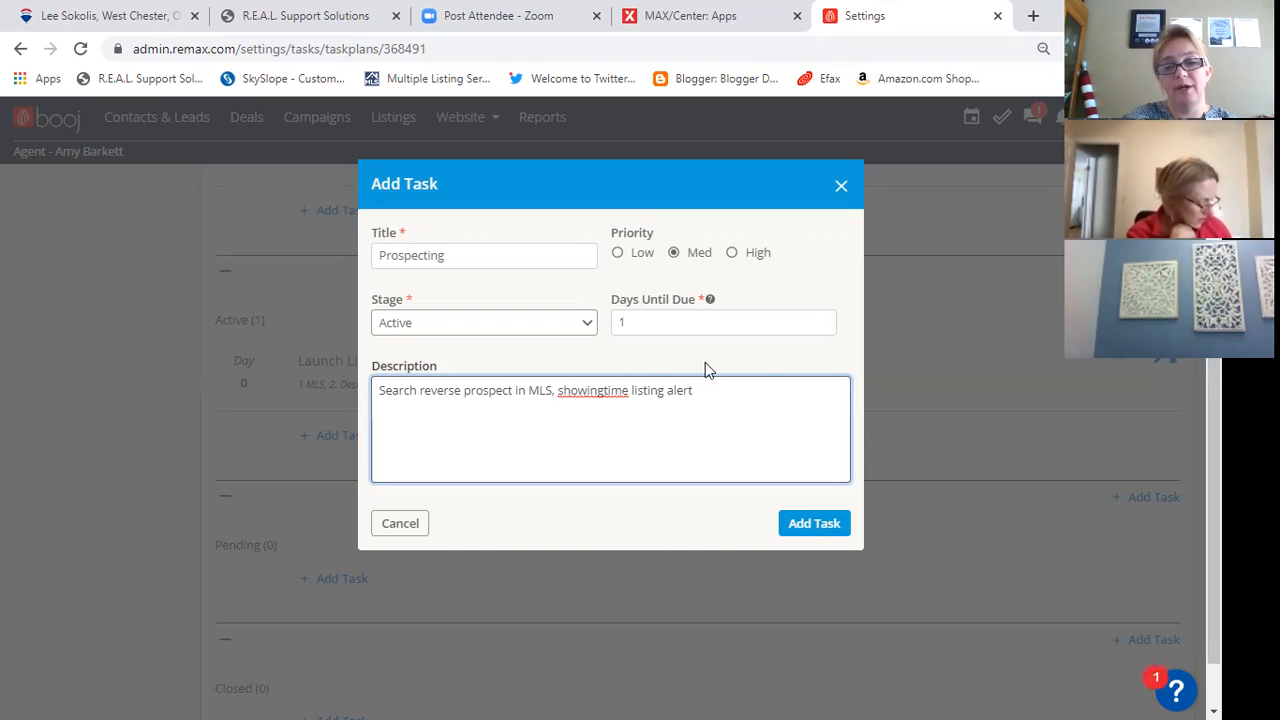
pyautogui.click(819, 530)
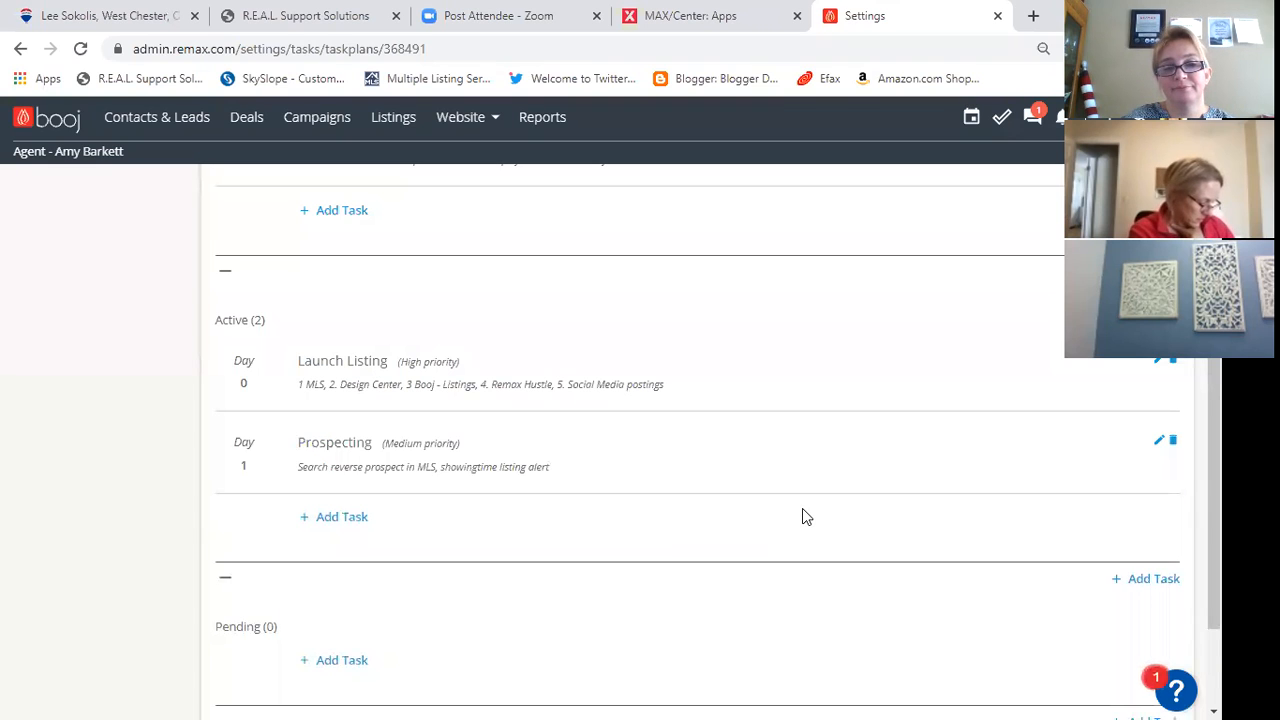
# - Edit the Launch Listing task's description so its first item reads "1 MLS / Showingtime" and save the task
pyautogui.scroll(-1, 802, 508)
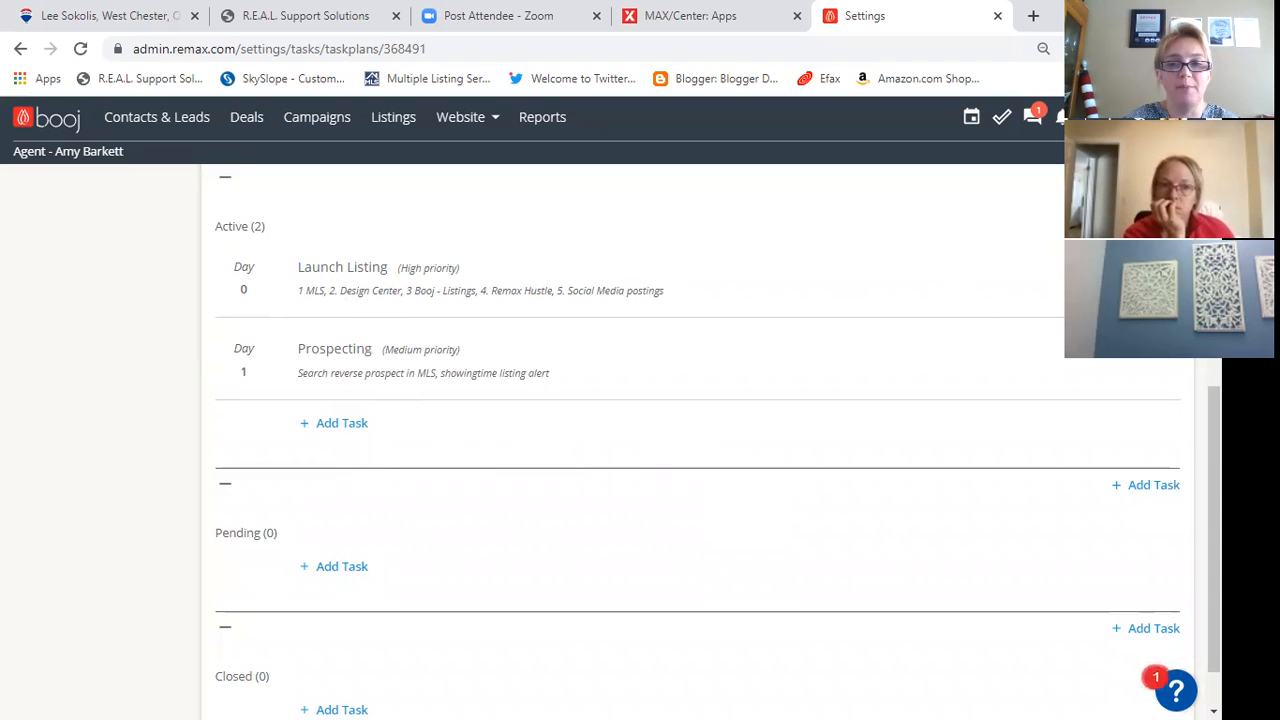
pyautogui.click(220, 256)
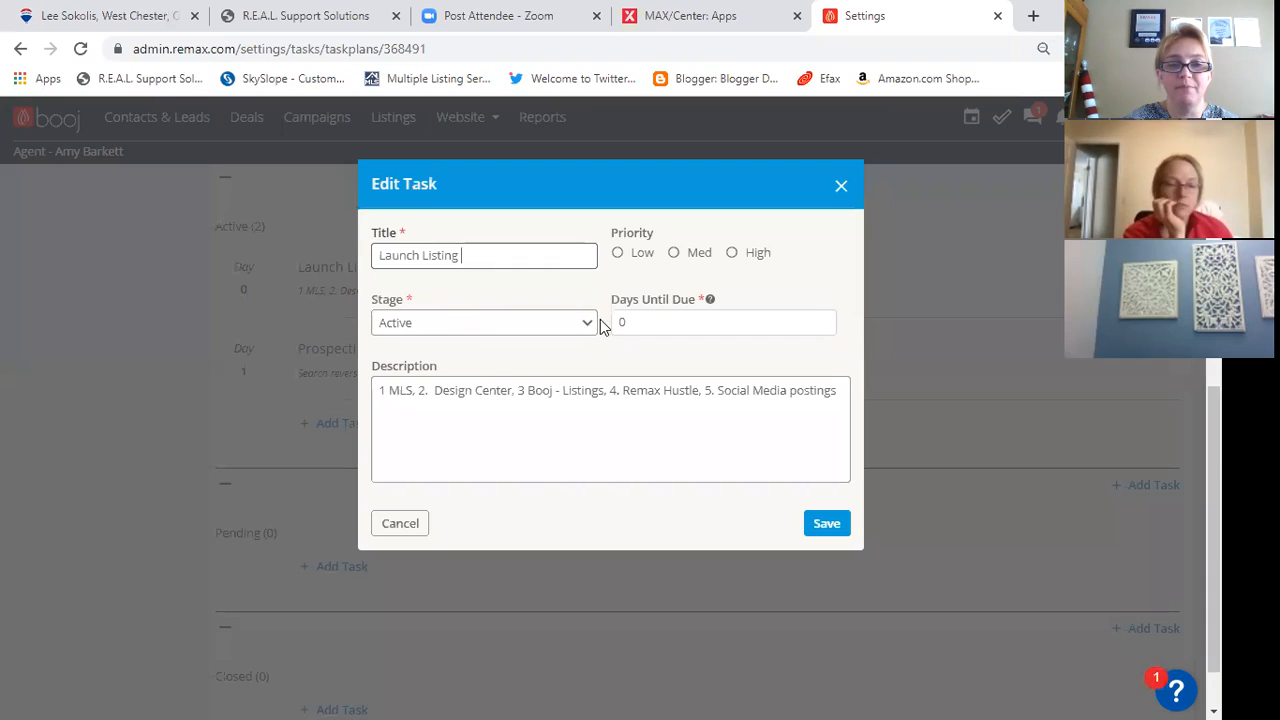
pyautogui.click(414, 391)
pyautogui.press('BackSpace')
pyautogui.write('/ Sh')
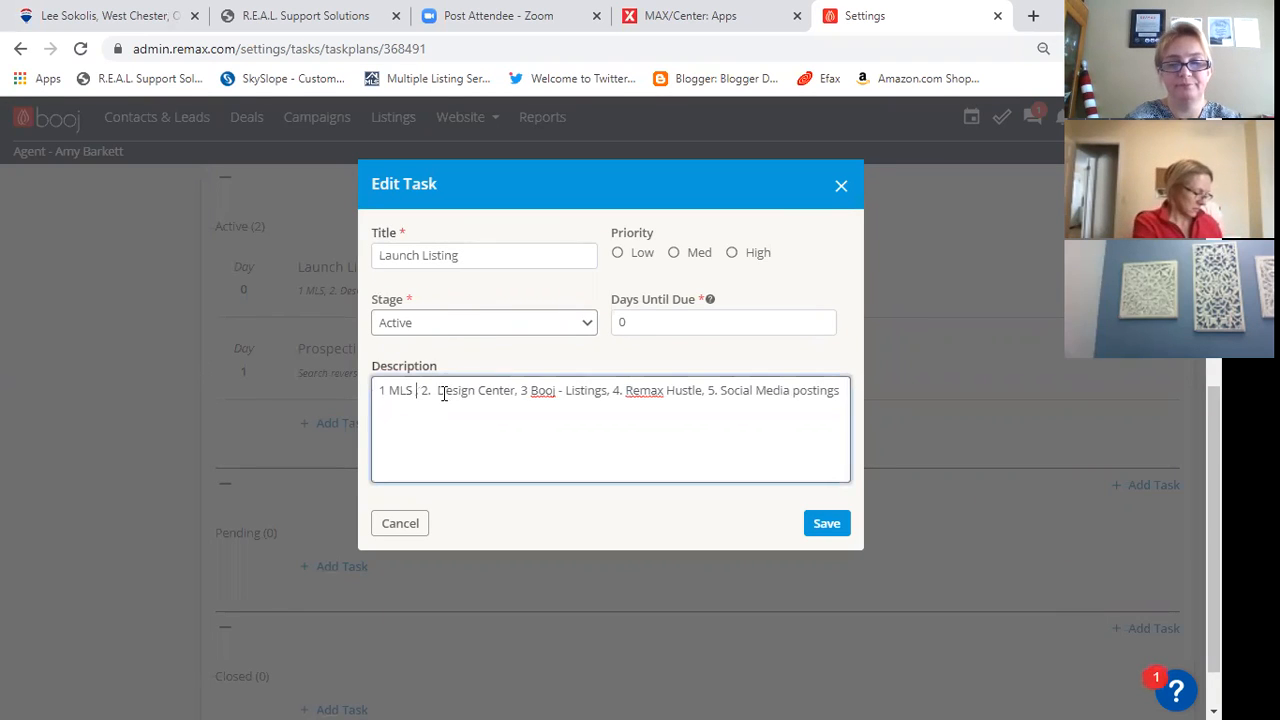
pyautogui.write('owing')
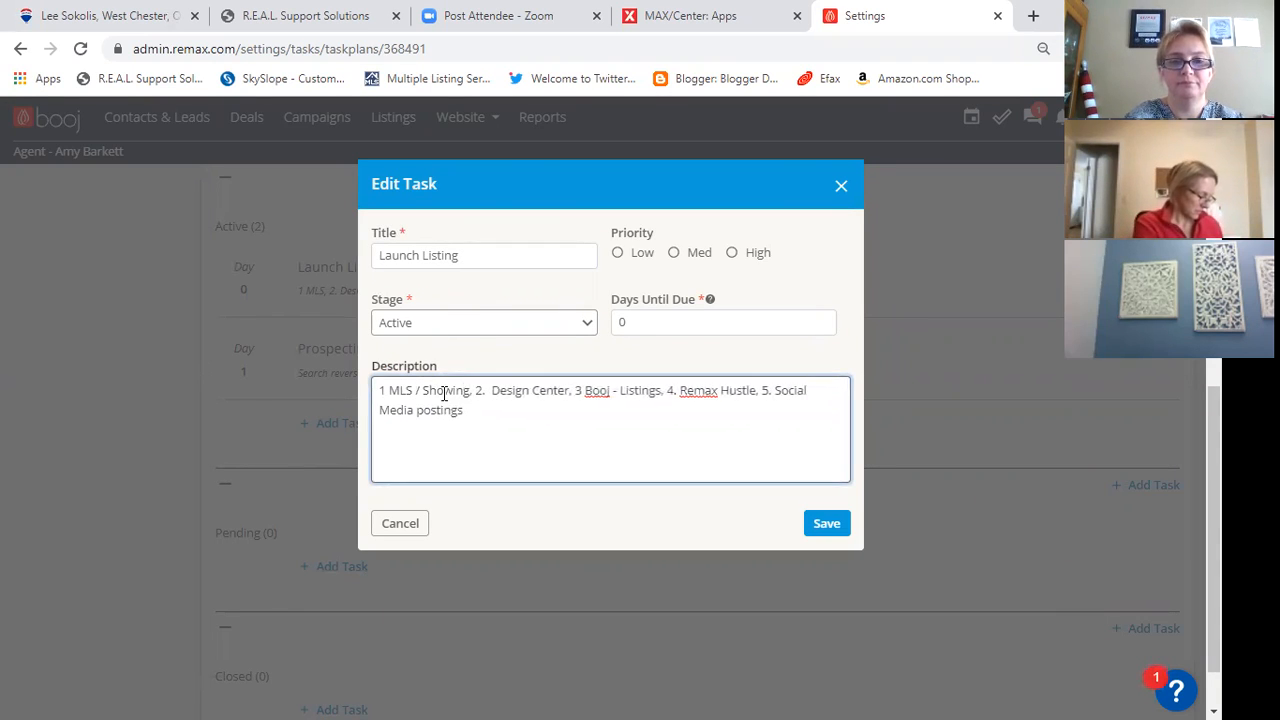
pyautogui.write('time')
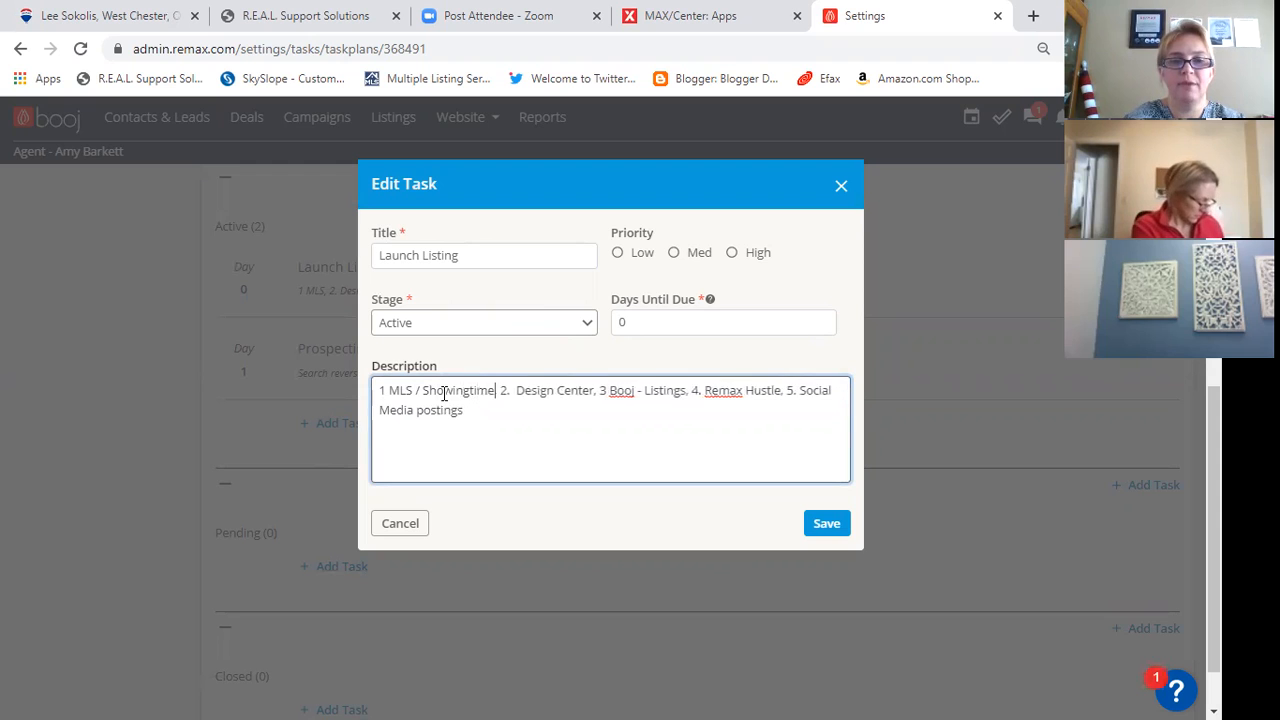
pyautogui.click(828, 521)
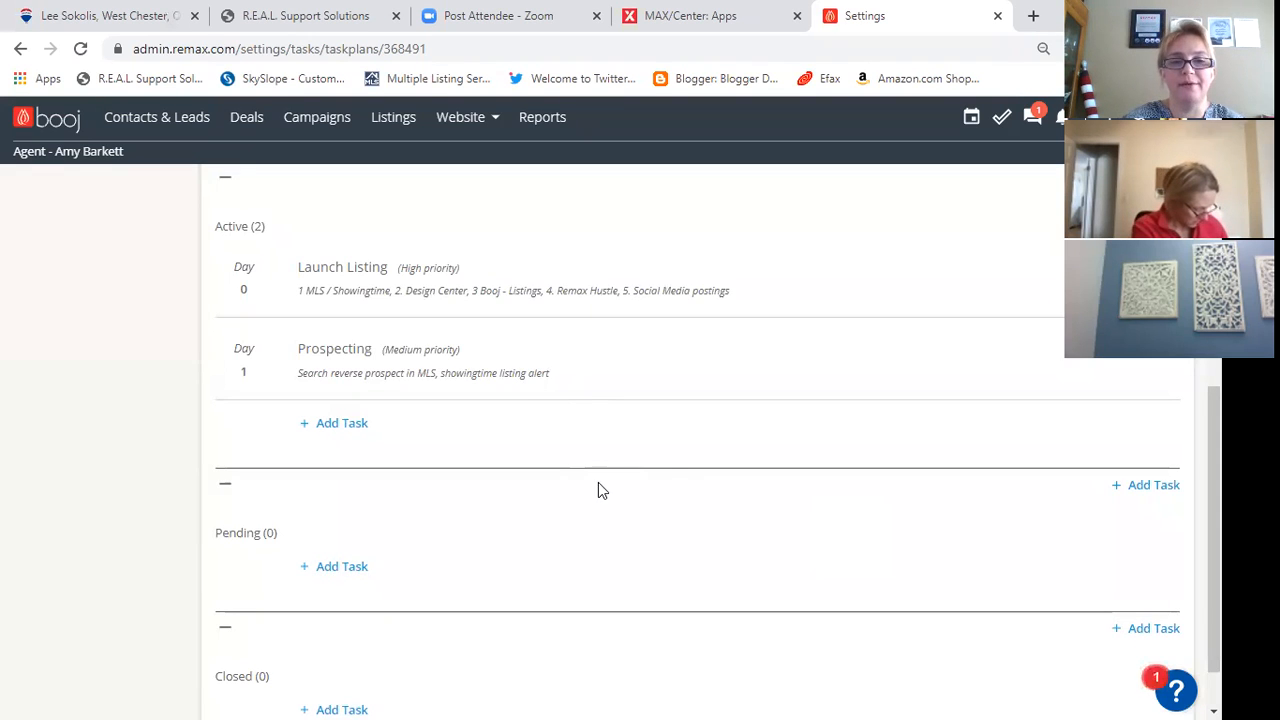
# - Start a third Active-stage task titled "Communication" with High priority, due in 1 day
pyautogui.scroll(3, 669, 460)
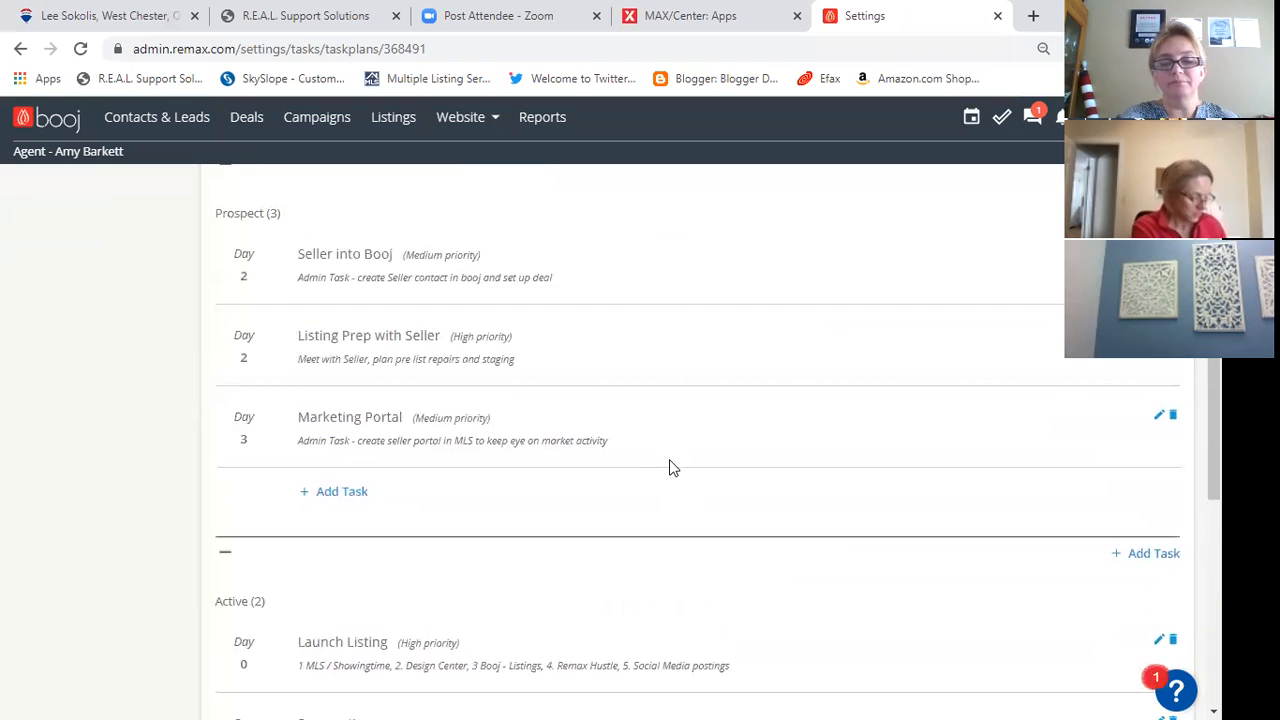
pyautogui.scroll(-2, 669, 465)
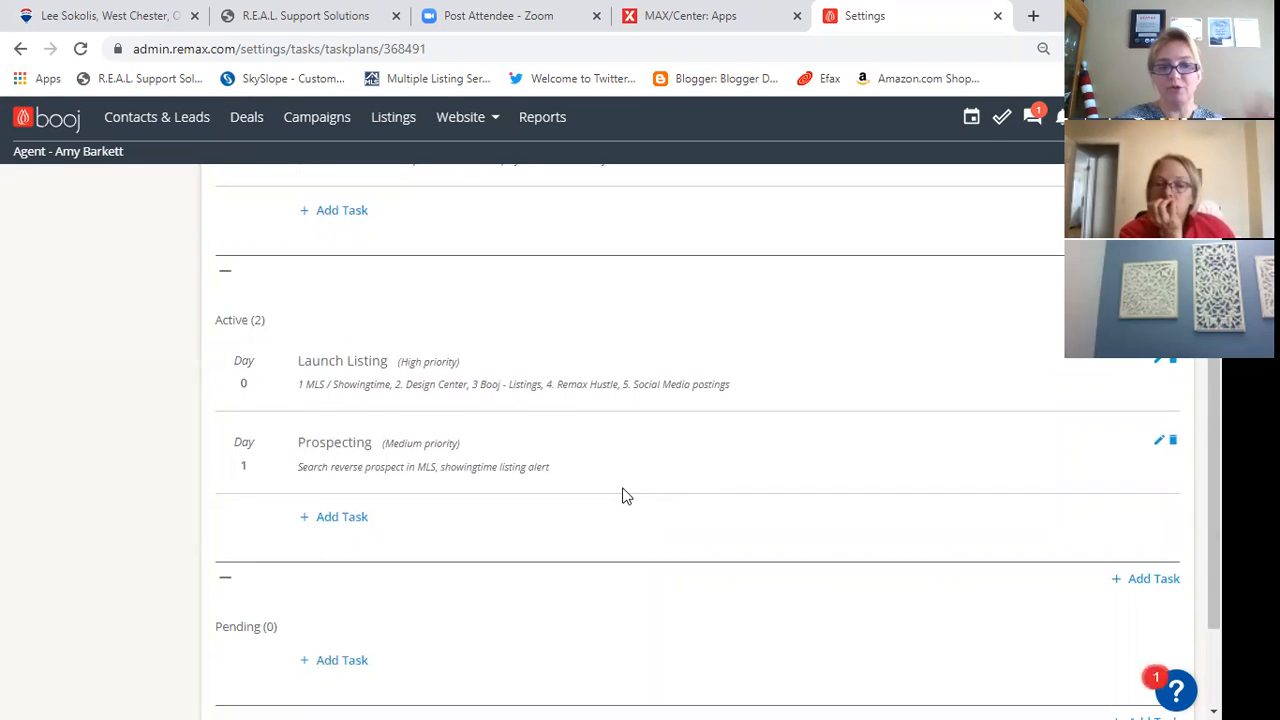
pyautogui.scroll(-1, 620, 497)
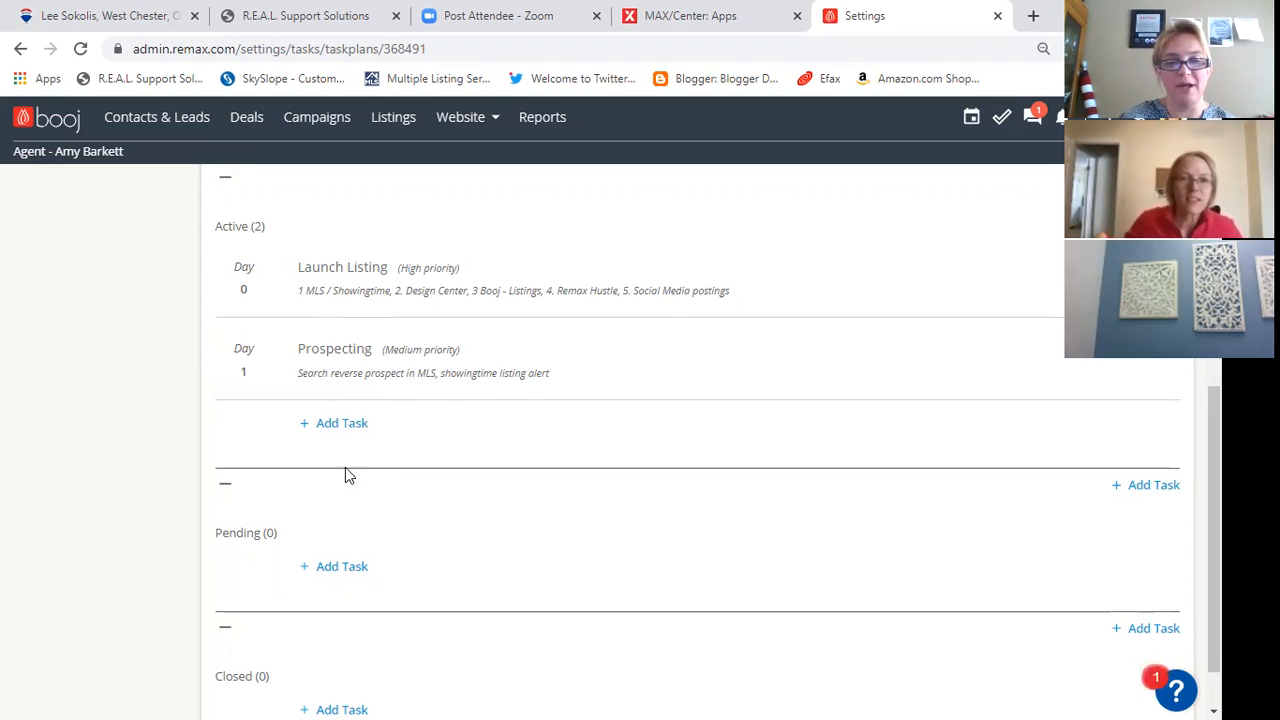
pyautogui.scroll(-1, 343, 471)
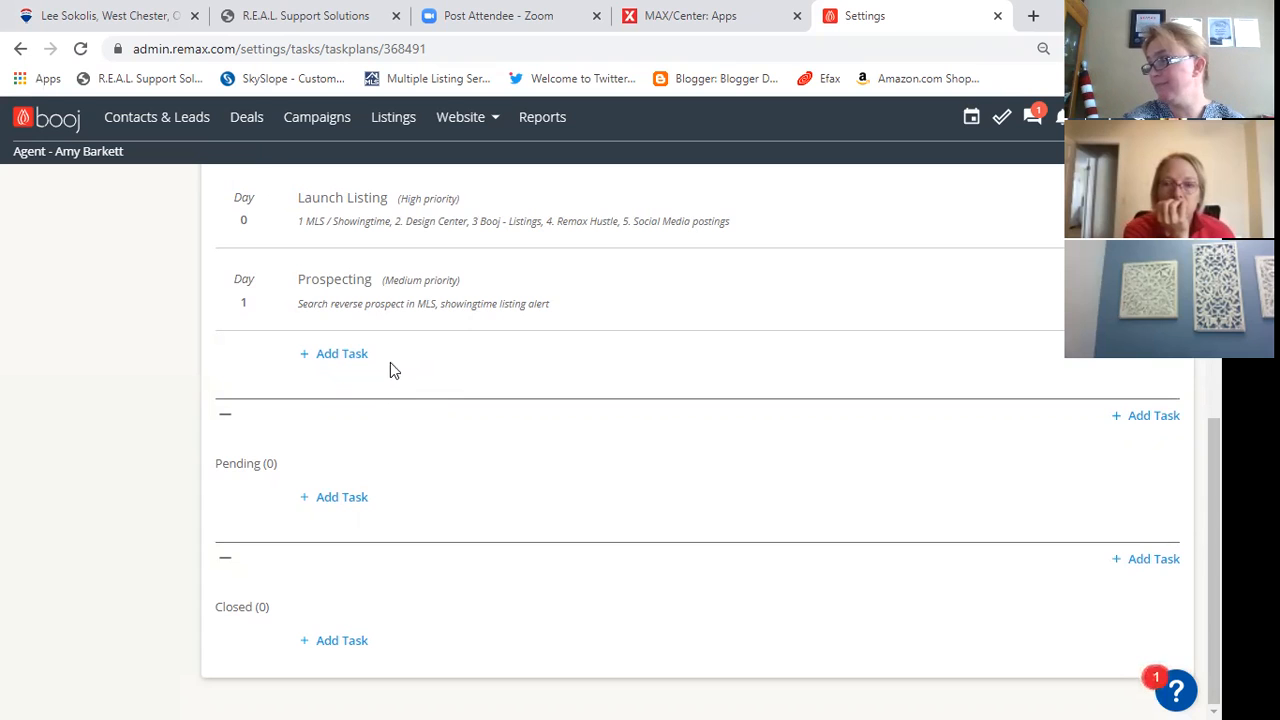
pyautogui.click(346, 358)
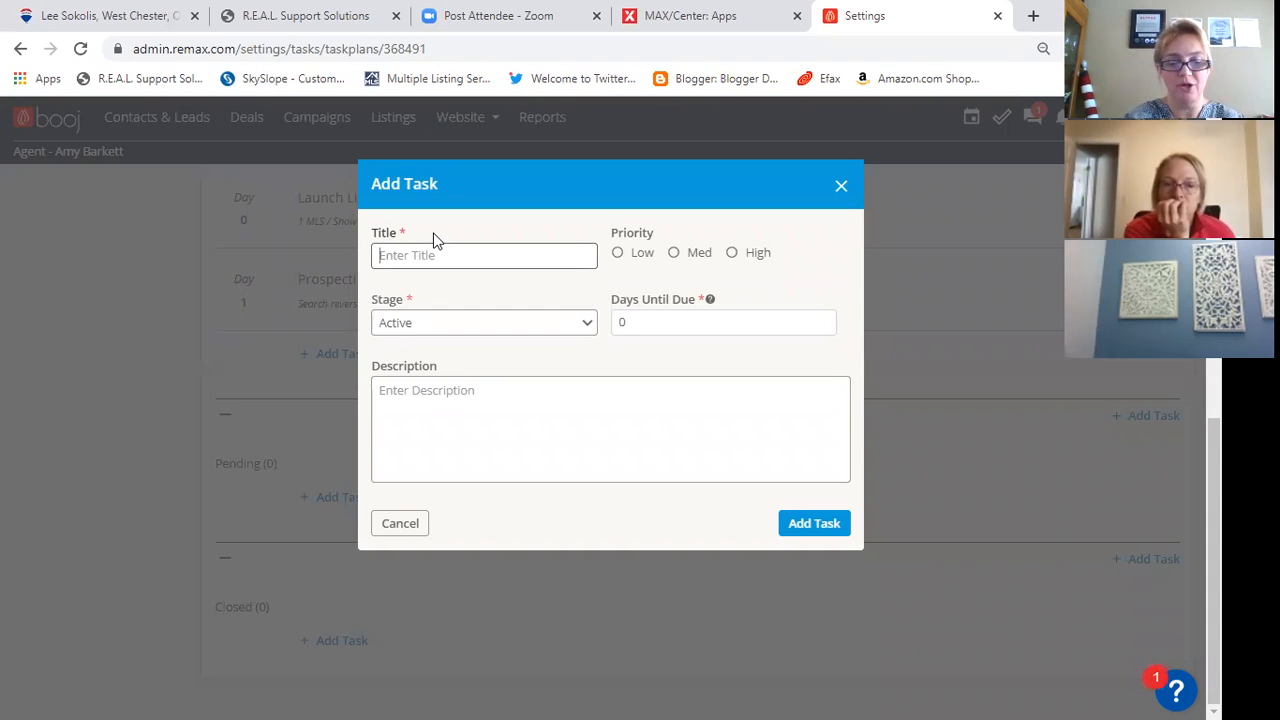
pyautogui.write('Comm')
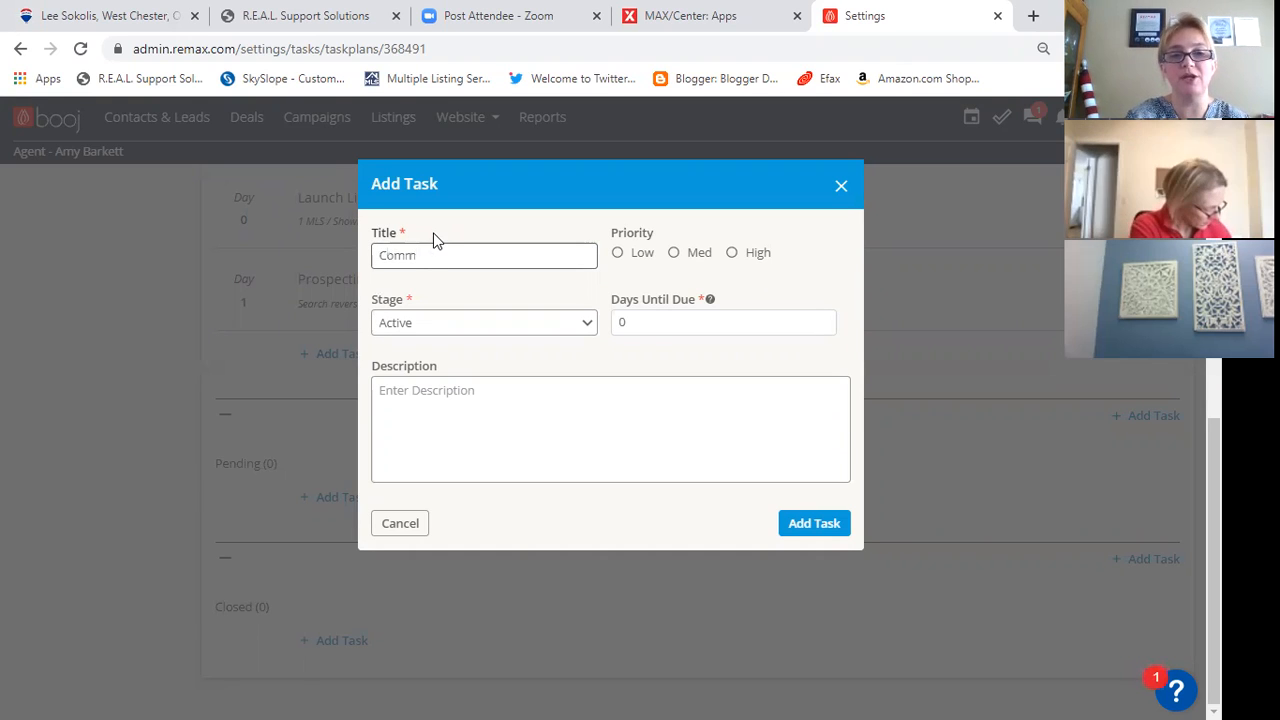
pyautogui.write('unica')
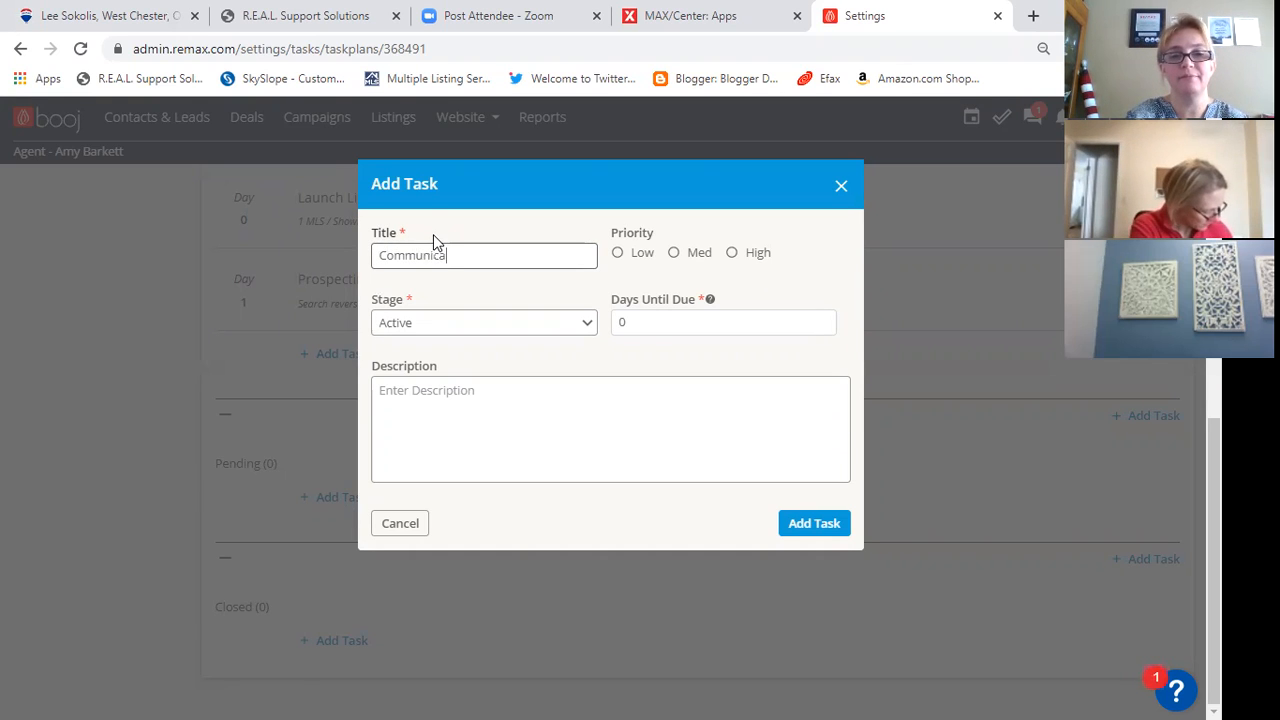
pyautogui.write('tion')
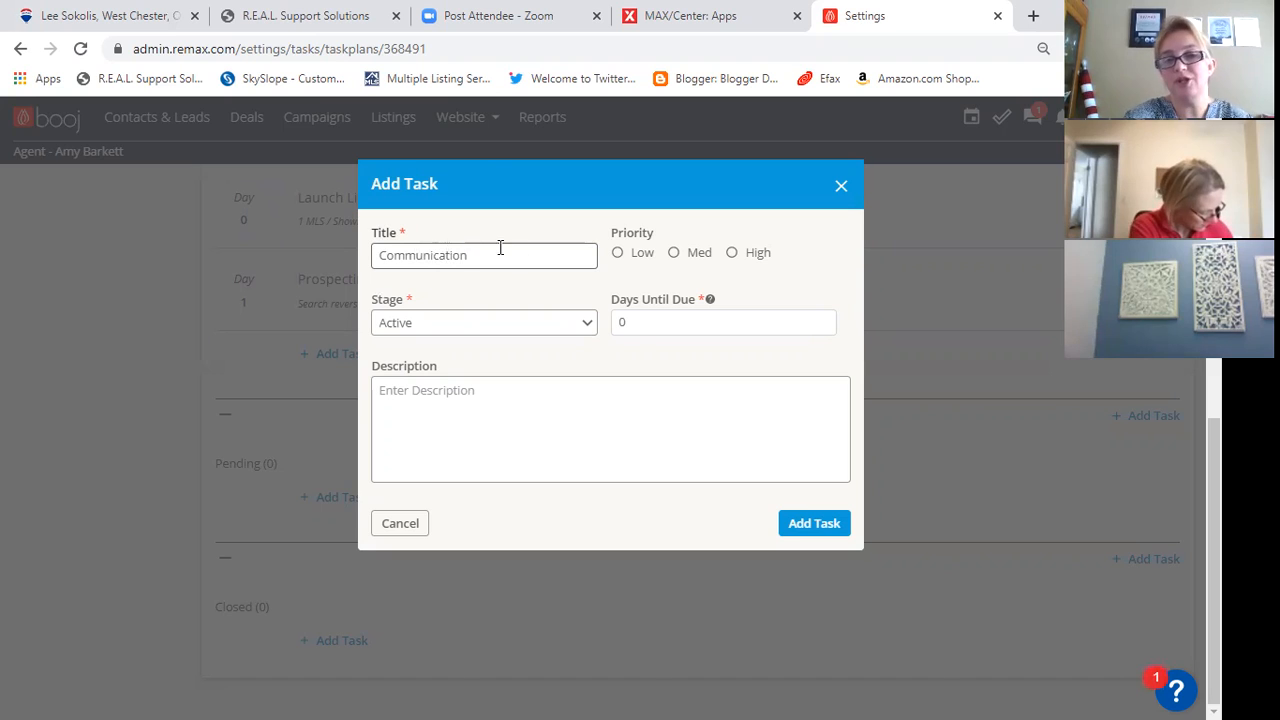
pyautogui.click(731, 252)
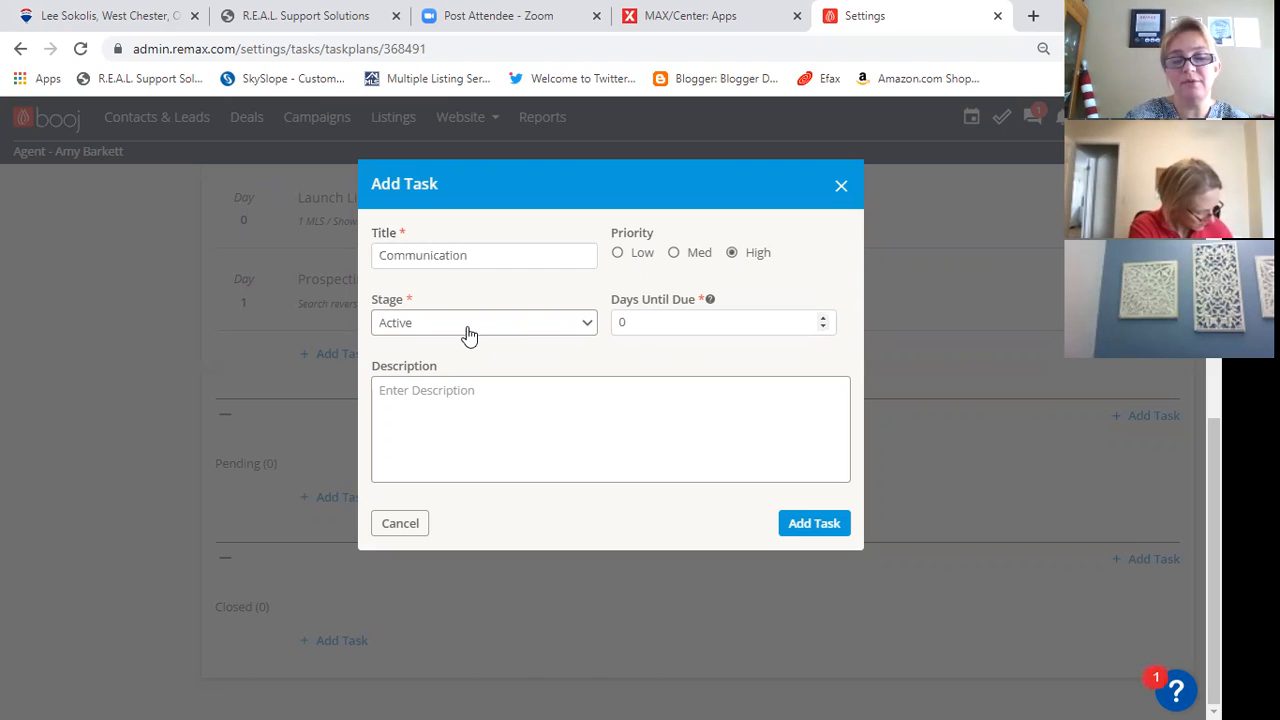
pyautogui.click(632, 323)
pyautogui.press('BackSpace')
pyautogui.write('1')
# - Describe the Communication task as "Communicating with Seller showing feedback, recent market updates and next steps" and add it to the plan
pyautogui.click(626, 390)
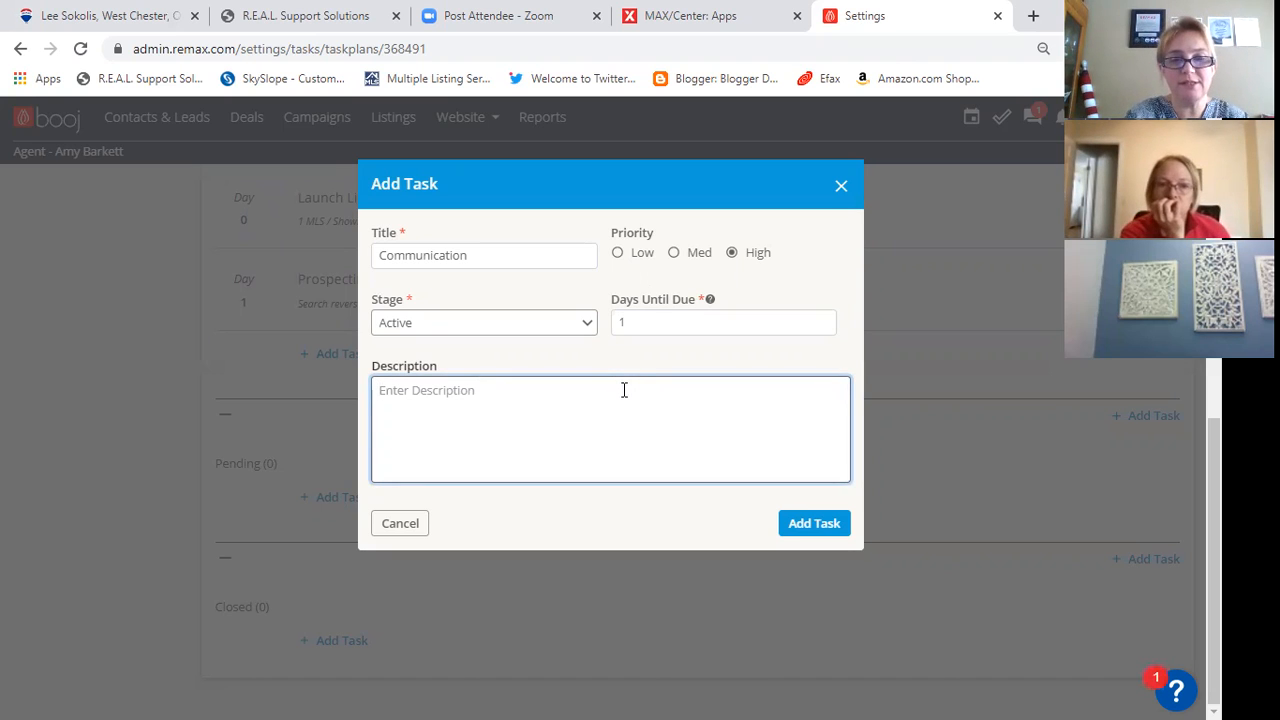
pyautogui.write('Comm')
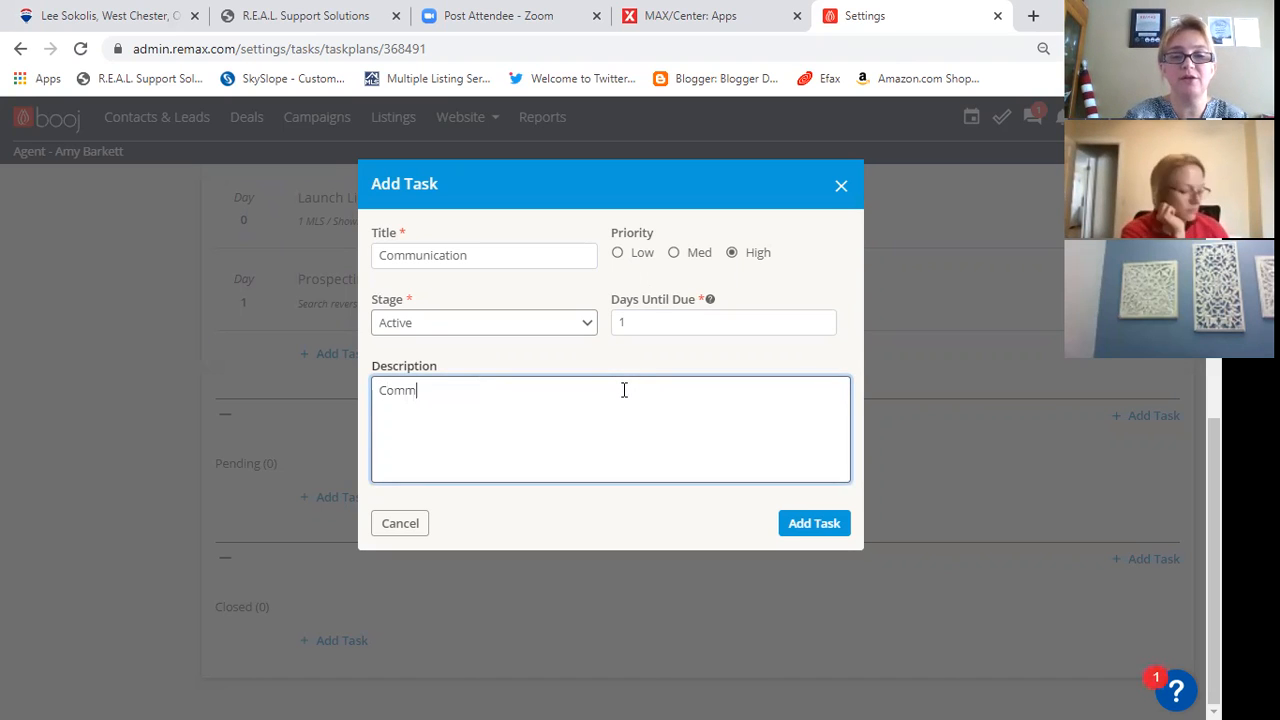
pyautogui.write('unic')
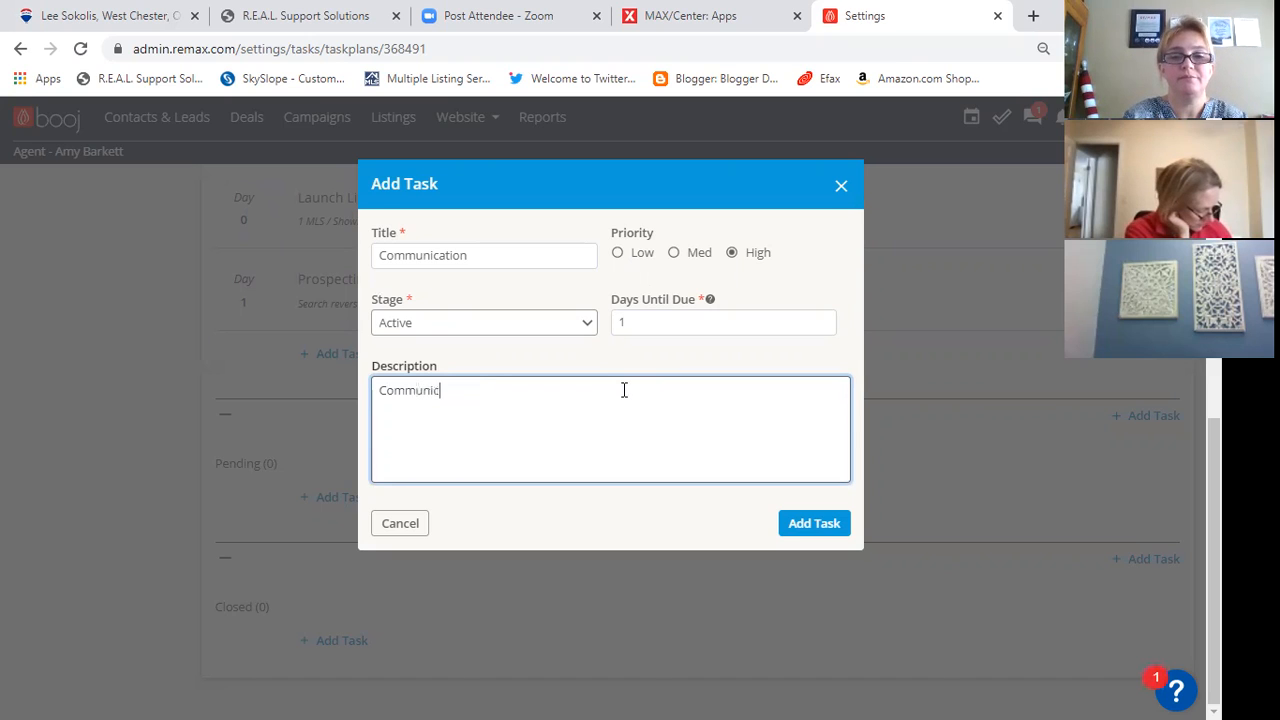
pyautogui.write('ating with Selle')
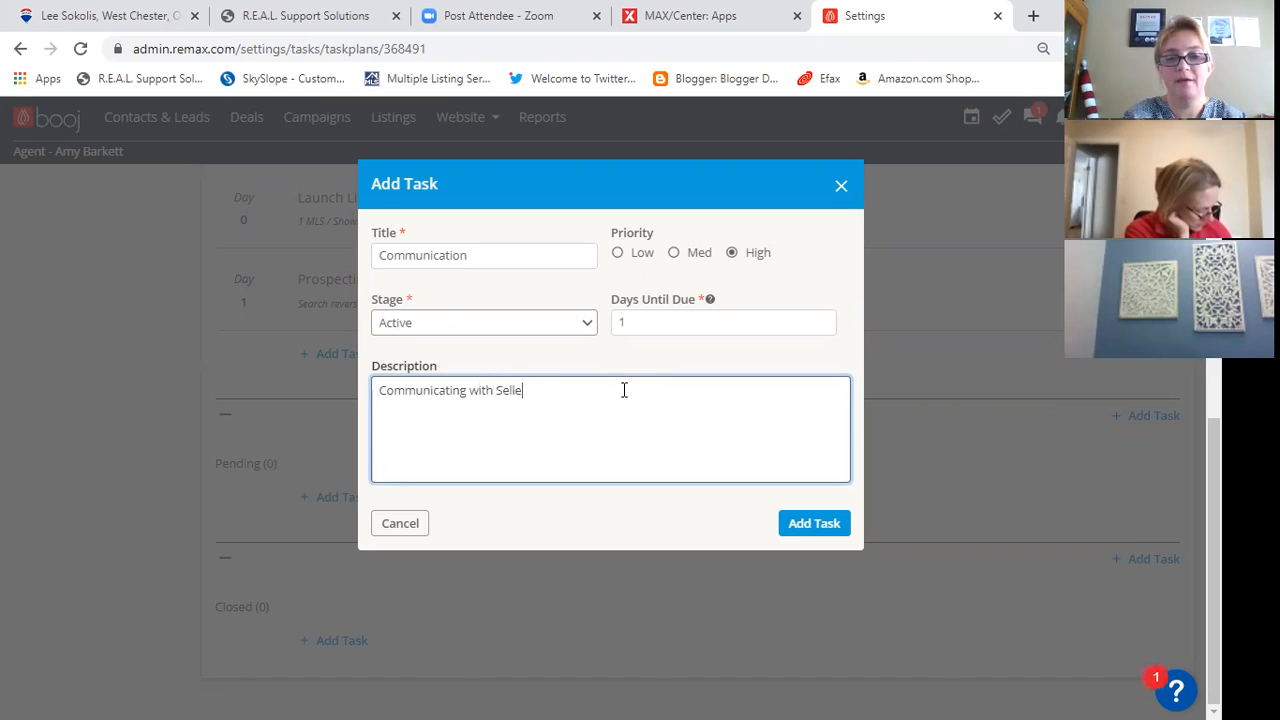
pyautogui.write('r showing fee')
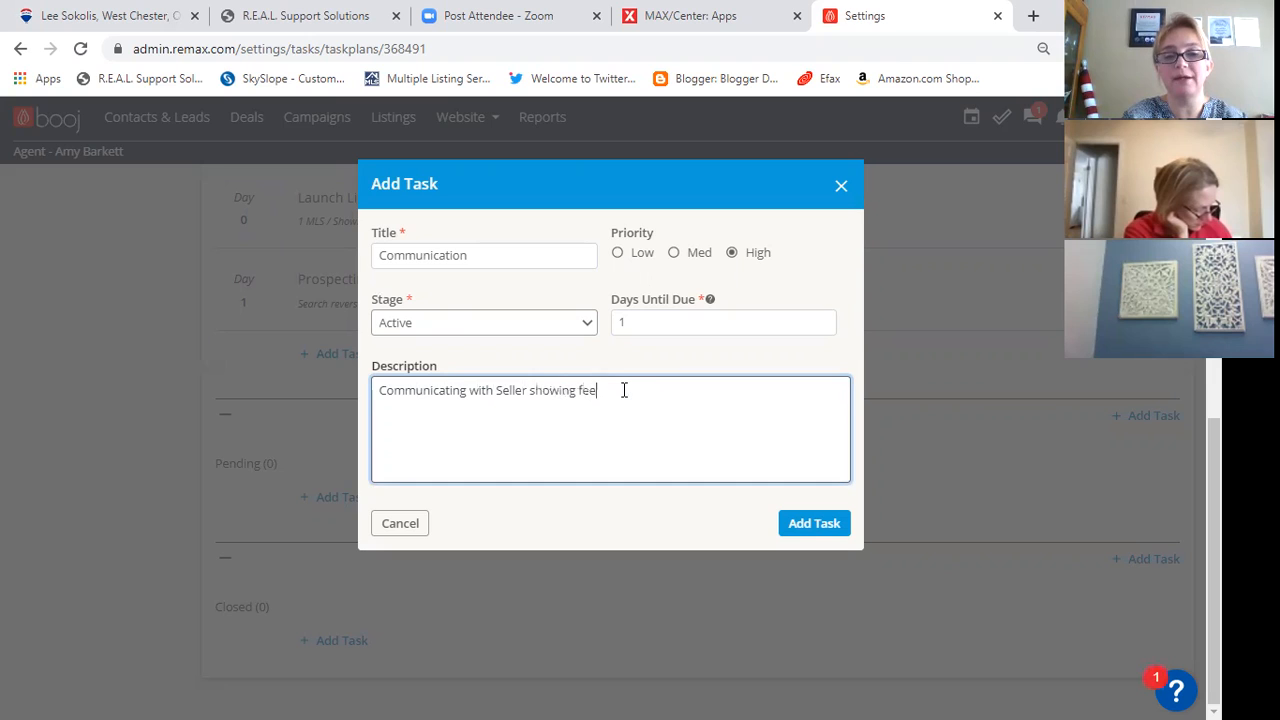
pyautogui.write('dback, recent')
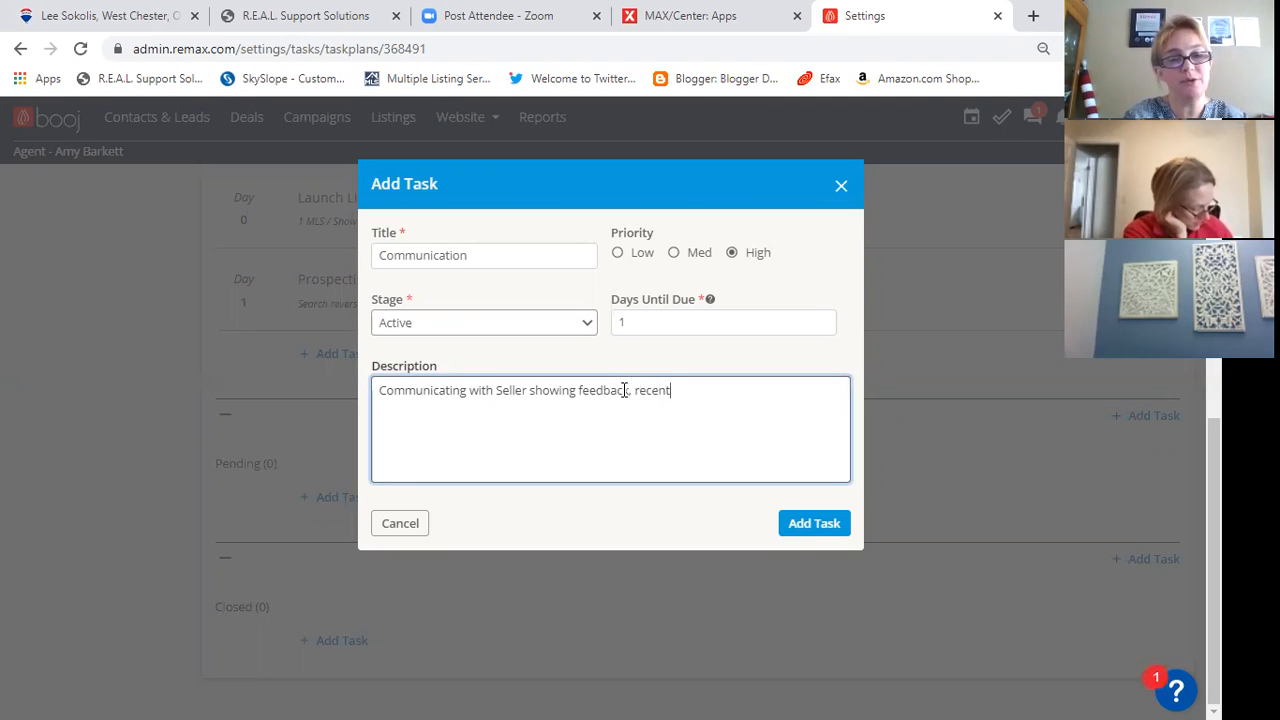
pyautogui.write(' market up')
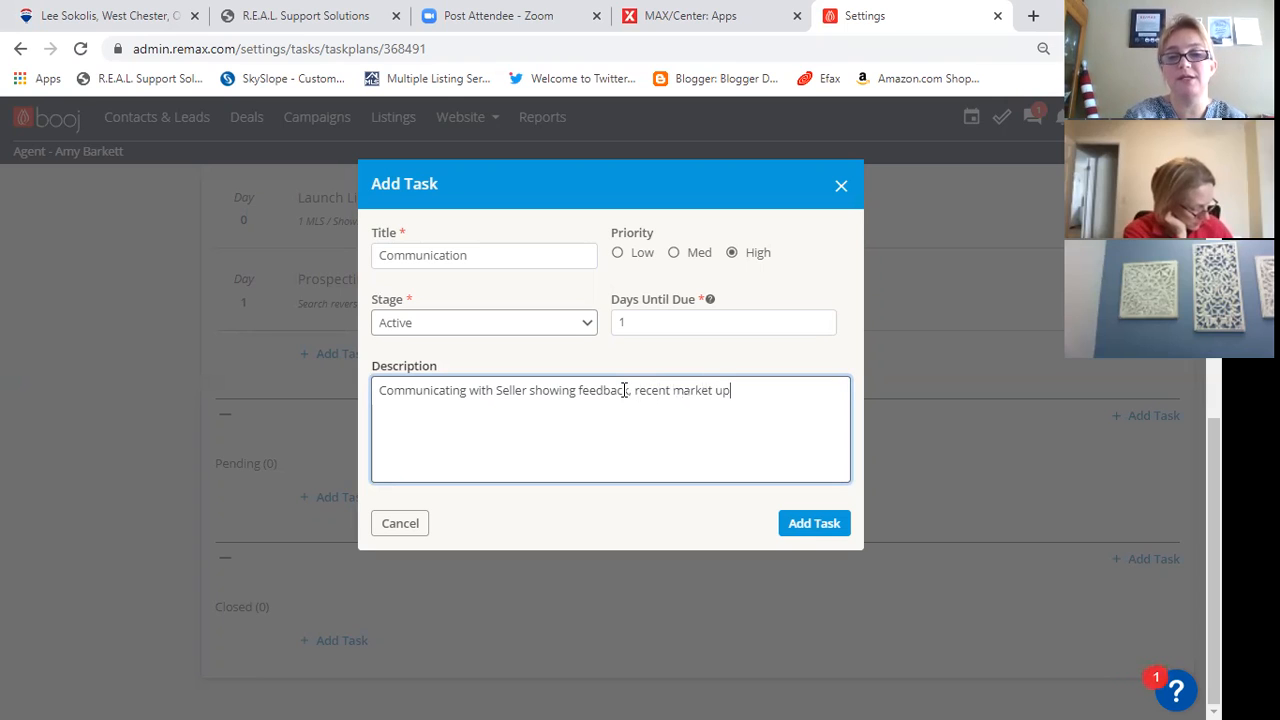
pyautogui.write('dates and next steps')
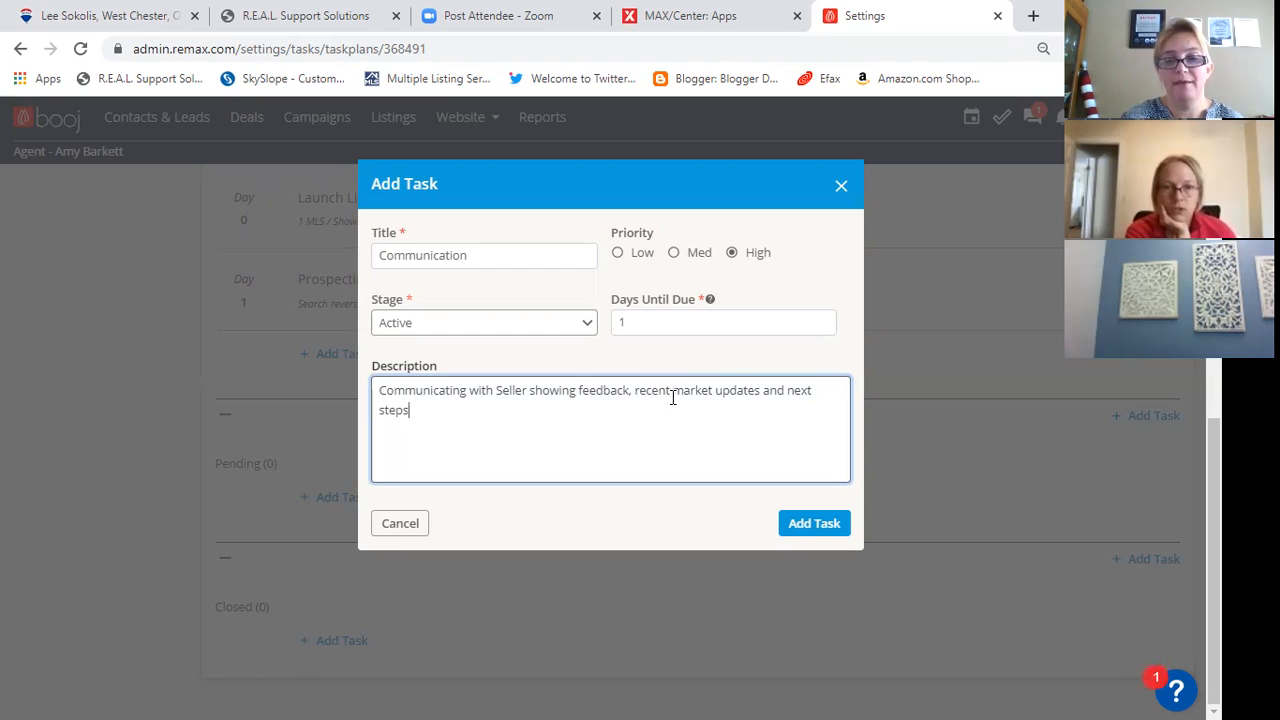
pyautogui.click(786, 530)
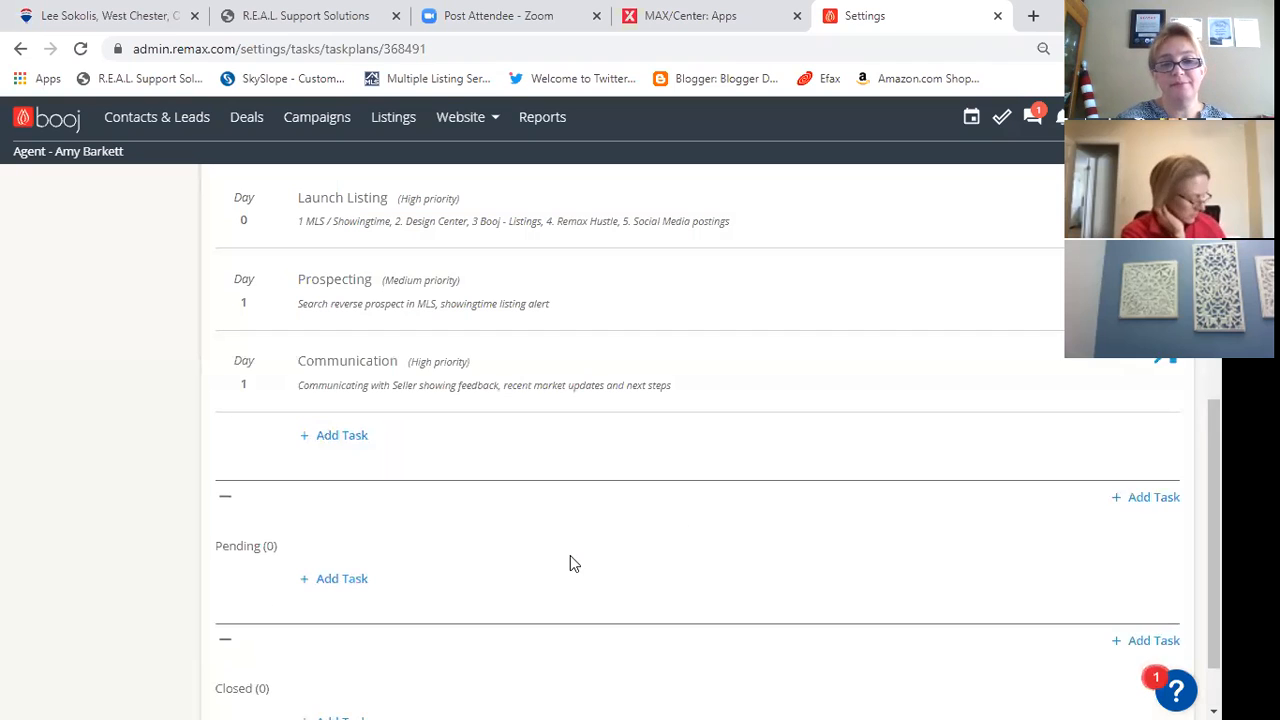
# - Start a Pending-stage task titled "Documents" with High priority, due in 0 days
pyautogui.scroll(2, 525, 535)
pyautogui.scroll(1, 518, 511)
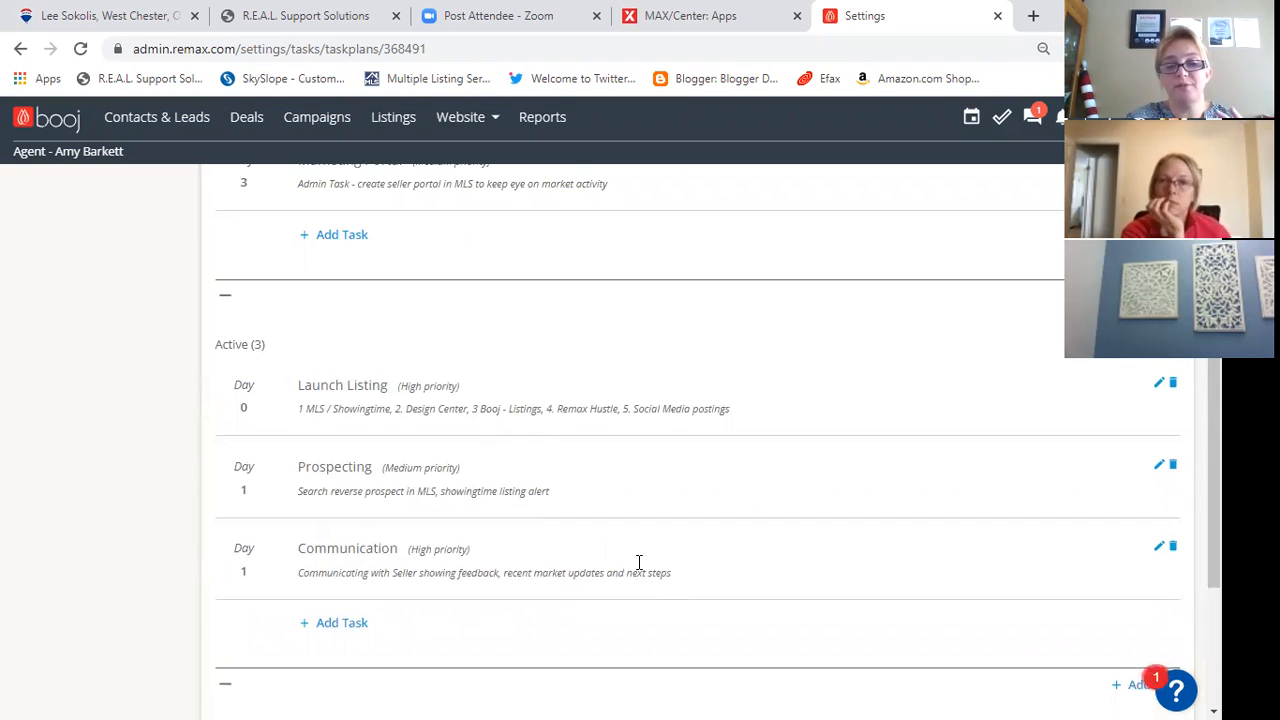
pyautogui.scroll(-2, 578, 558)
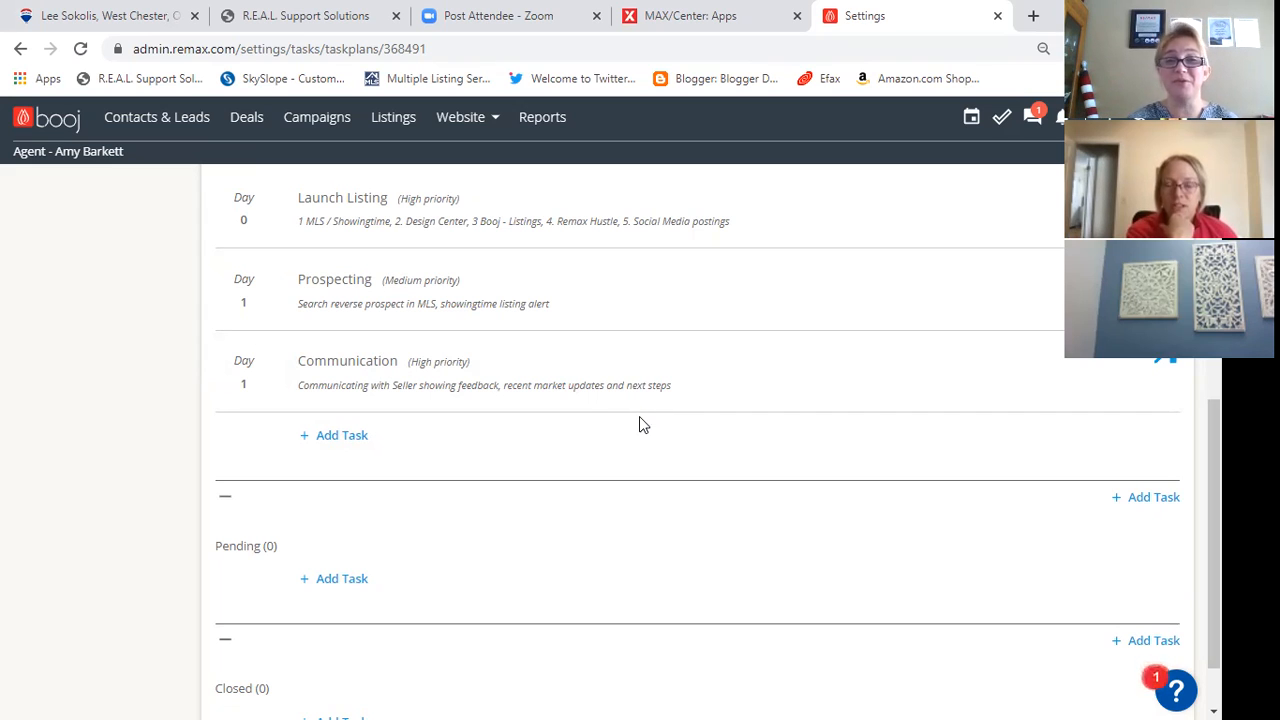
pyautogui.scroll(-1, 530, 445)
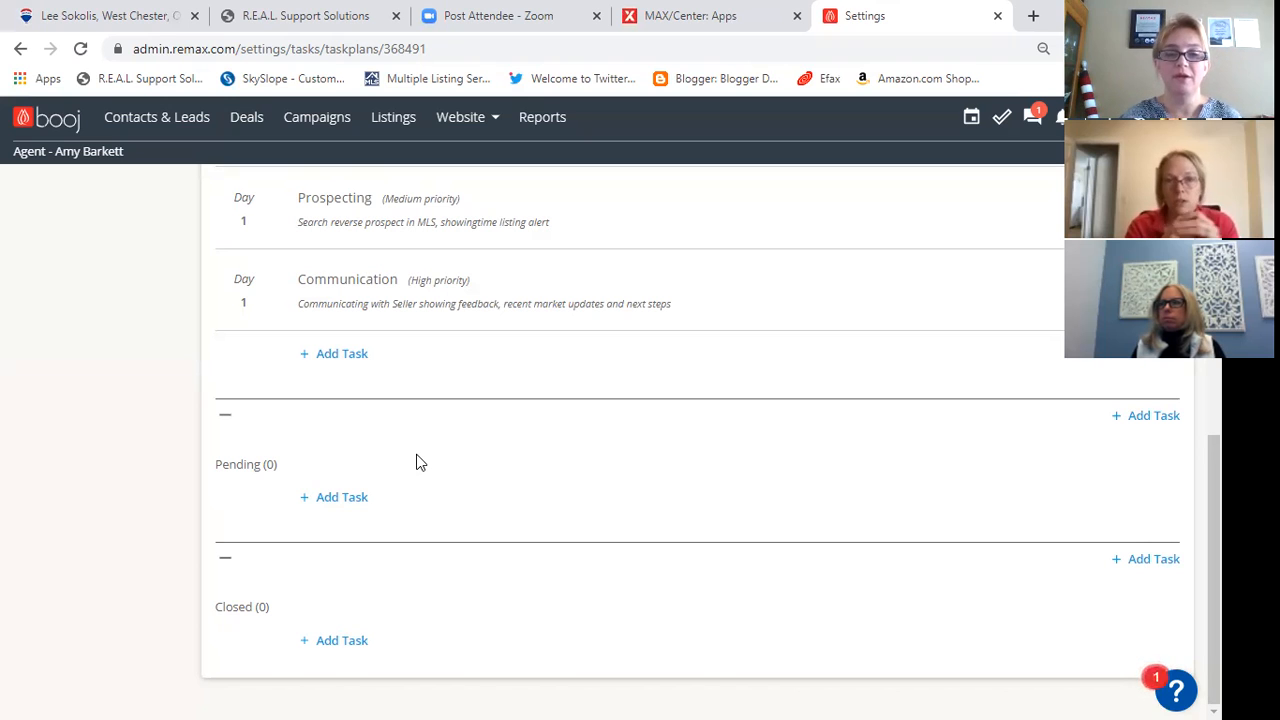
pyautogui.click(337, 499)
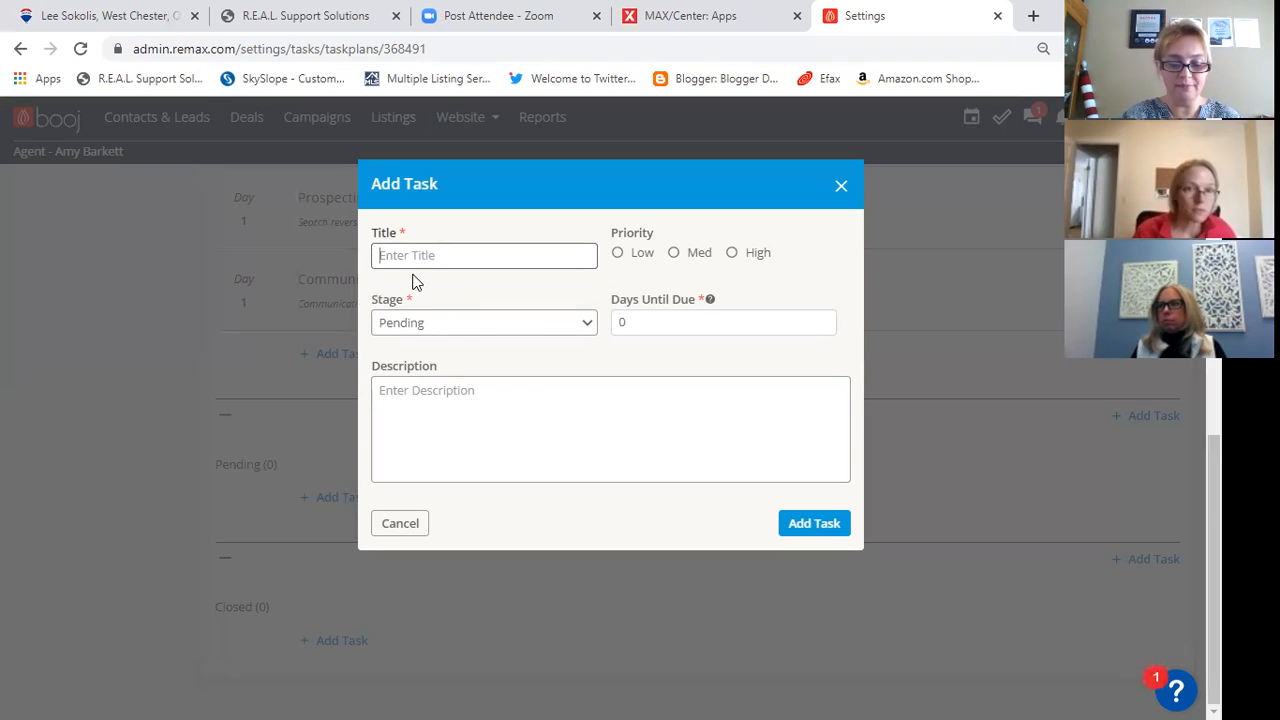
pyautogui.write('D')
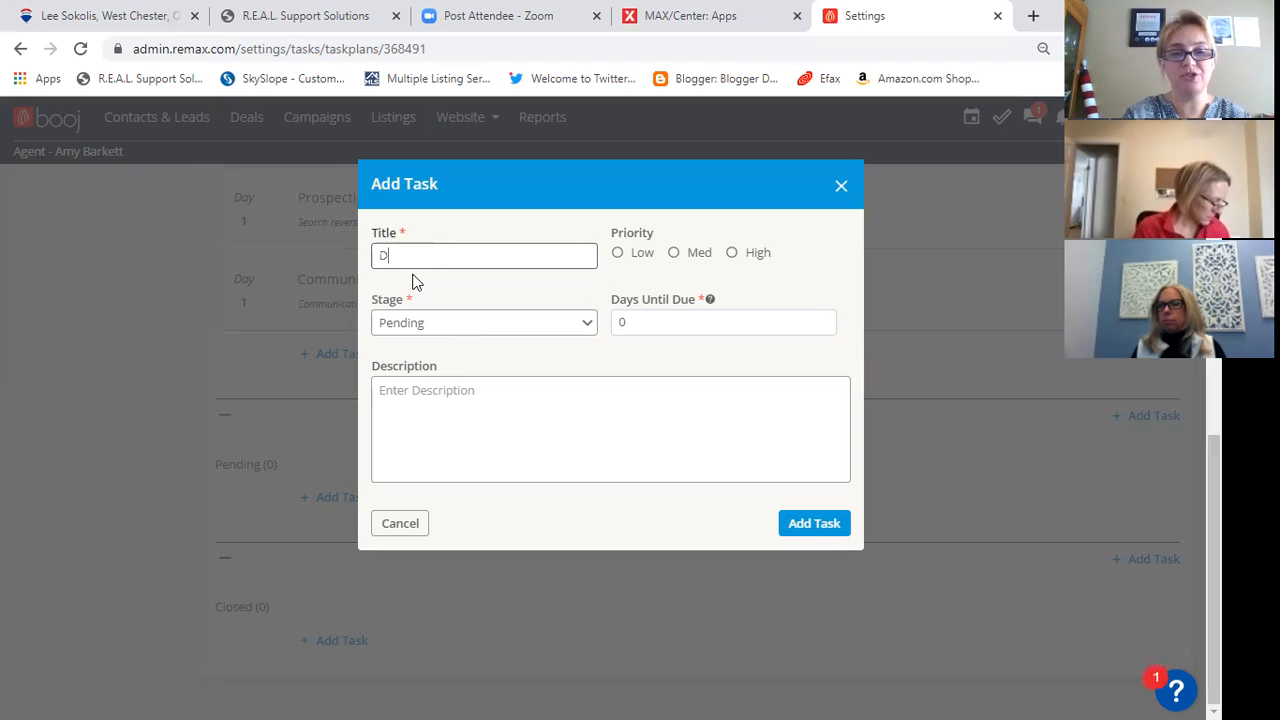
pyautogui.write('ocuments')
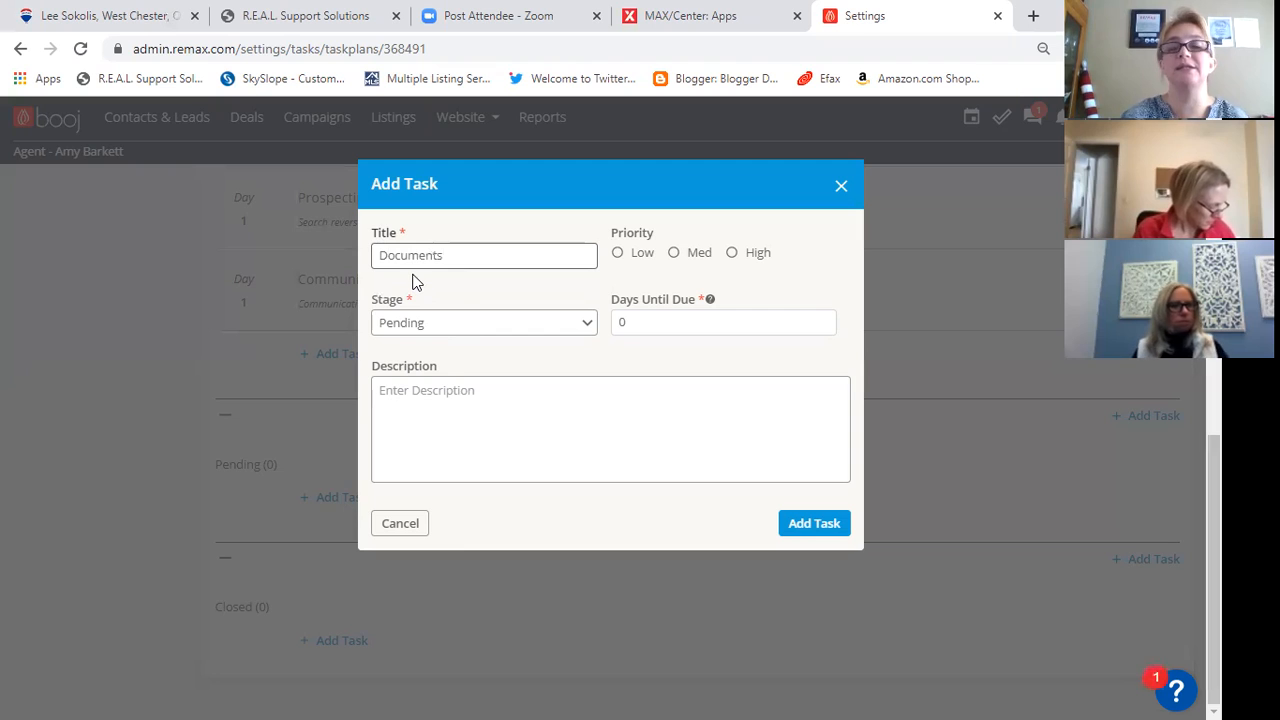
pyautogui.click(732, 253)
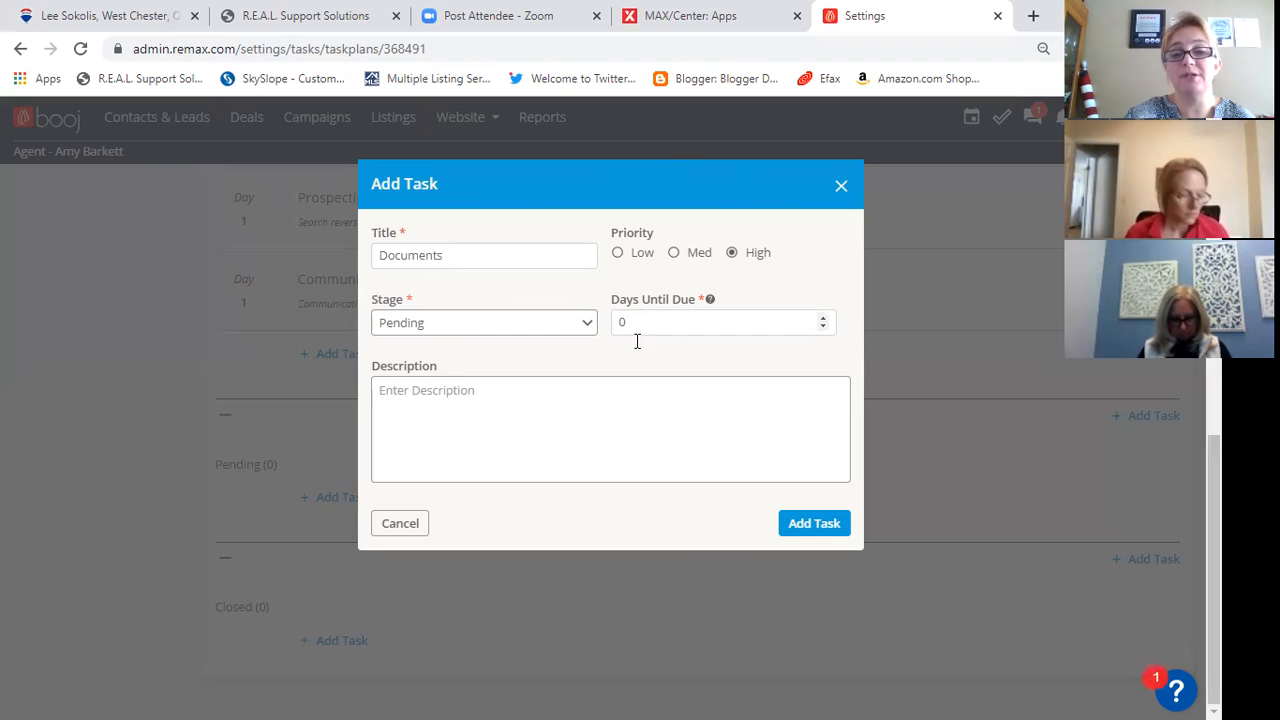
# - Describe the Documents task as "Purchase offer, disclosures, addendums, rejections" and submit it to the plan
pyautogui.click(585, 391)
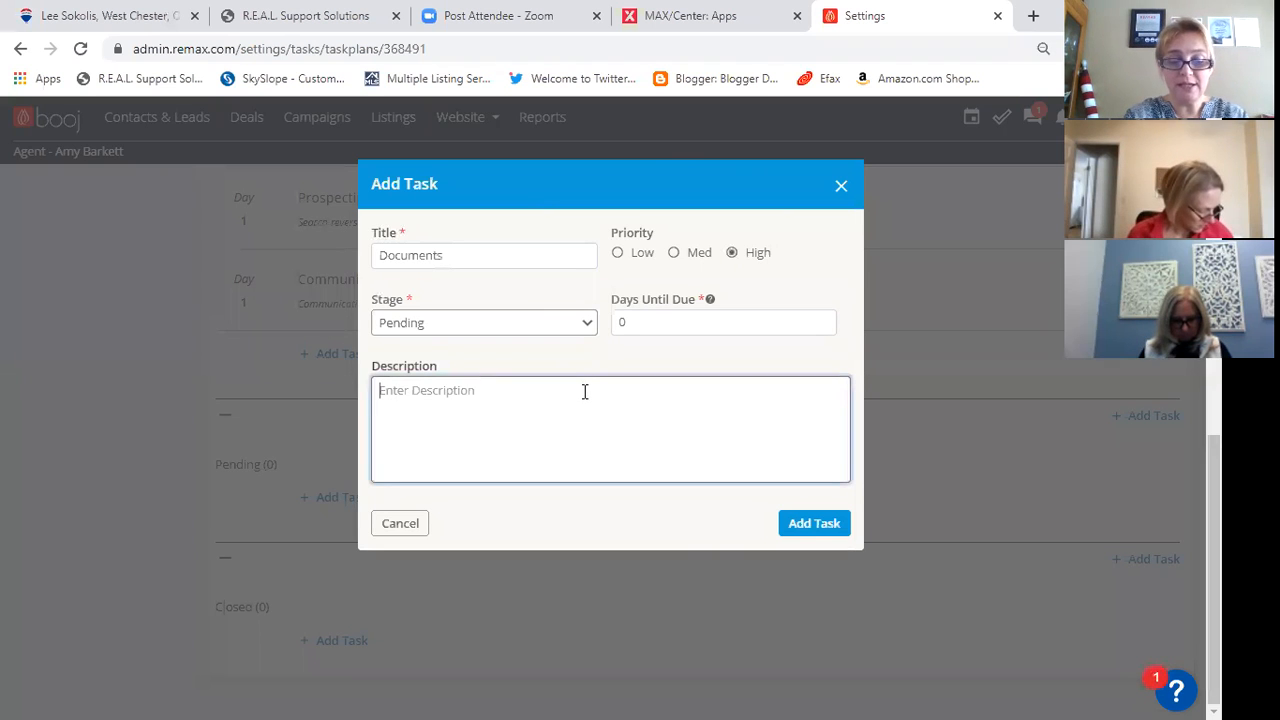
pyautogui.write('L')
pyautogui.rightClick(584, 393)
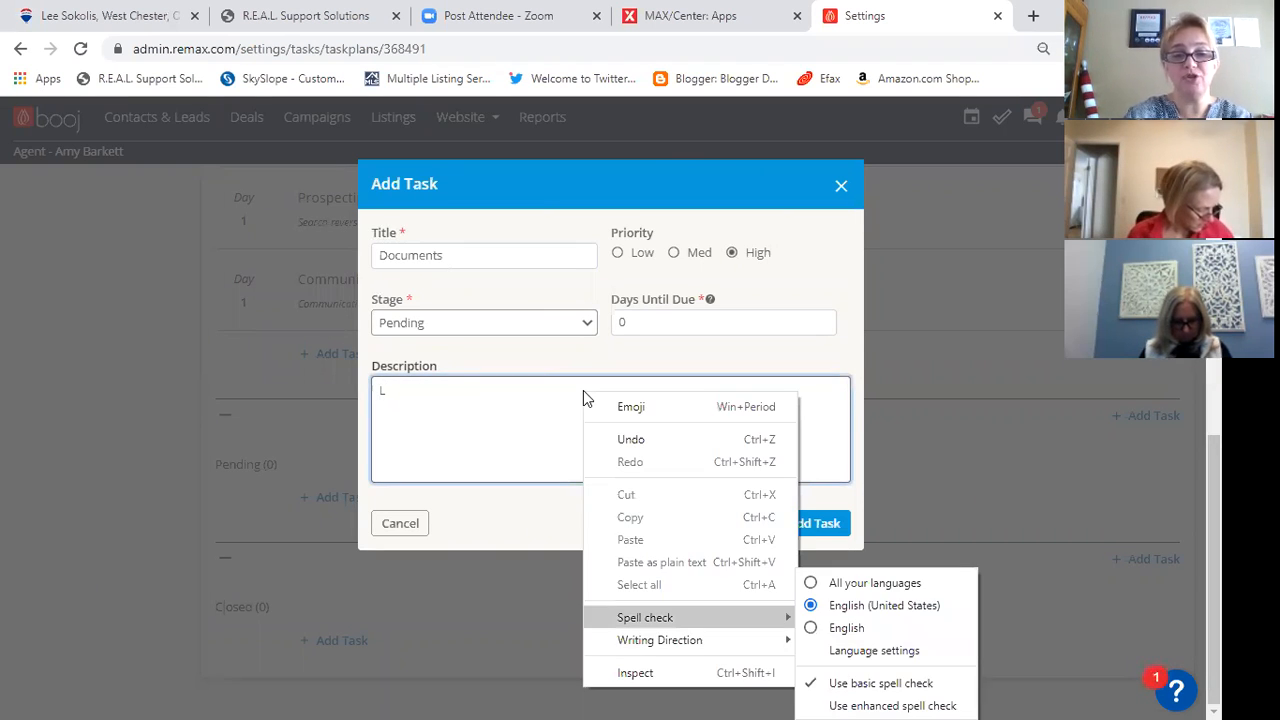
pyautogui.click(423, 390)
pyautogui.press('BackSpace')
pyautogui.write('Purchase ')
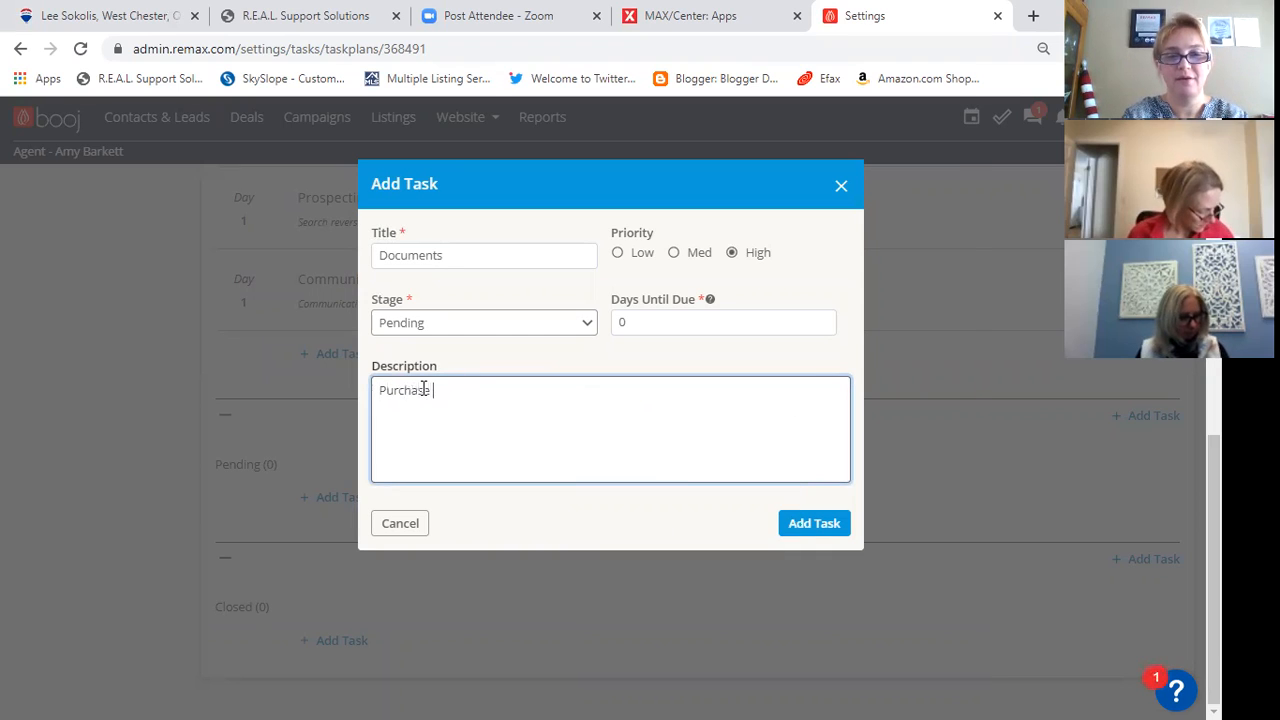
pyautogui.write('offer, disclosures,')
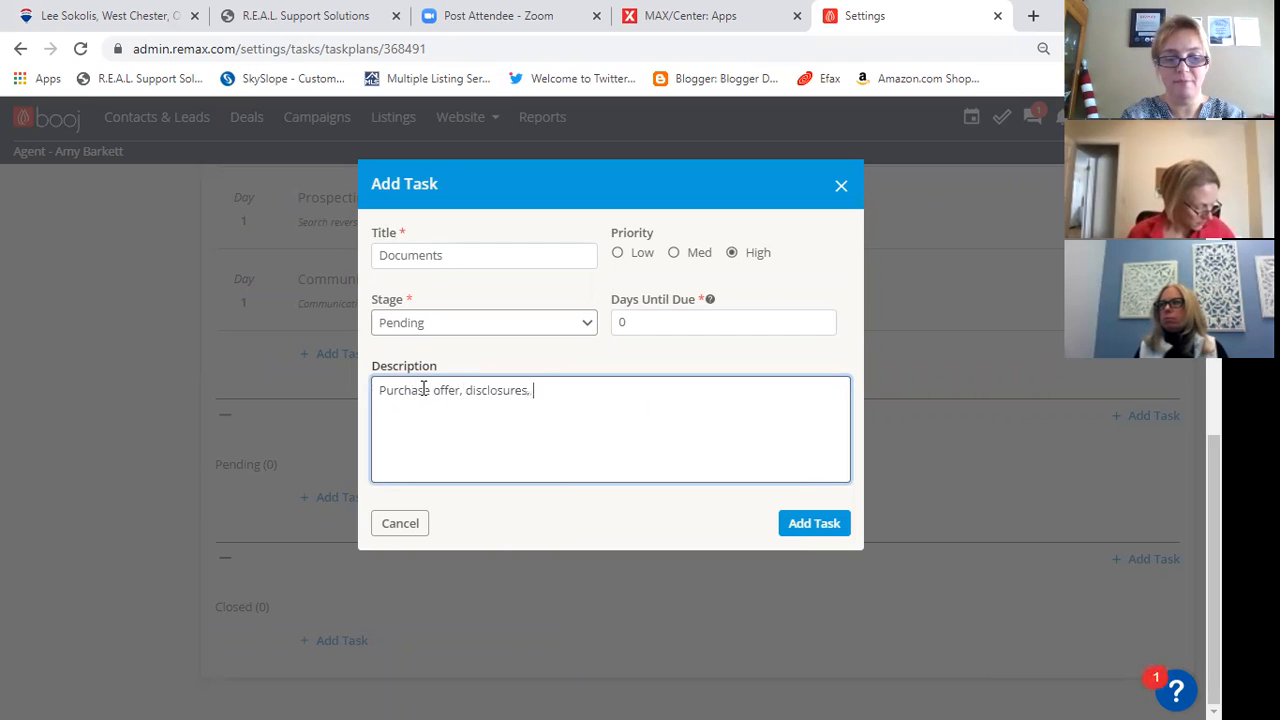
pyautogui.write(' a')
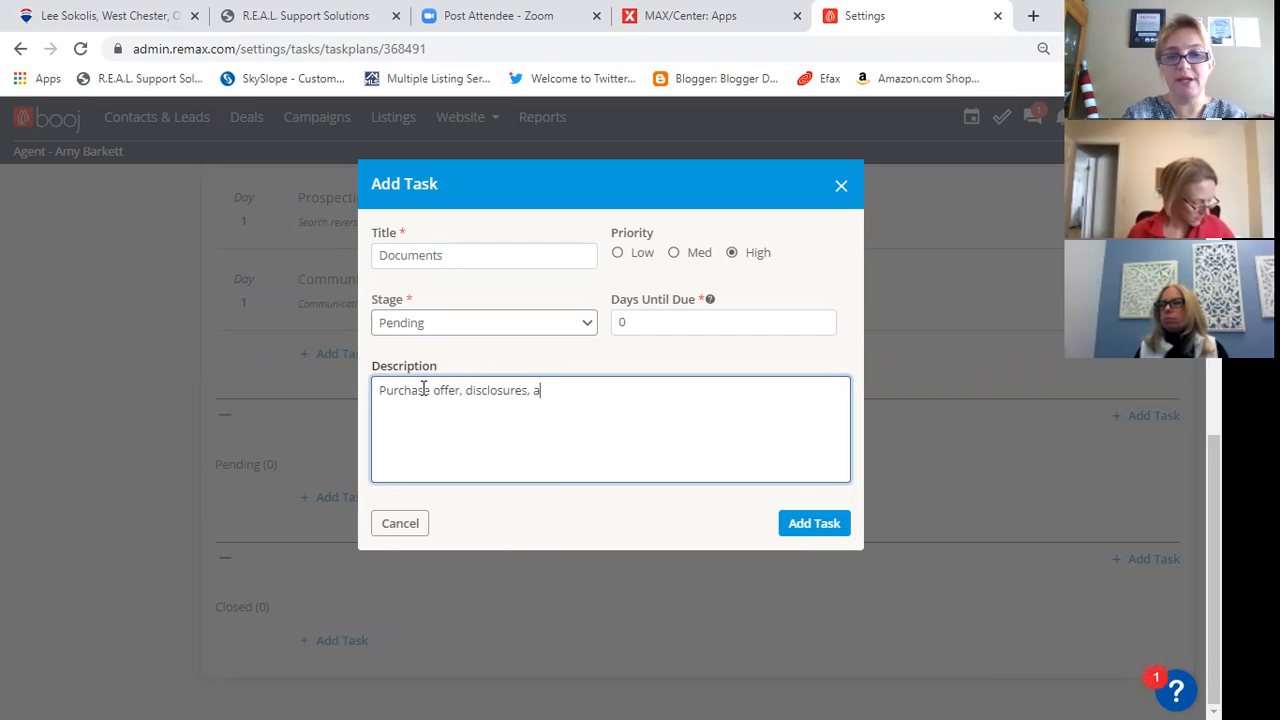
pyautogui.write('ddendums')
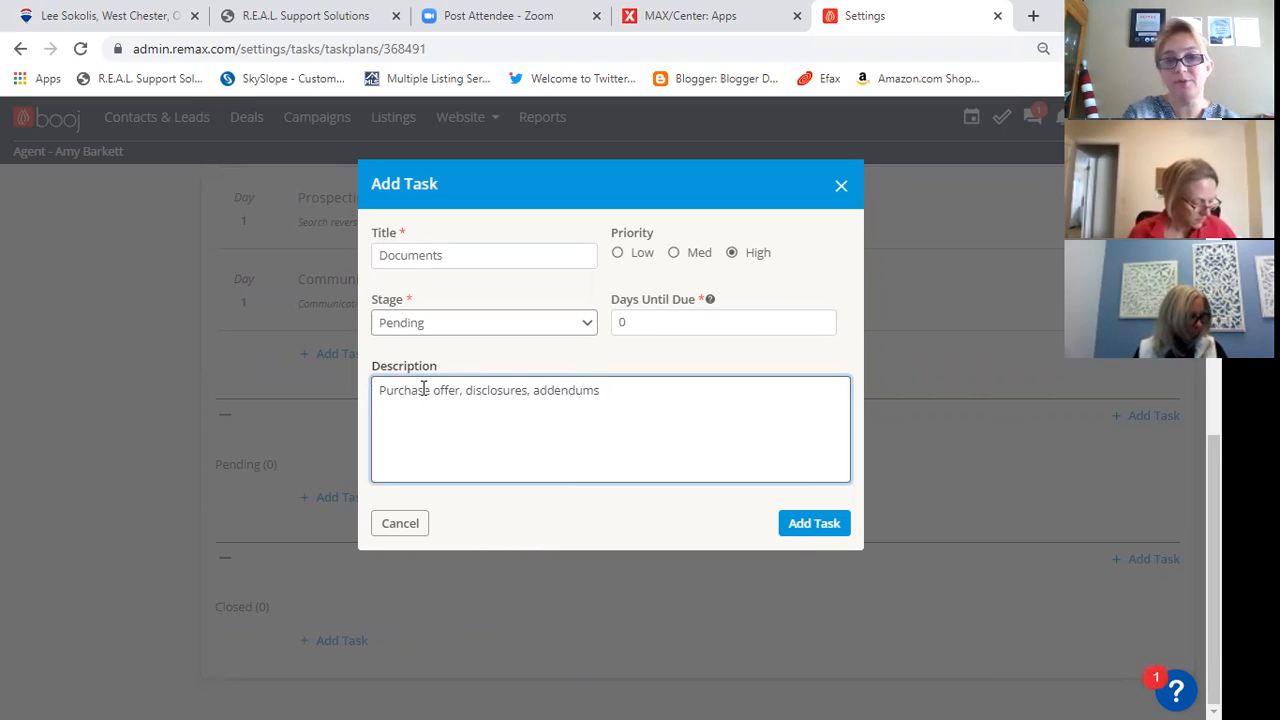
pyautogui.write('.')
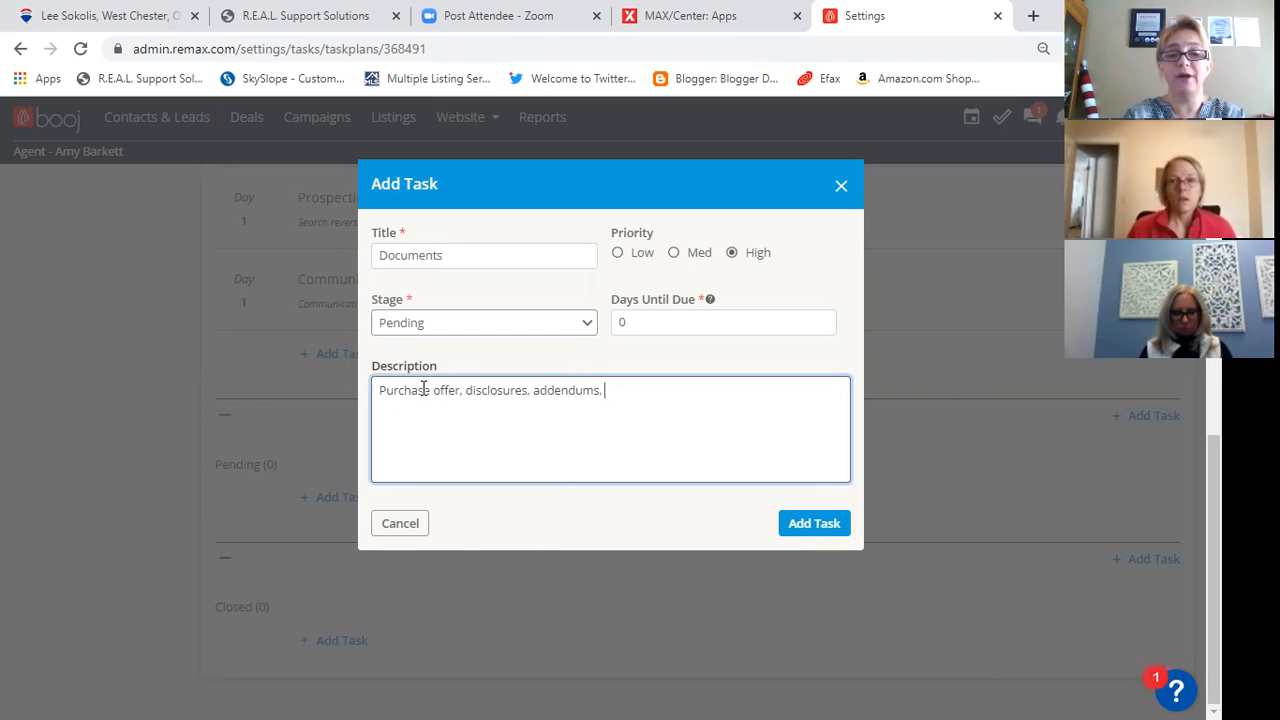
pyautogui.write(' rejec')
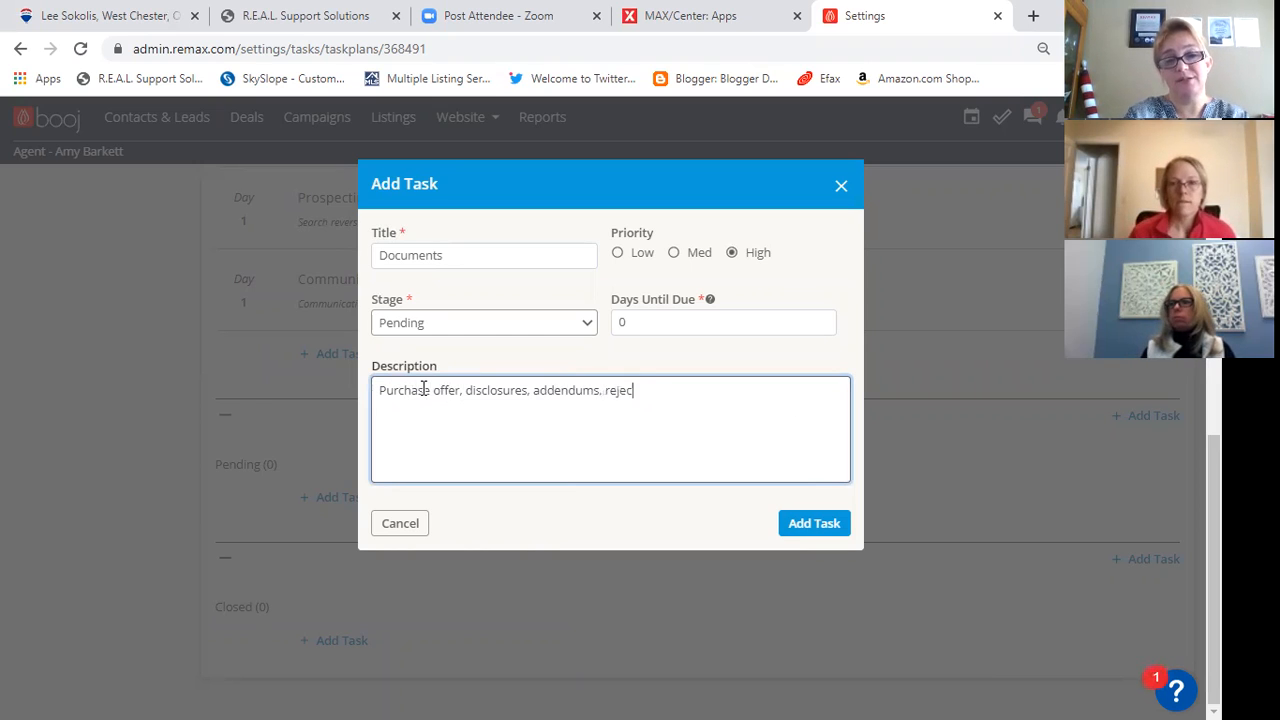
pyautogui.write('tions')
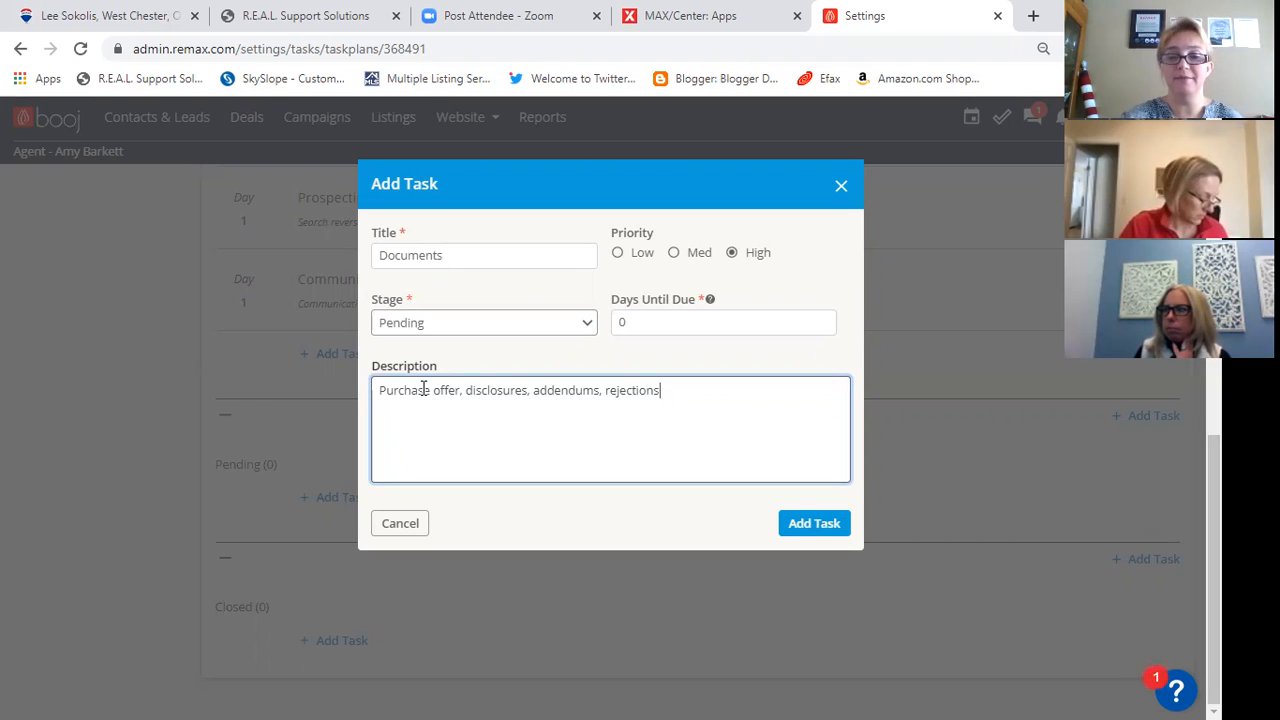
pyautogui.click(814, 525)
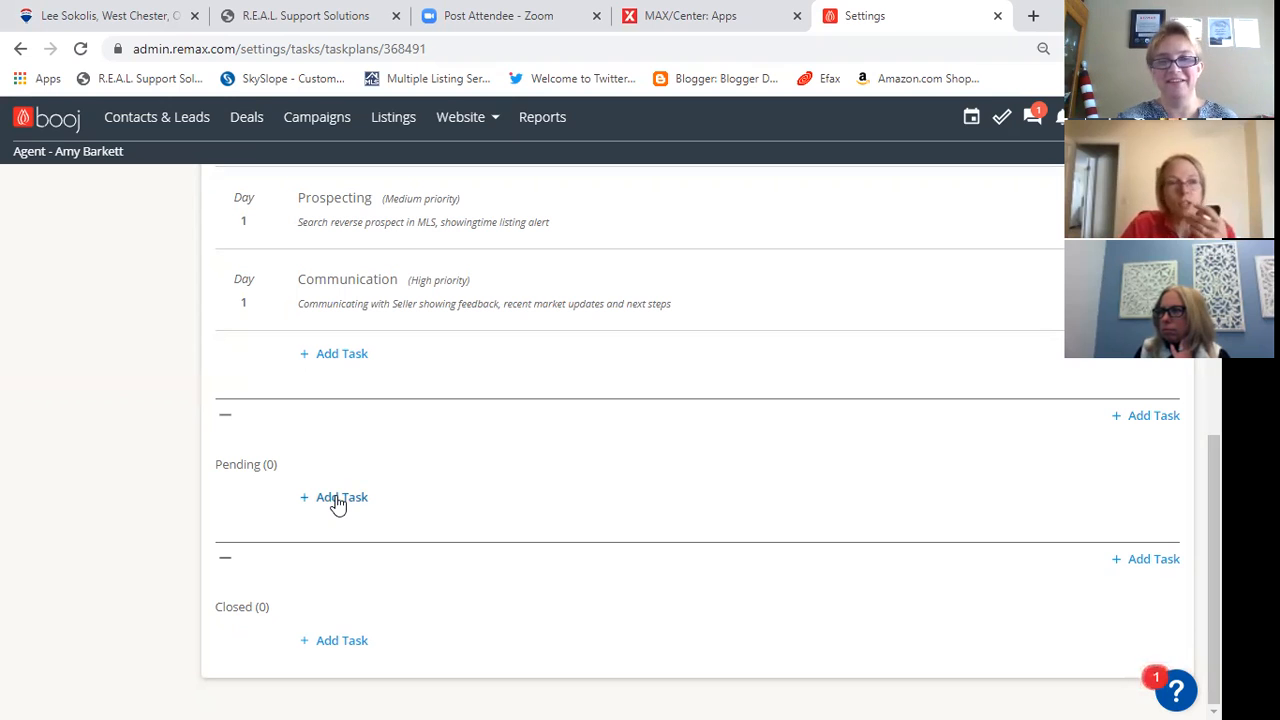
# - Reload the task plan page and collapse its Prospect stage
pyautogui.click(82, 48)
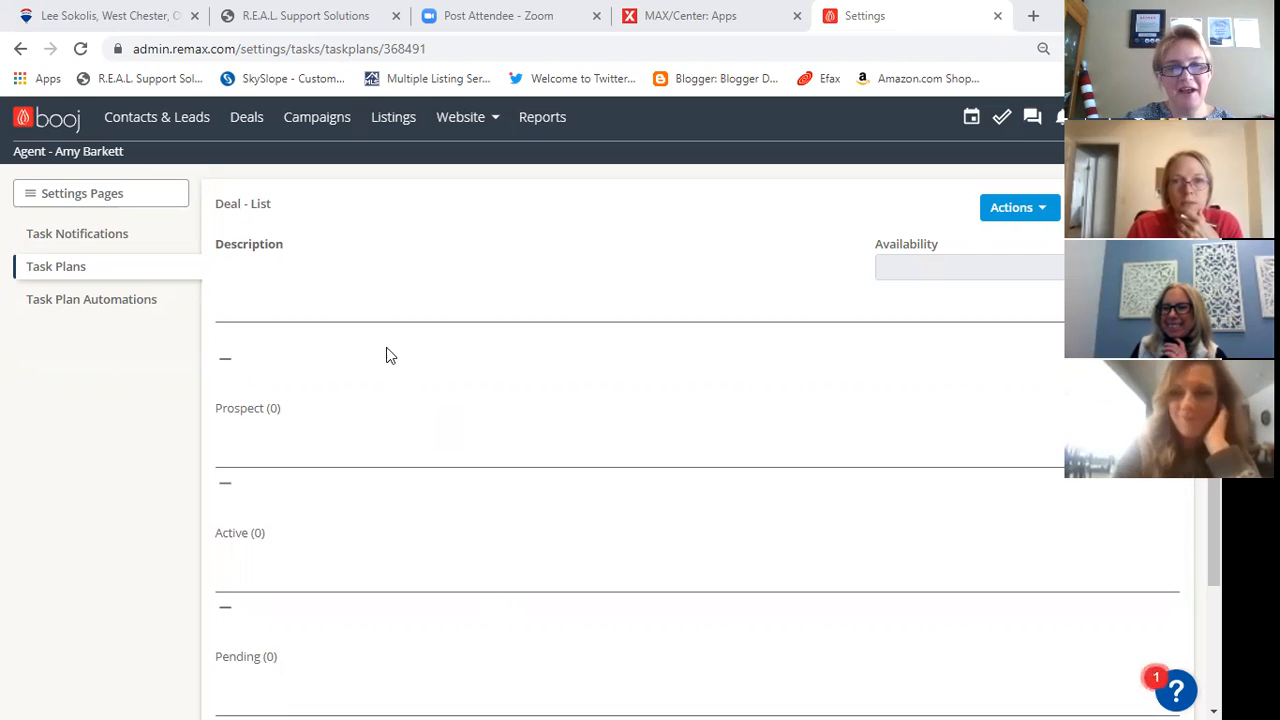
pyautogui.click(322, 369)
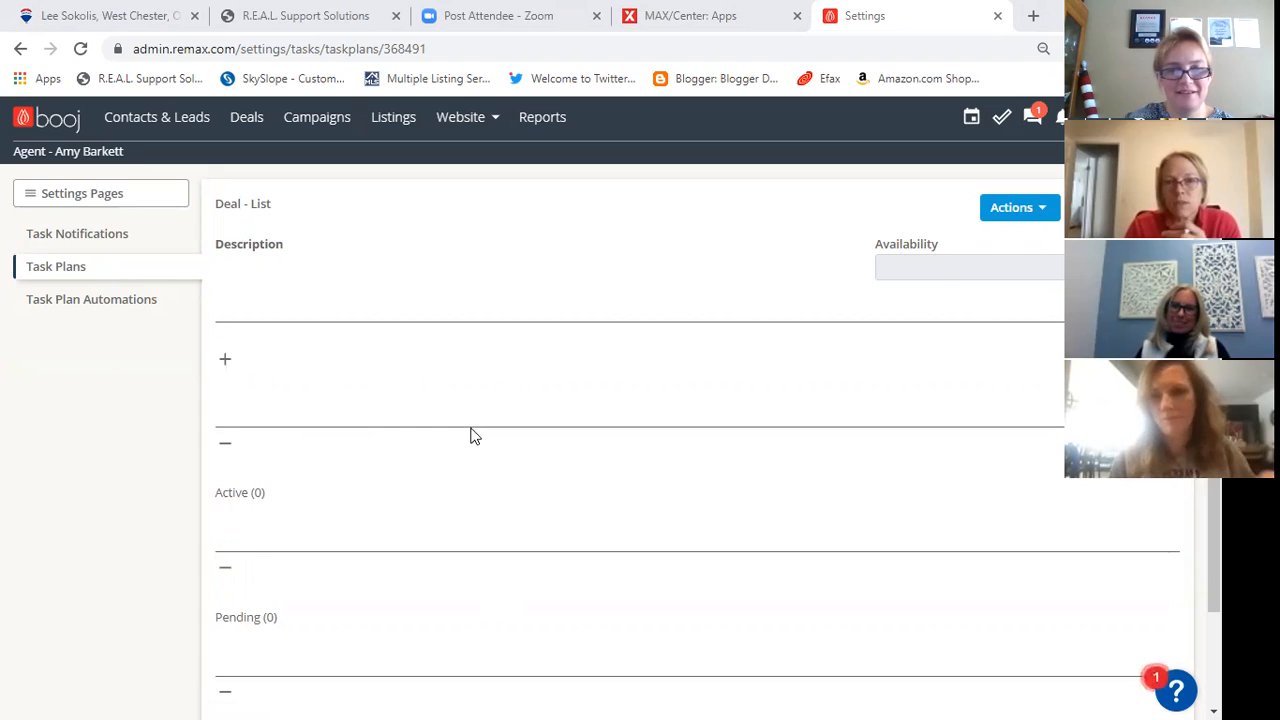
pyautogui.scroll(-2, 430, 508)
pyautogui.scroll(2, 433, 516)
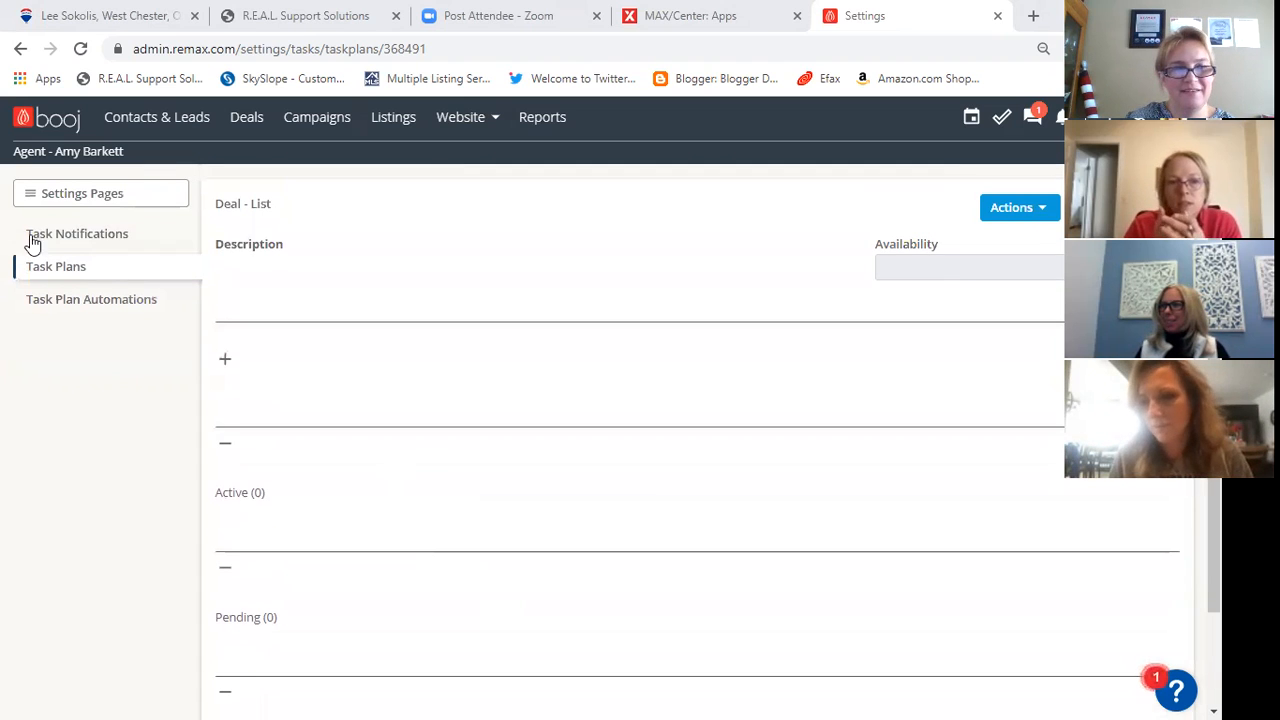
# - Reopen the Deal - List task plan last updated 02/09/2021 from the list of task plans
pyautogui.click(73, 234)
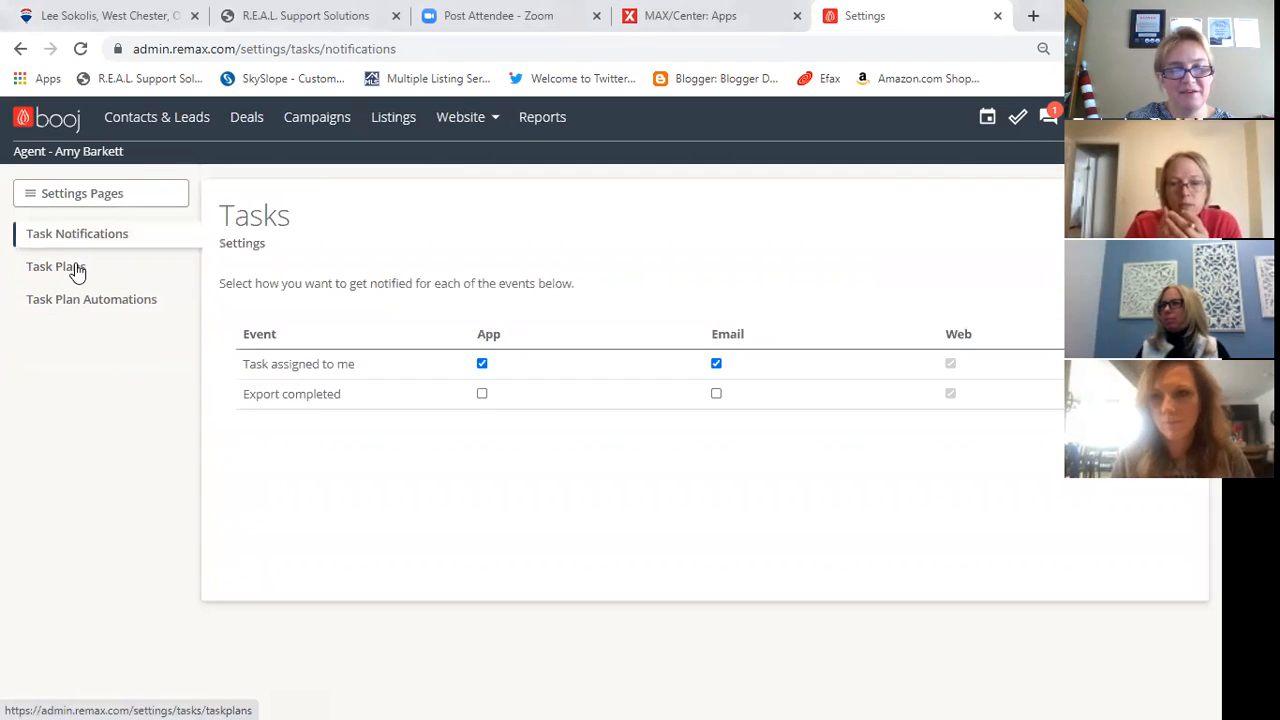
pyautogui.click(76, 266)
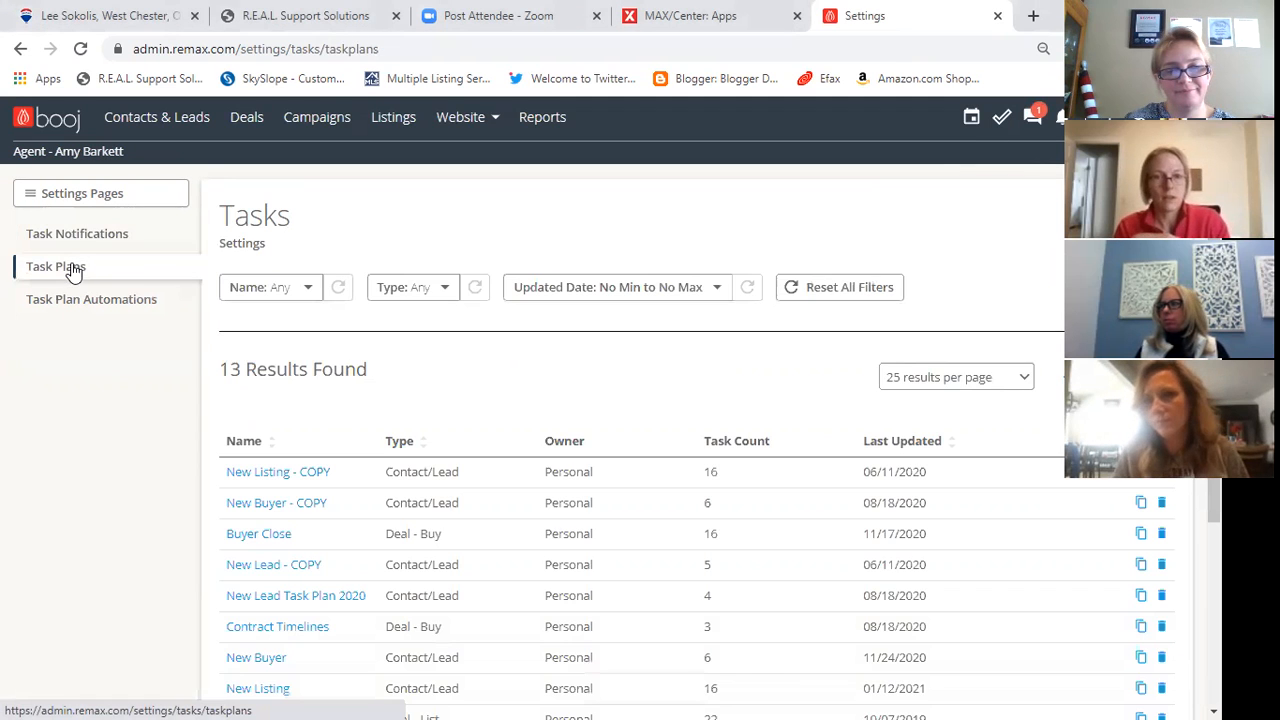
pyautogui.scroll(-1, 643, 484)
pyautogui.scroll(-5, 643, 476)
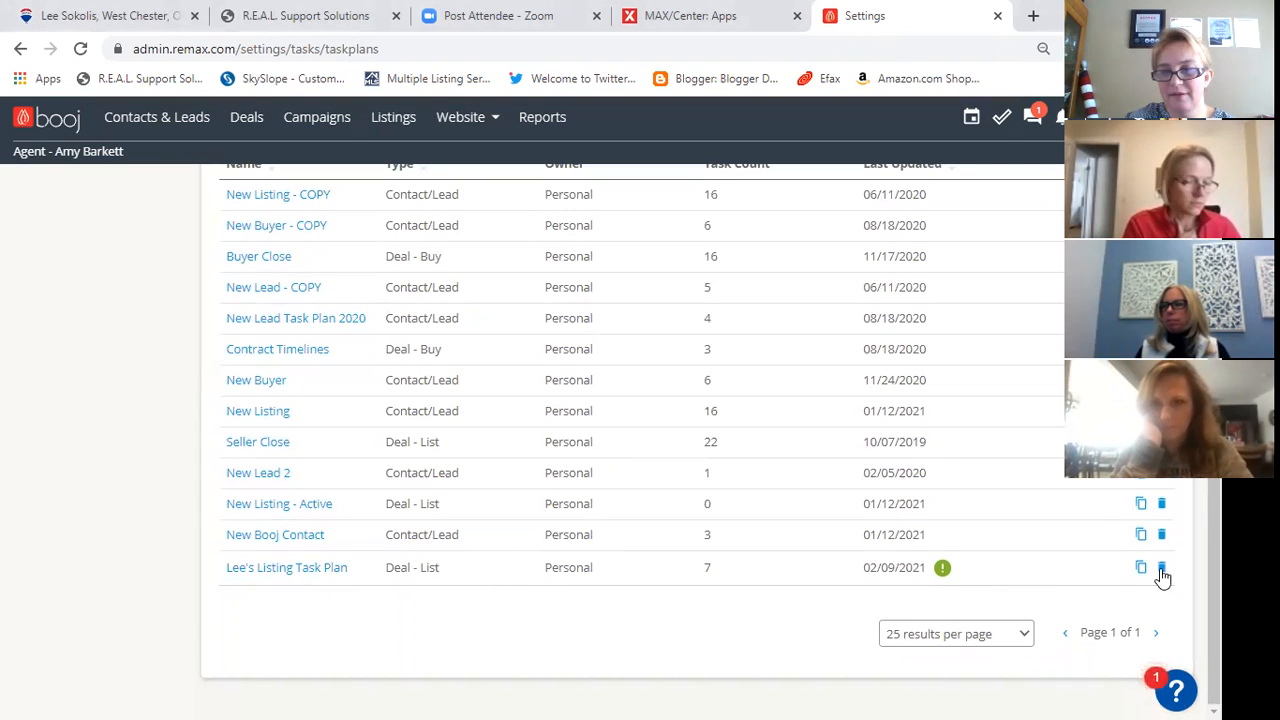
pyautogui.click(318, 569)
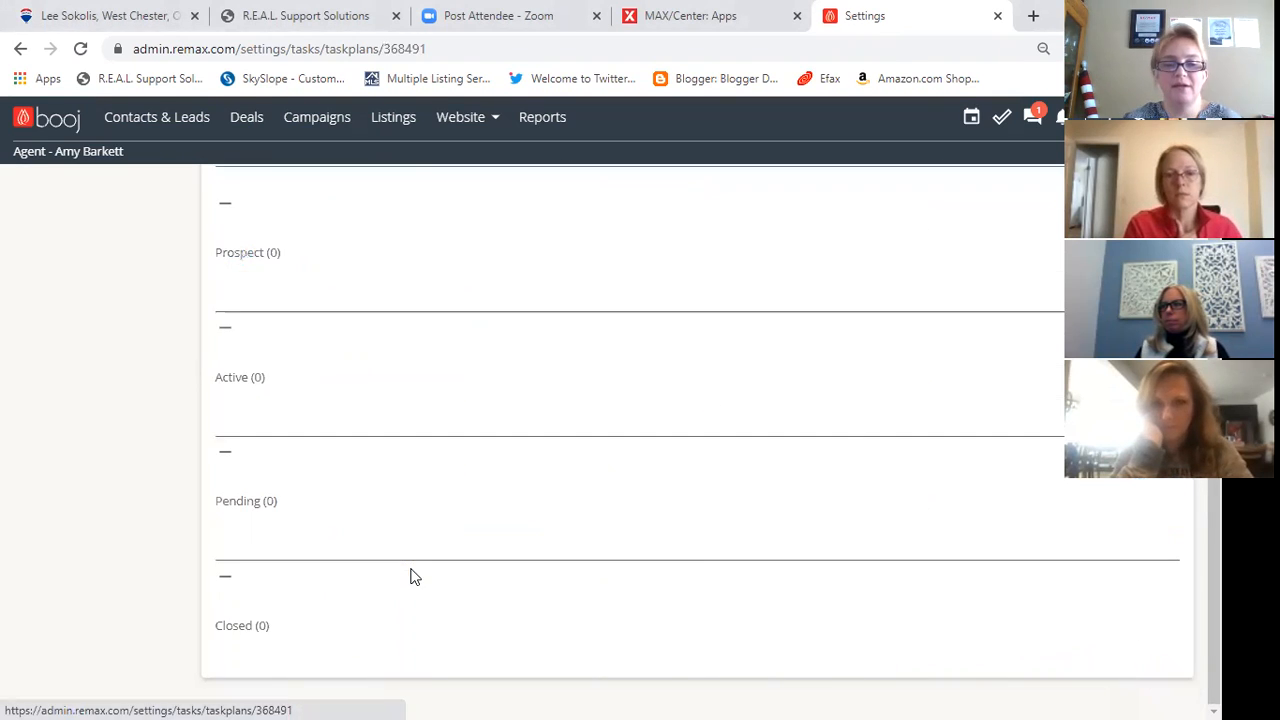
# - Set the listing task plan's availability to Personal
pyautogui.scroll(2, 374, 417)
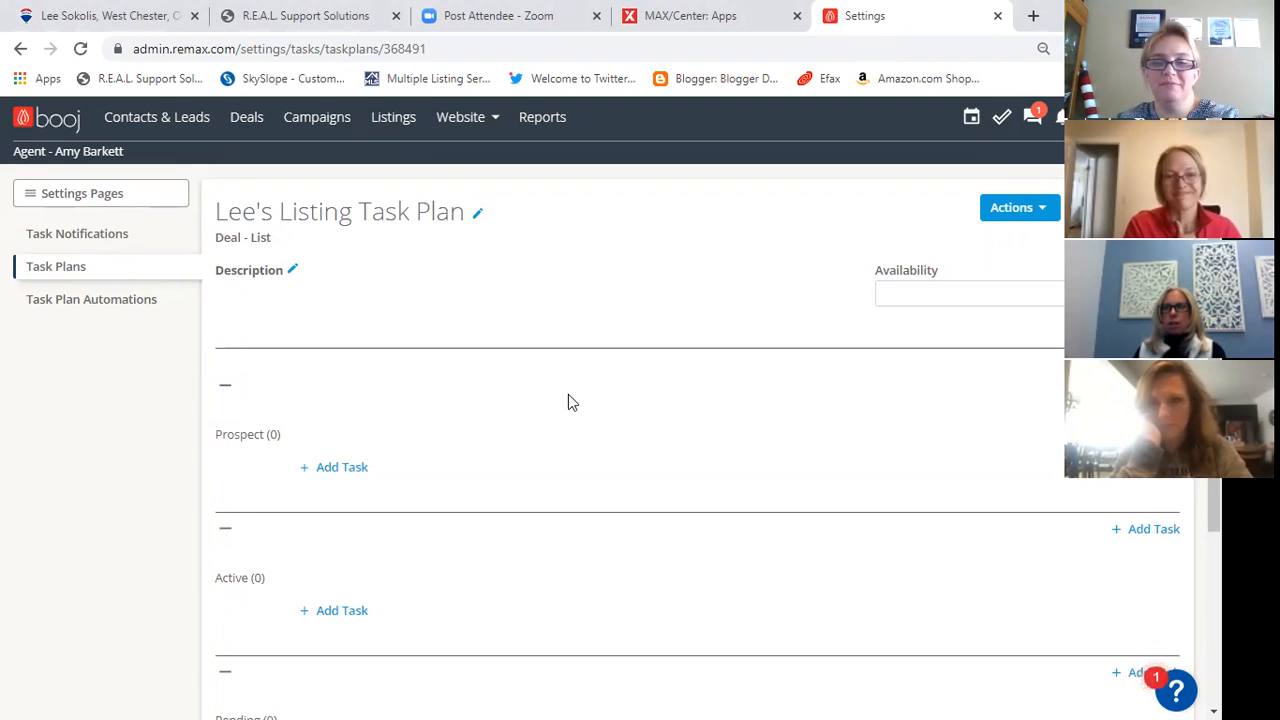
pyautogui.click(894, 296)
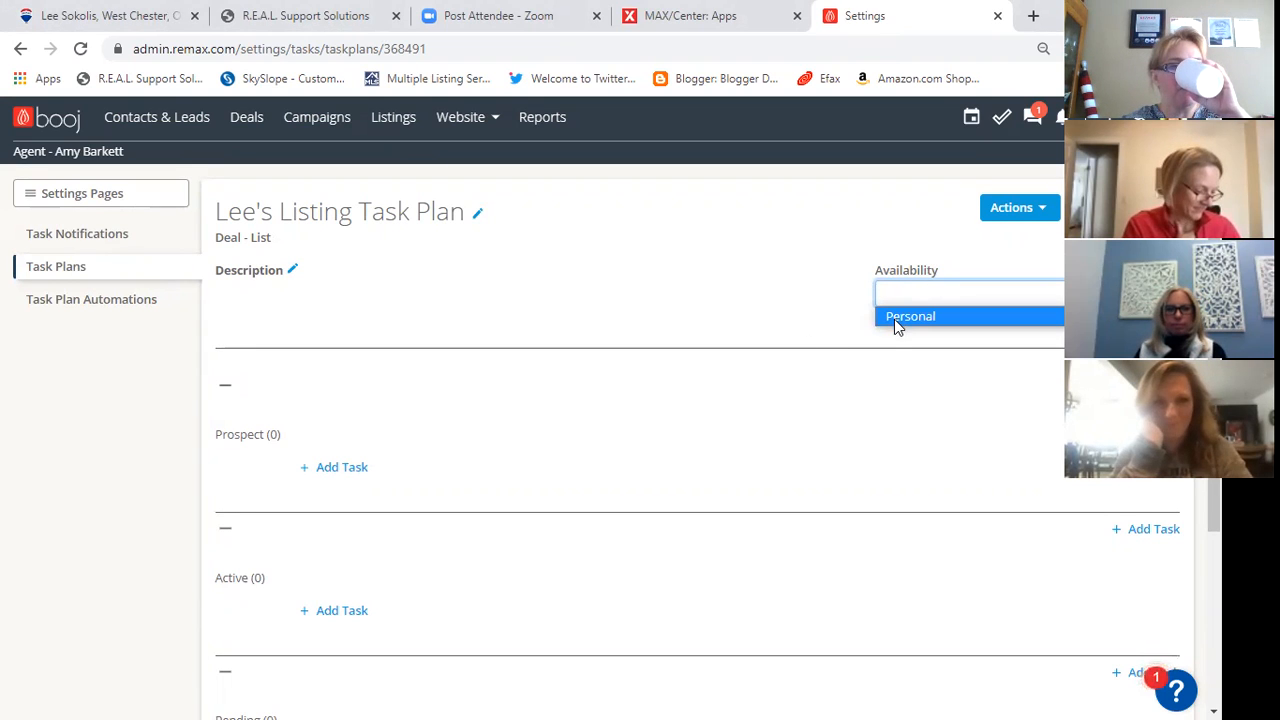
pyautogui.click(894, 317)
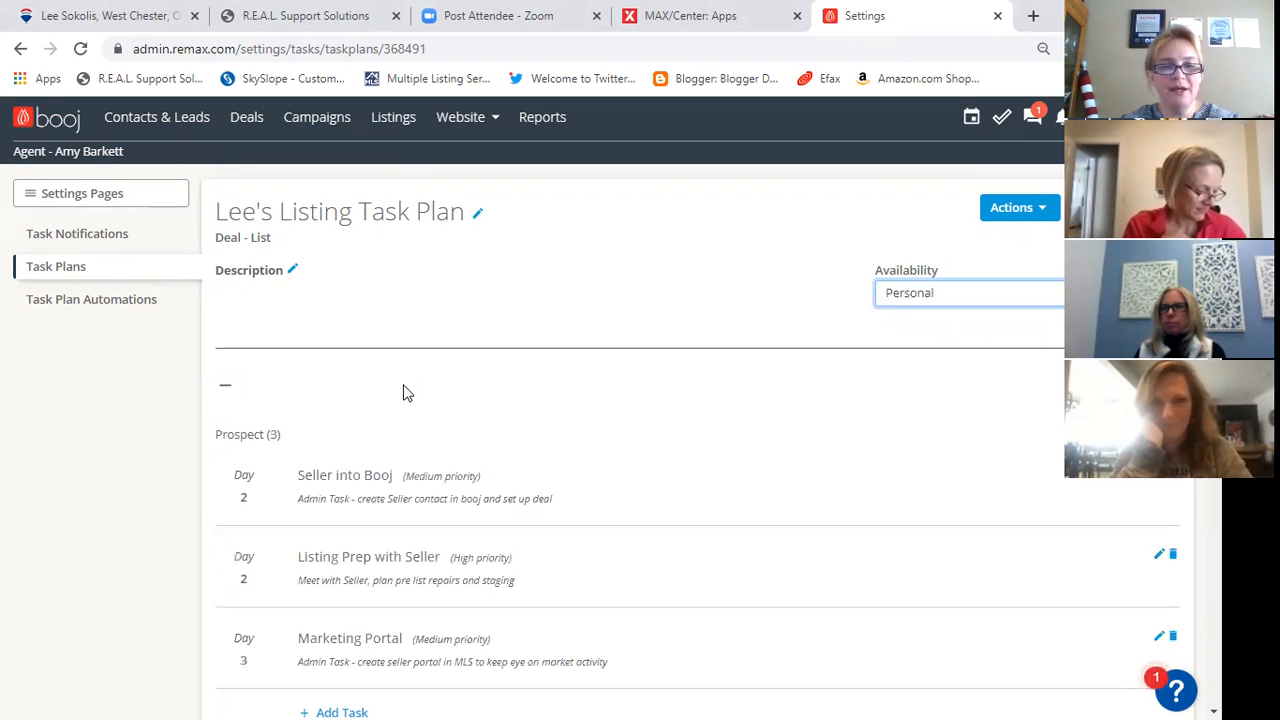
# - Start a Pending-stage task titled "Marketing Update" with Med priority, due in 1 day
pyautogui.scroll(-1, 408, 393)
pyautogui.scroll(-1, 401, 390)
pyautogui.scroll(-3, 400, 395)
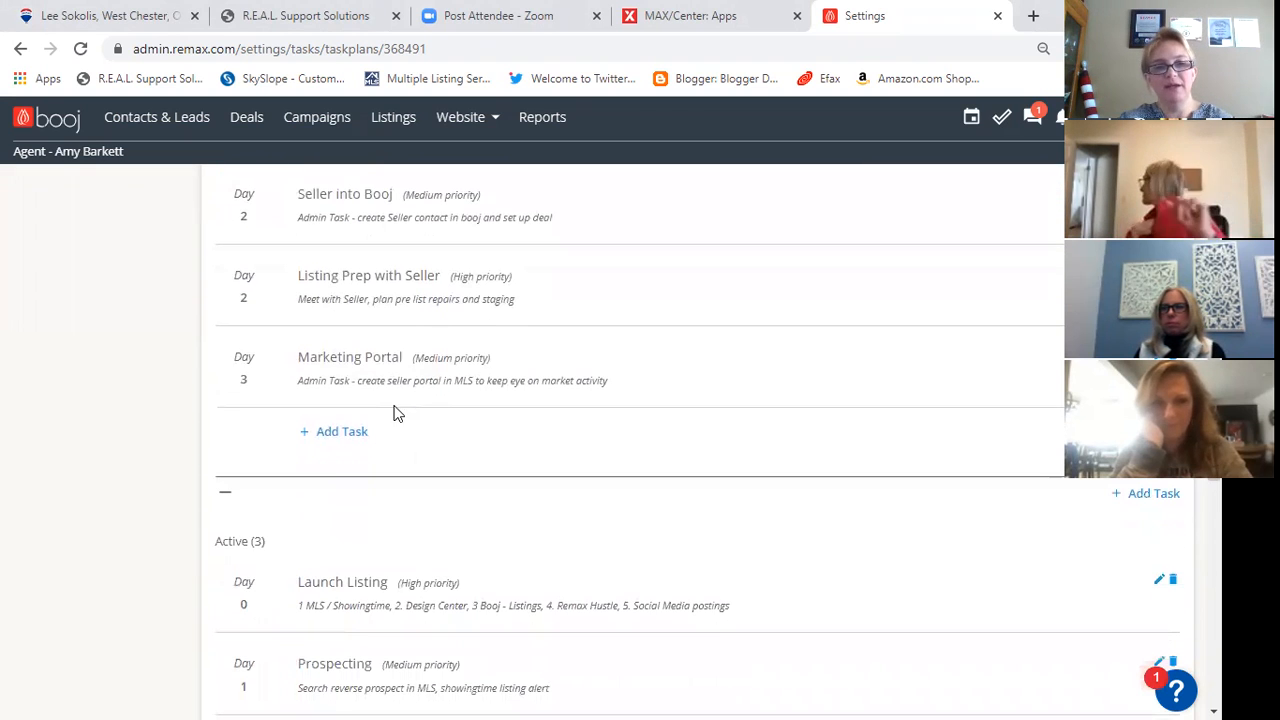
pyautogui.scroll(-3, 410, 365)
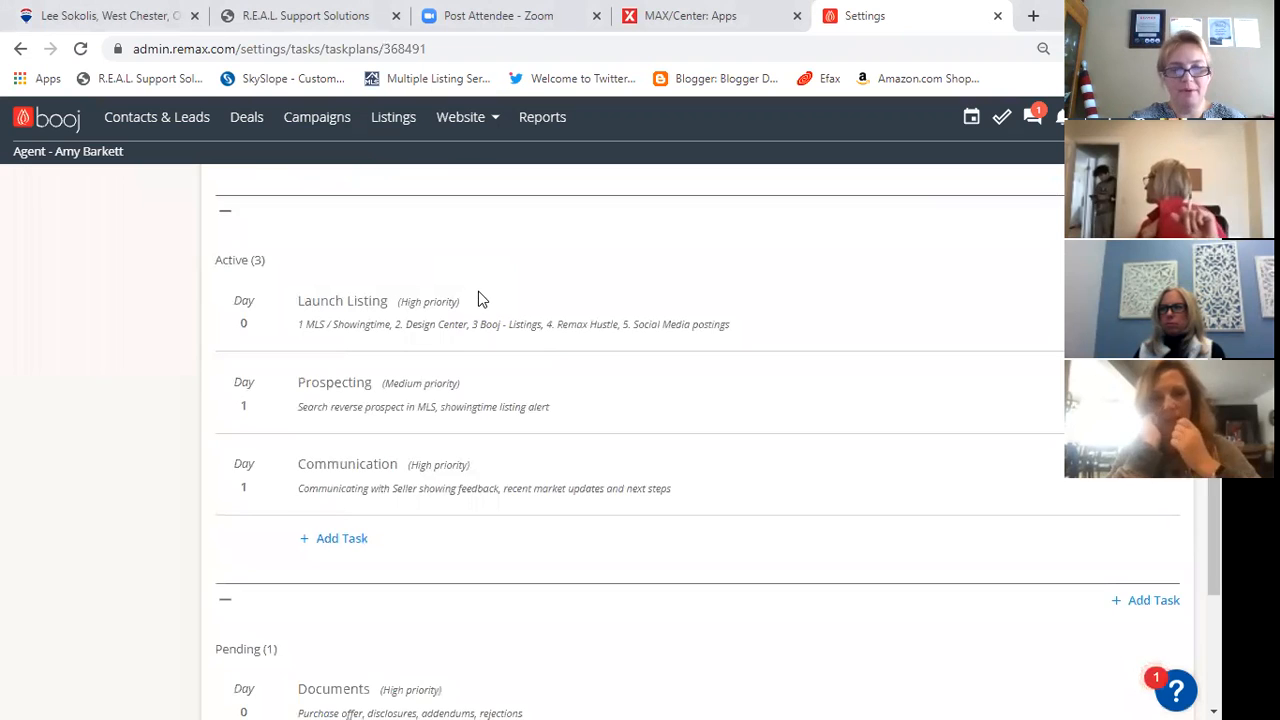
pyautogui.scroll(-1, 465, 300)
pyautogui.scroll(-2, 458, 306)
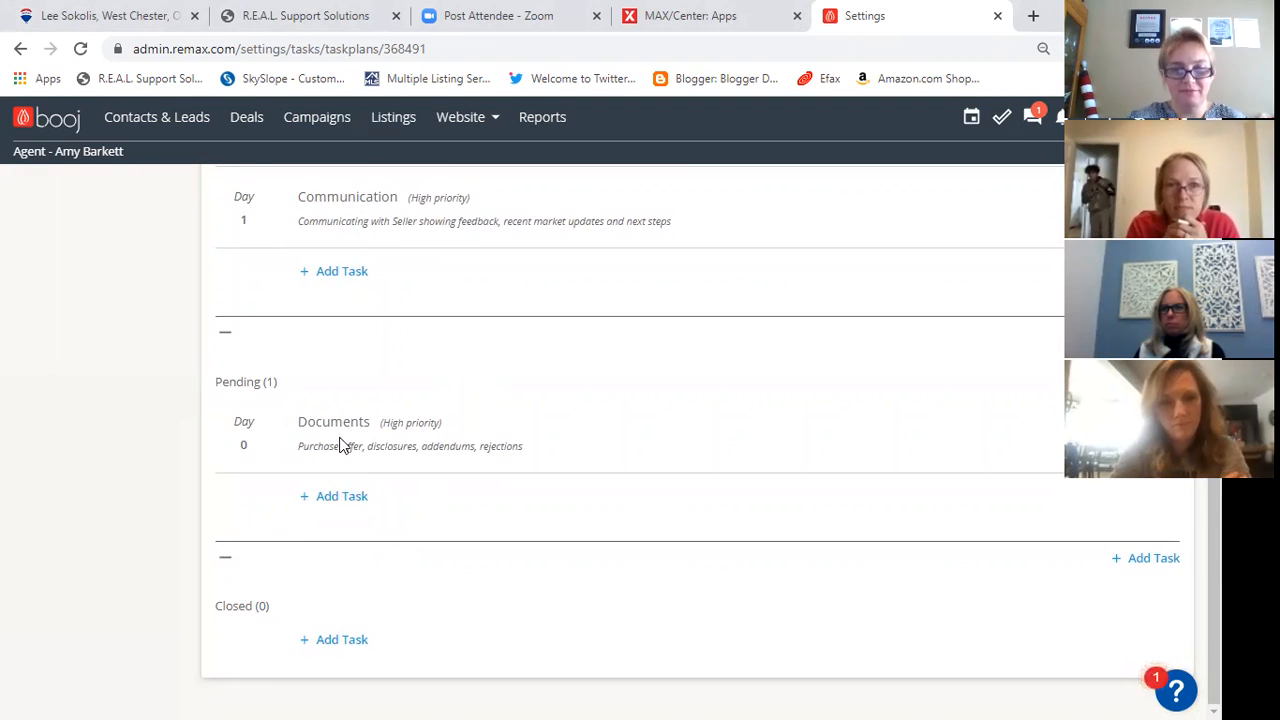
pyautogui.click(329, 500)
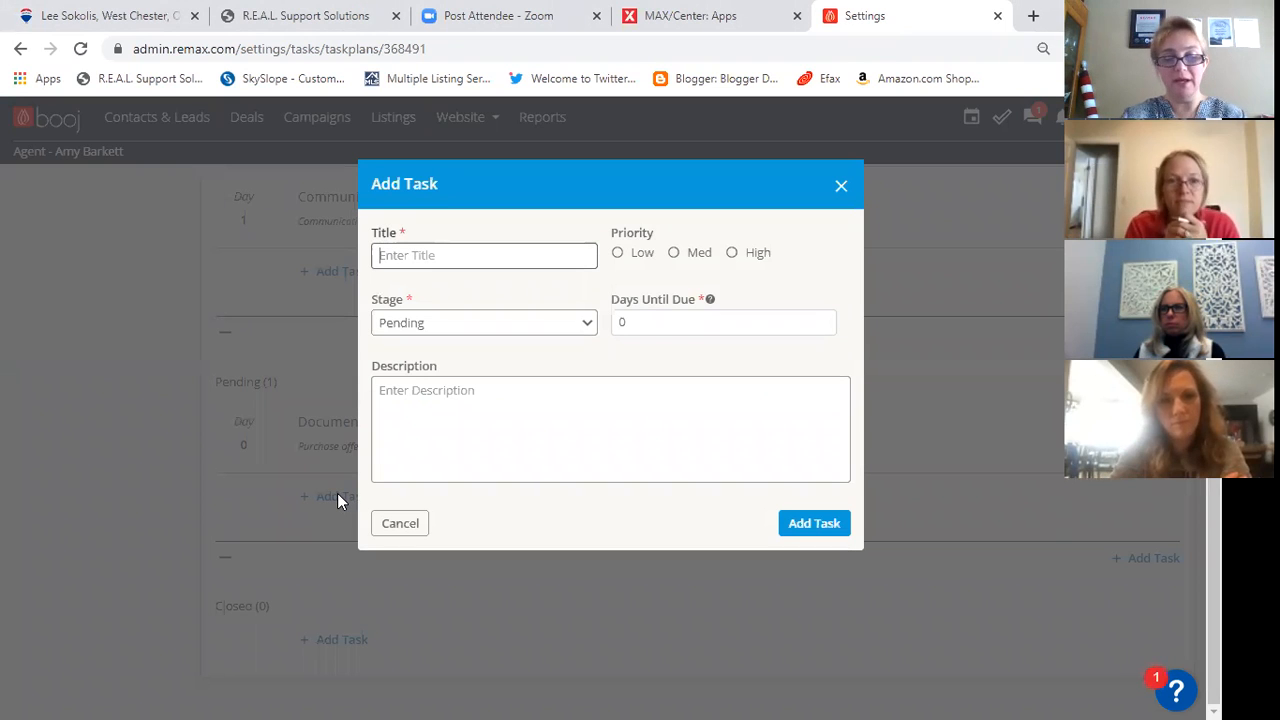
pyautogui.write('P')
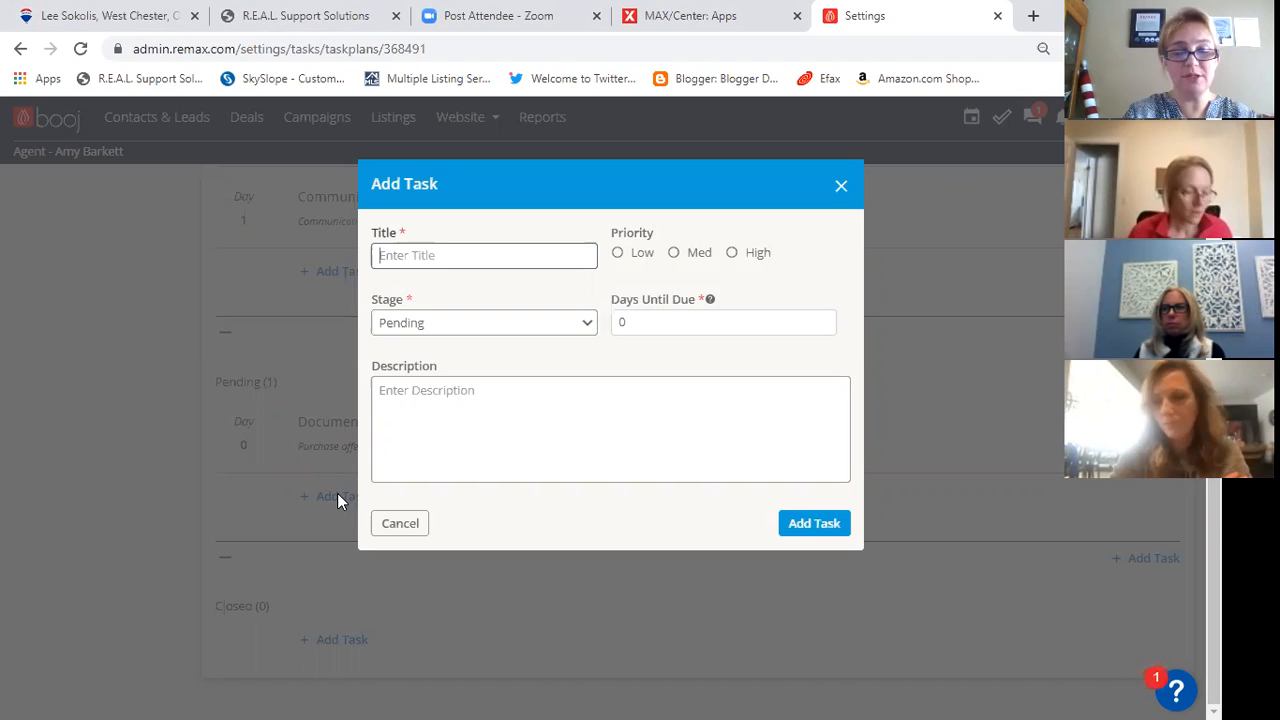
pyautogui.press('BackSpace')
pyautogui.write('Marketing Update')
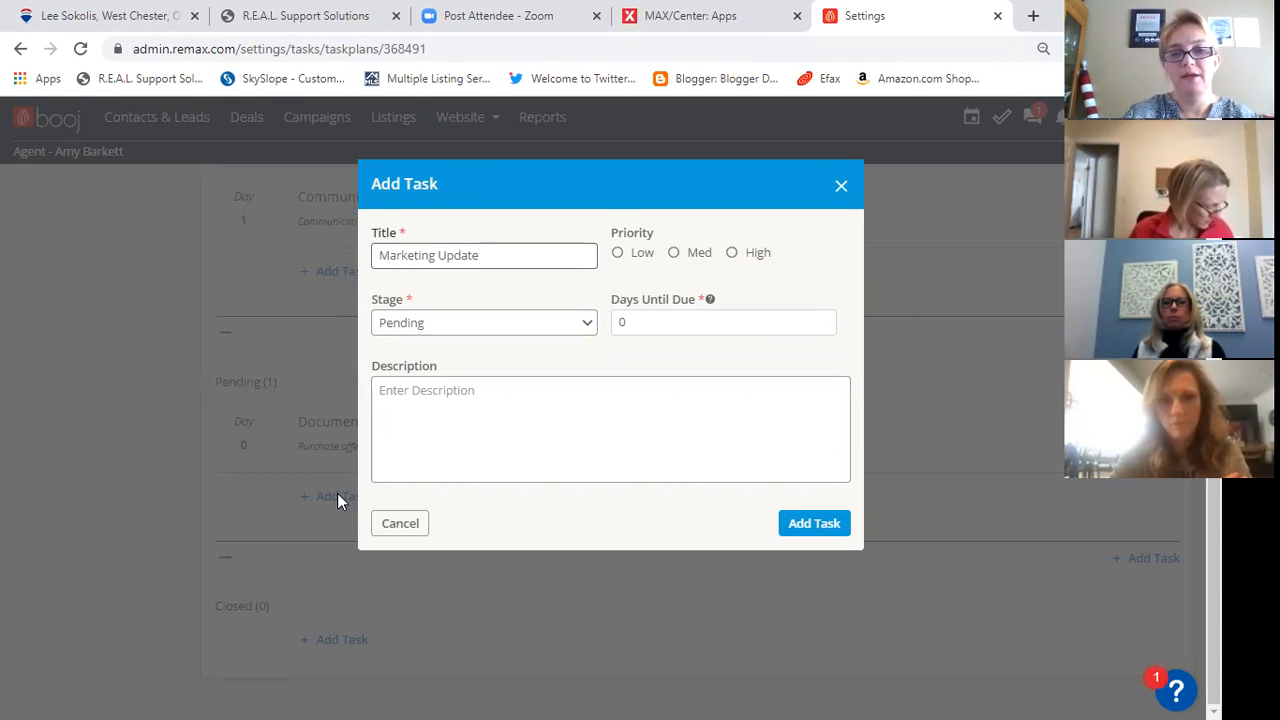
pyautogui.click(695, 257)
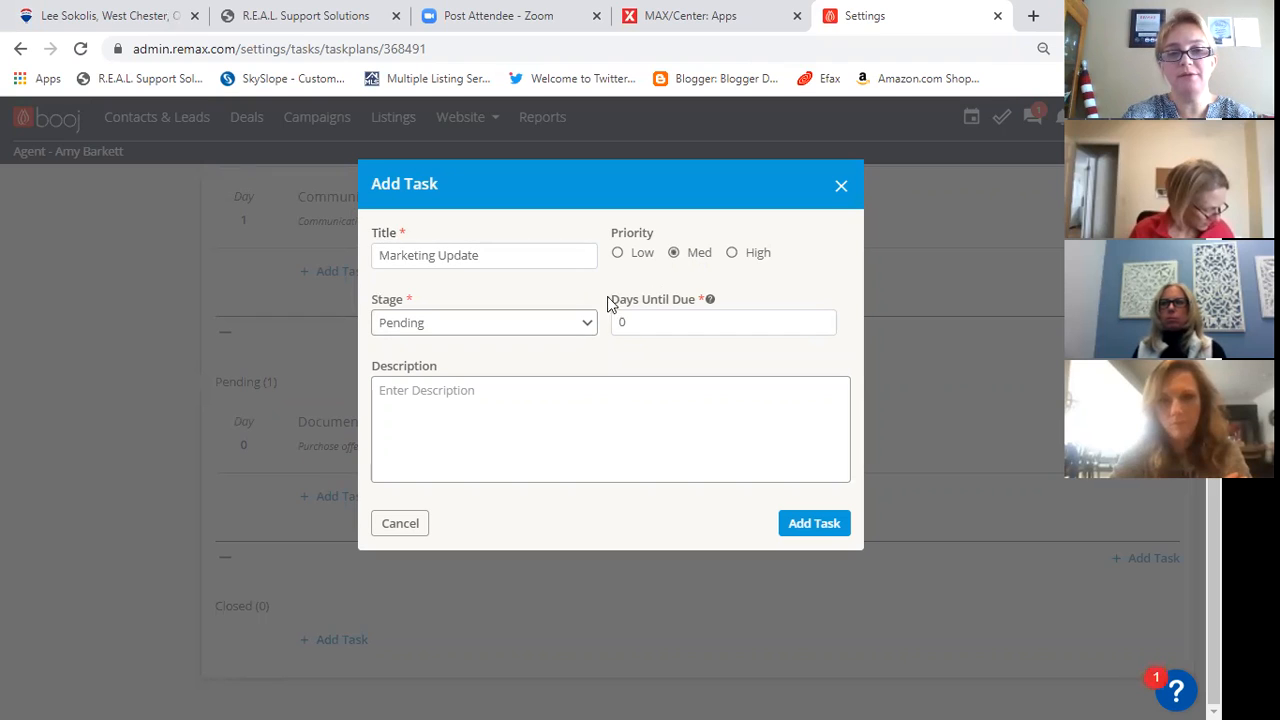
pyautogui.click(637, 325)
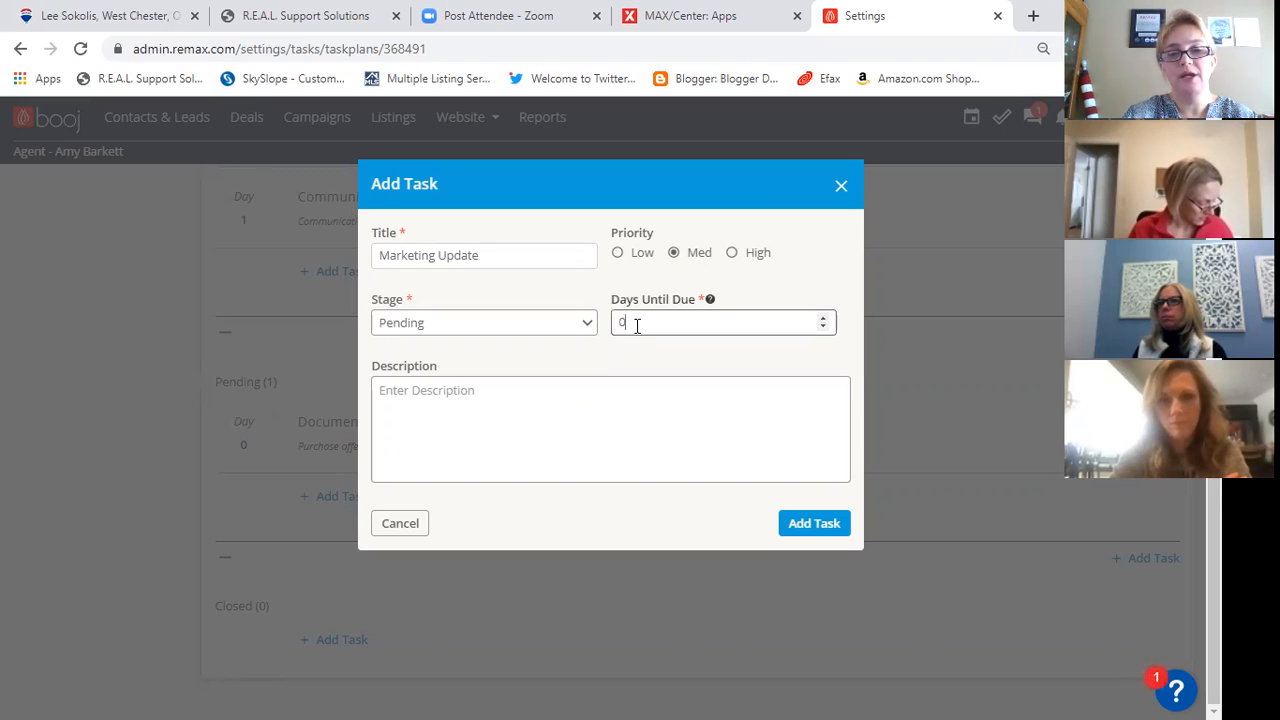
pyautogui.press('BackSpace')
pyautogui.write('1')
# - Describe the Marketing Update task as "1 Design Center, 2 Booj Listings, 3 Social Media" and submit it to the plan
pyautogui.click(481, 392)
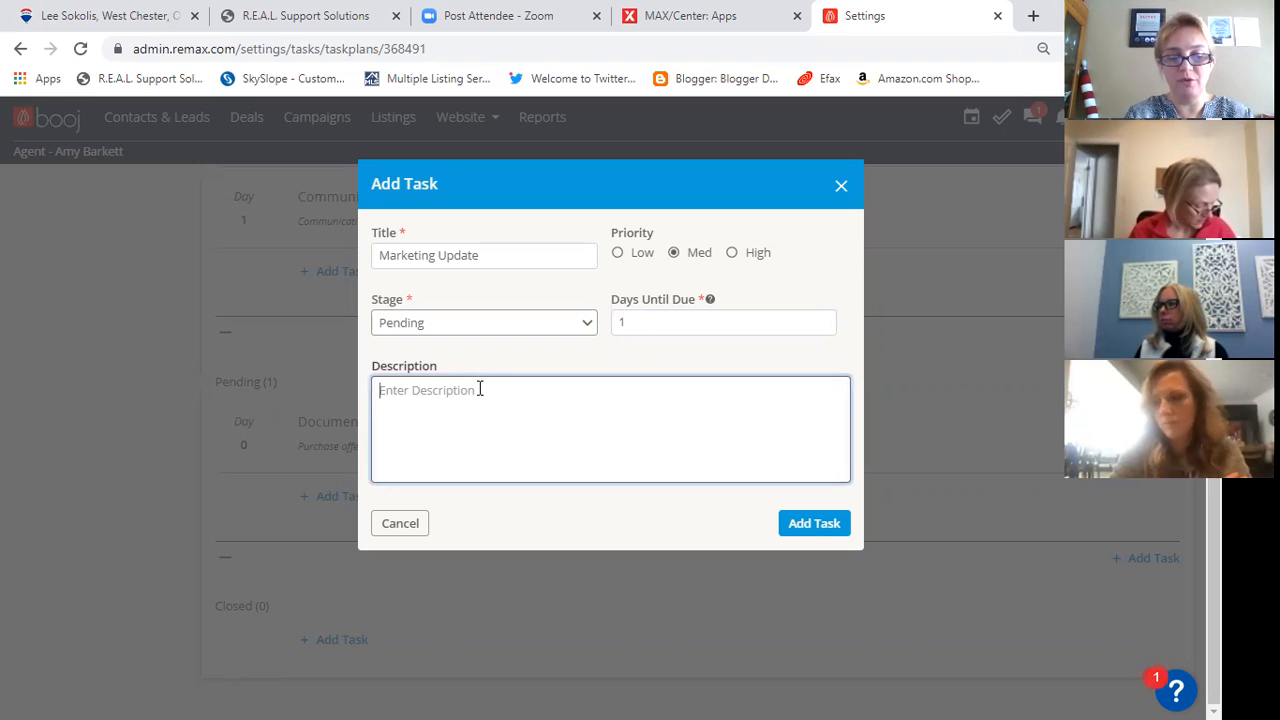
pyautogui.write('Th')
pyautogui.press('BackSpace')
pyautogui.press('BackSpace')
pyautogui.write('1')
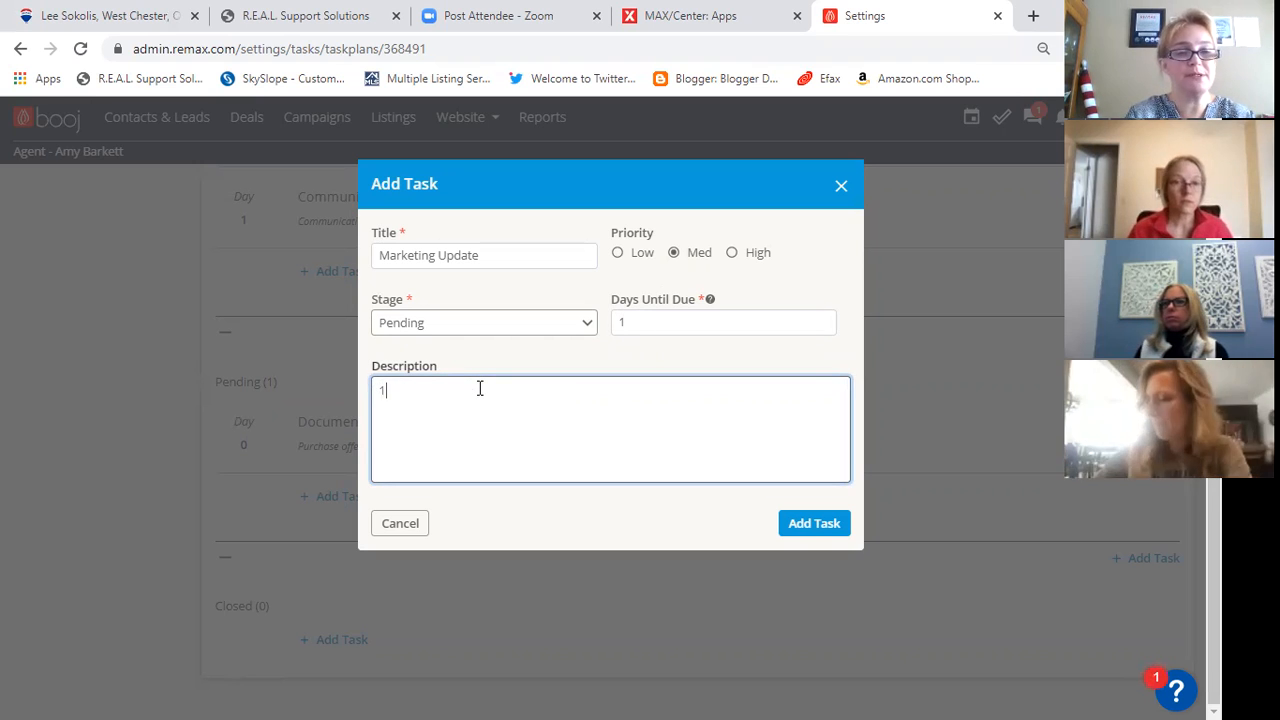
pyautogui.write(' Design Center')
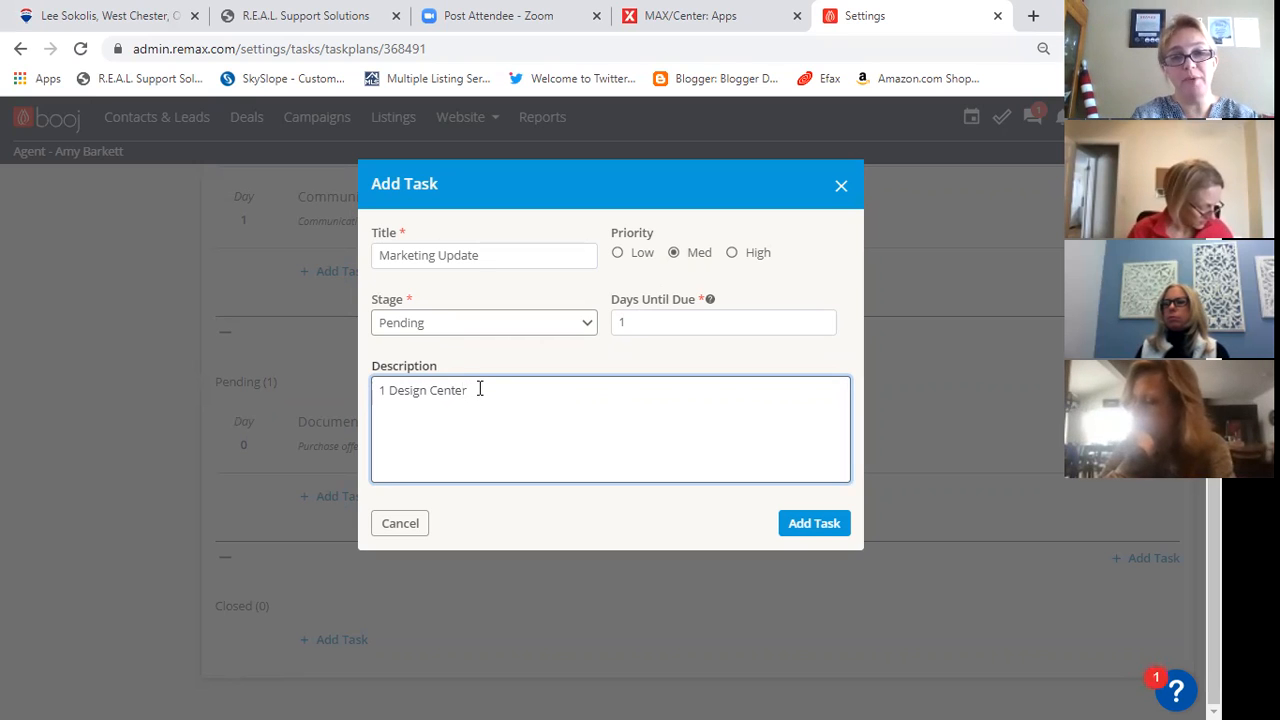
pyautogui.write(', ')
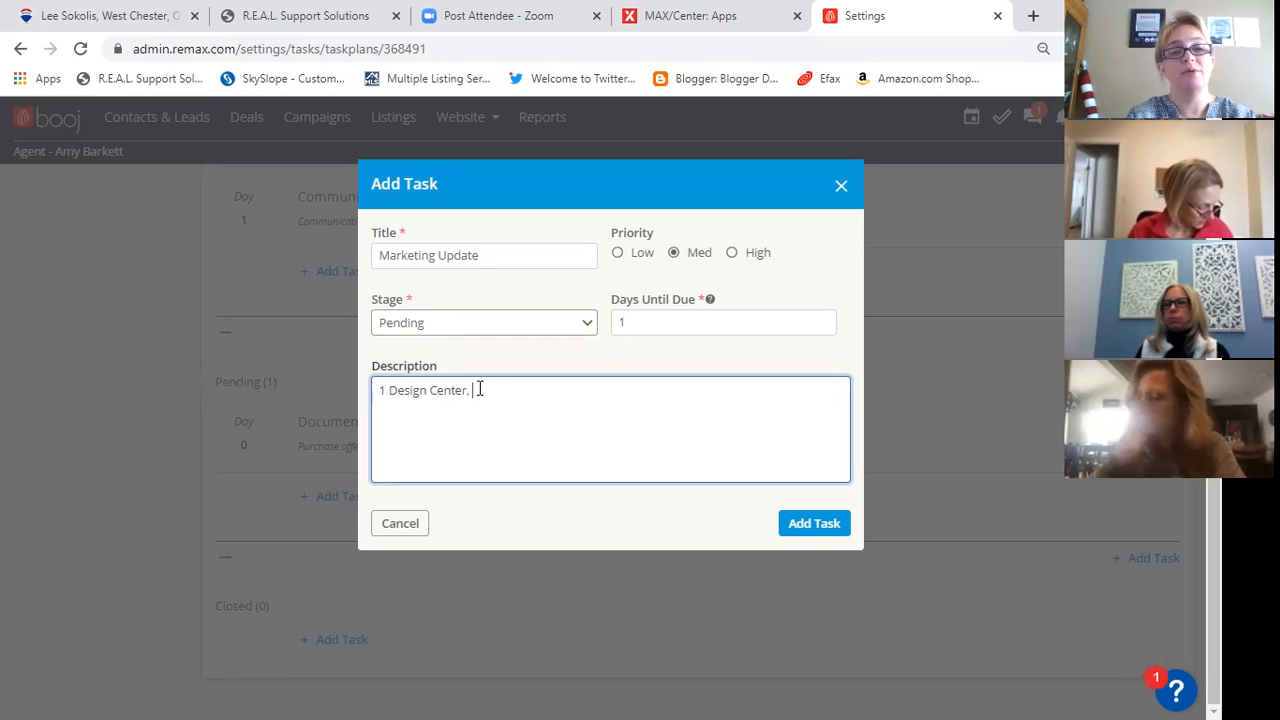
pyautogui.write('2 Booj List')
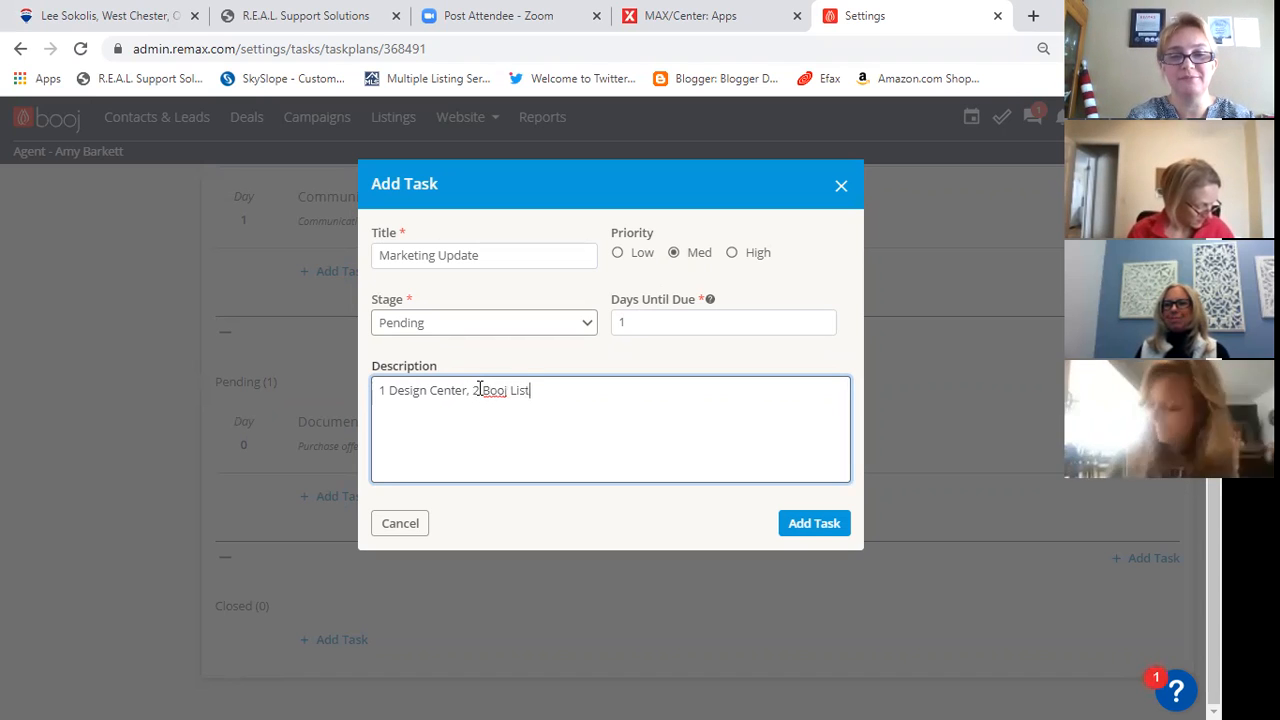
pyautogui.write('ings, 3 ')
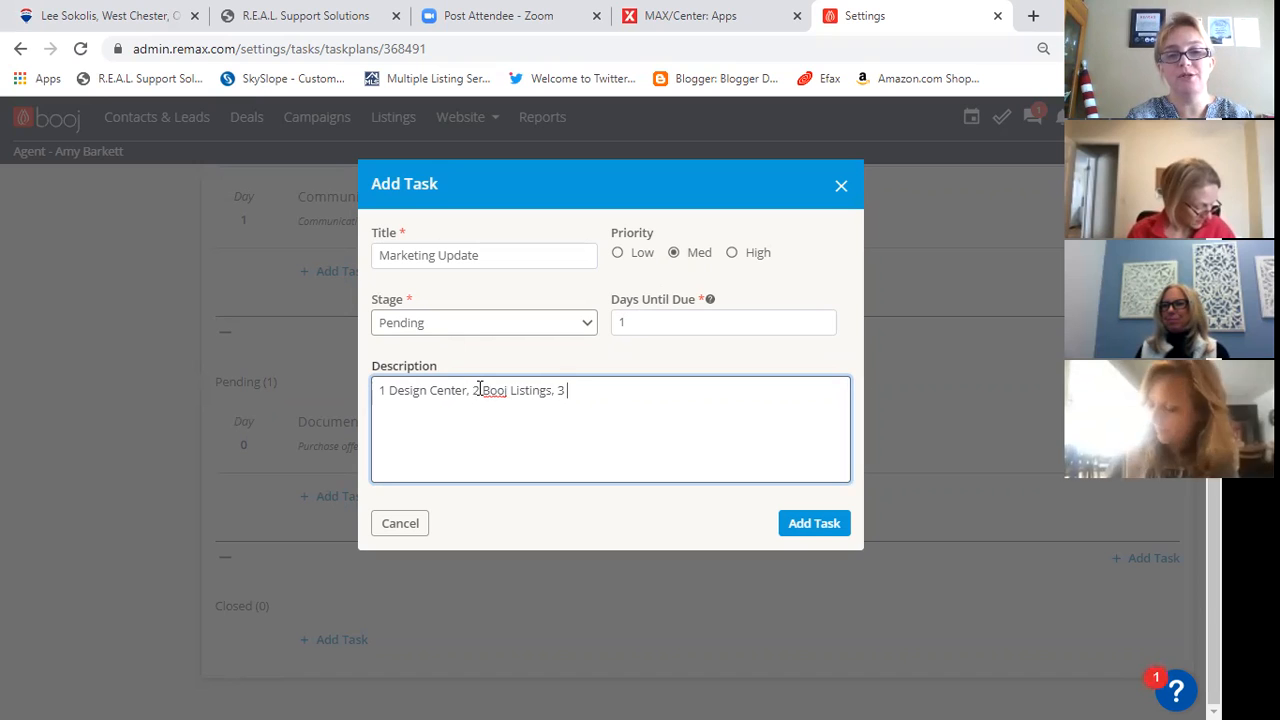
pyautogui.write('Social Media')
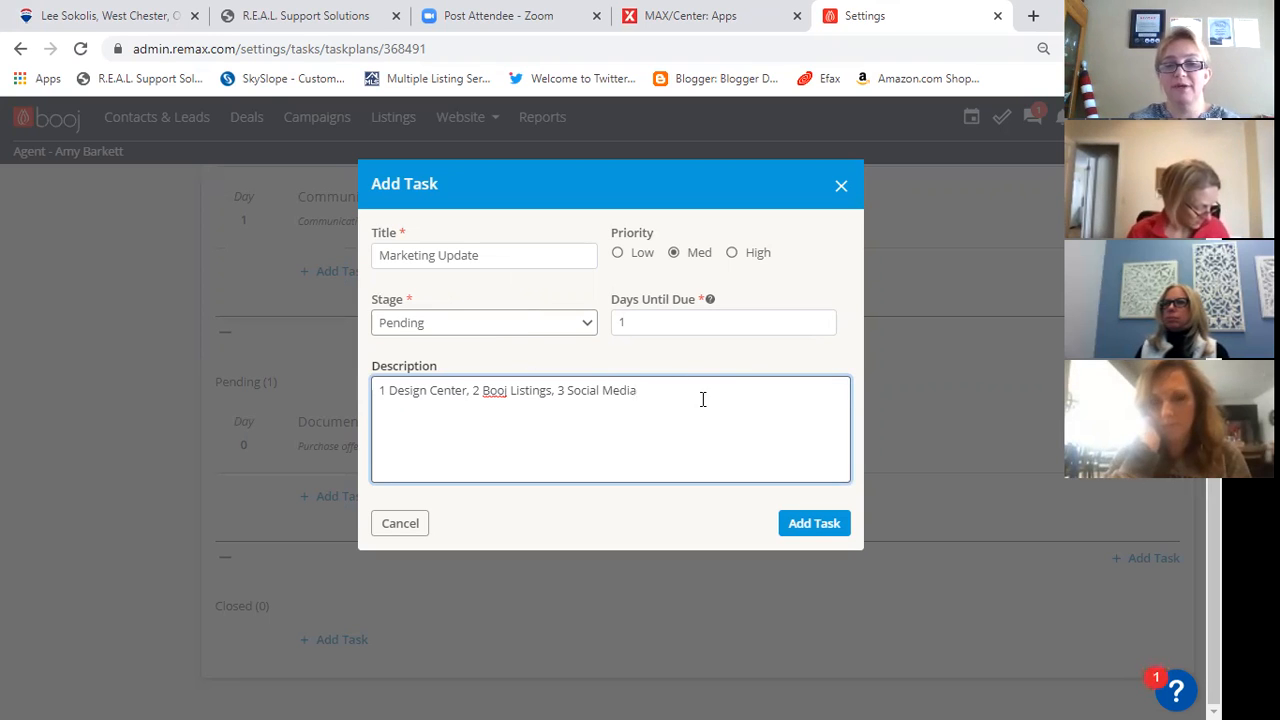
pyautogui.click(796, 527)
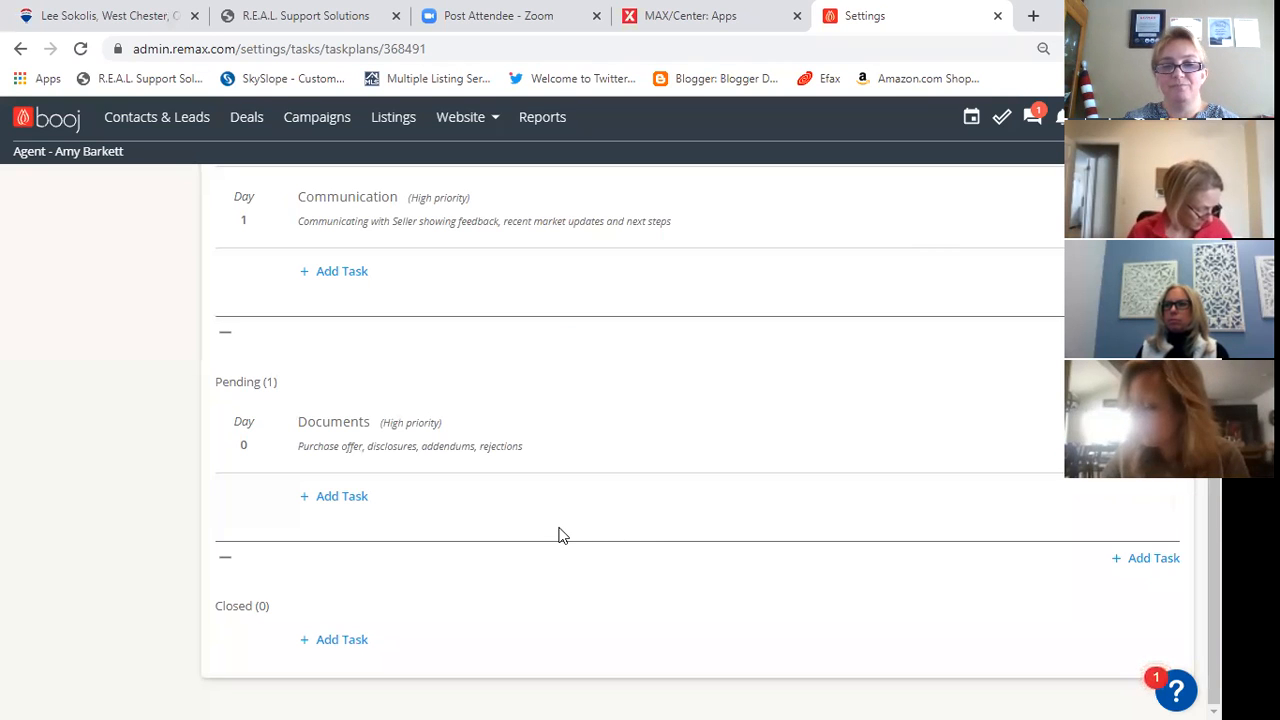
# - Start a Pending-stage task titled "Contract Contingencies 1" with High priority, due in 3 days
pyautogui.click(342, 497)
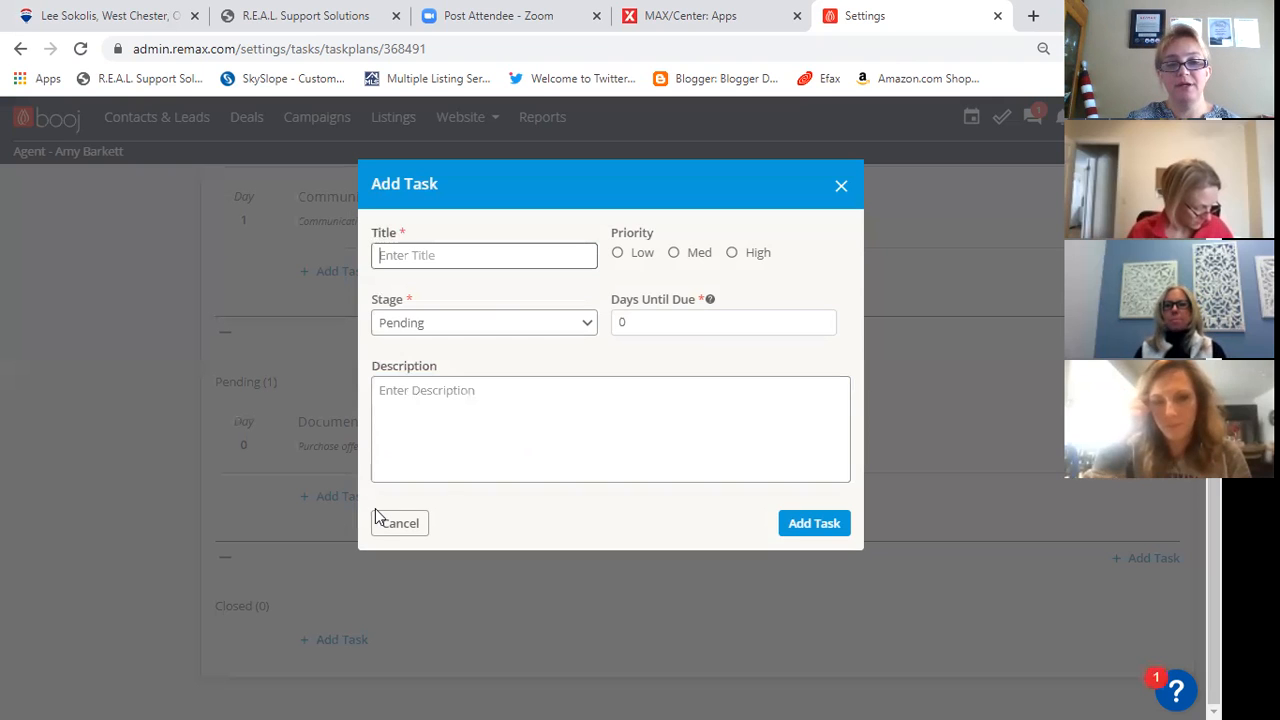
pyautogui.write('Con')
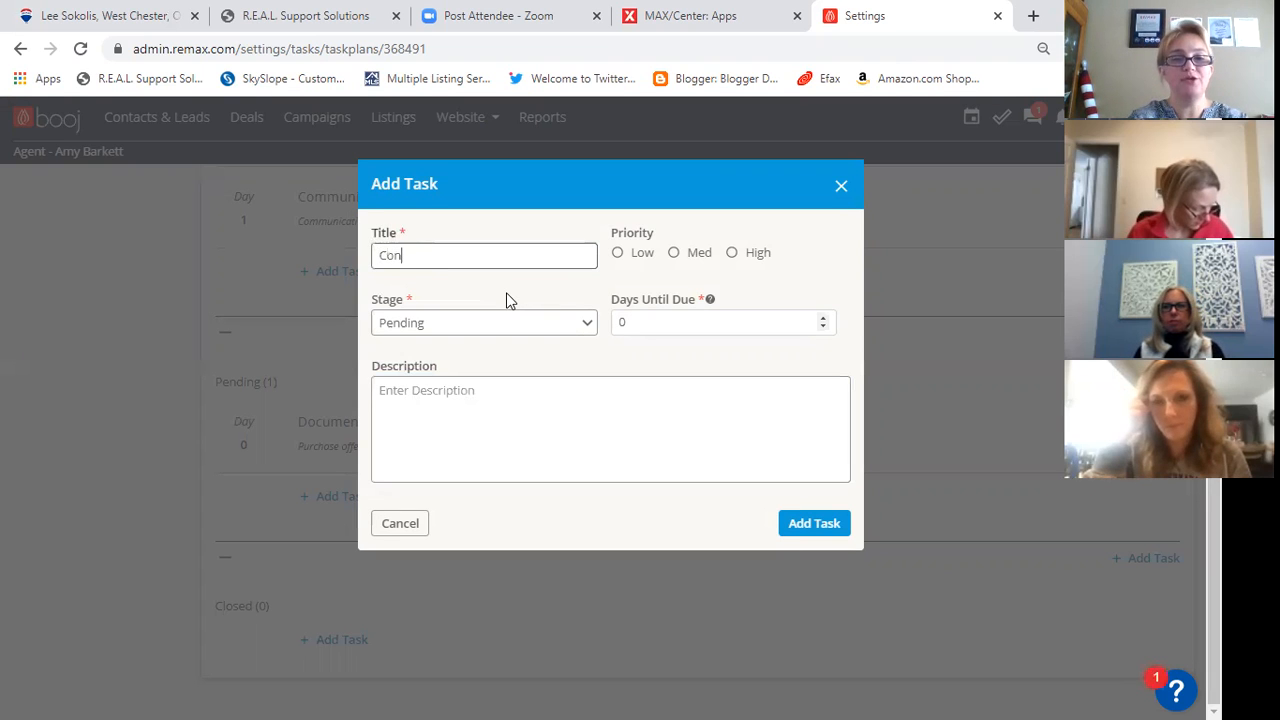
pyautogui.write('tract Contingencies')
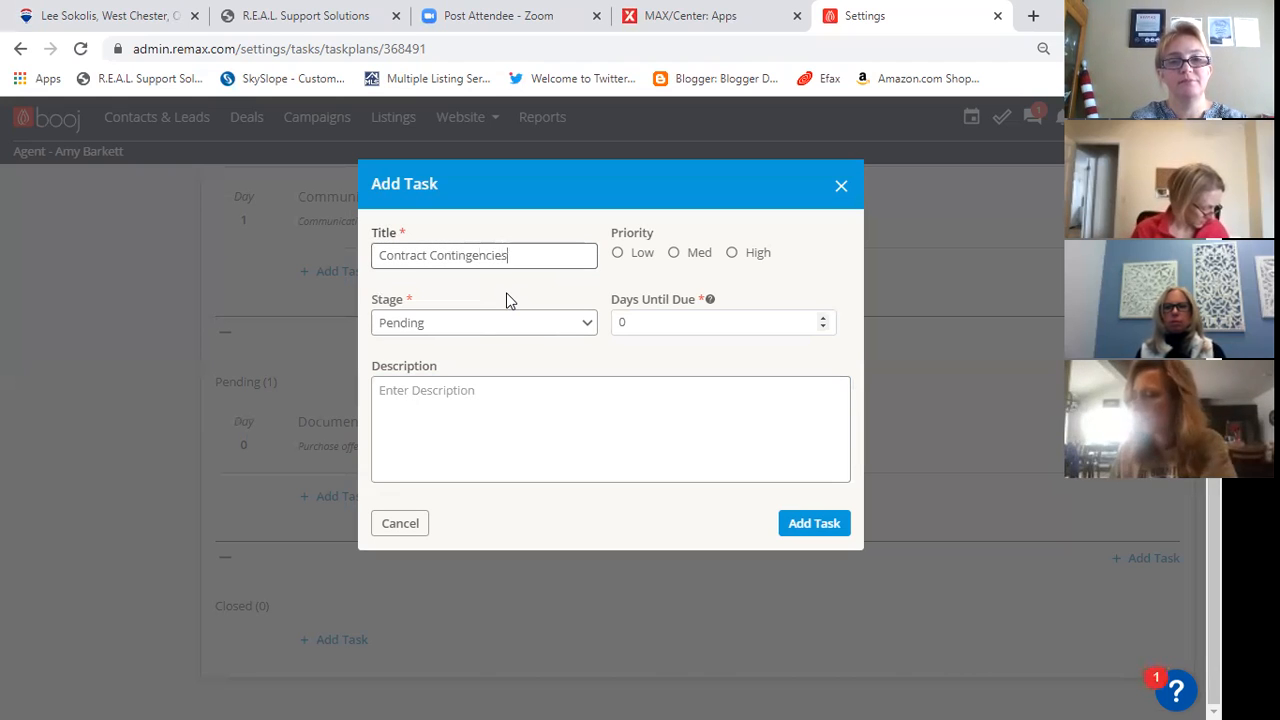
pyautogui.click(732, 253)
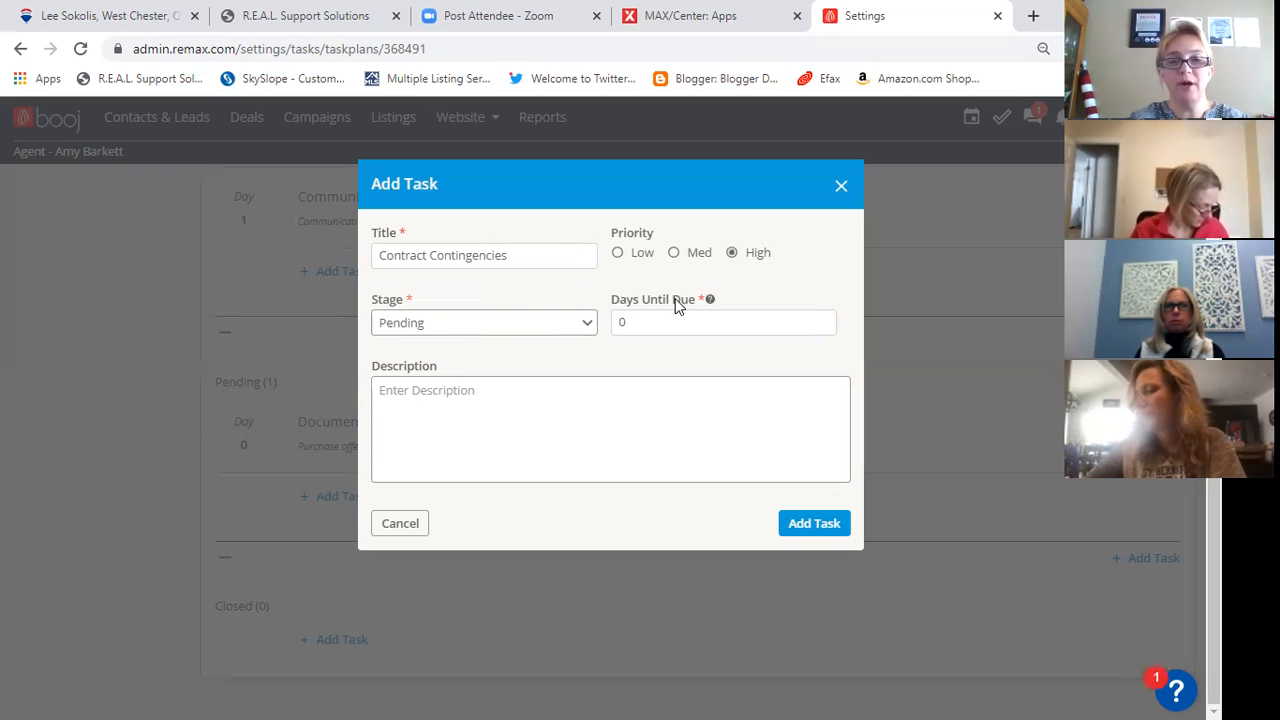
pyautogui.click(557, 255)
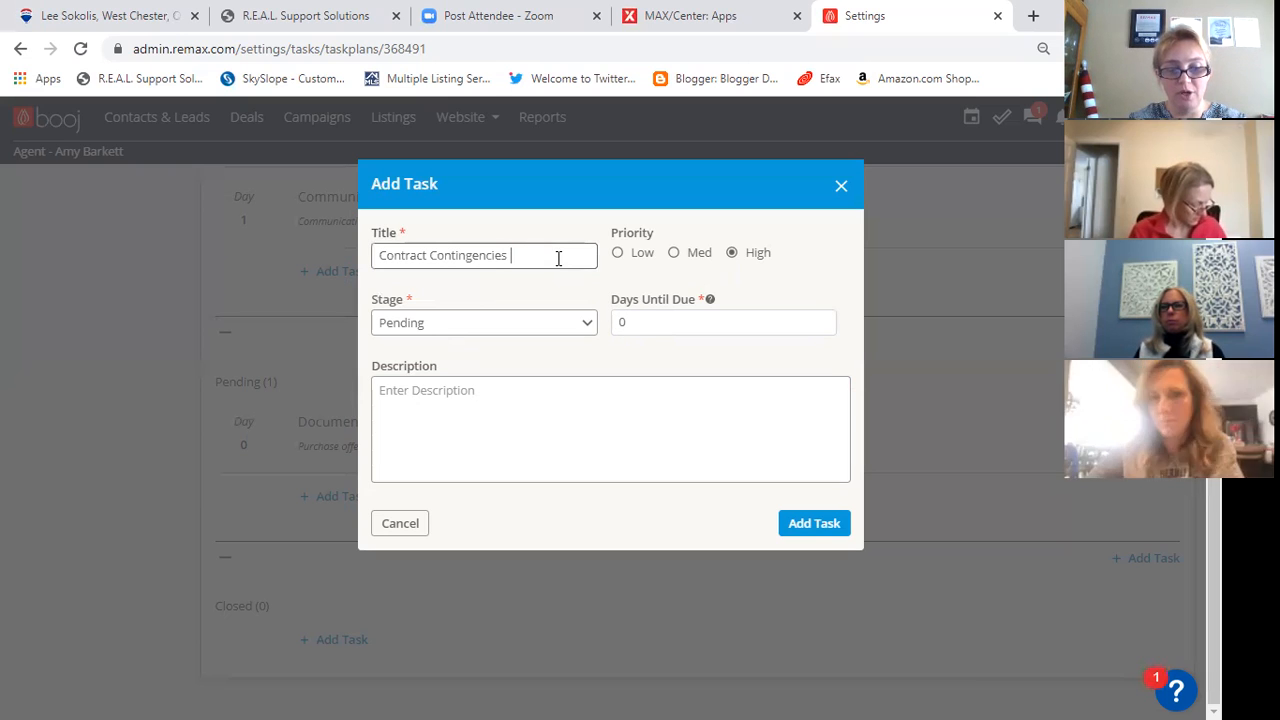
pyautogui.write('1')
pyautogui.click(631, 321)
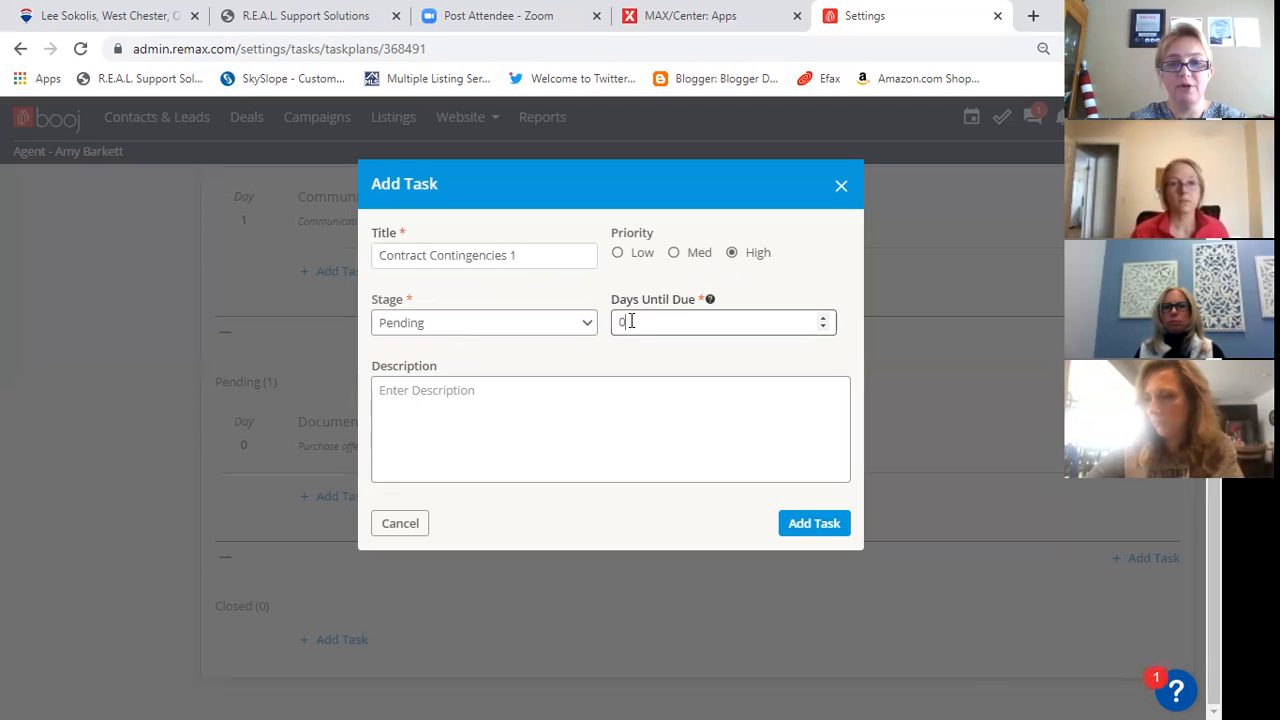
pyautogui.click(823, 318)
pyautogui.click(823, 318)
pyautogui.click(823, 318)
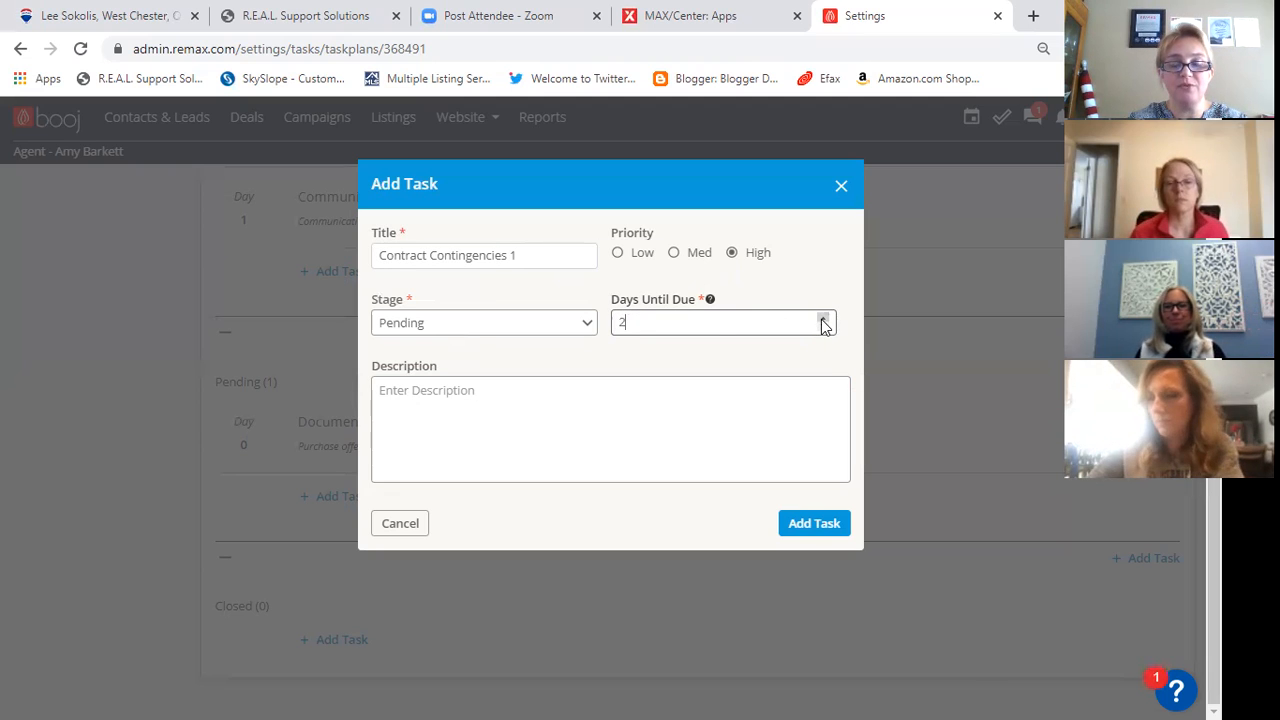
# - Describe the Contract Contingencies 1 task as "1 Preapproval, 2 Earnest Money" and add it to the plan
pyautogui.click(580, 389)
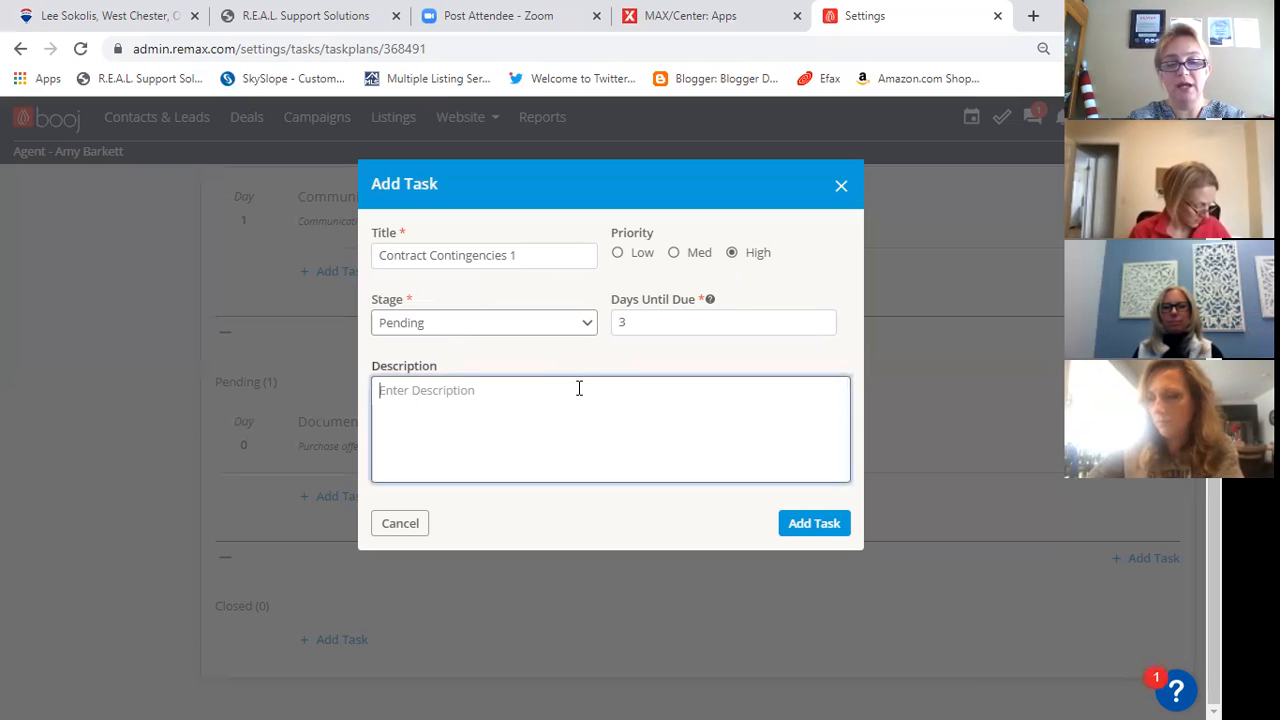
pyautogui.write('m')
pyautogui.press('BackSpace')
pyautogui.write('1 Preapproval, 2 Earnest Money')
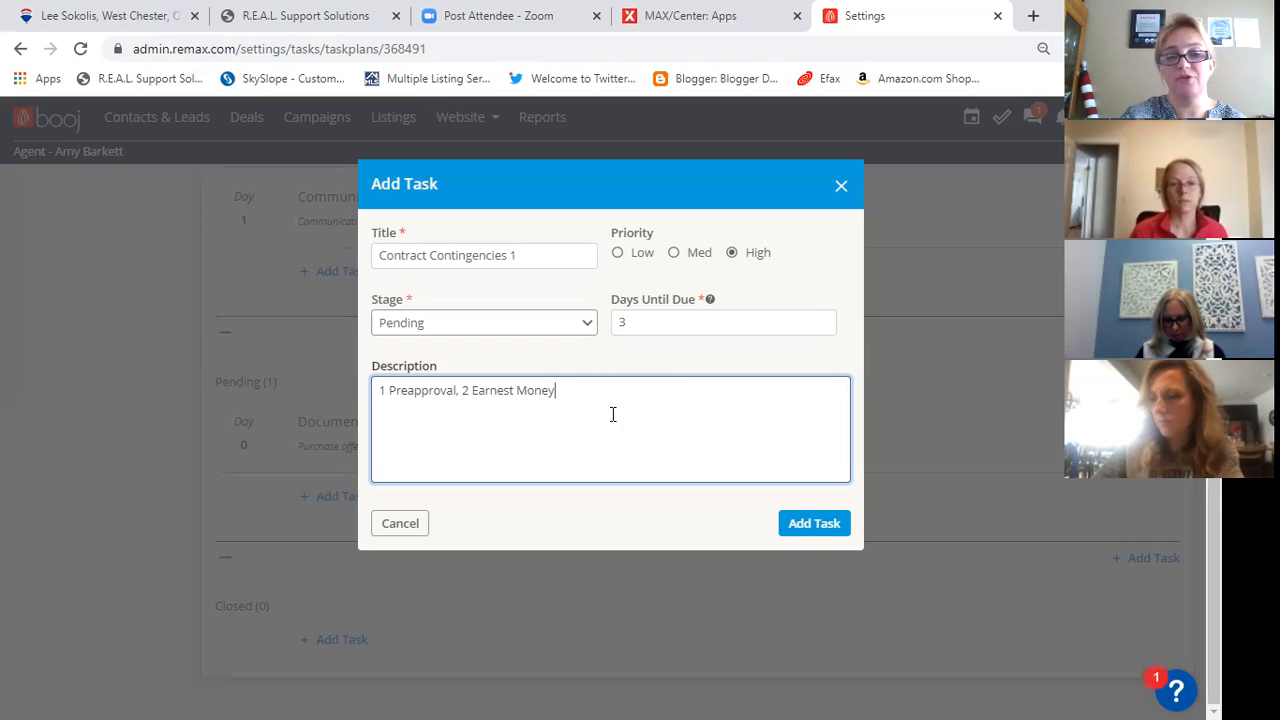
pyautogui.click(816, 527)
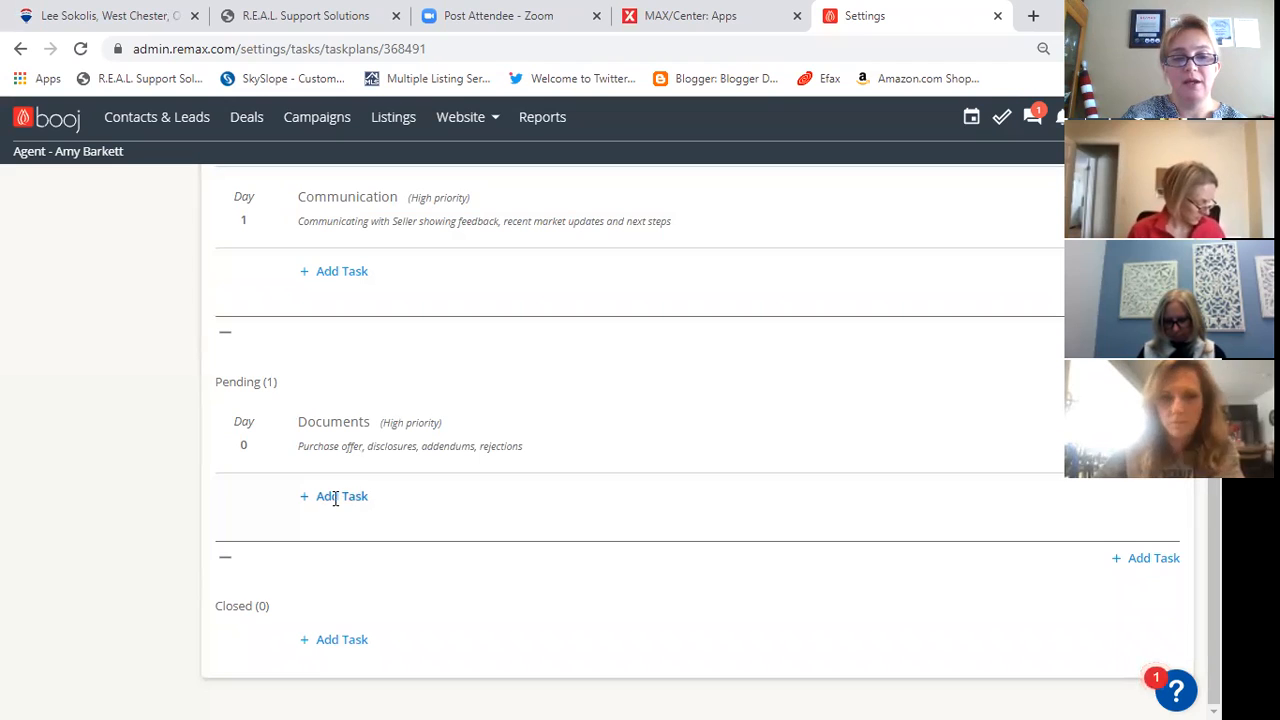
# - Start a Pending-stage task titled "Contract Contingencies 2" with High priority, due in 7 days
pyautogui.click(334, 577)
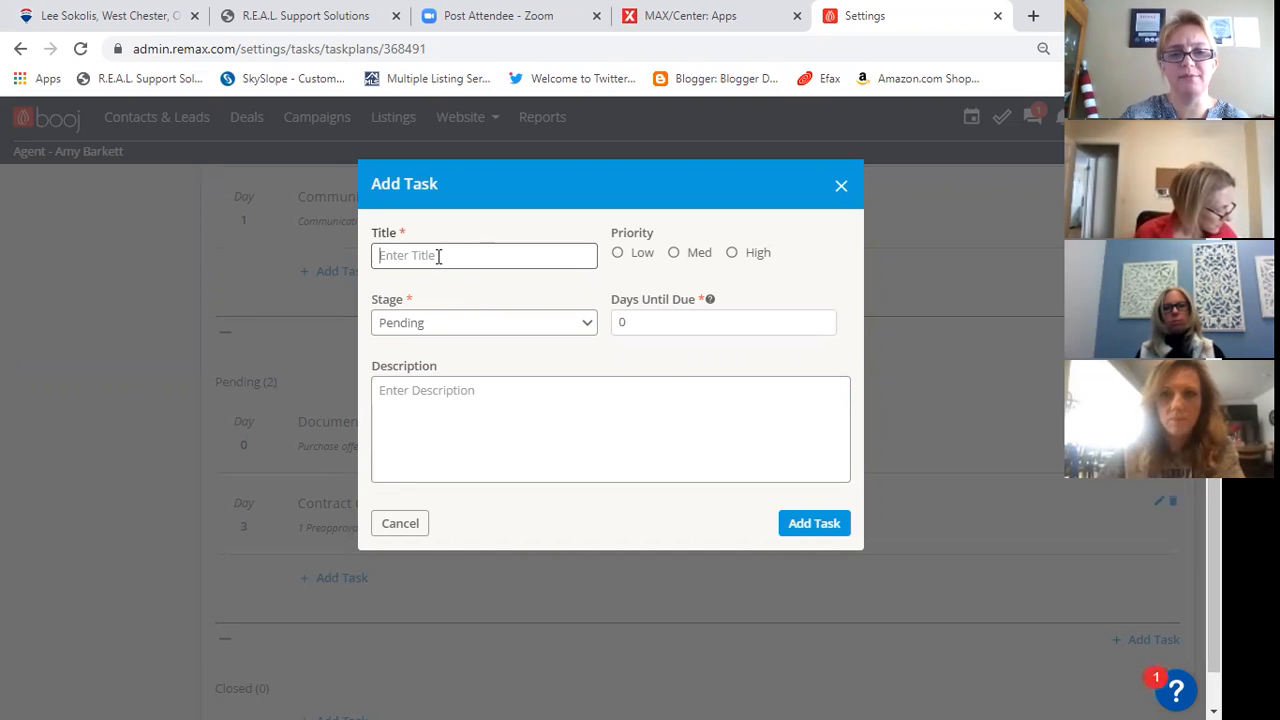
pyautogui.write('Contra')
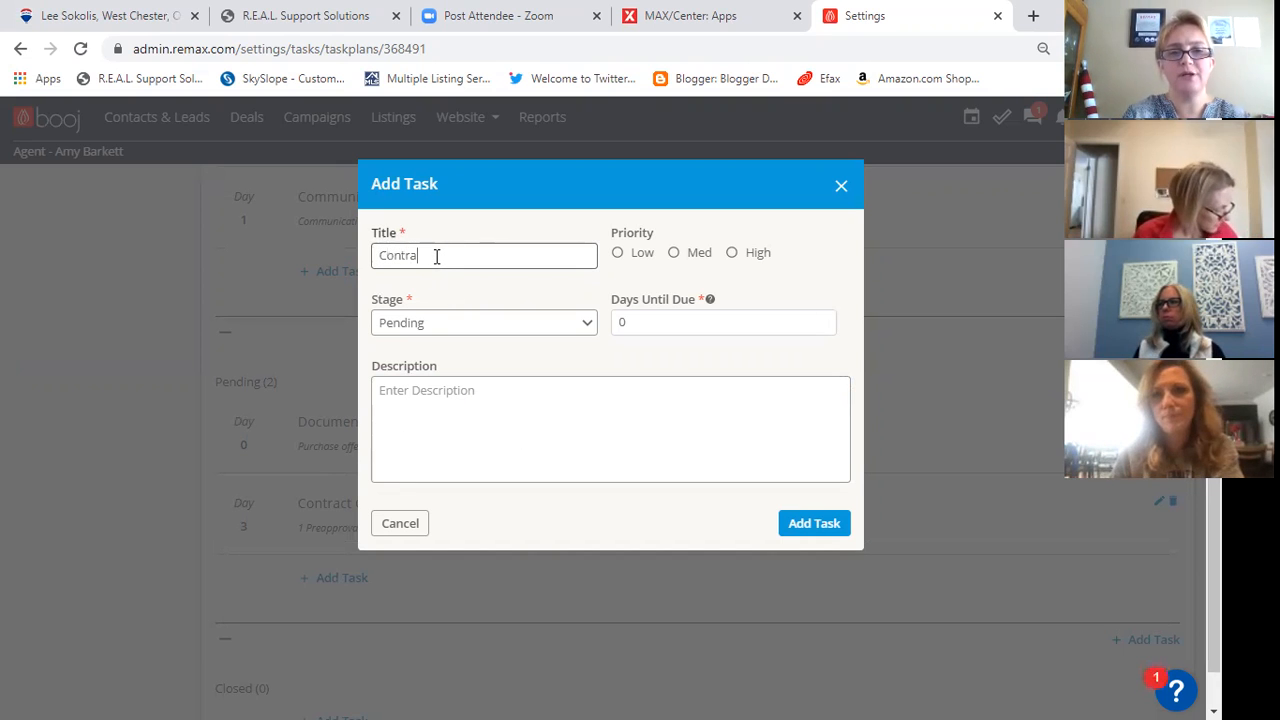
pyautogui.write('ct Contin')
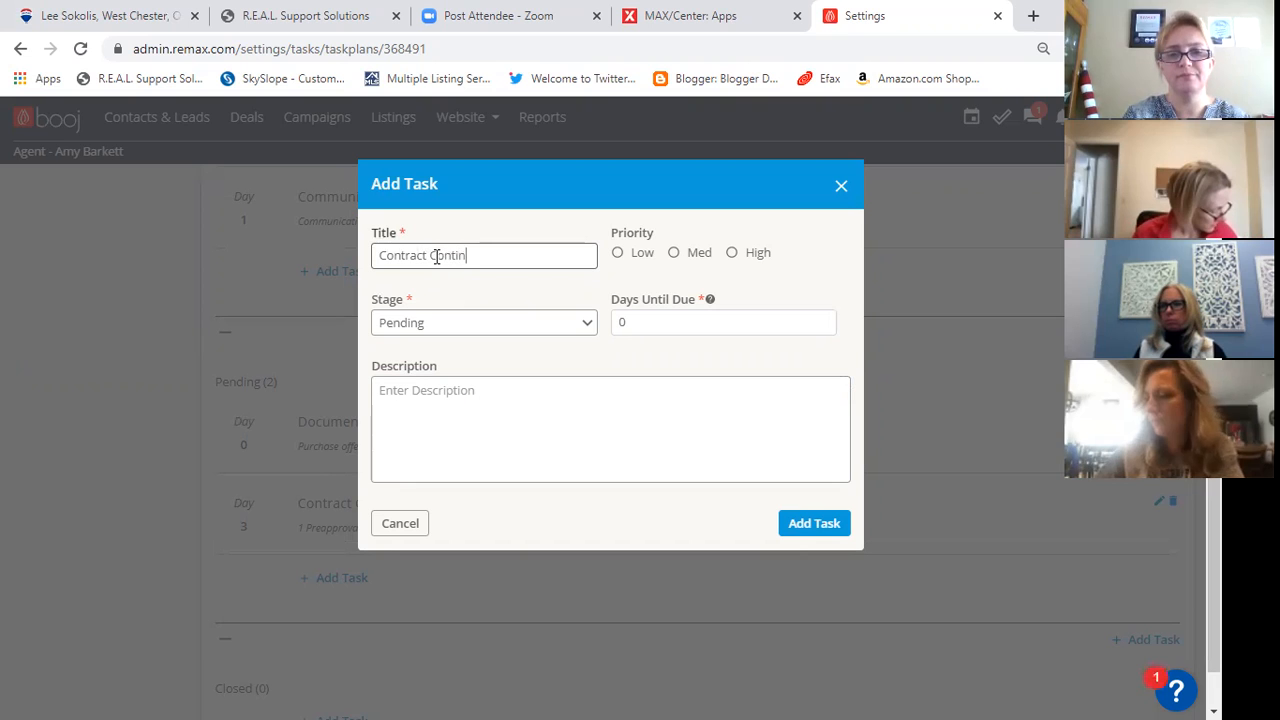
pyautogui.write('gencies 2')
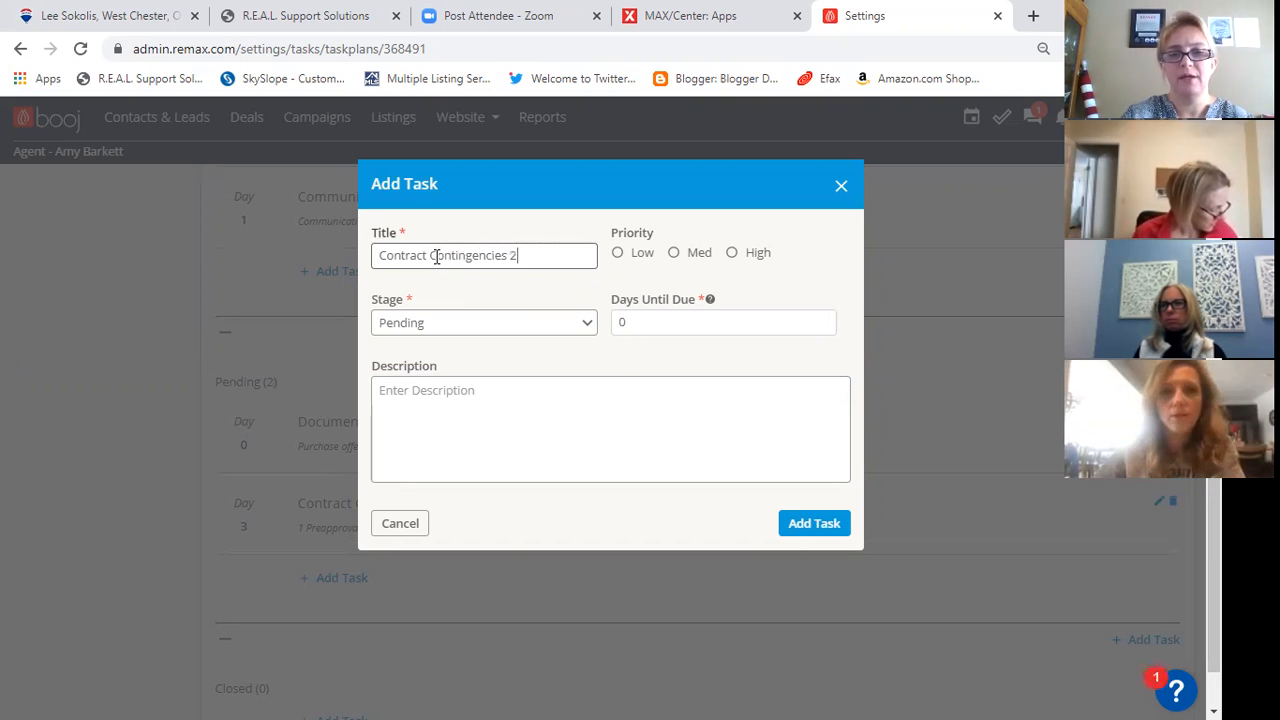
pyautogui.click(732, 253)
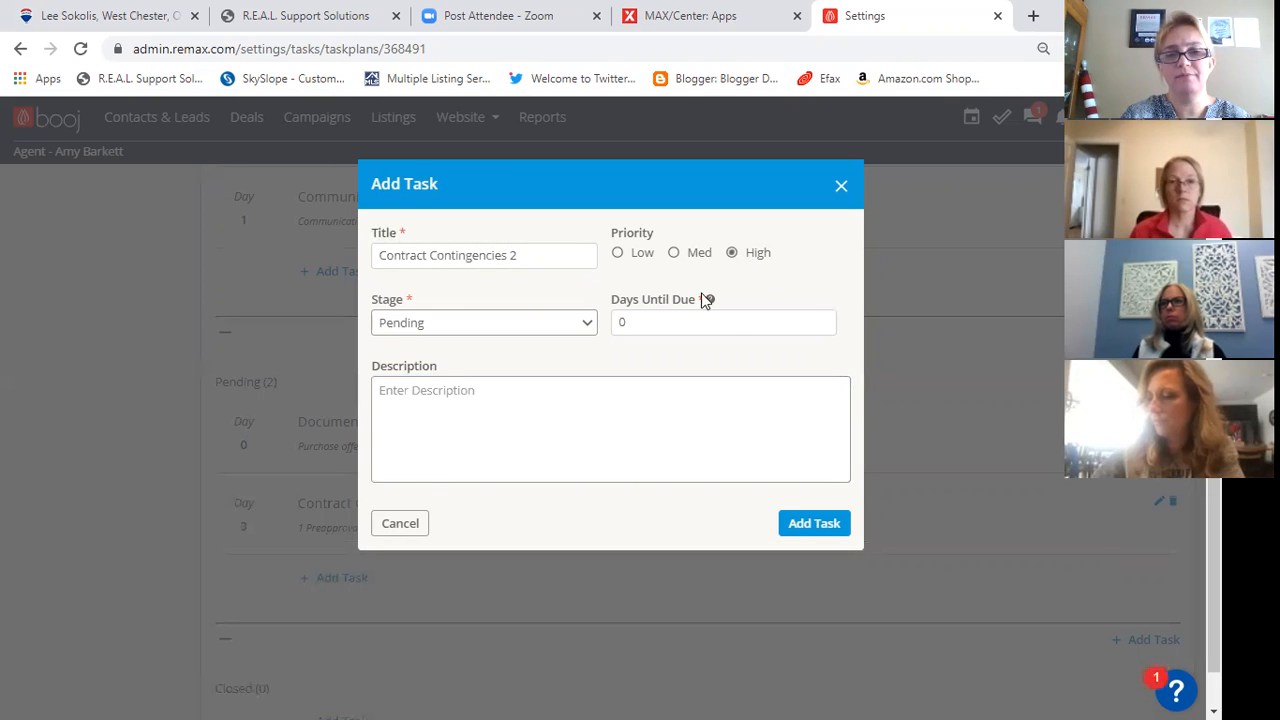
pyautogui.click(636, 322)
pyautogui.press('BackSpace')
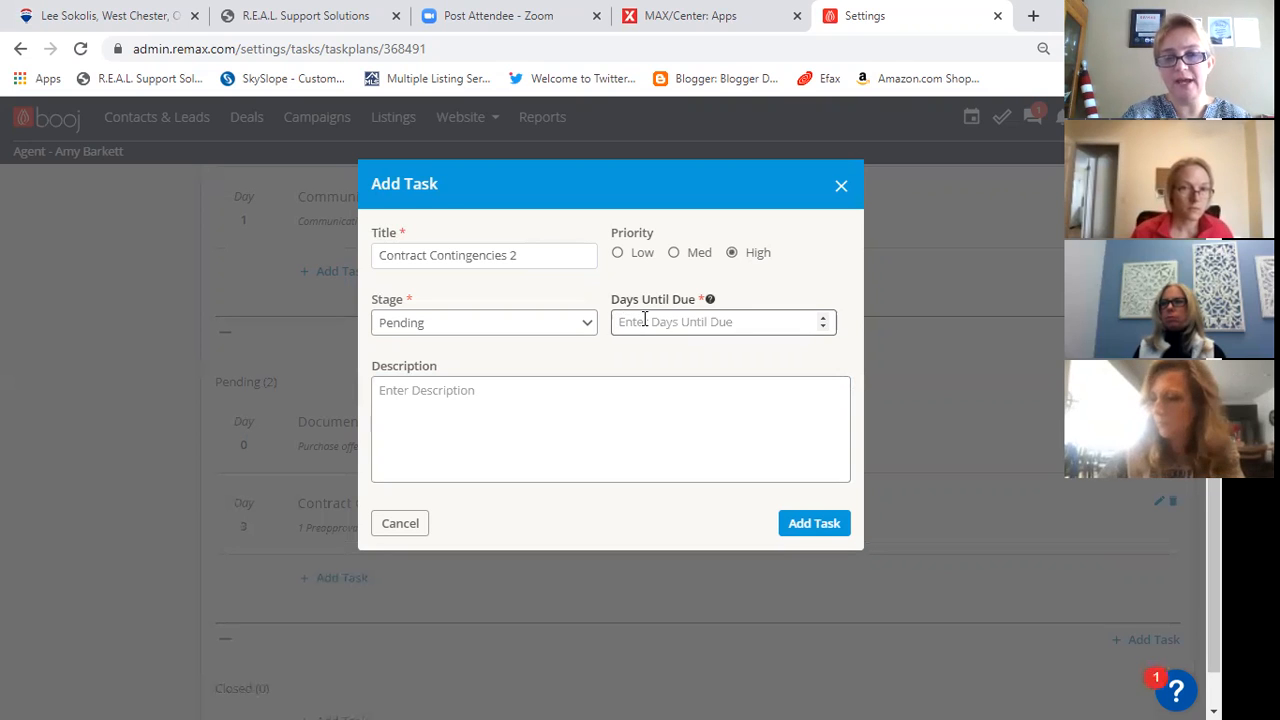
pyautogui.write('7')
# - Describe the Contract Contingencies 2 task as "Inspection Plan" and add it to the plan
pyautogui.click(604, 398)
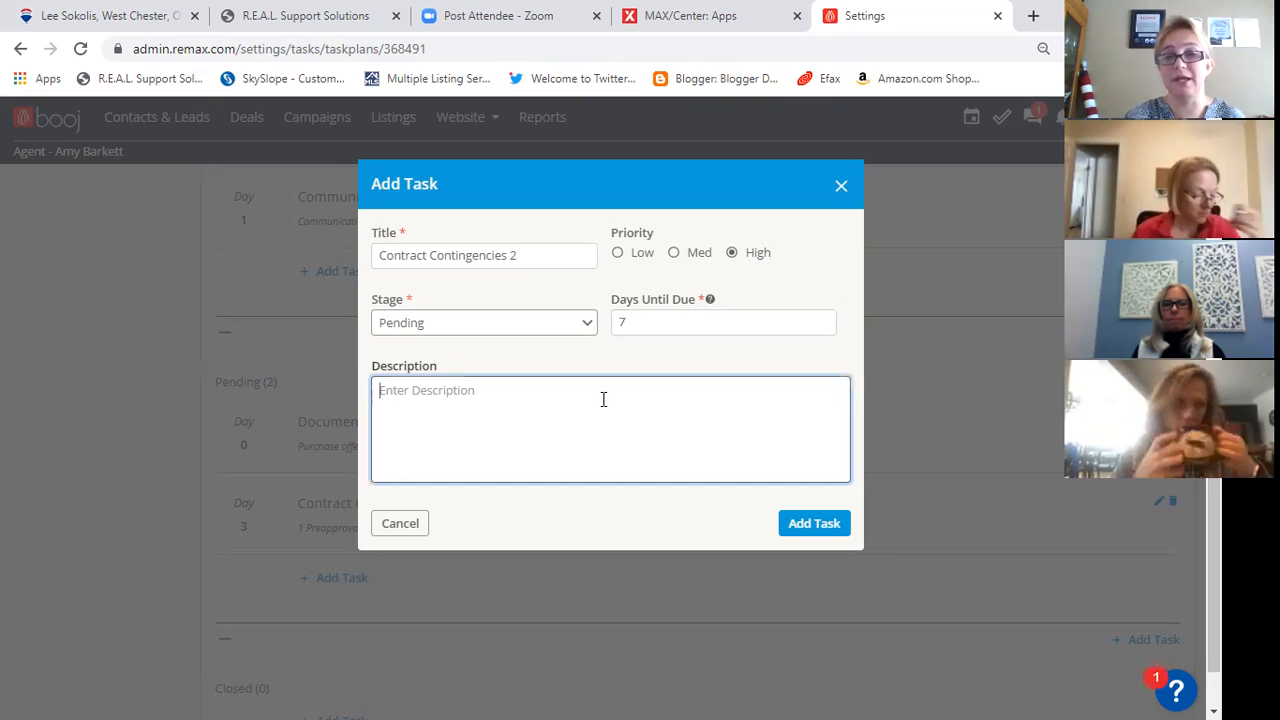
pyautogui.write('Inspe')
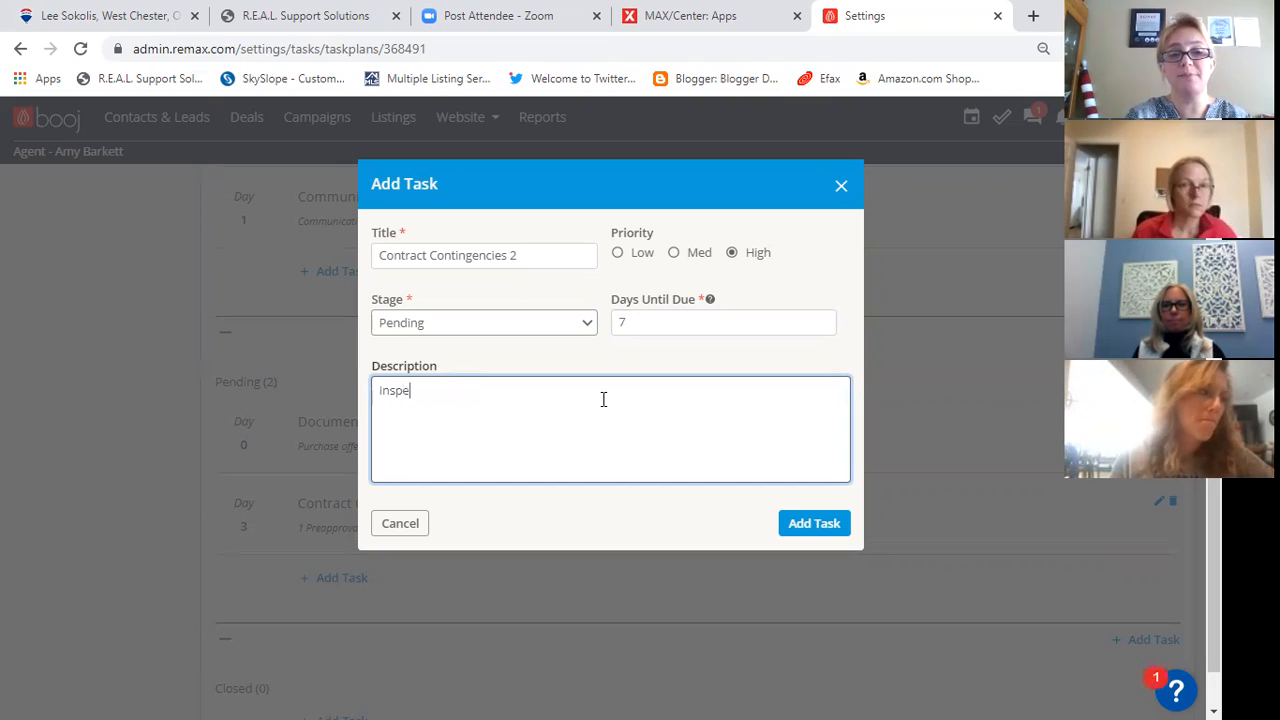
pyautogui.write('ction')
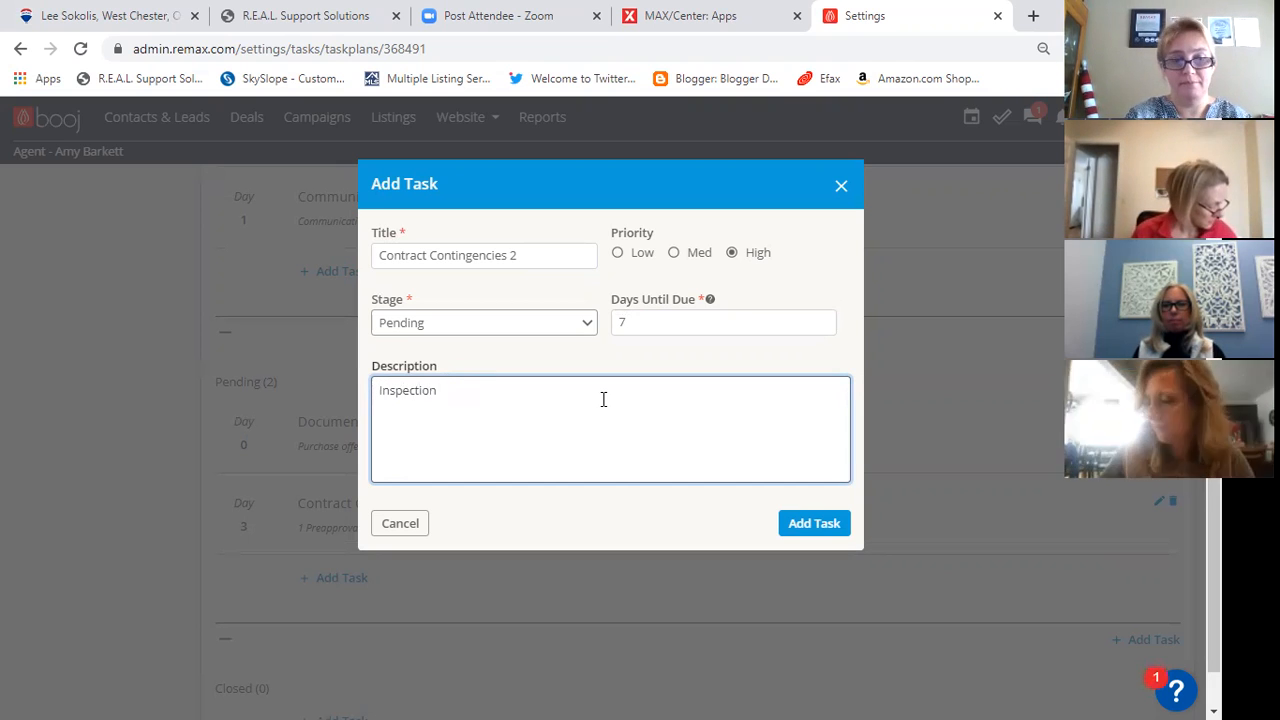
pyautogui.write(' Plan')
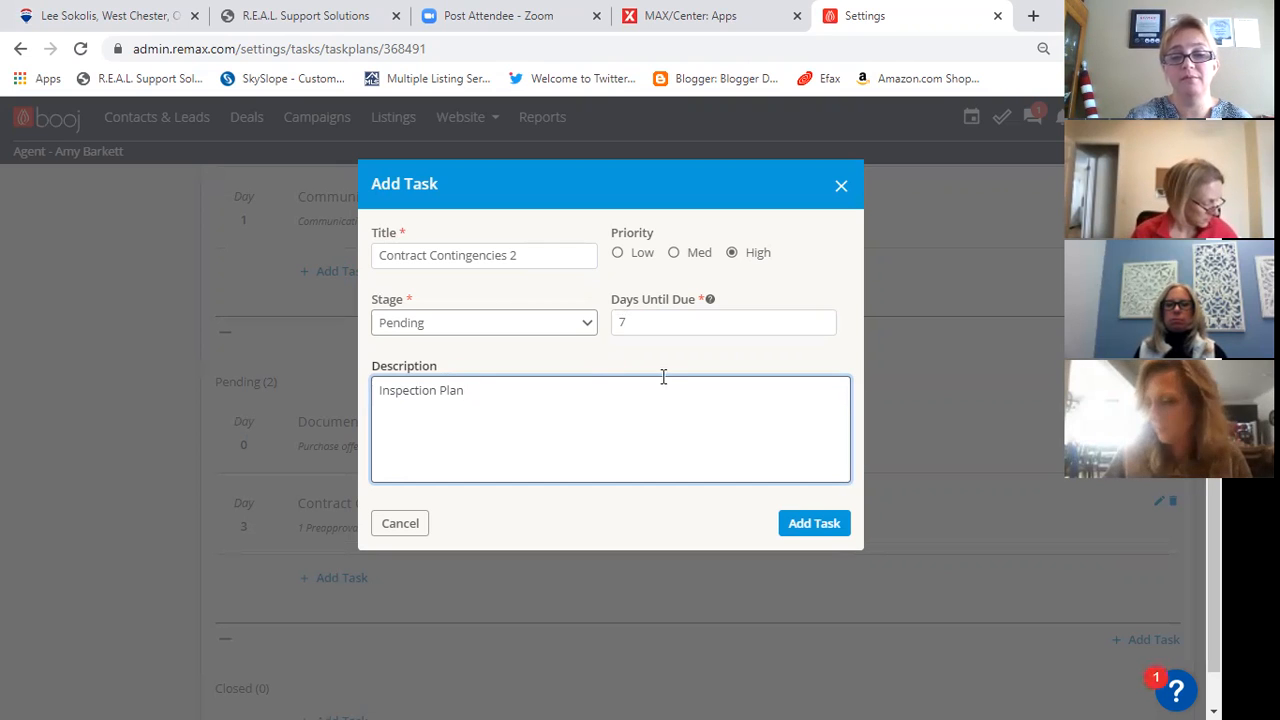
pyautogui.click(818, 528)
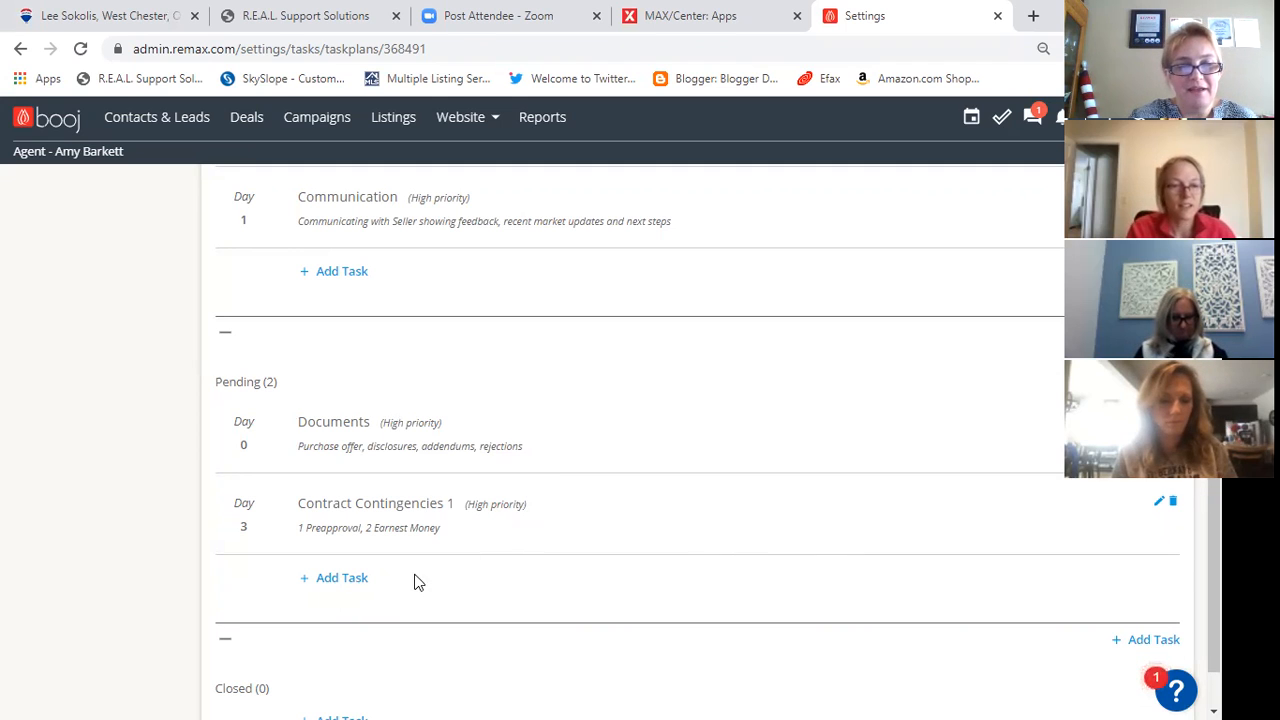
# - Start a Pending-stage task titled "Contract Contingencies 3" with High priority, due in 12 days
pyautogui.scroll(-1, 350, 580)
pyautogui.click(343, 495)
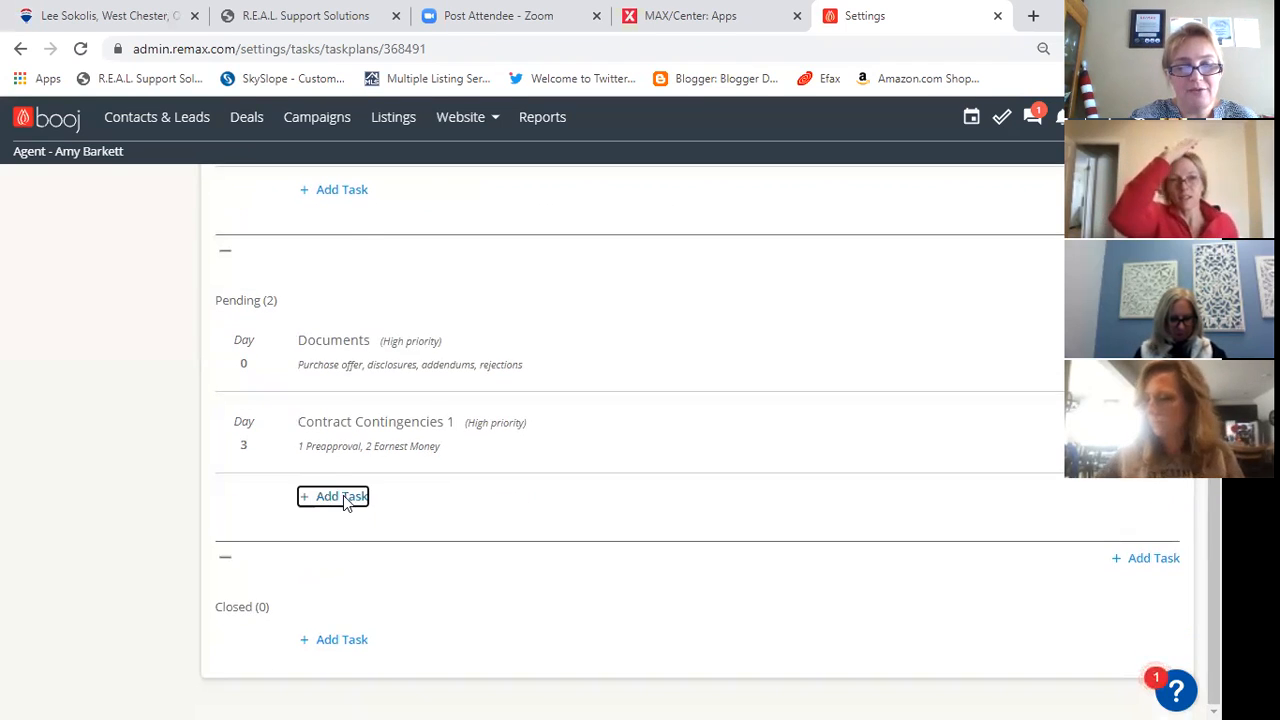
pyautogui.write('Con')
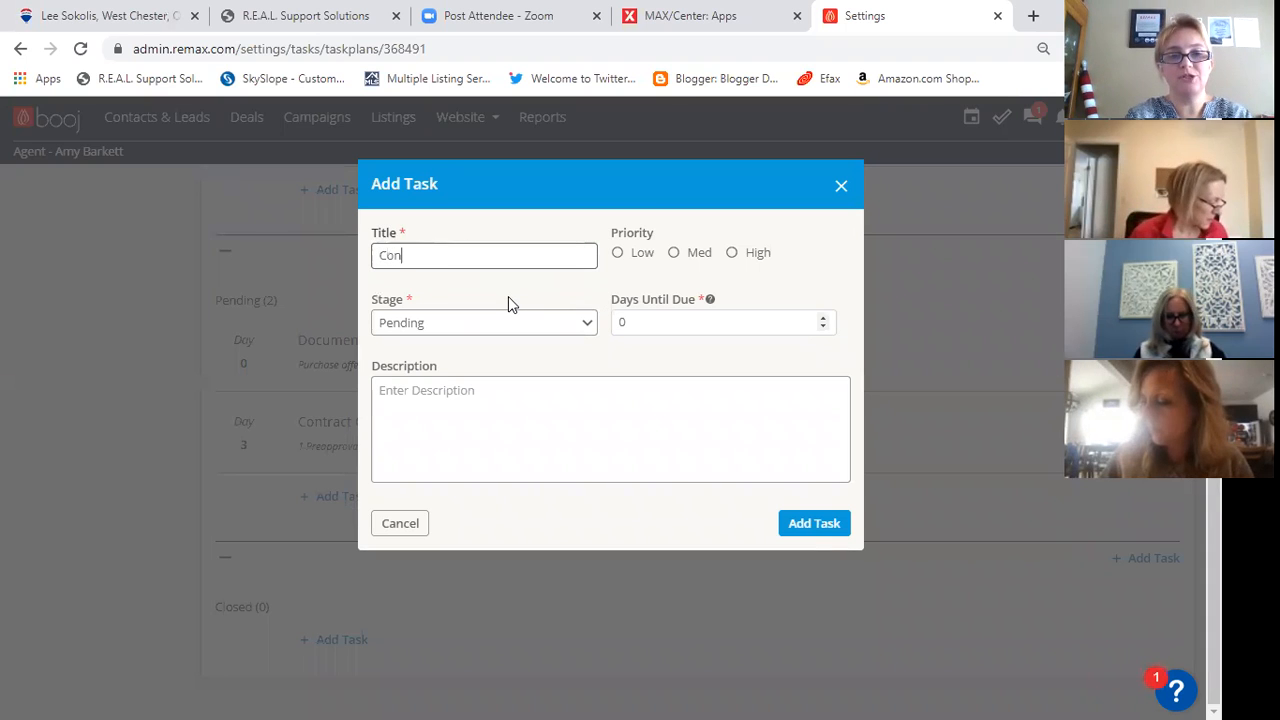
pyautogui.write('tract C')
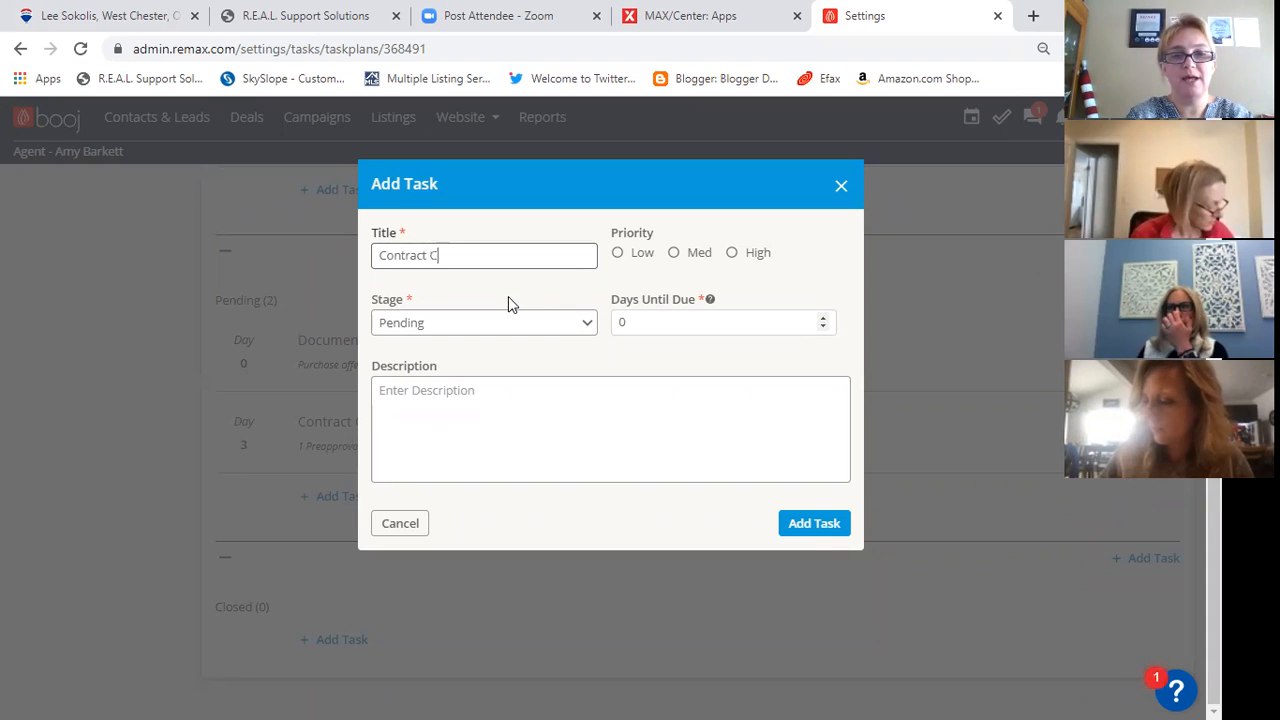
pyautogui.write('ontingenci')
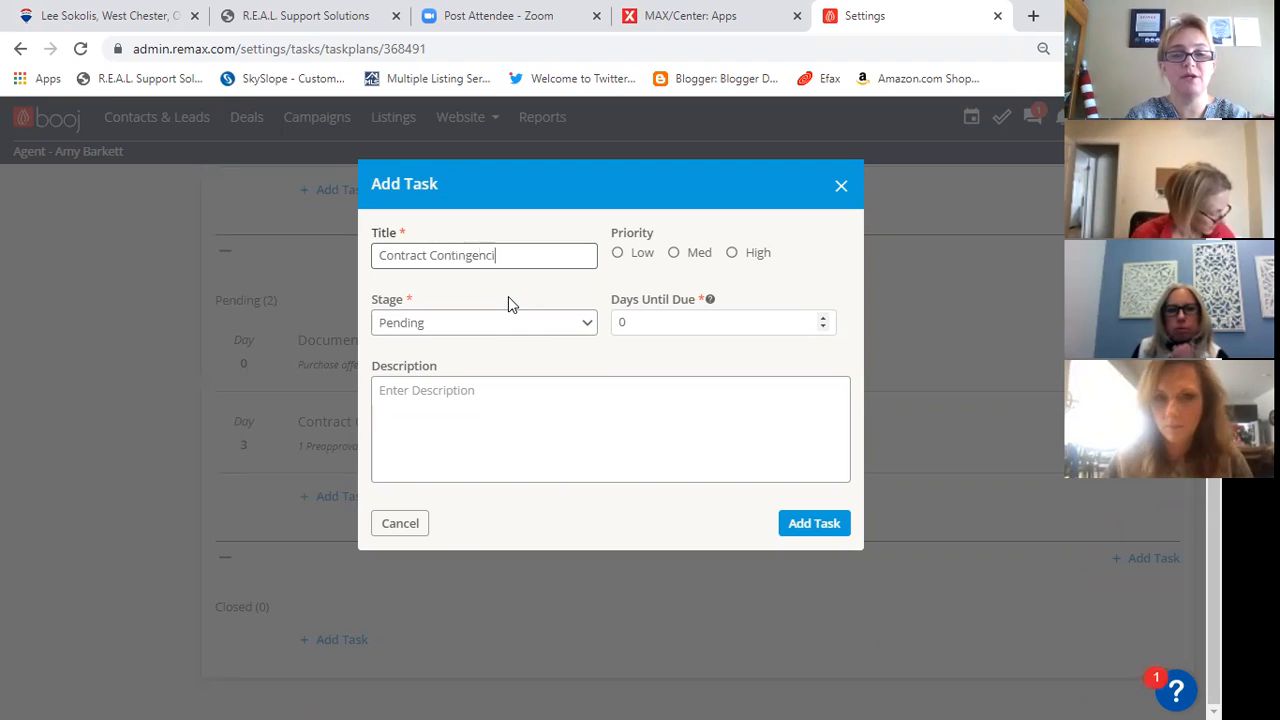
pyautogui.write('es 3')
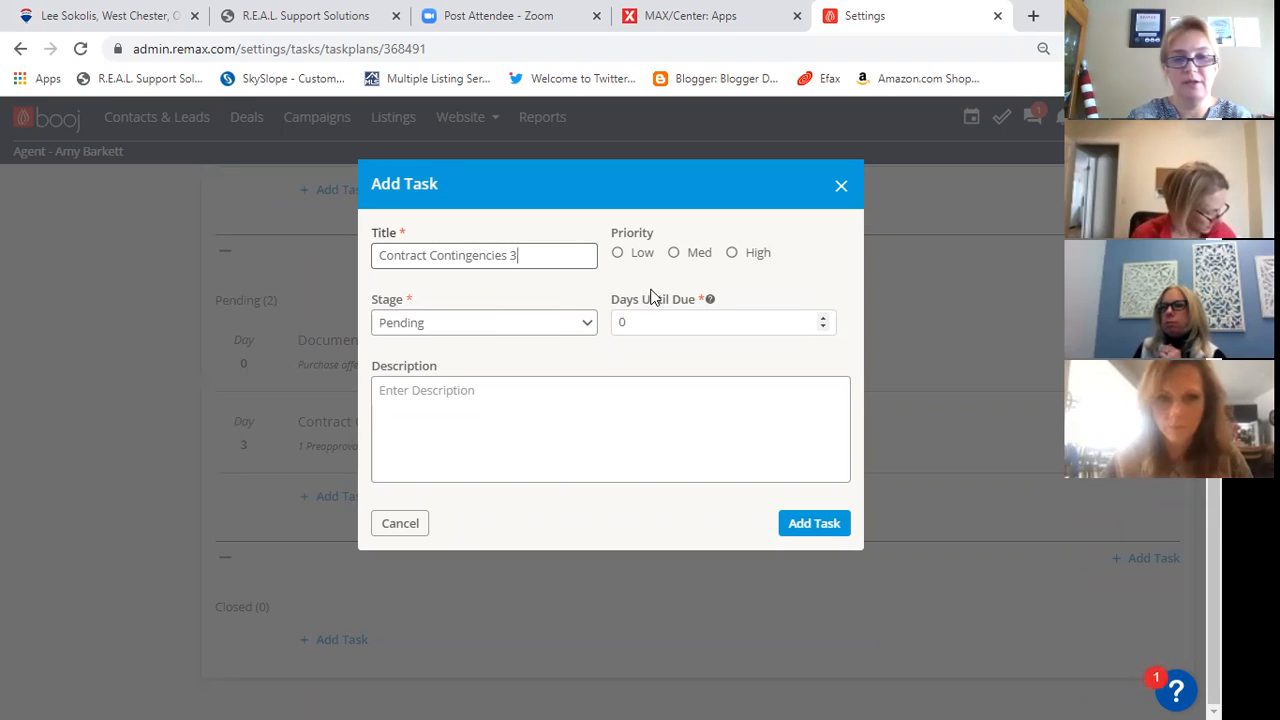
pyautogui.click(732, 253)
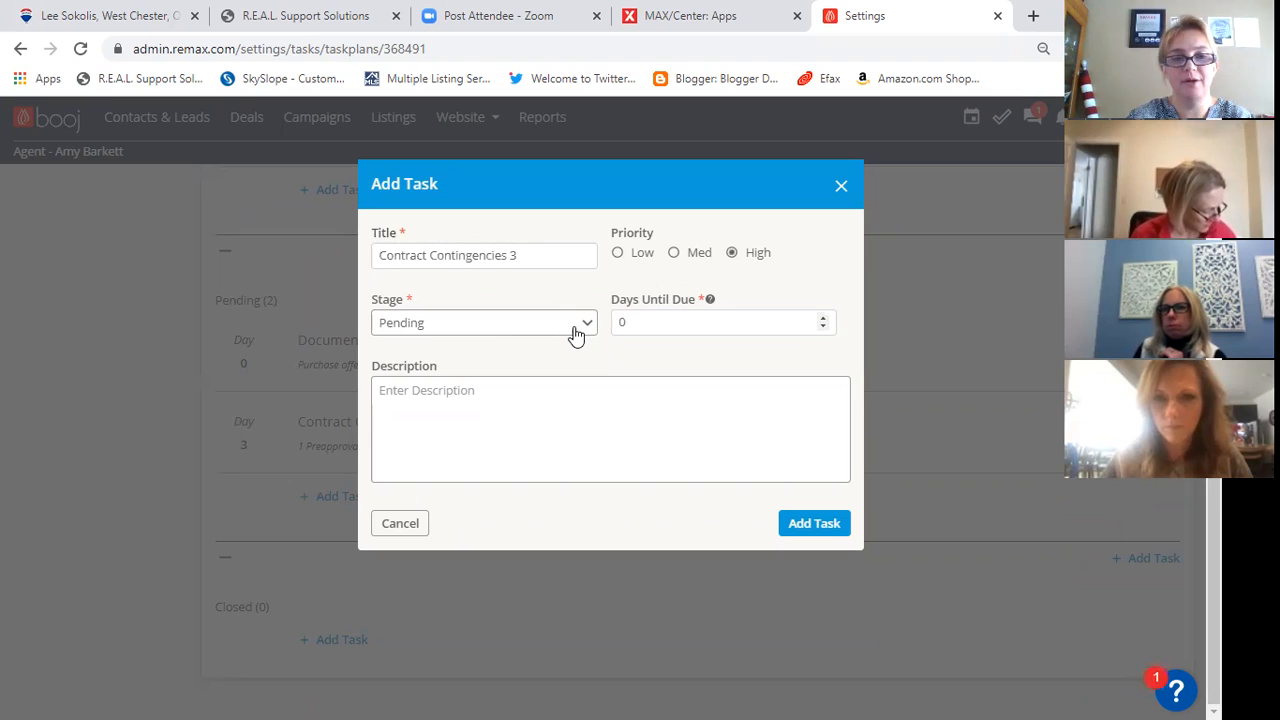
pyautogui.doubleClick(631, 321)
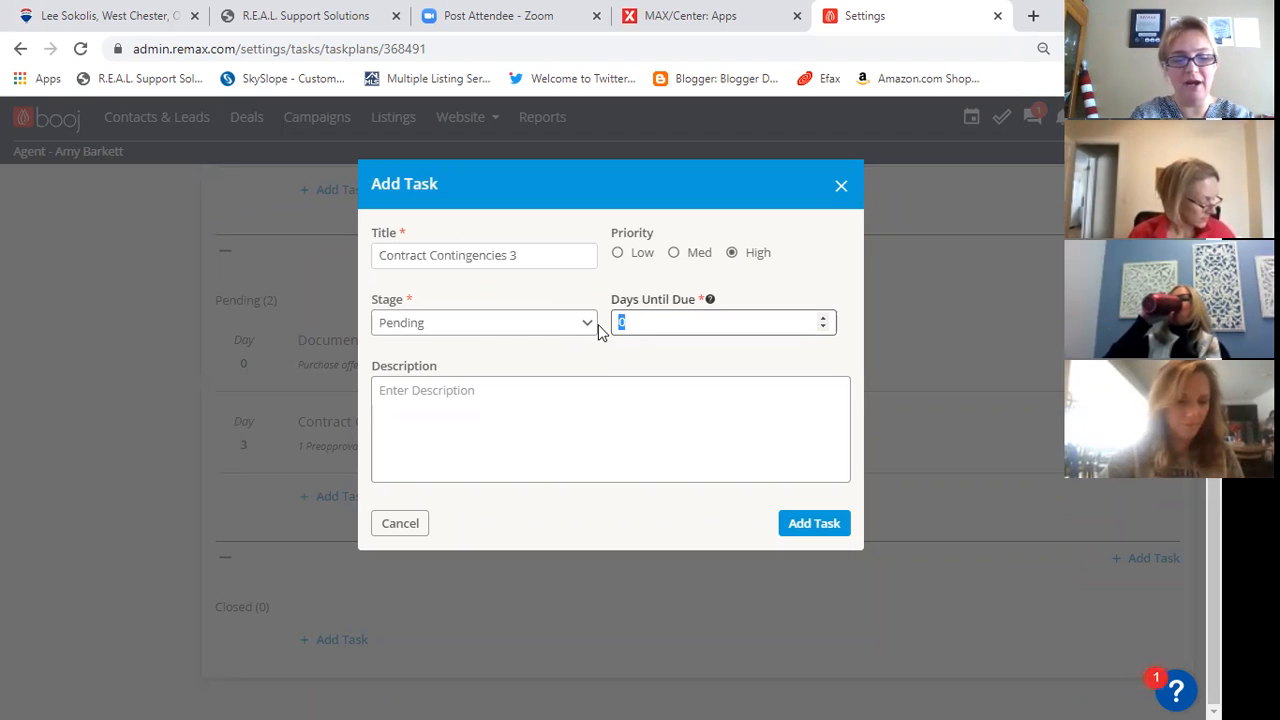
pyautogui.write('12')
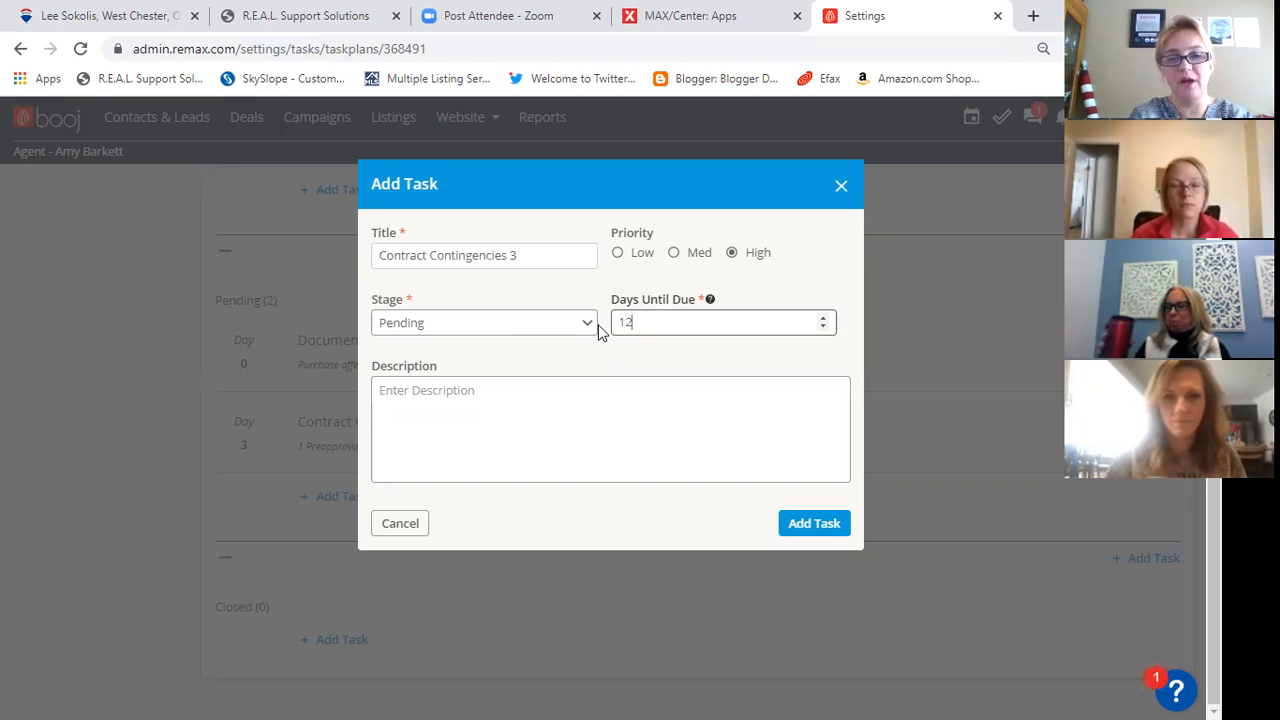
# - Describe the Contract Contingencies 3 task as "Inspection repairs, appraisal" and add it to the plan
pyautogui.click(565, 390)
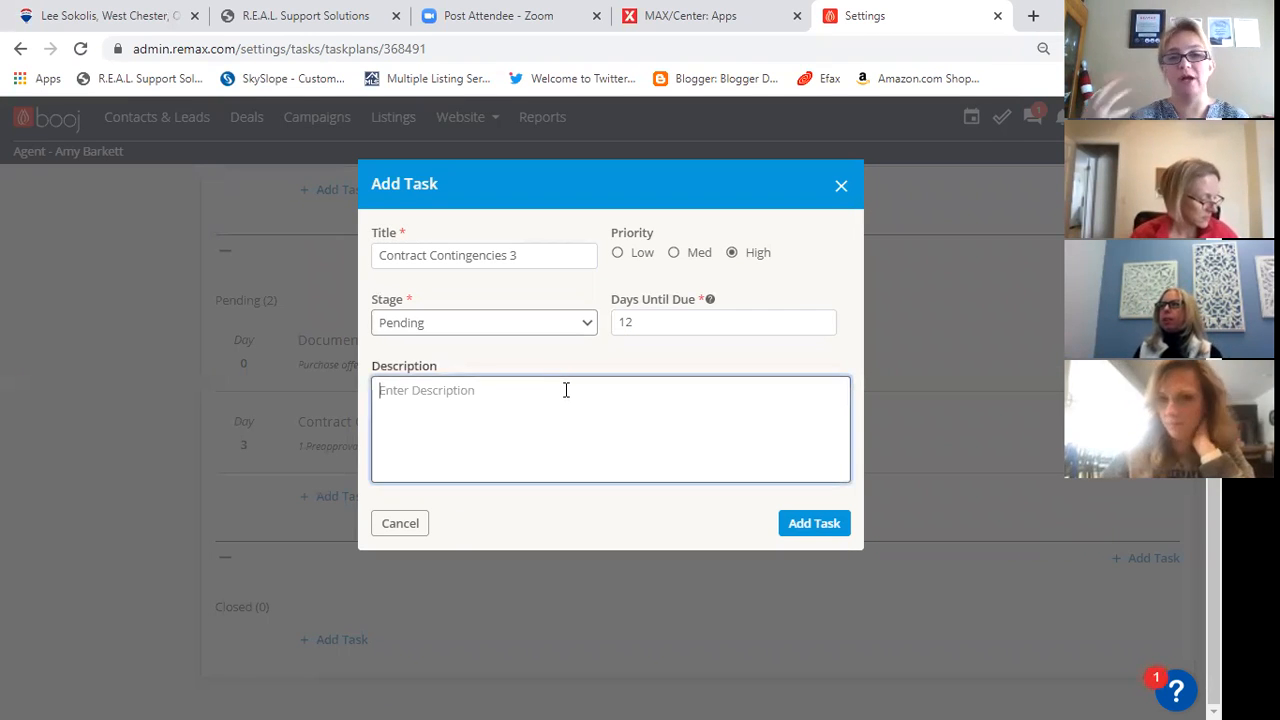
pyautogui.write('Repair')
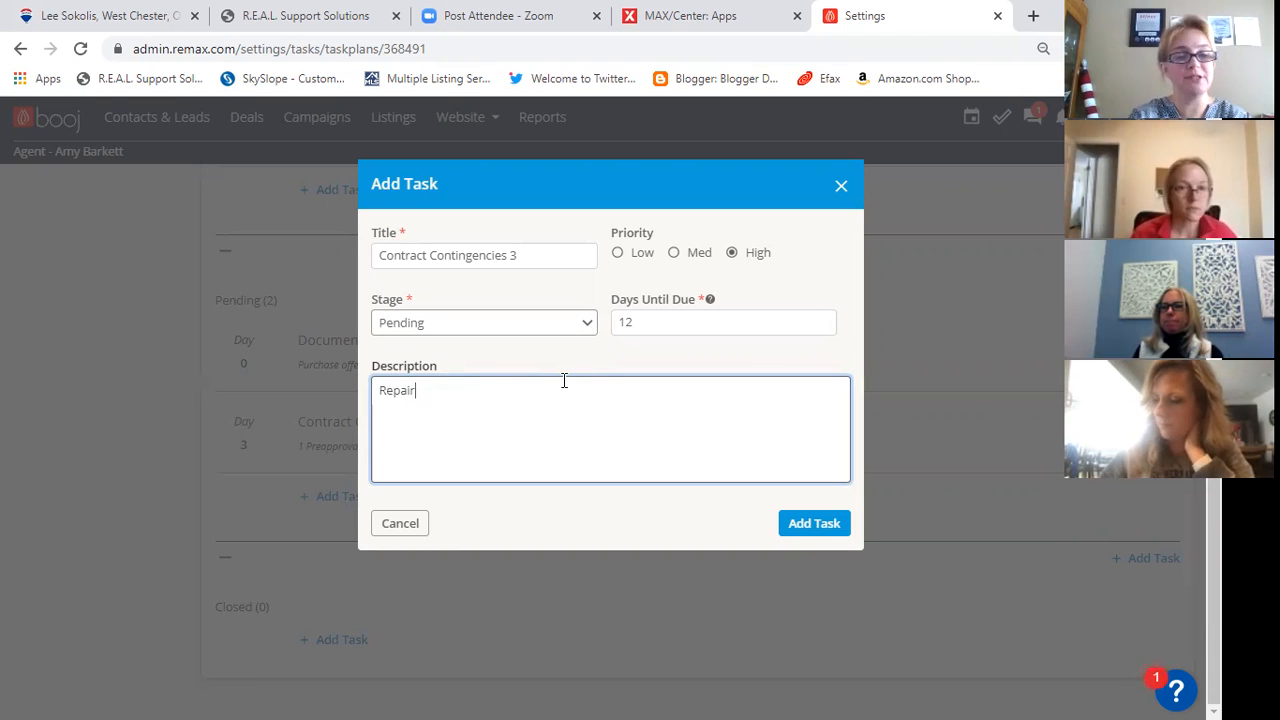
pyautogui.press('BackSpace')
pyautogui.press('BackSpace')
pyautogui.press('BackSpace')
pyautogui.write('Isn')
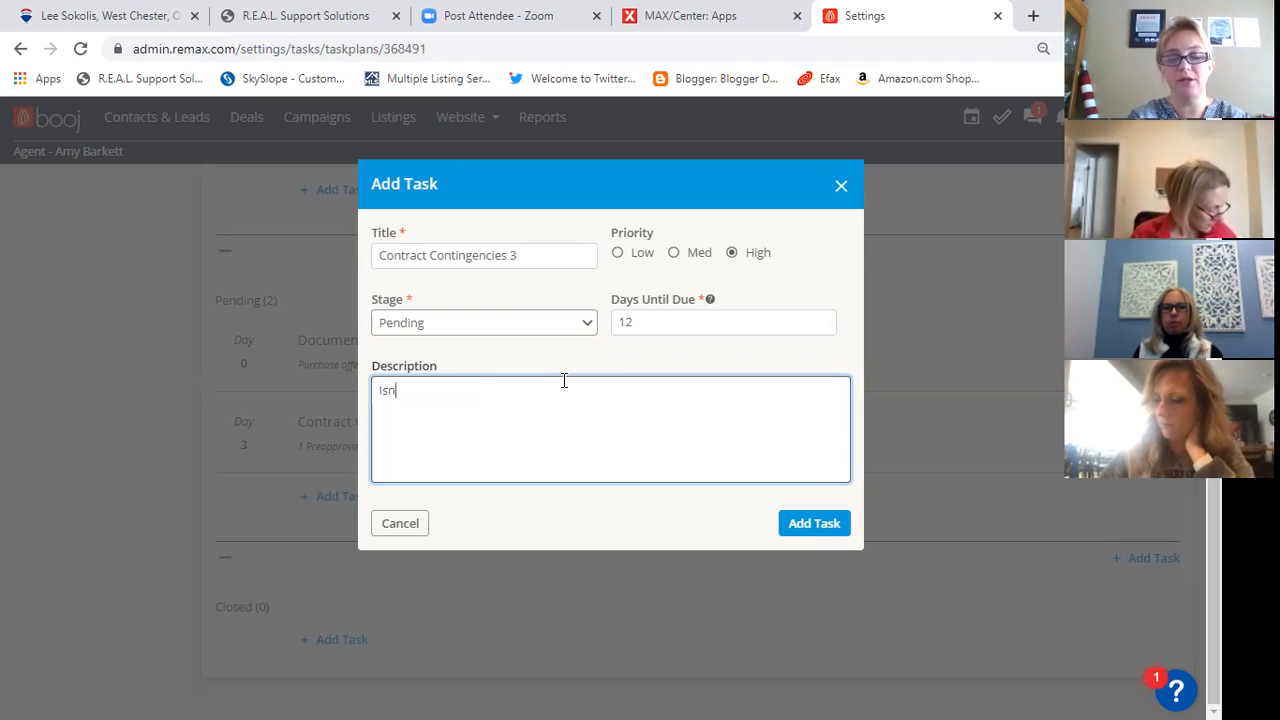
pyautogui.write('specion')
pyautogui.press('BackSpace')
pyautogui.press('BackSpace')
pyautogui.press('BackSpace')
pyautogui.write('tion repairs, appra')
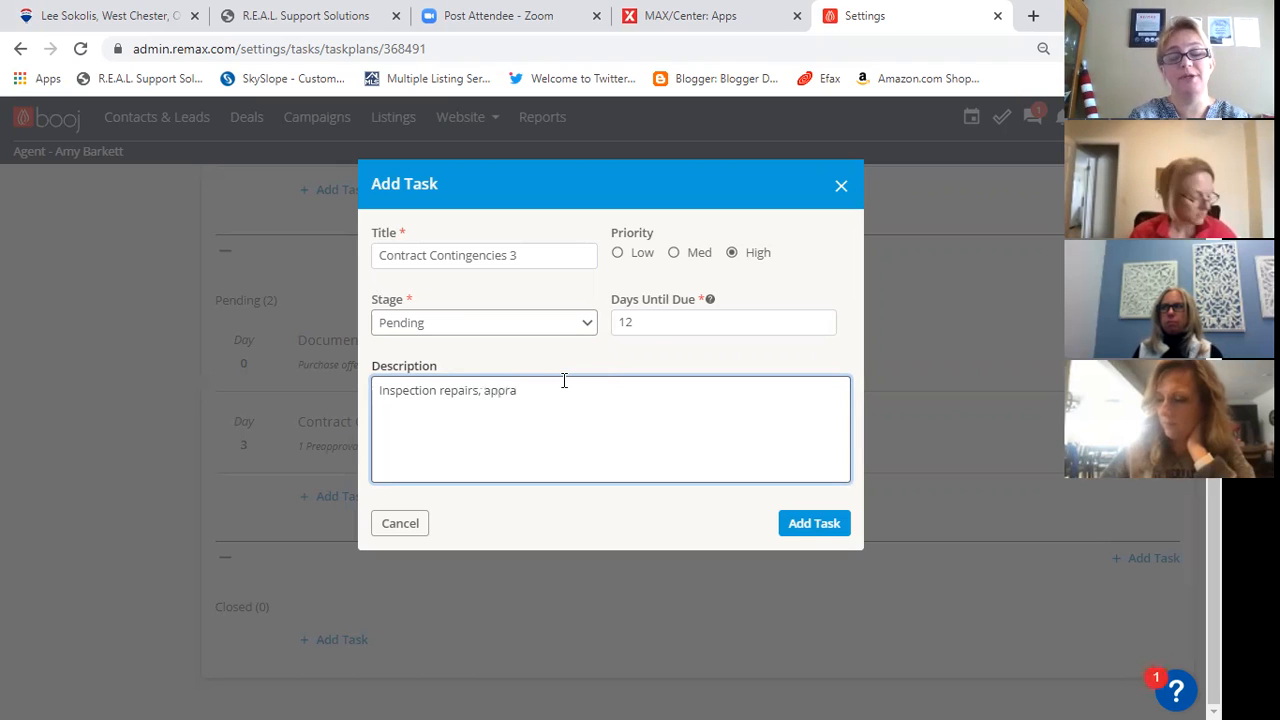
pyautogui.write('isal')
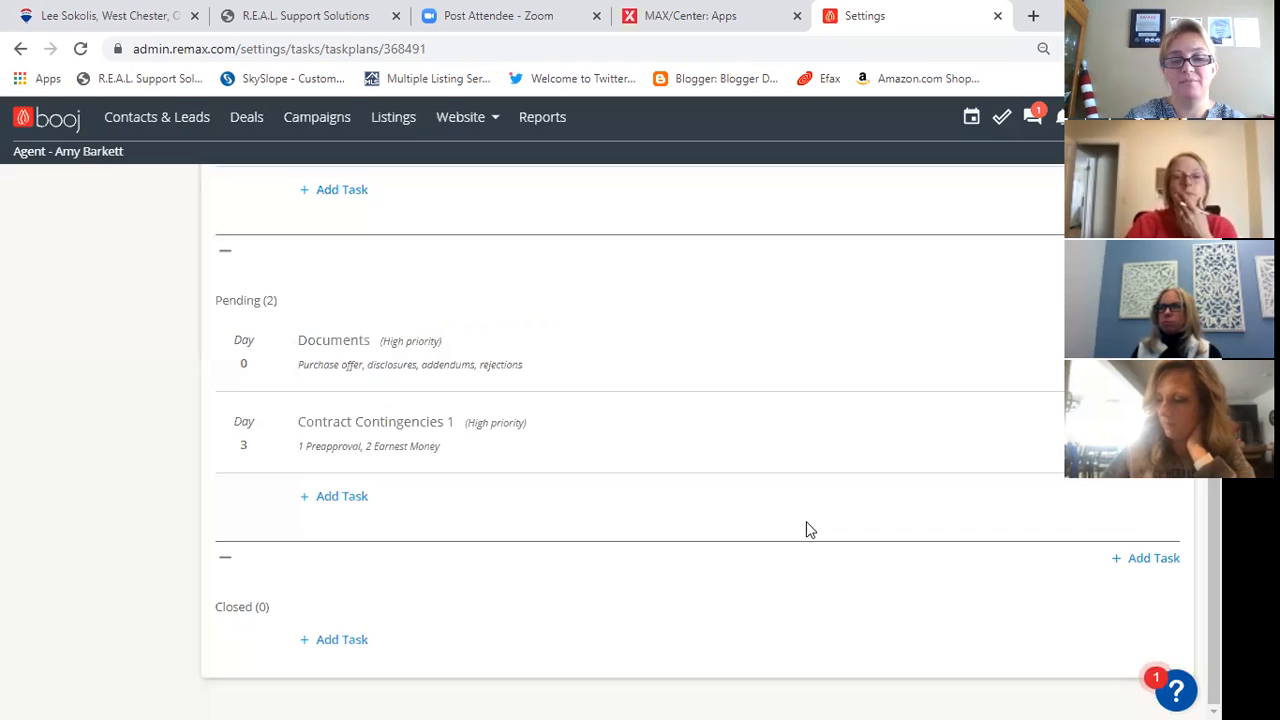
pyautogui.click(805, 526)
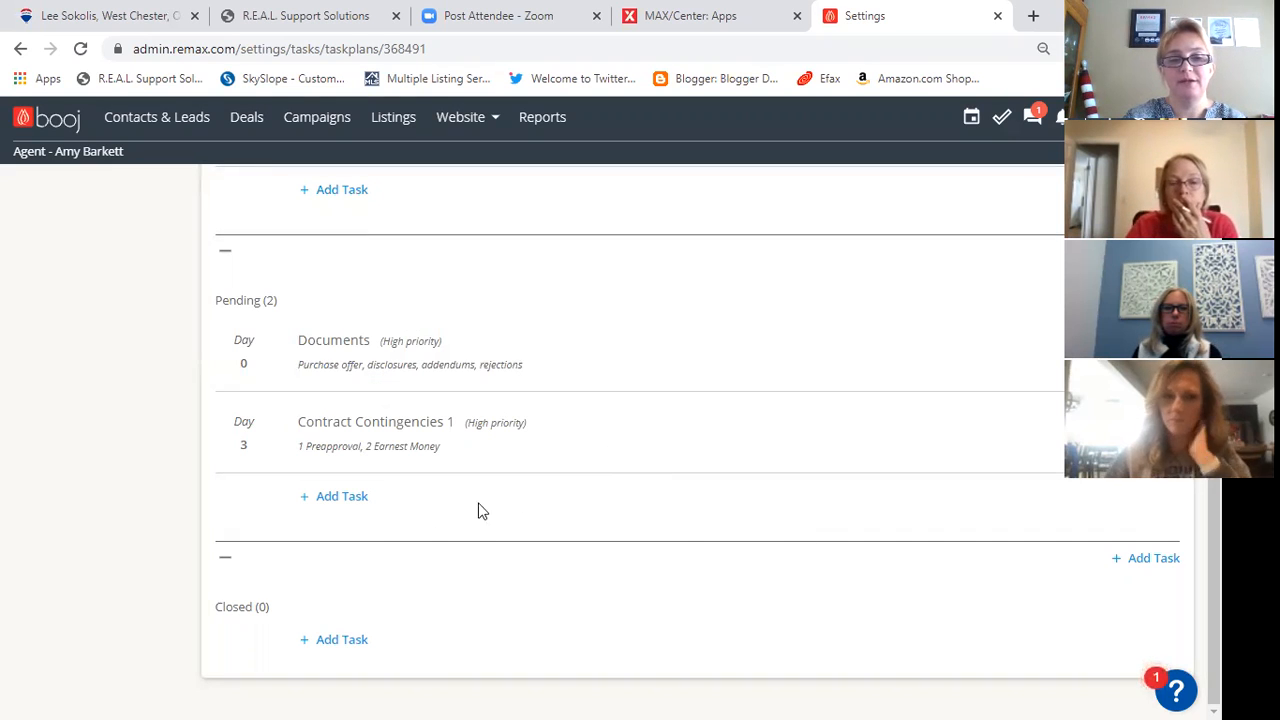
# - Start a Pending-stage task titled "Loose Ends" with Med priority, due in 20 days
pyautogui.click(342, 497)
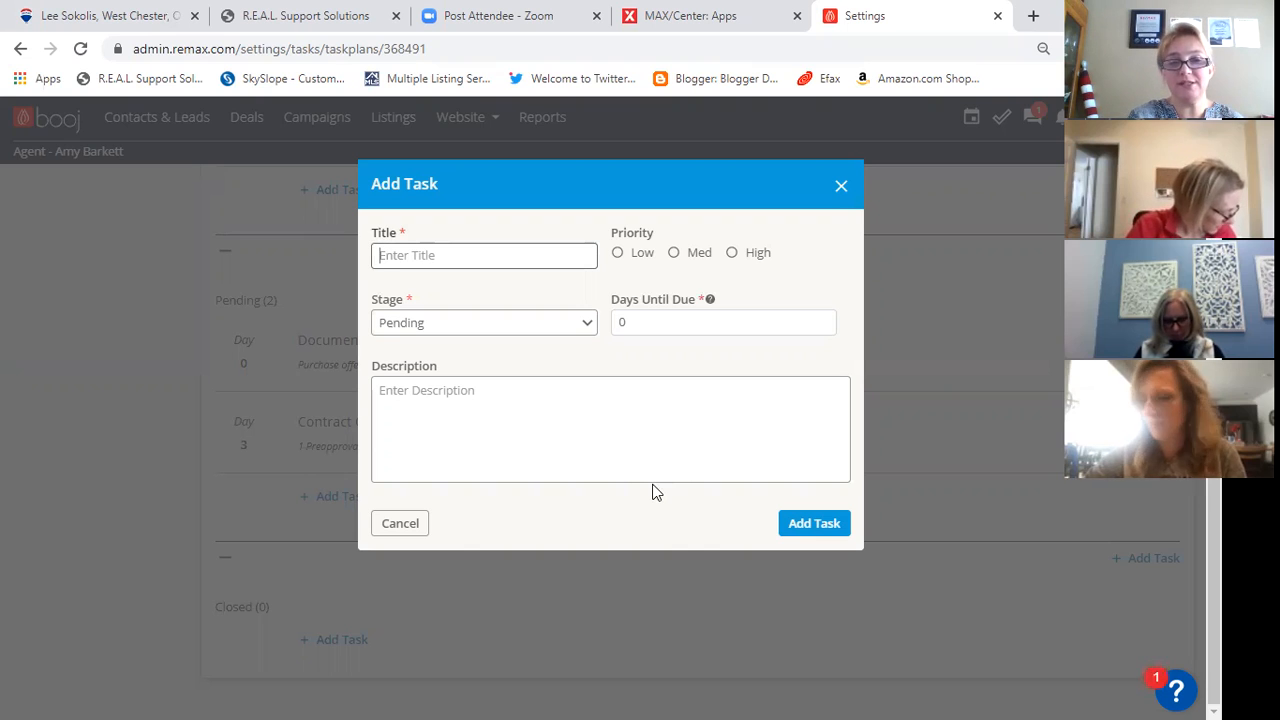
pyautogui.write('Loose Ends')
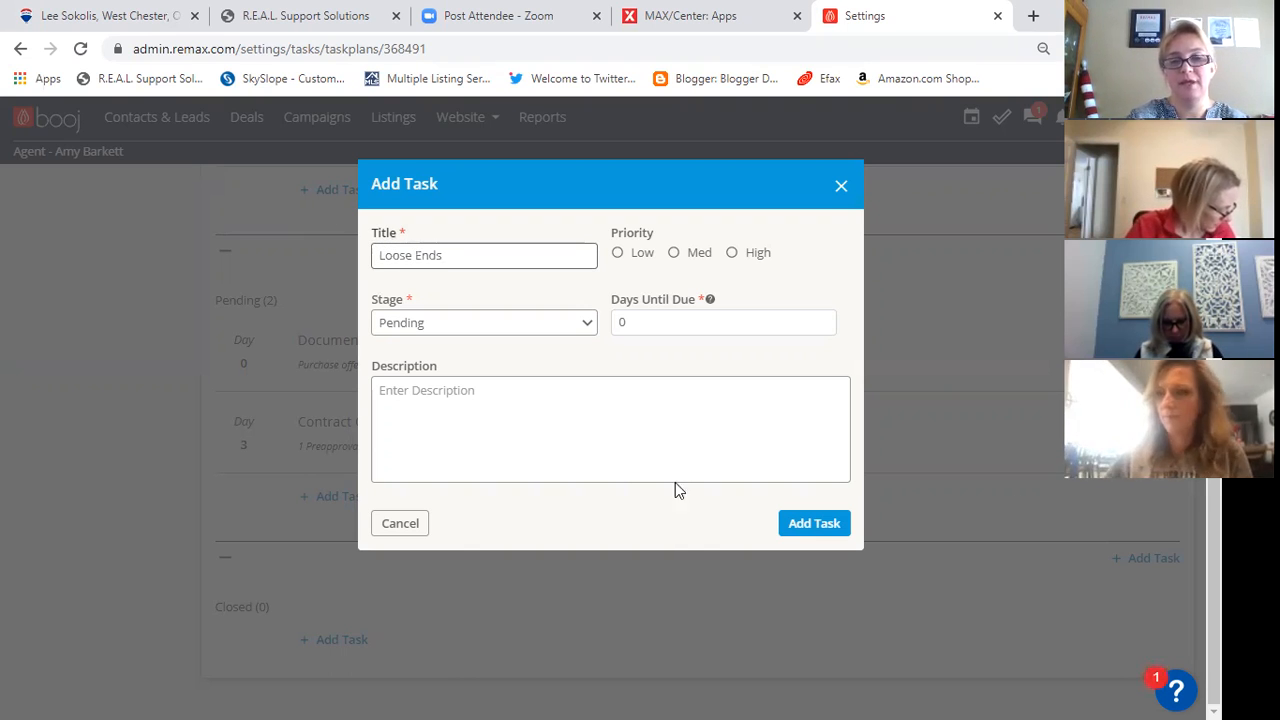
pyautogui.click(674, 254)
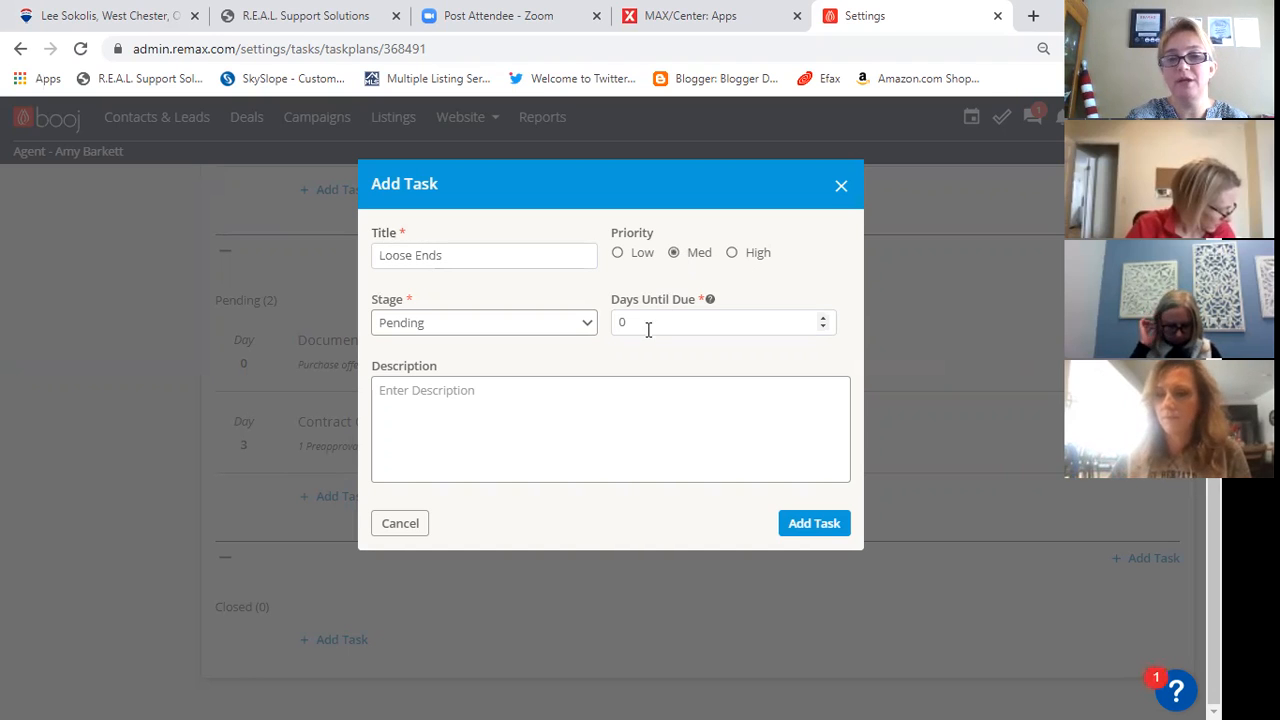
pyautogui.click(626, 323)
pyautogui.write('20')
# - Describe the Loose Ends task as "Repair receipts, loan commitment, title questionaire", using the suggested spelling for "commitment"
pyautogui.click(584, 394)
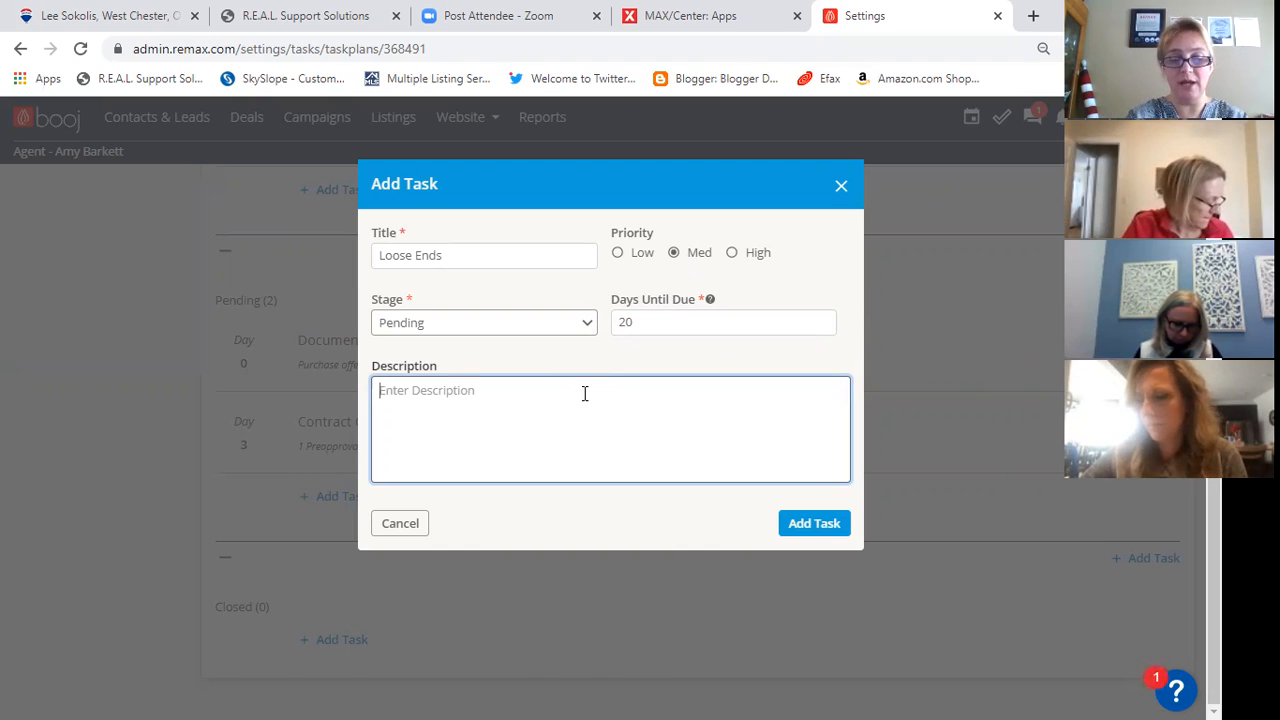
pyautogui.write('Repair')
pyautogui.write(' recedip')
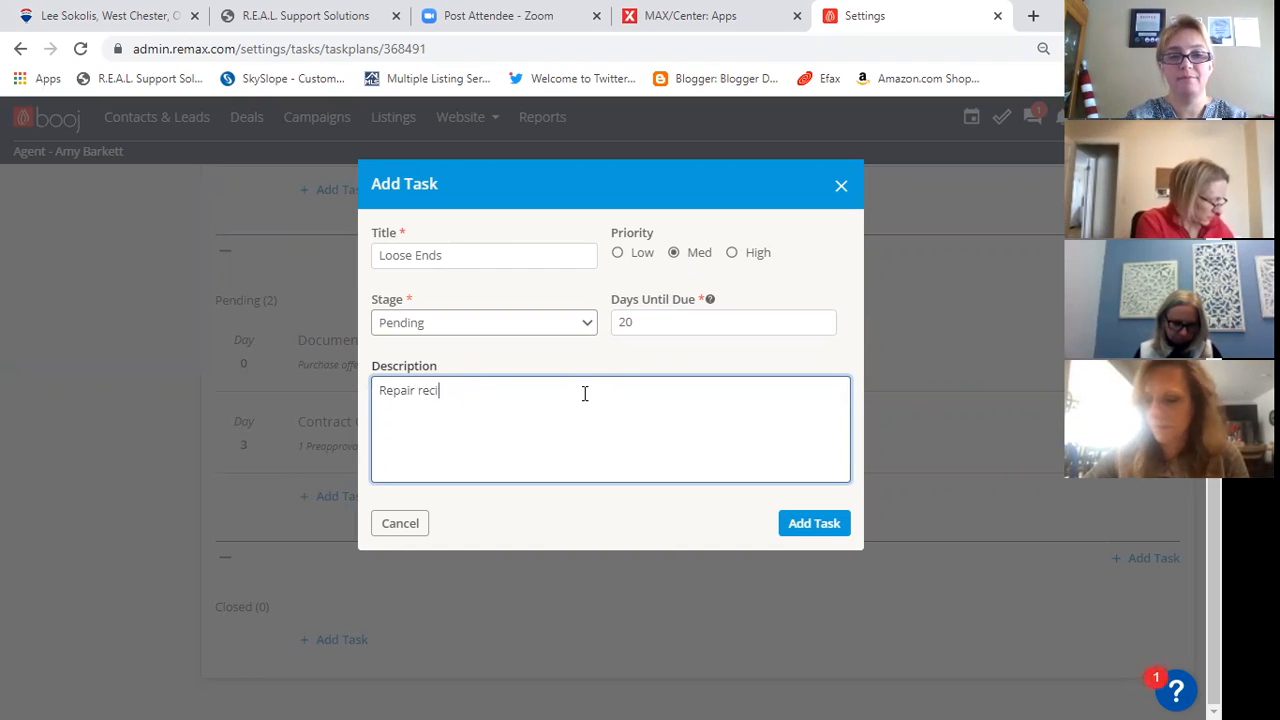
pyautogui.press('BackSpace')
pyautogui.write('eipt')
pyautogui.write('s, lope')
pyautogui.press('BackSpace')
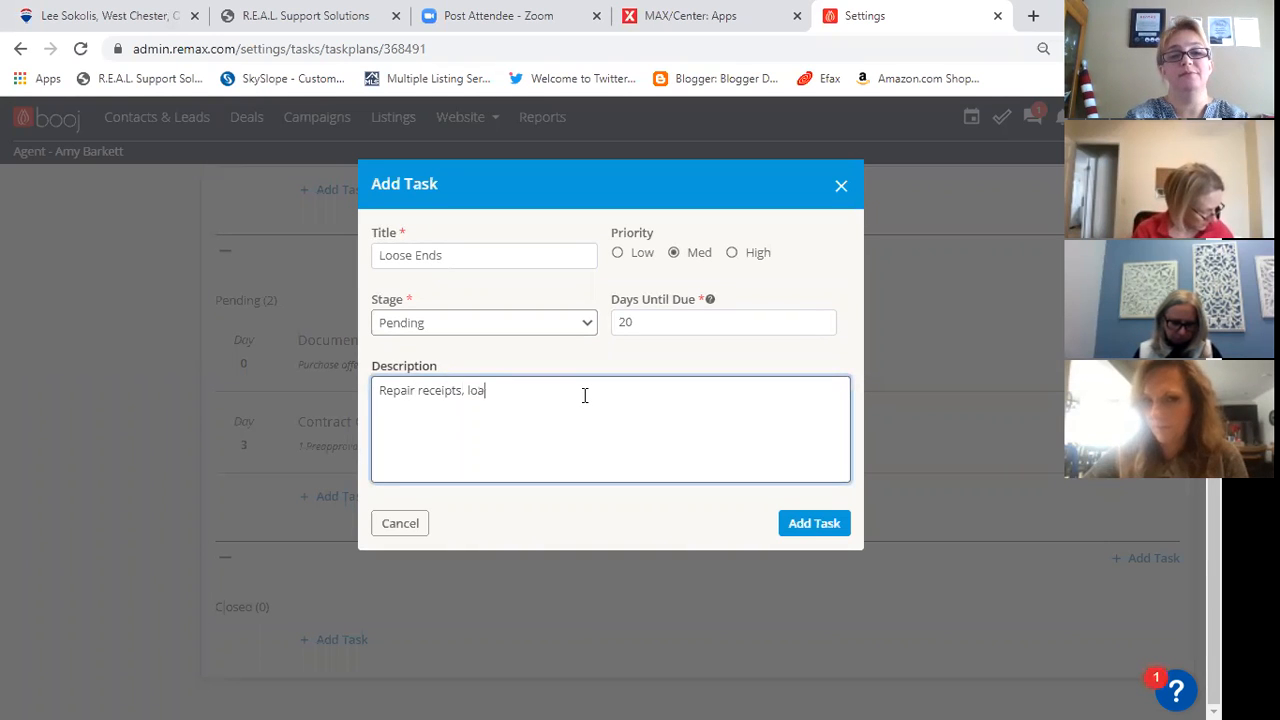
pyautogui.write('n committment')
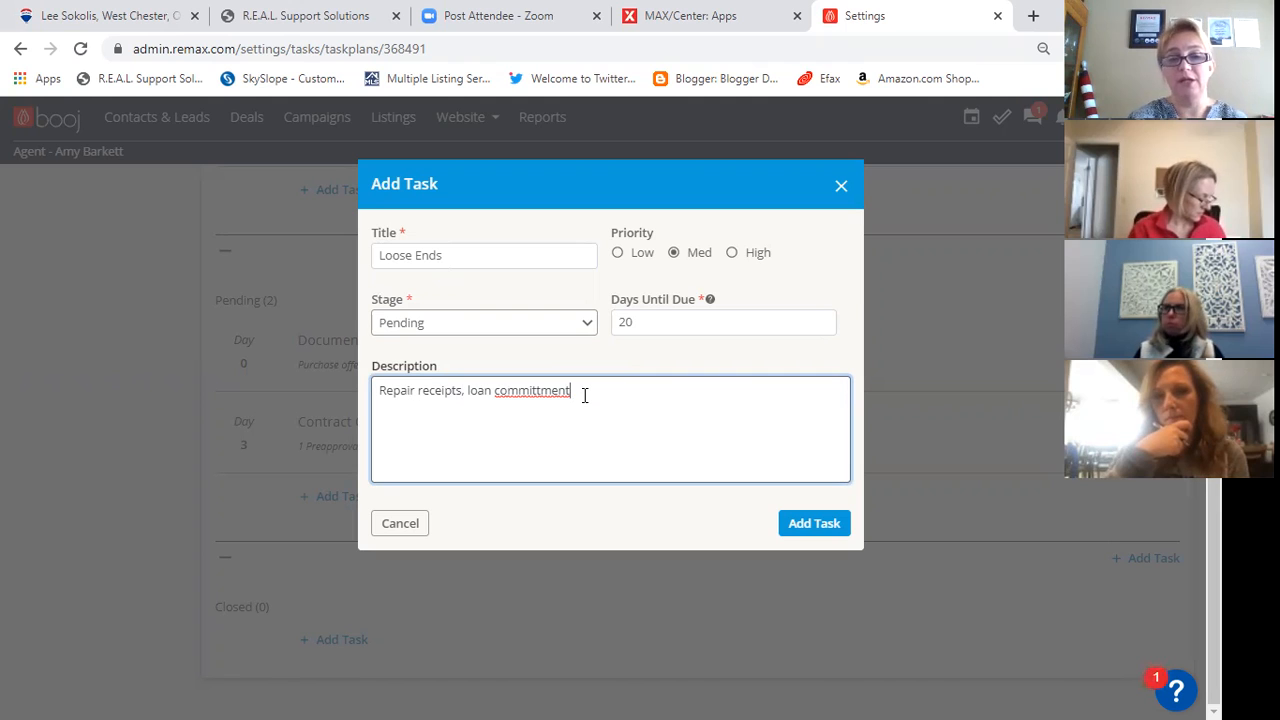
pyautogui.rightClick(553, 393)
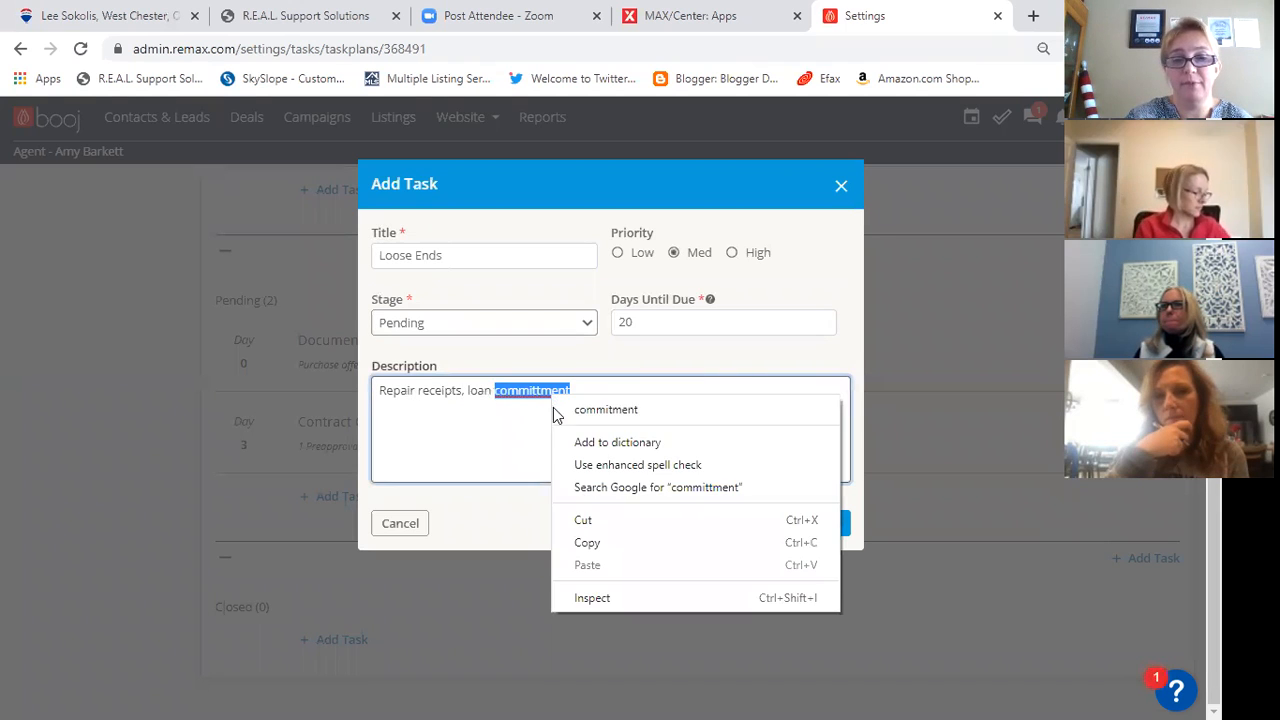
pyautogui.click(588, 410)
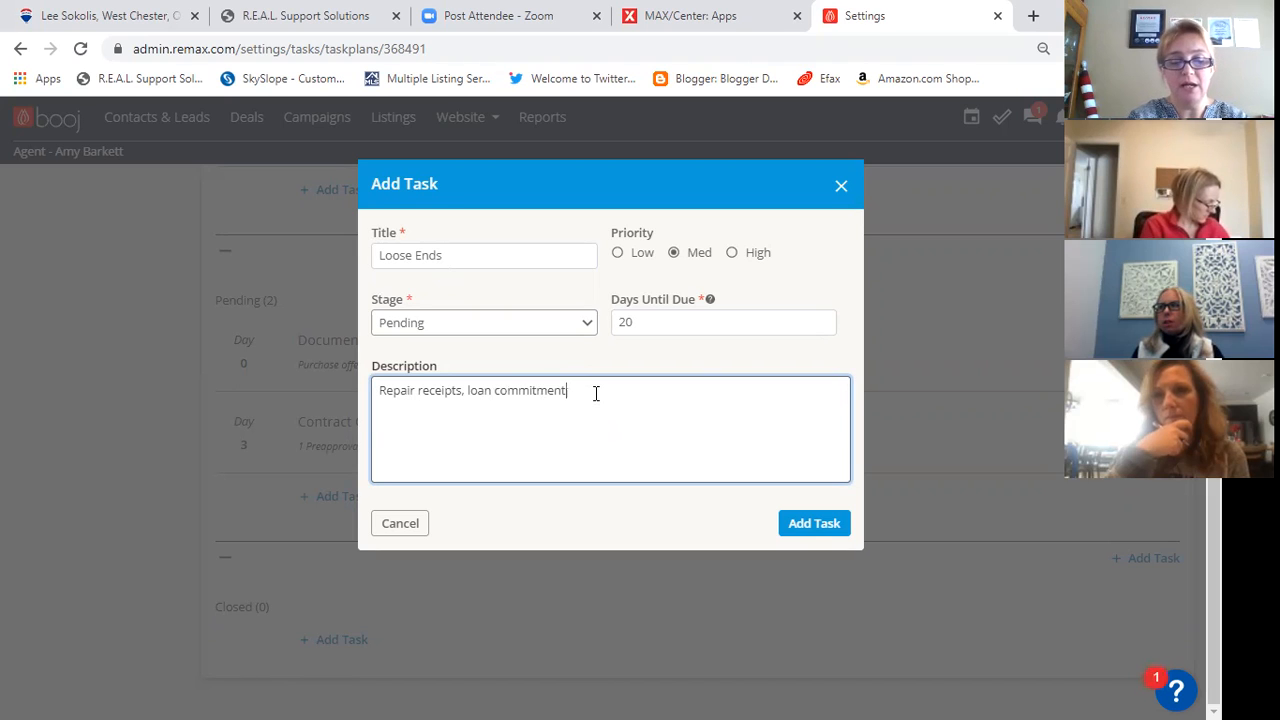
pyautogui.write('title ')
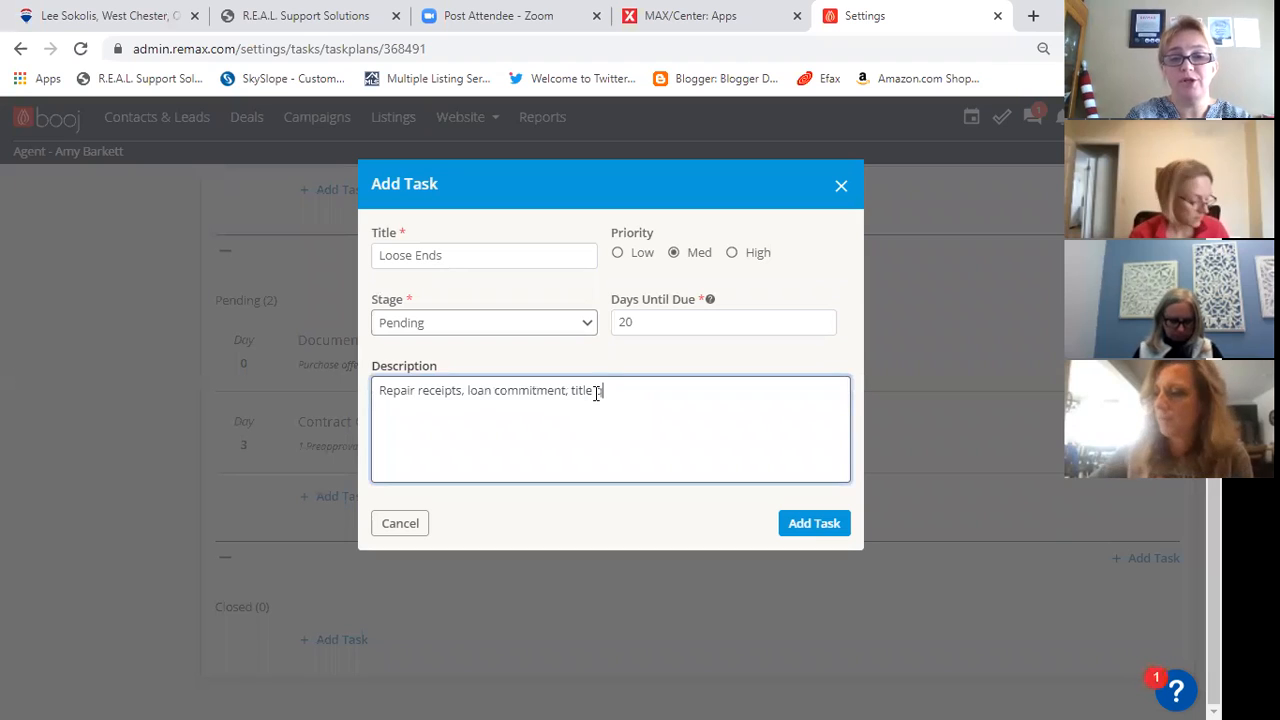
pyautogui.write('questionaire')
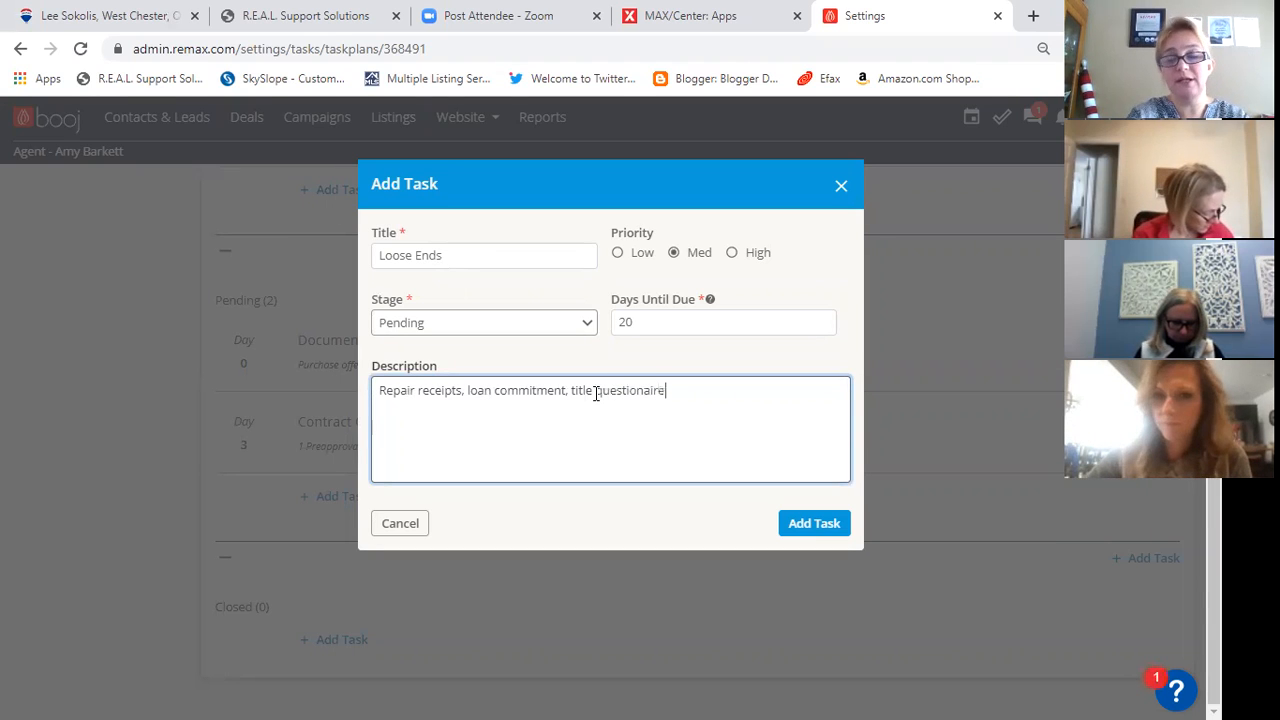
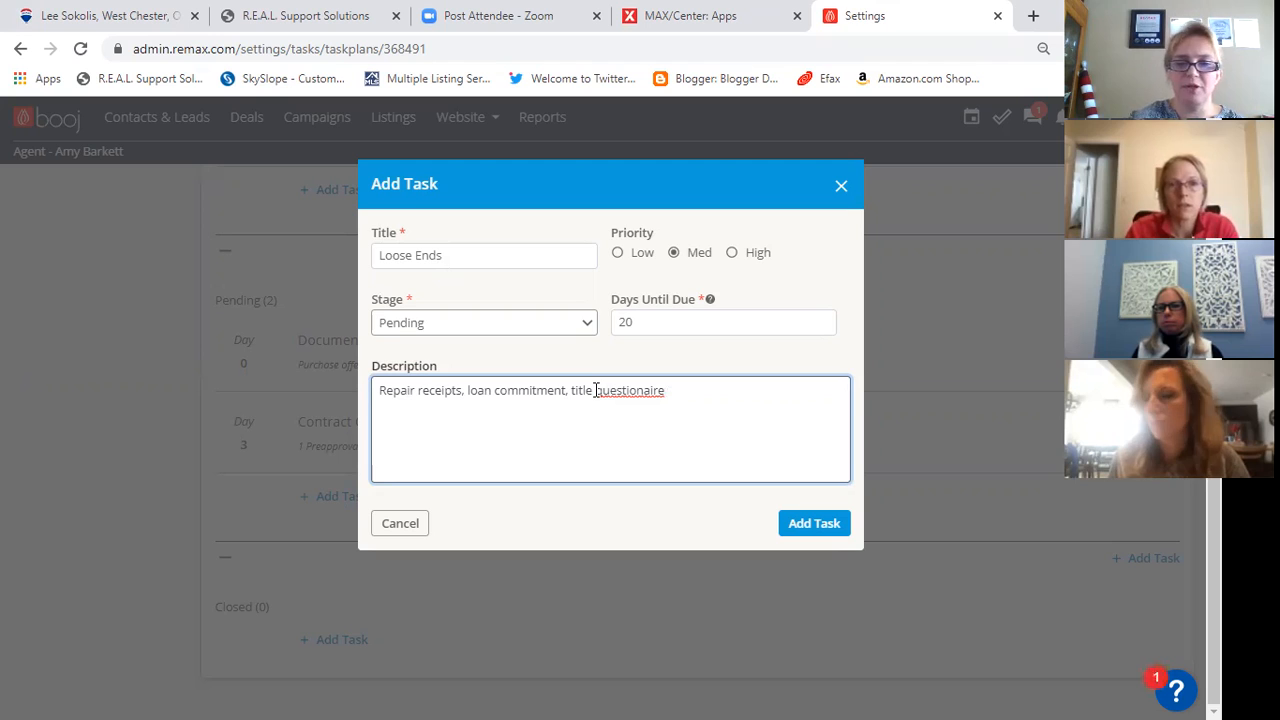
# - Correct the spelling to "questionnaire" in the Loose Ends description and add the task to the plan
pyautogui.rightClick(639, 392)
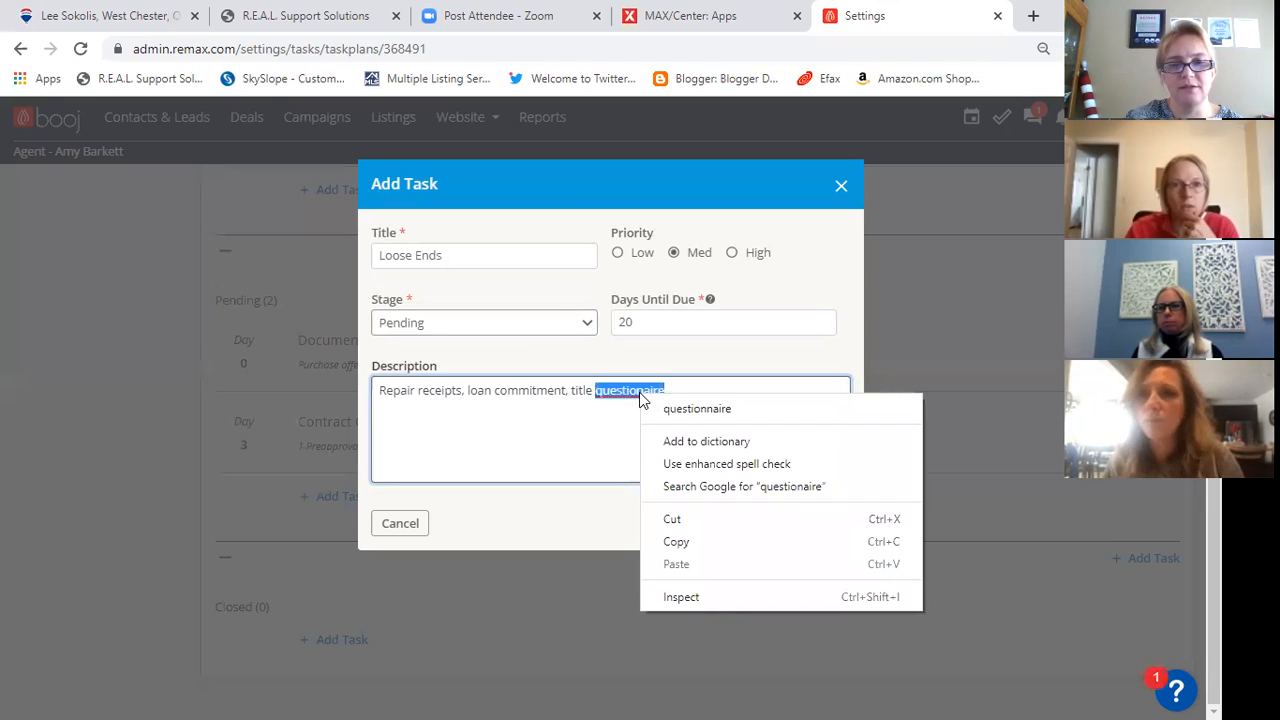
pyautogui.click(697, 409)
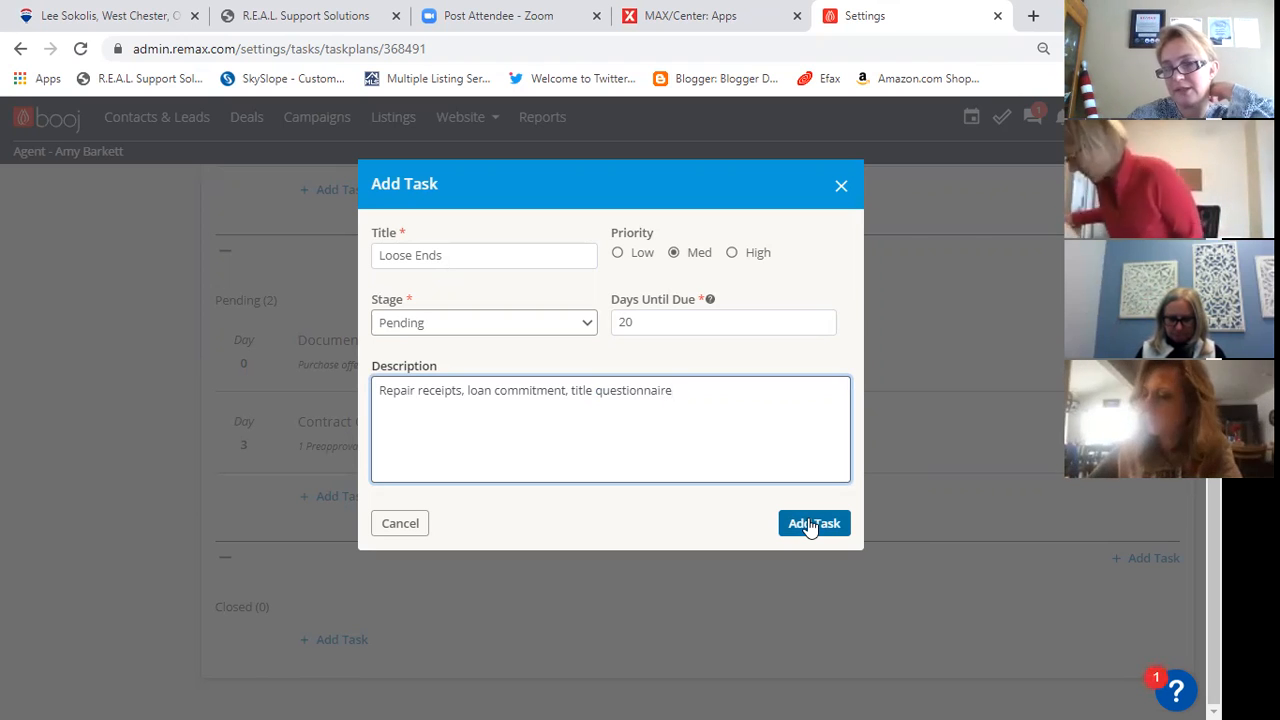
pyautogui.click(811, 525)
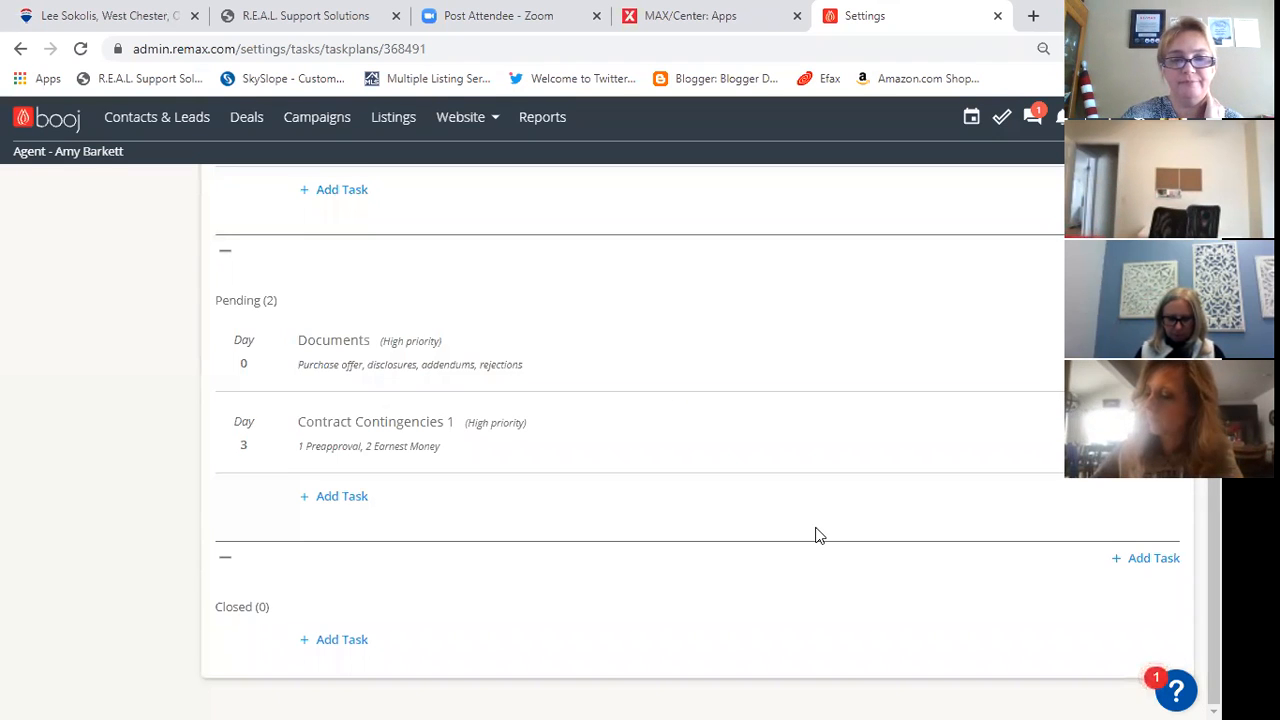
# - Return to the list of task plans and reopen the personal Deal - List listing plan to refresh its tasks
pyautogui.scroll(10, 813, 531)
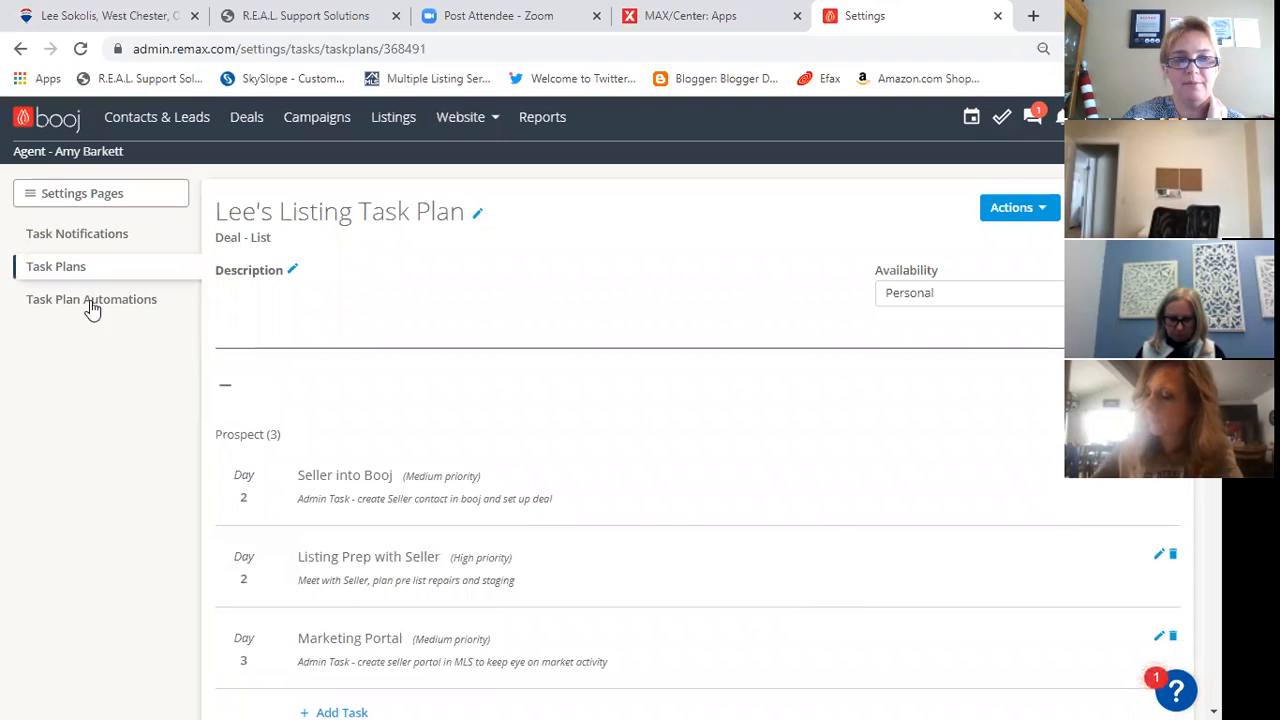
pyautogui.click(58, 299)
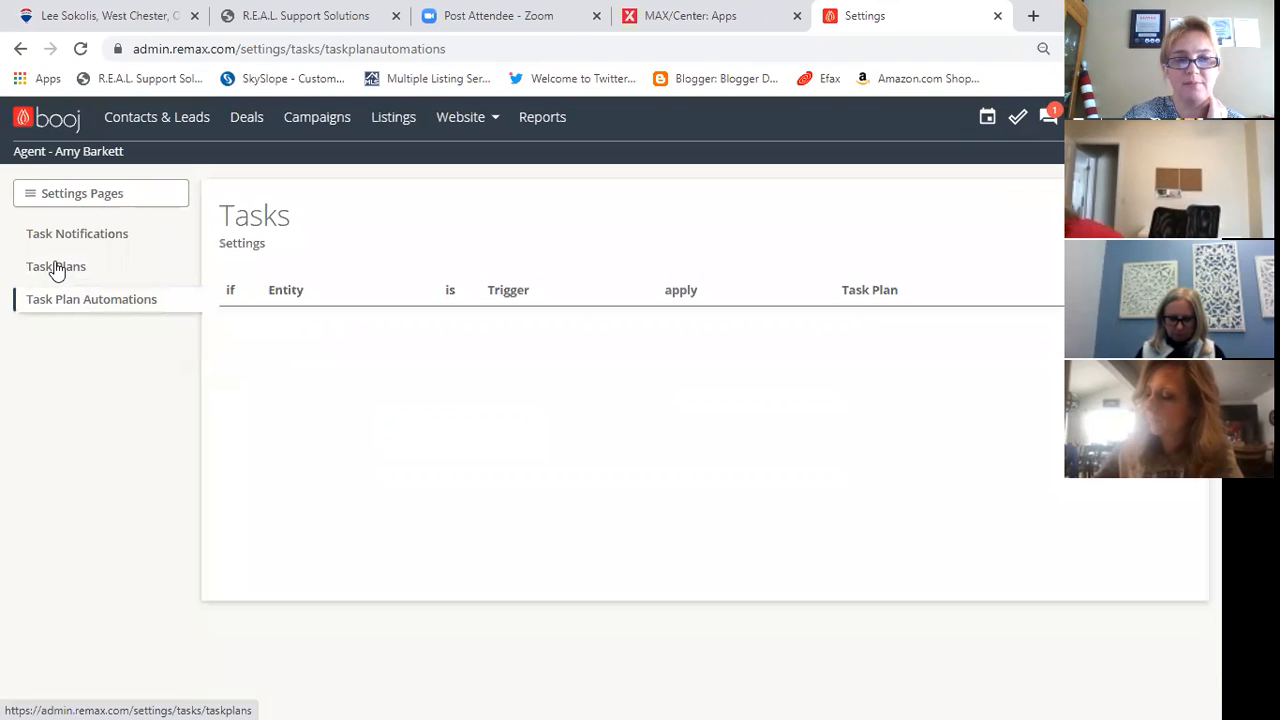
pyautogui.click(56, 268)
pyautogui.scroll(-1, 650, 480)
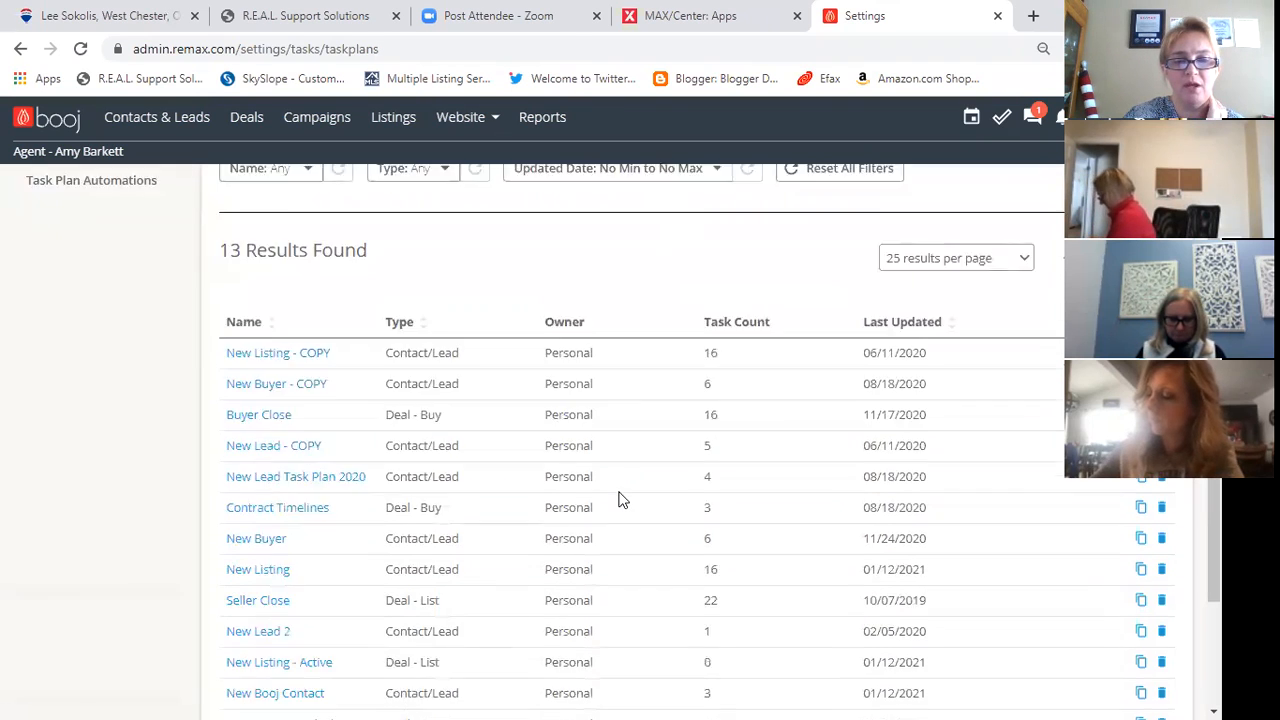
pyautogui.scroll(-2, 620, 500)
pyautogui.click(270, 578)
# - Review the plan's Active and Pending tasks to check that the newly added ones are listed
pyautogui.scroll(-3, 585, 570)
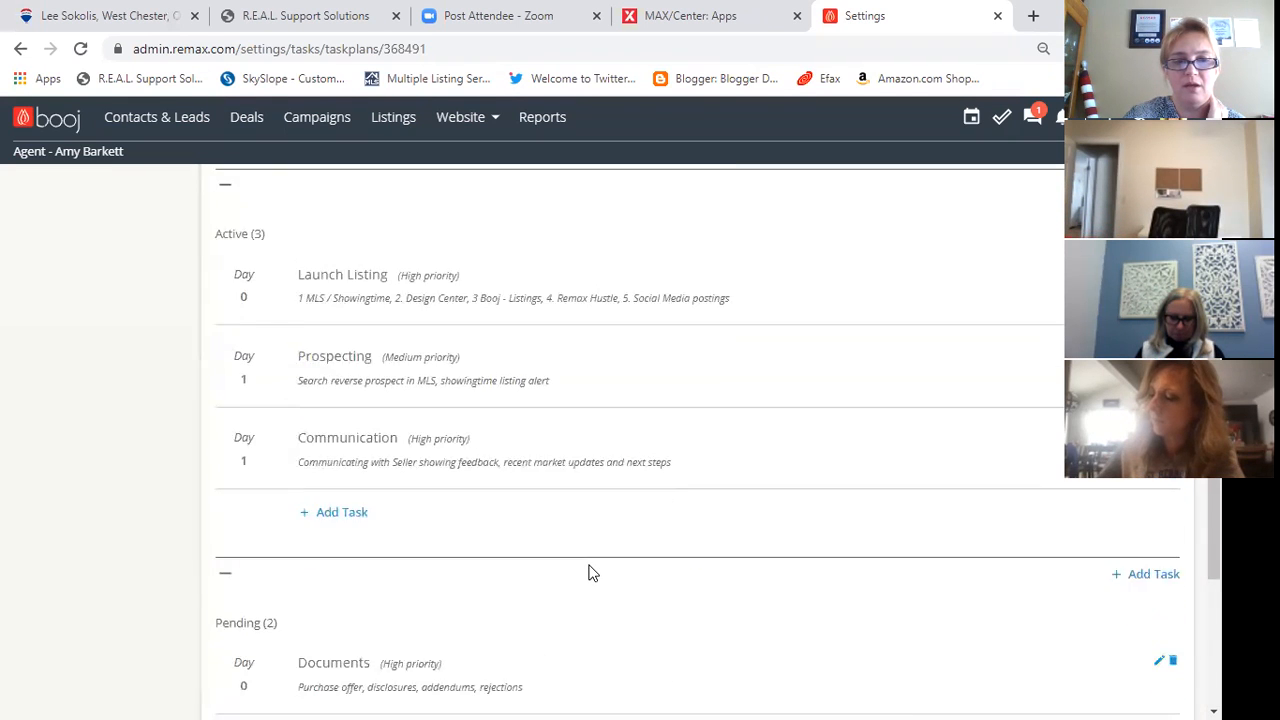
pyautogui.scroll(-1, 590, 572)
pyautogui.scroll(-2, 590, 572)
pyautogui.scroll(-1, 590, 572)
pyautogui.scroll(2, 560, 572)
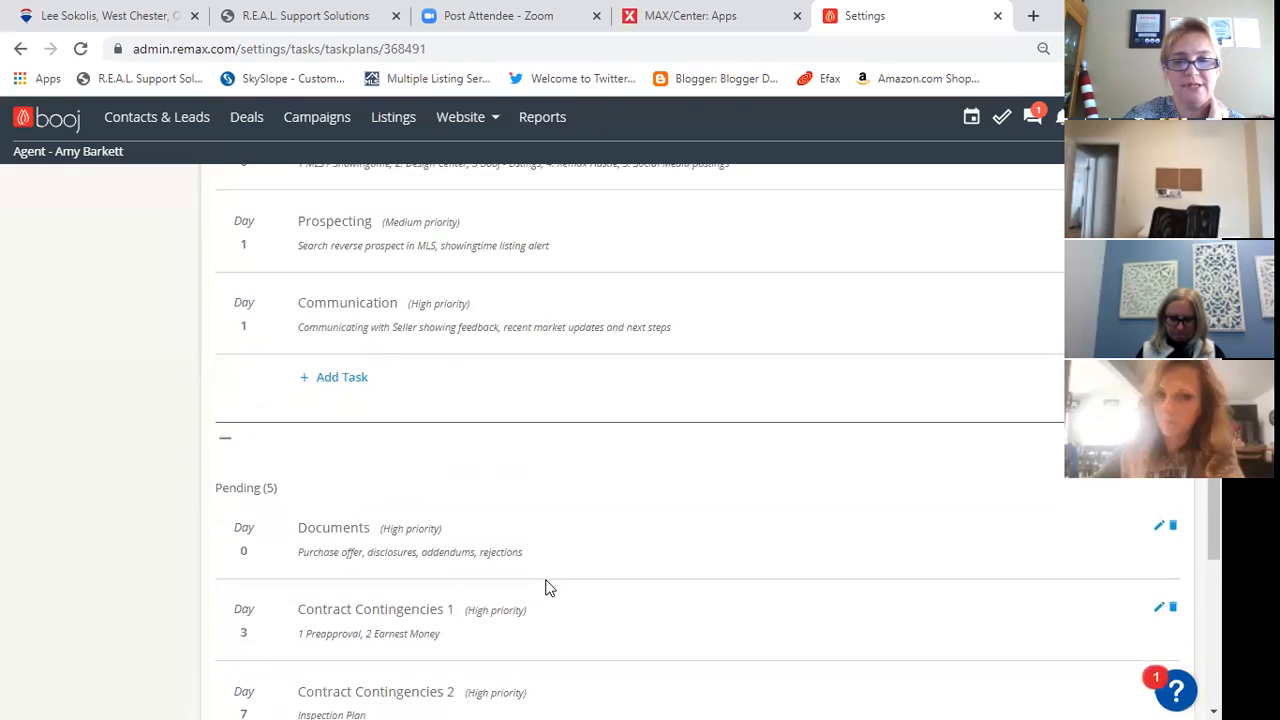
pyautogui.scroll(-2, 546, 587)
pyautogui.scroll(-2, 589, 517)
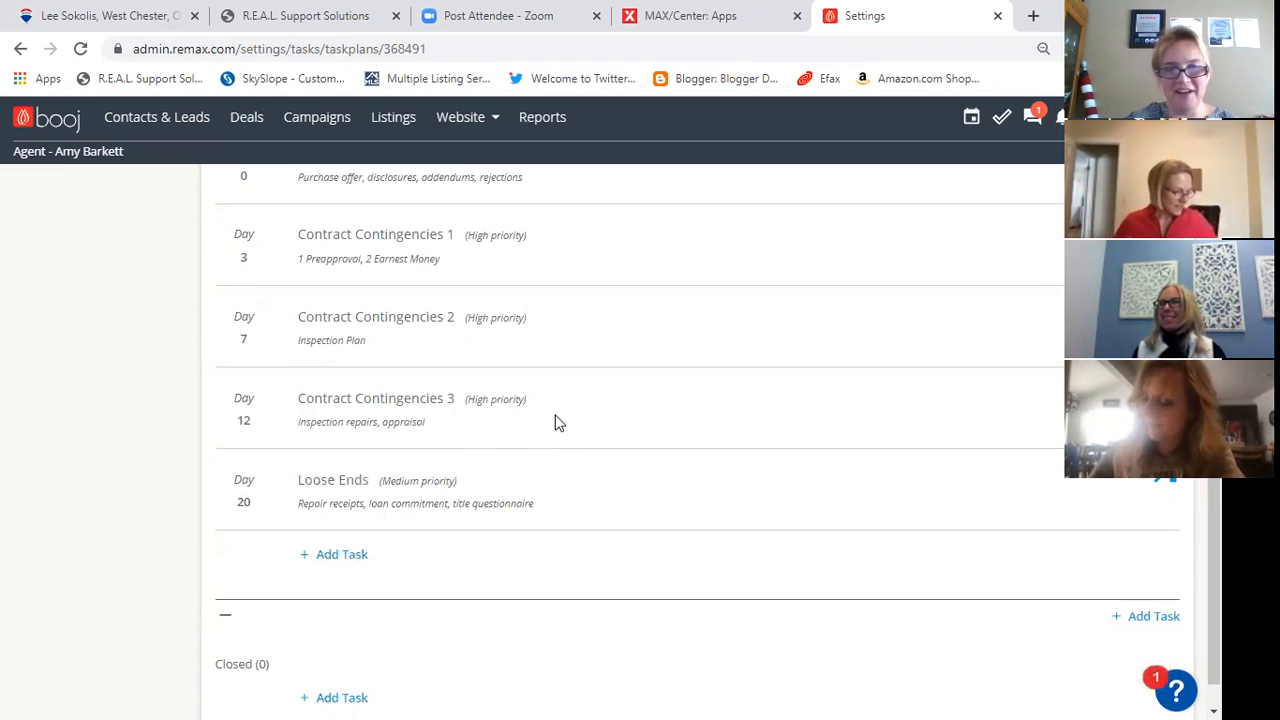
# - Start a Pending-stage task titled "Closing Time" with High priority, due in 28 days
pyautogui.scroll(-1, 500, 432)
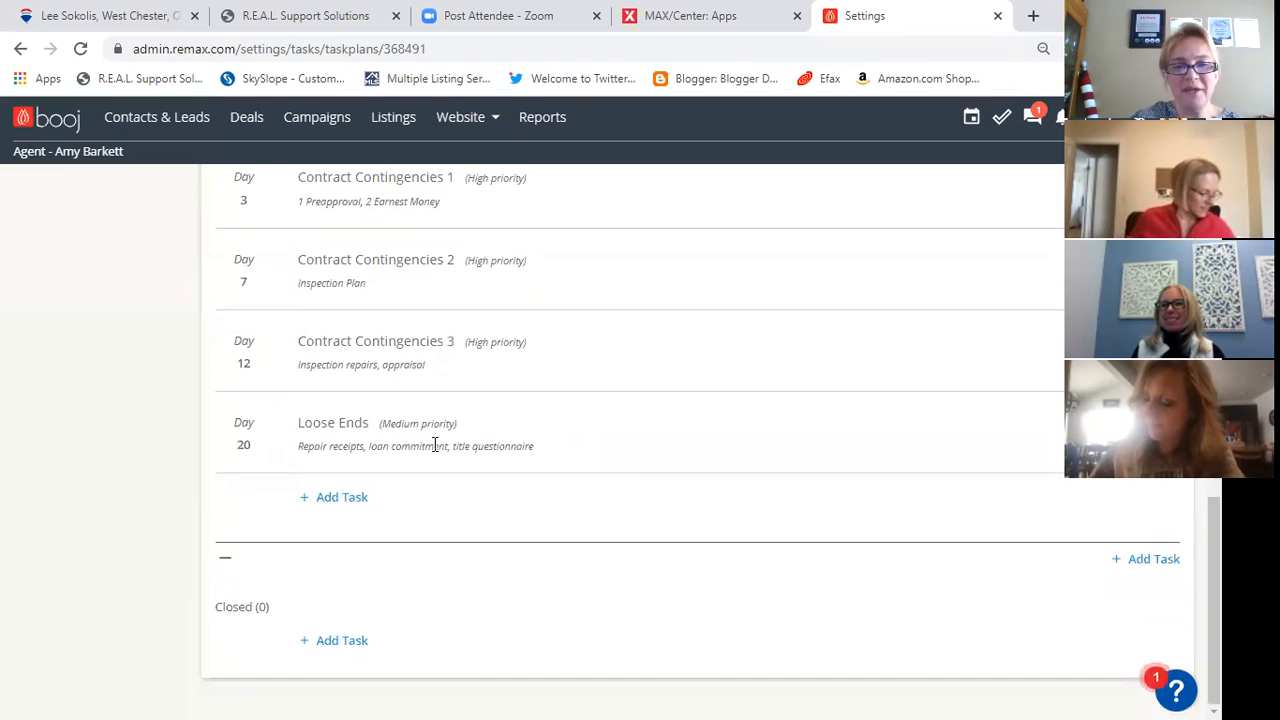
pyautogui.click(346, 500)
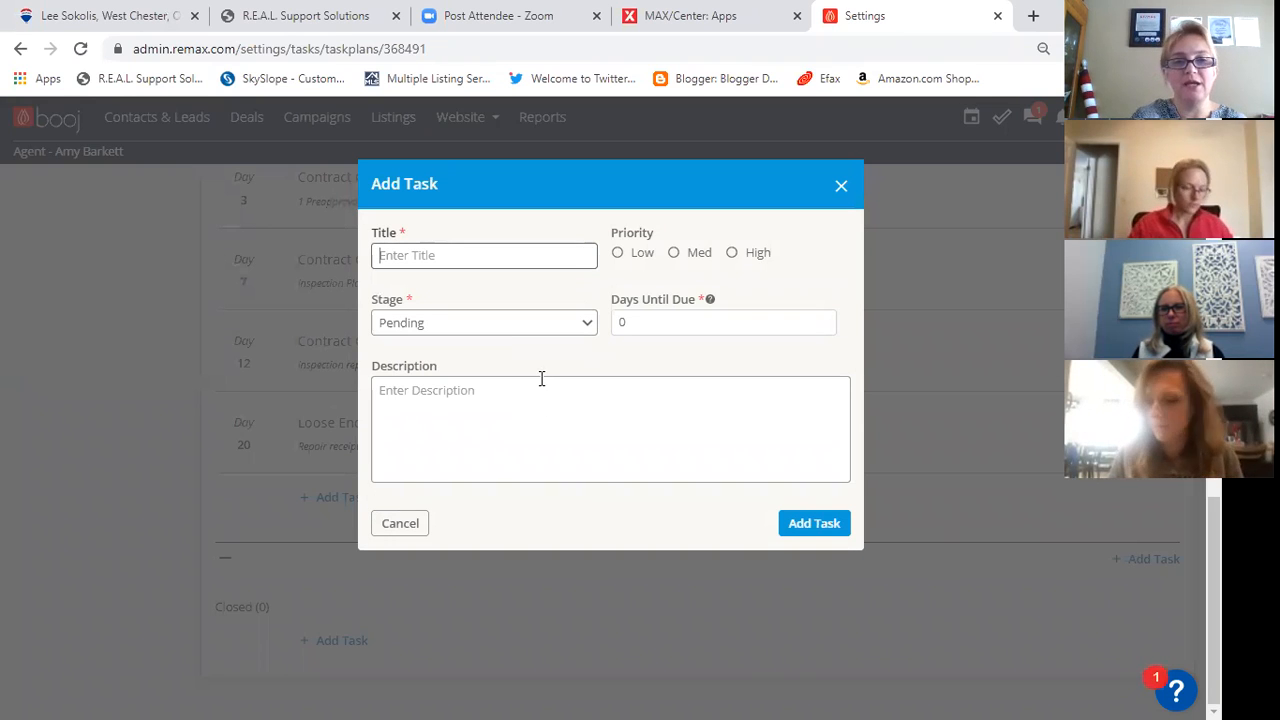
pyautogui.write('Closing Time')
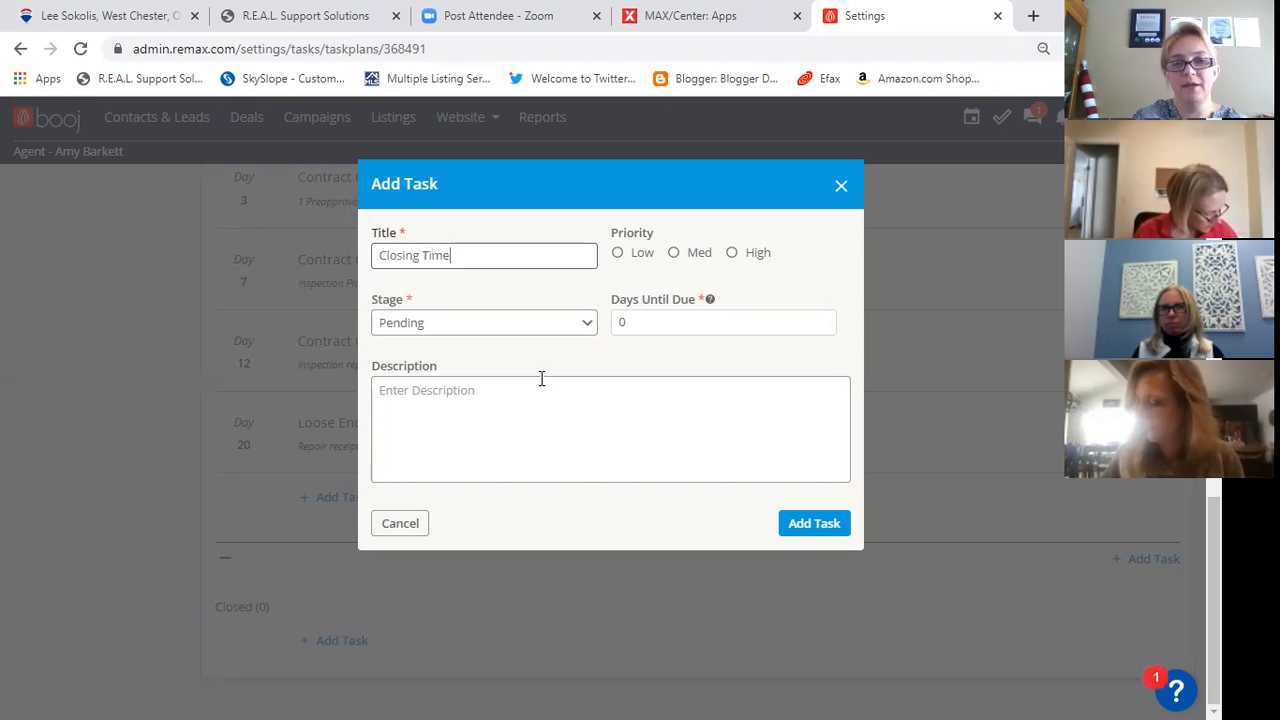
pyautogui.click(733, 252)
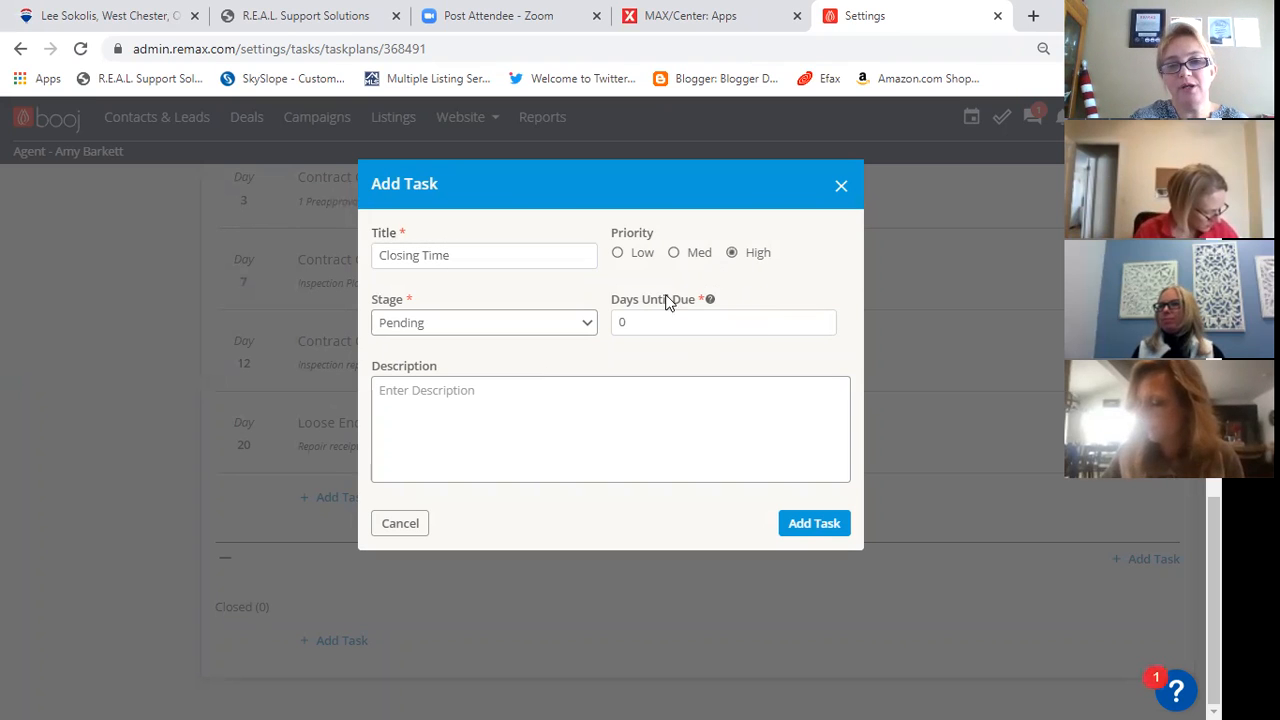
pyautogui.click(634, 322)
pyautogui.click(563, 331)
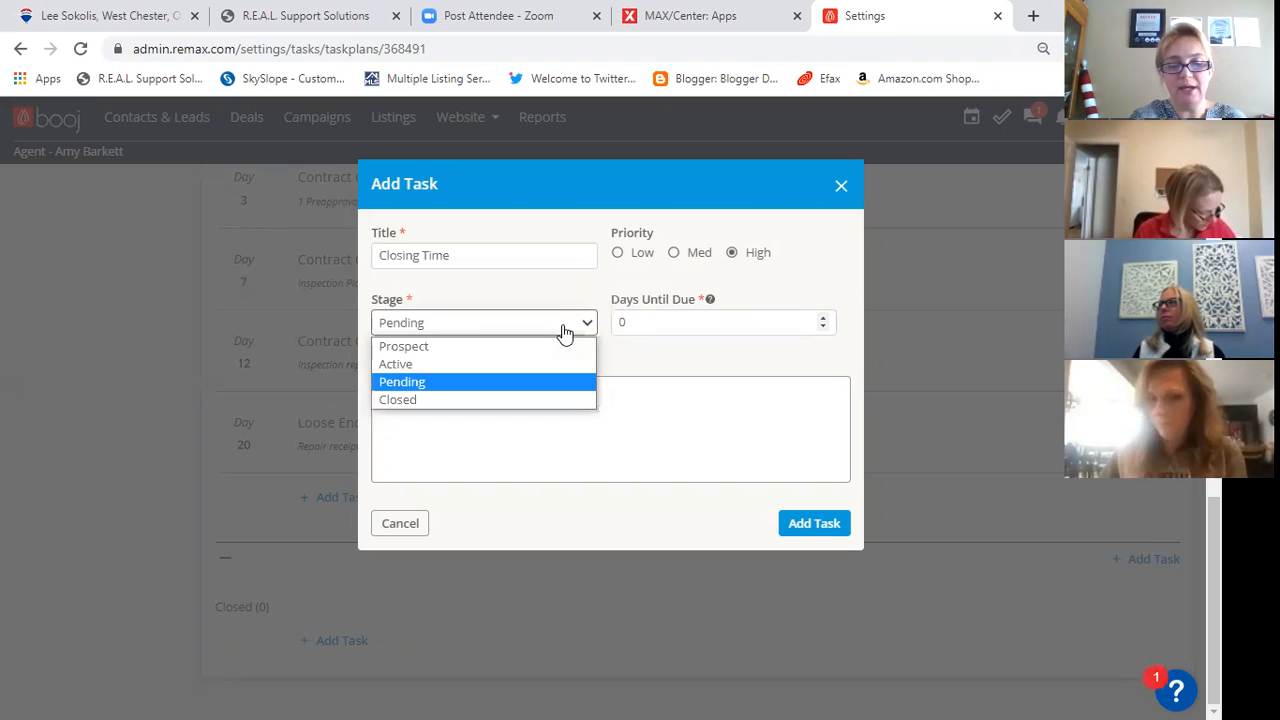
pyautogui.press('Tab')
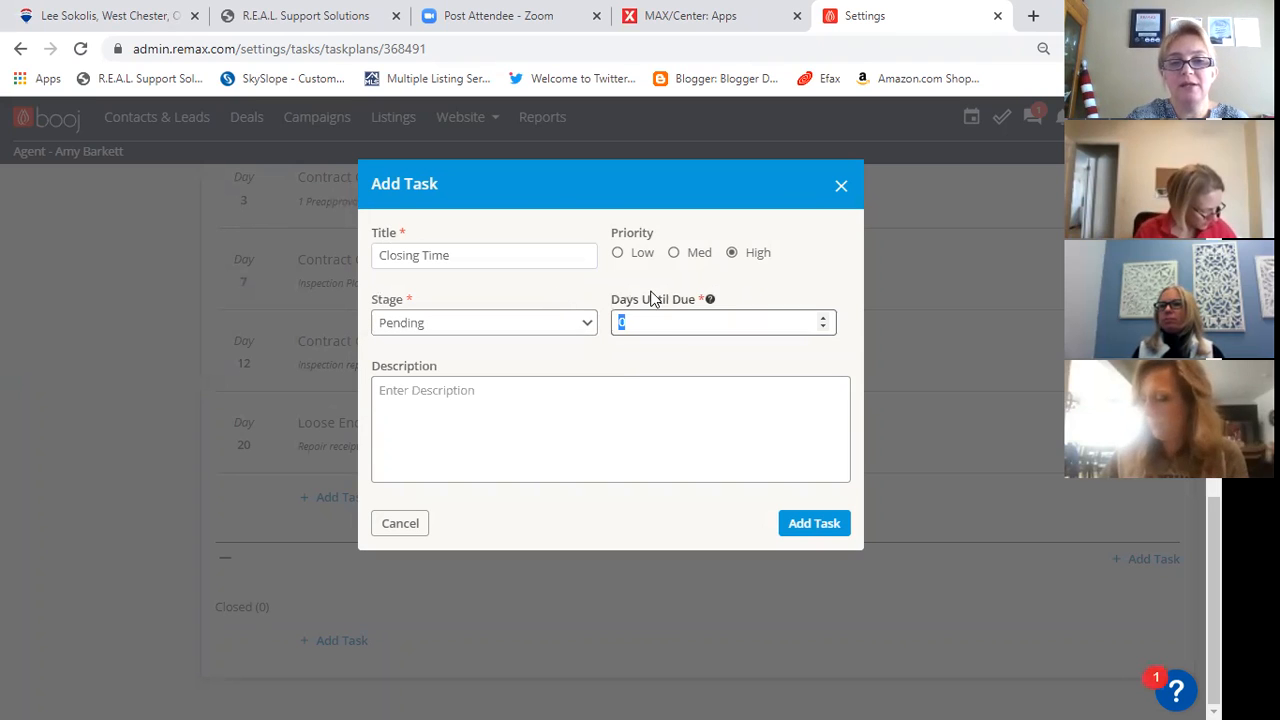
pyautogui.write('28')
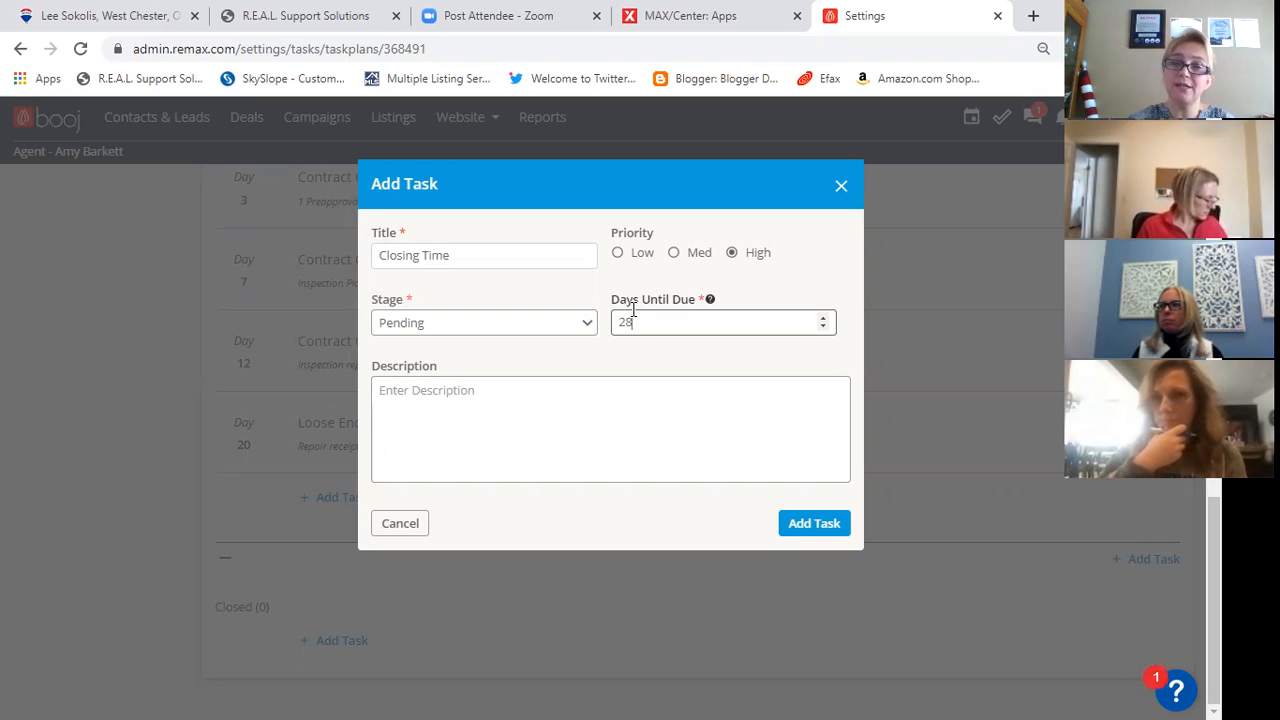
# - Describe the Closing Time task as "Final walkthru and utility turnover" and add it to the plan
pyautogui.click(514, 394)
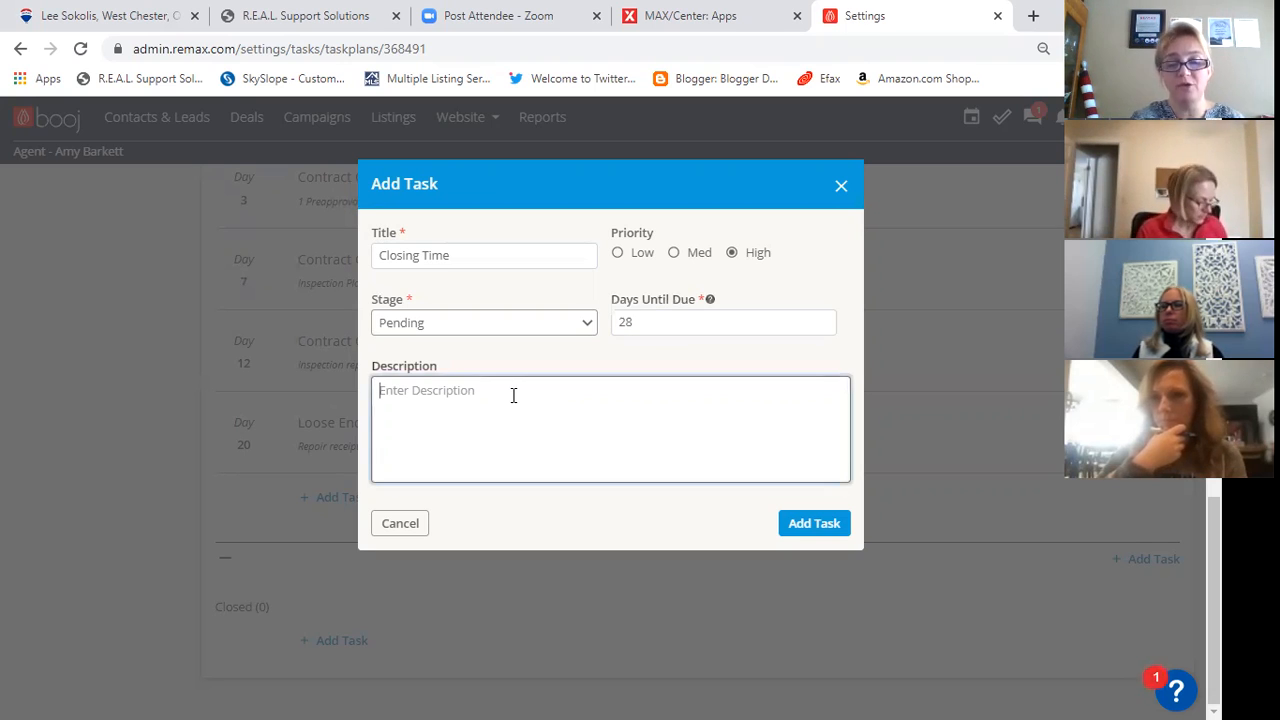
pyautogui.write('Fla')
pyautogui.press('BackSpace')
pyautogui.press('BackSpace')
pyautogui.write('inal')
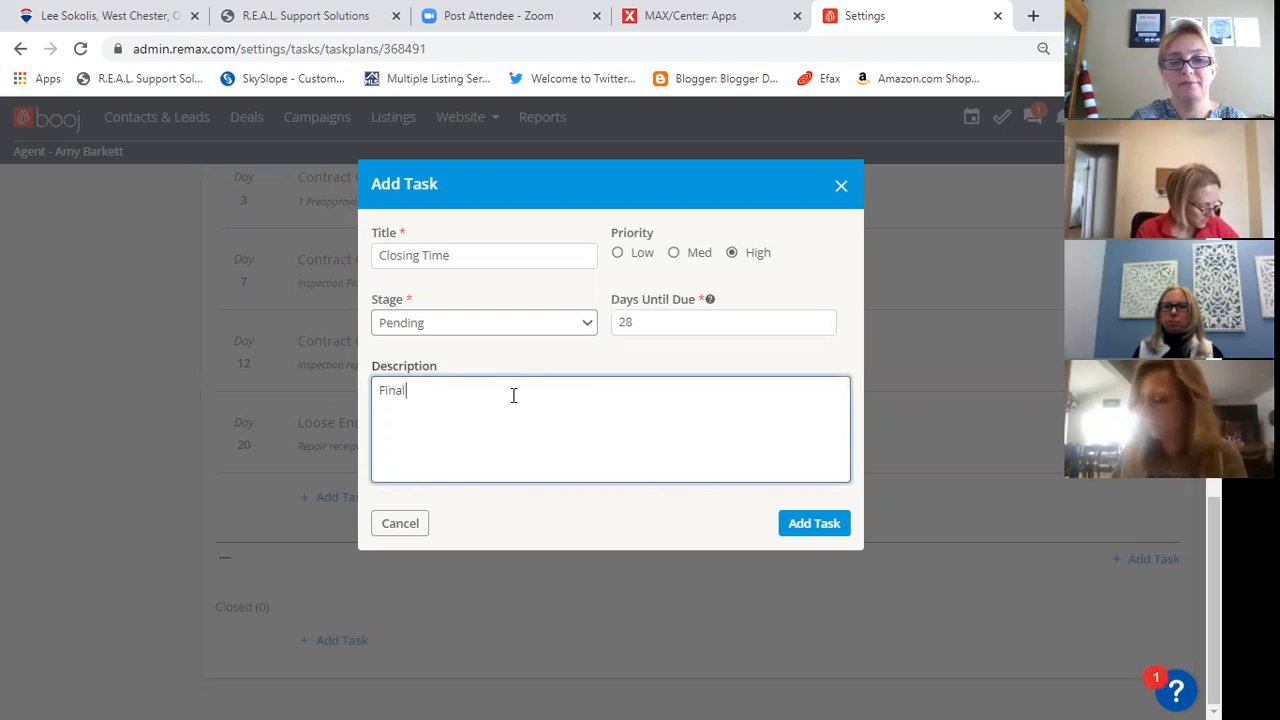
pyautogui.write(' walk')
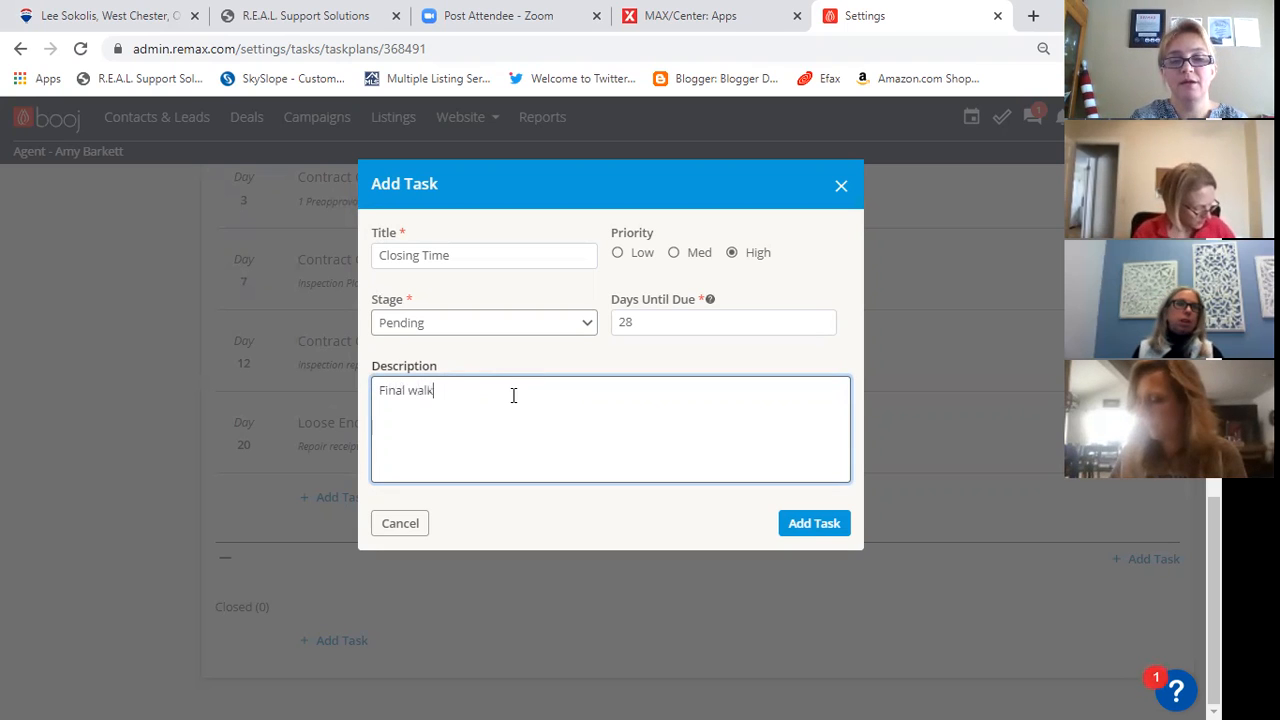
pyautogui.write('thru and ')
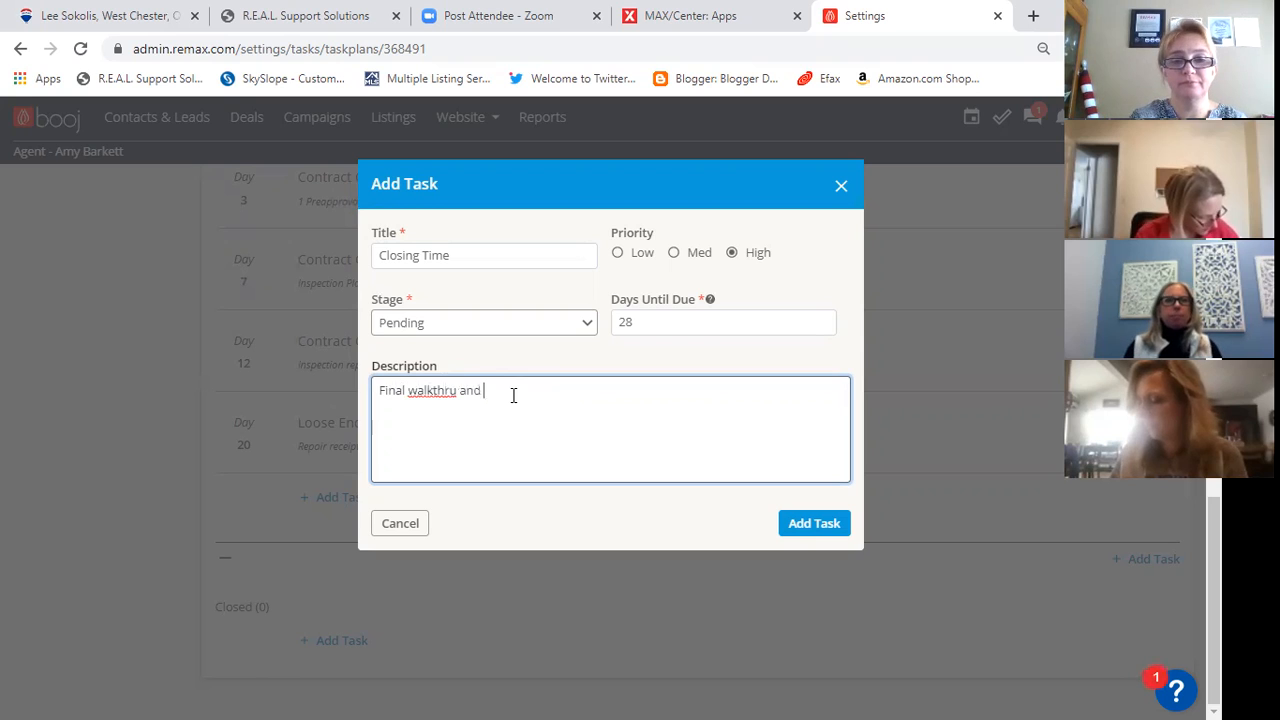
pyautogui.write('utility turnover')
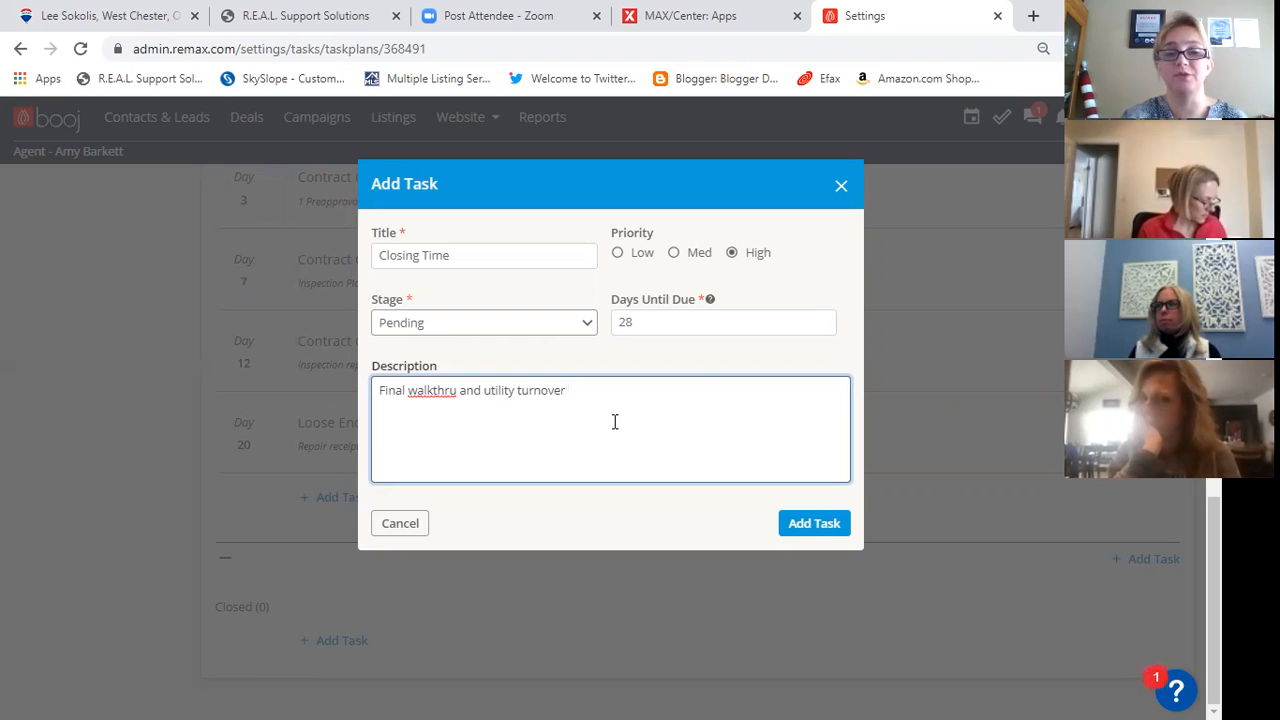
pyautogui.click(821, 528)
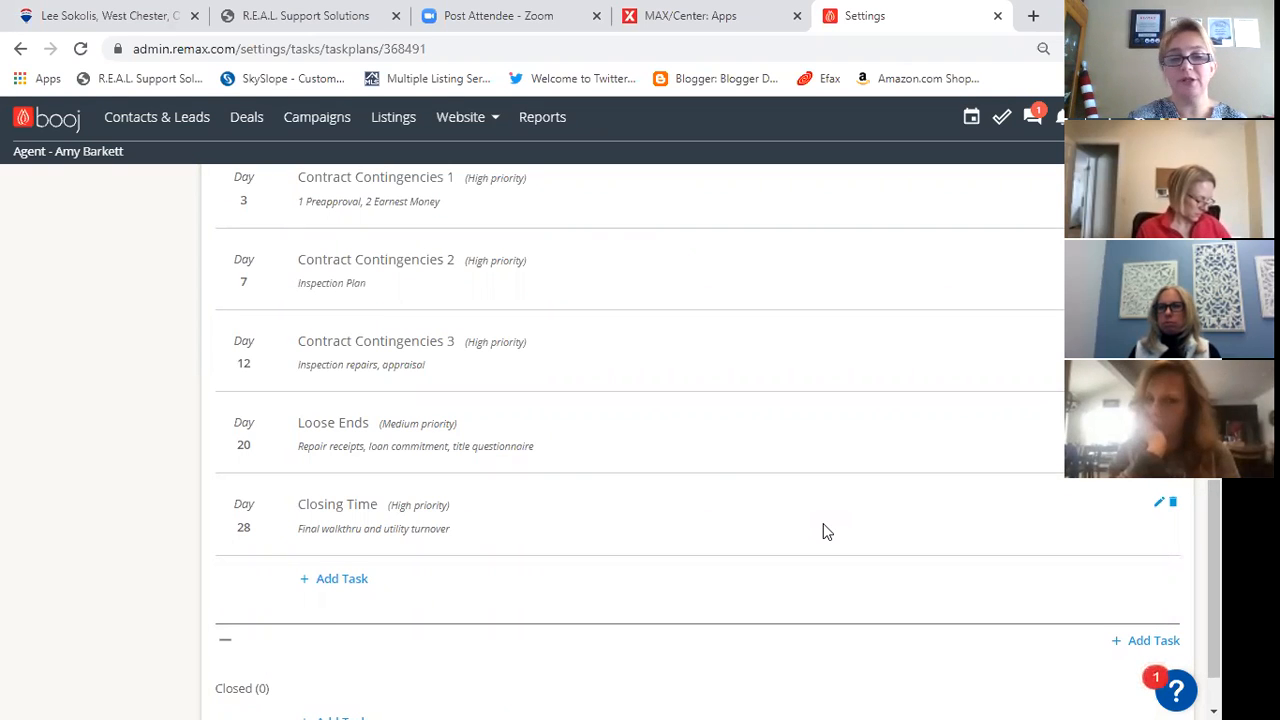
# - Start a Closed-stage task titled "Congrats" with Med priority, due in 1 day
pyautogui.scroll(-1, 613, 404)
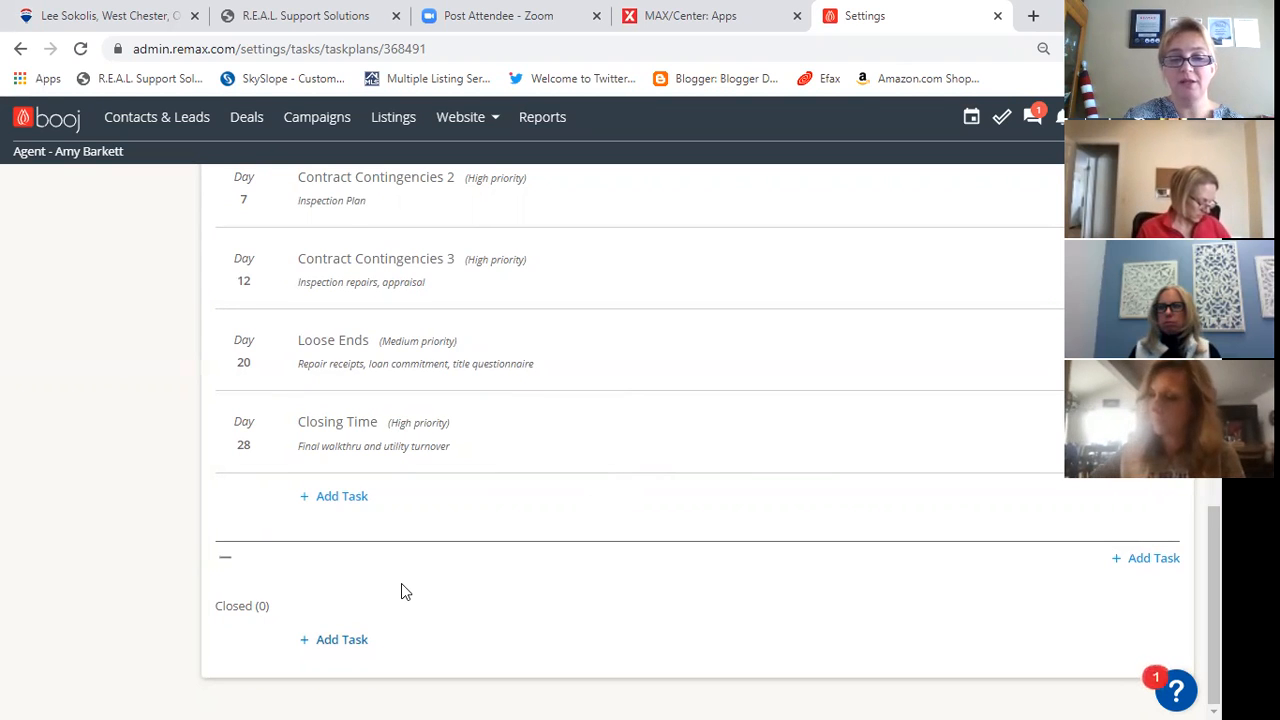
pyautogui.click(341, 639)
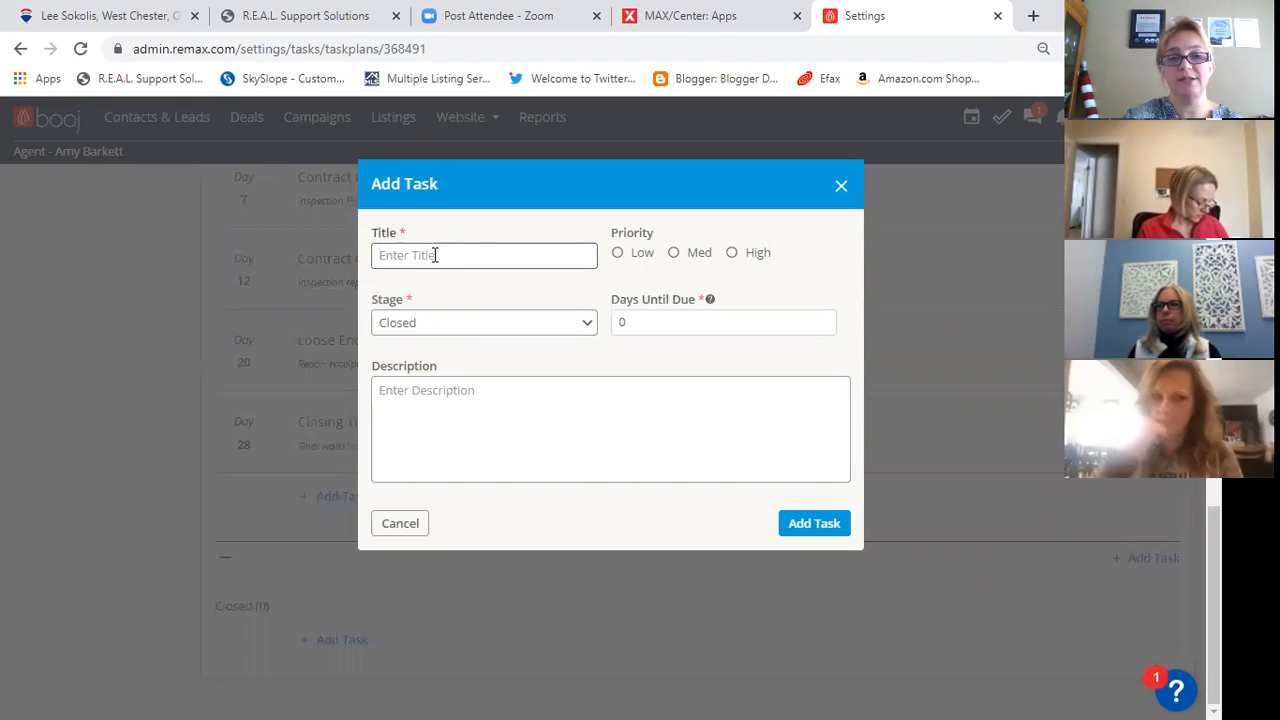
pyautogui.write('Congr')
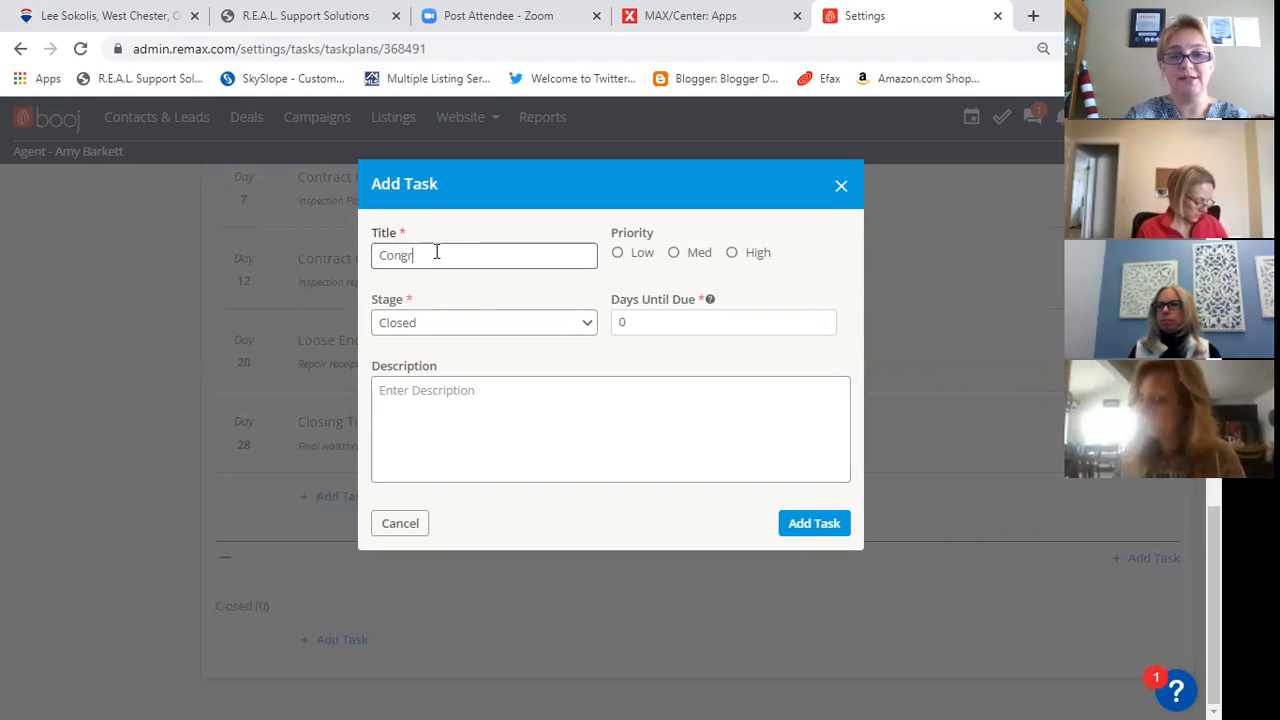
pyautogui.write('ats')
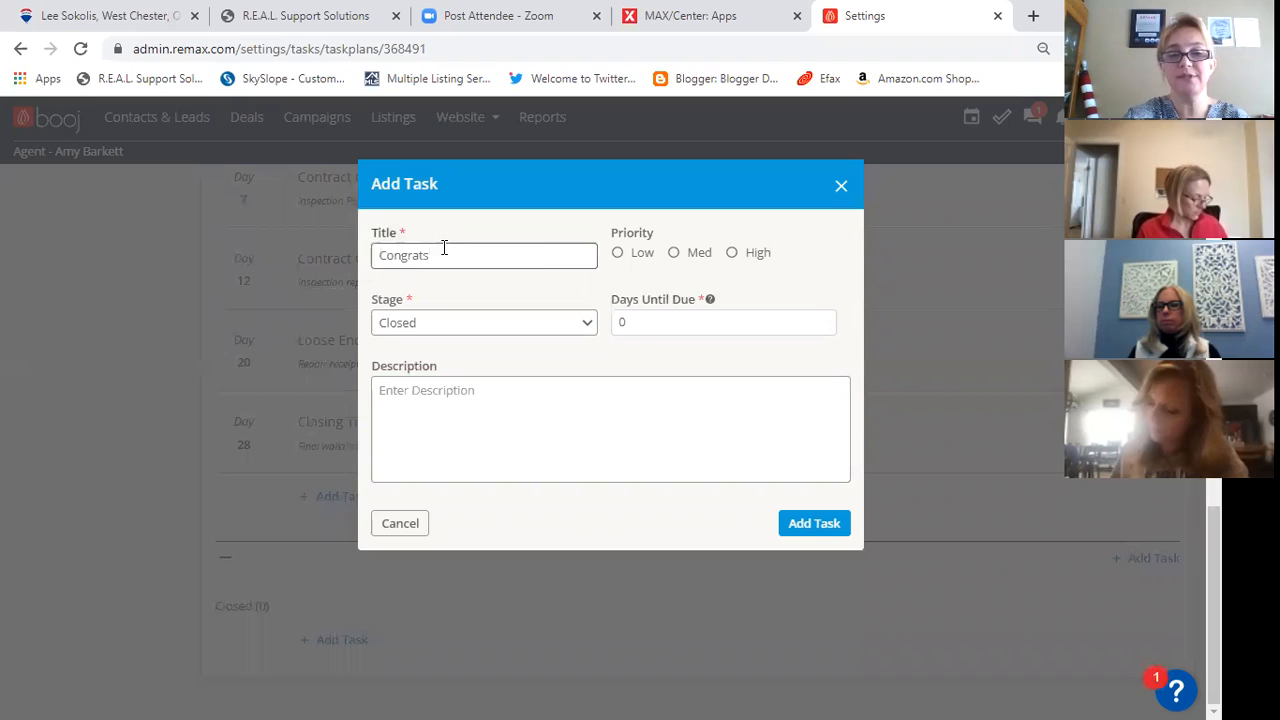
pyautogui.click(674, 258)
pyautogui.moveTo(632, 324); pyautogui.dragTo(608, 330)
pyautogui.write('1')
# - Describe the Congrats task as "Send congrats email to seller and change status in booj contract"
pyautogui.click(608, 383)
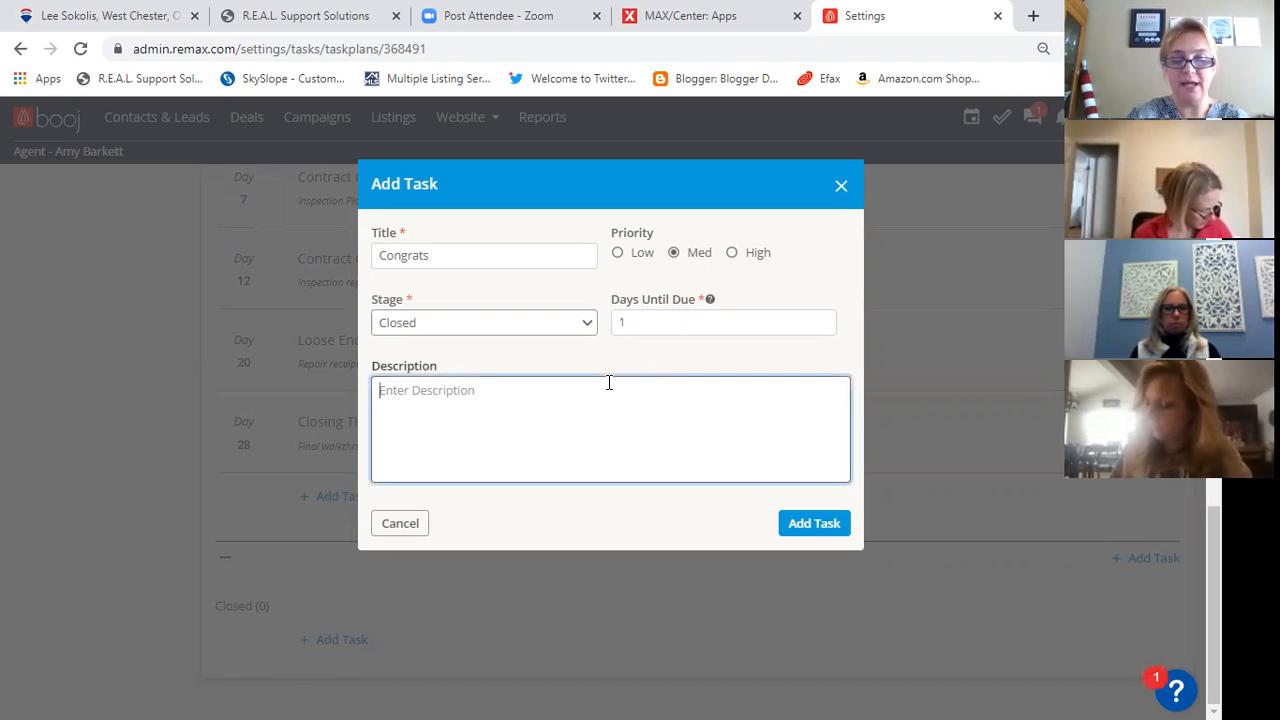
pyautogui.write('Send c')
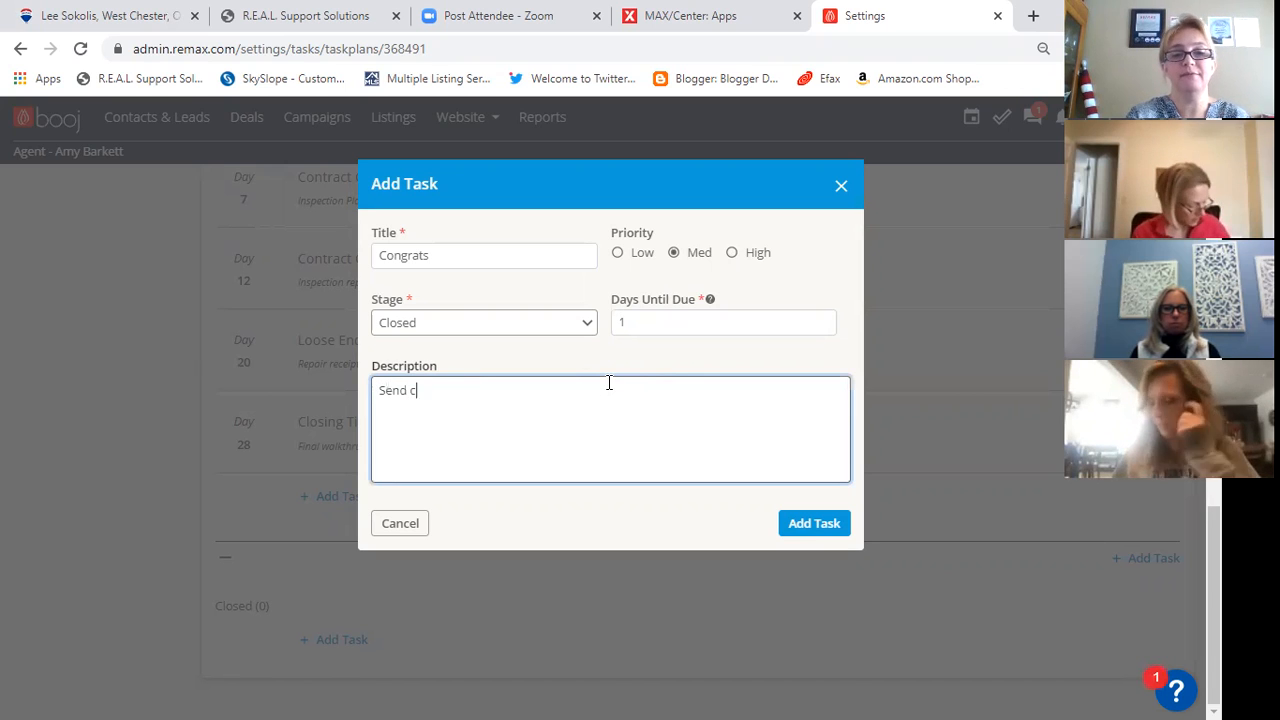
pyautogui.write('ongrats t')
pyautogui.press('BackSpace')
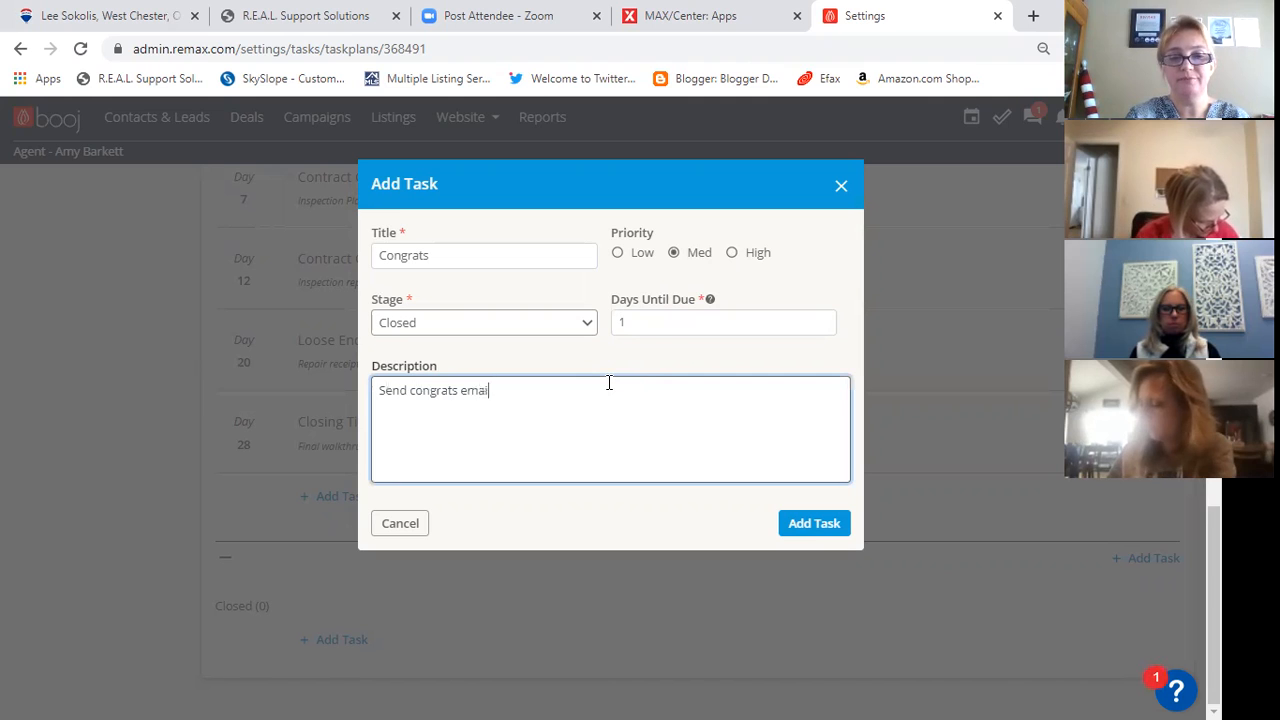
pyautogui.write('email to selele')
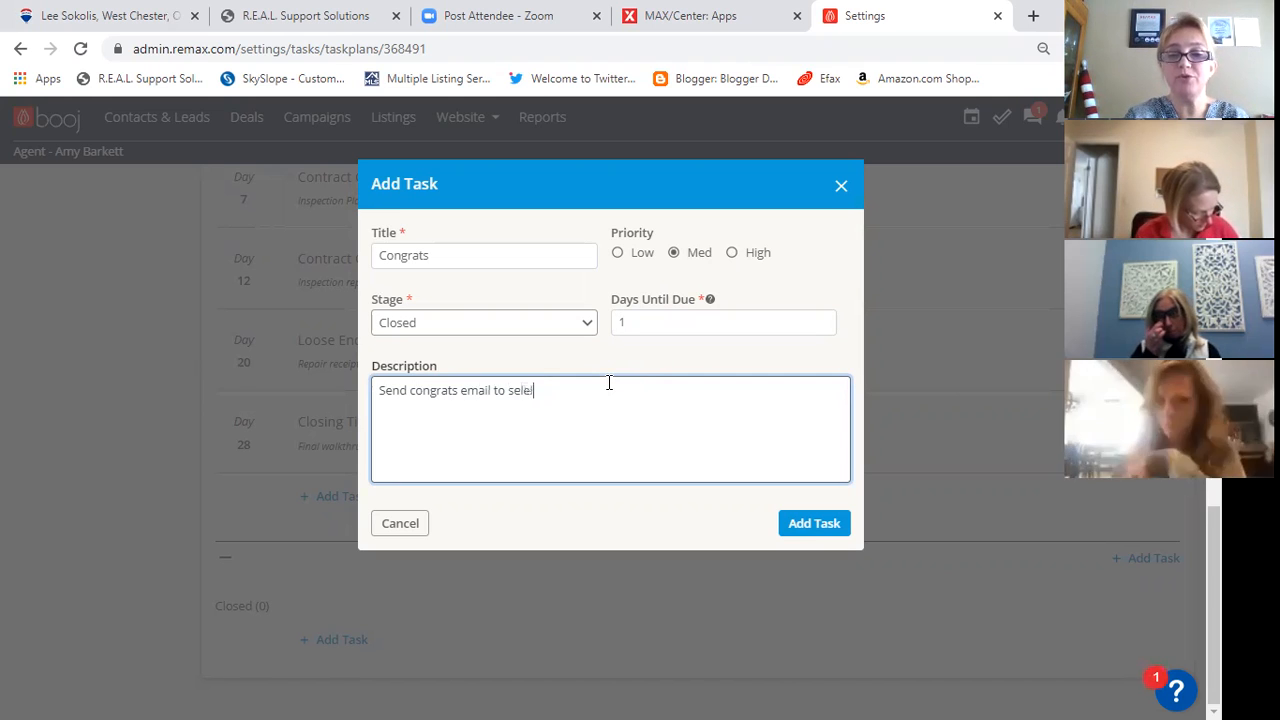
pyautogui.press('BackSpace')
pyautogui.press('BackSpace')
pyautogui.press('BackSpace')
pyautogui.write('ler')
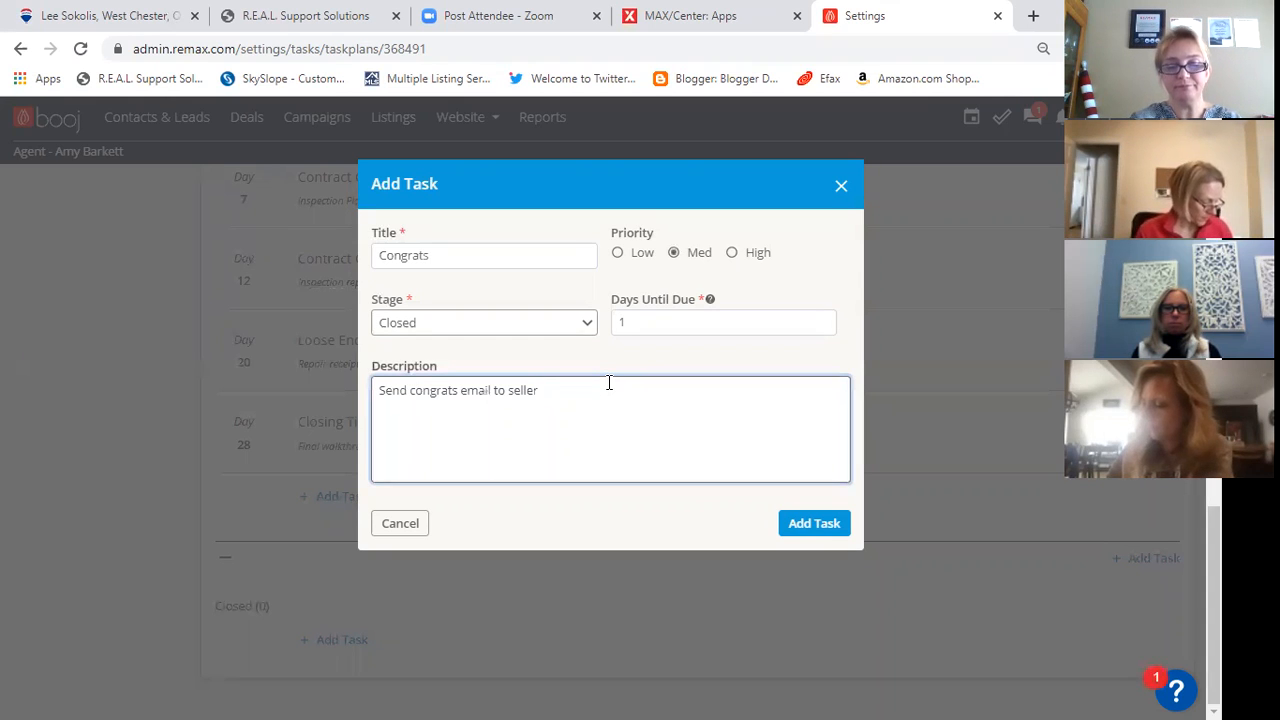
pyautogui.write('and change')
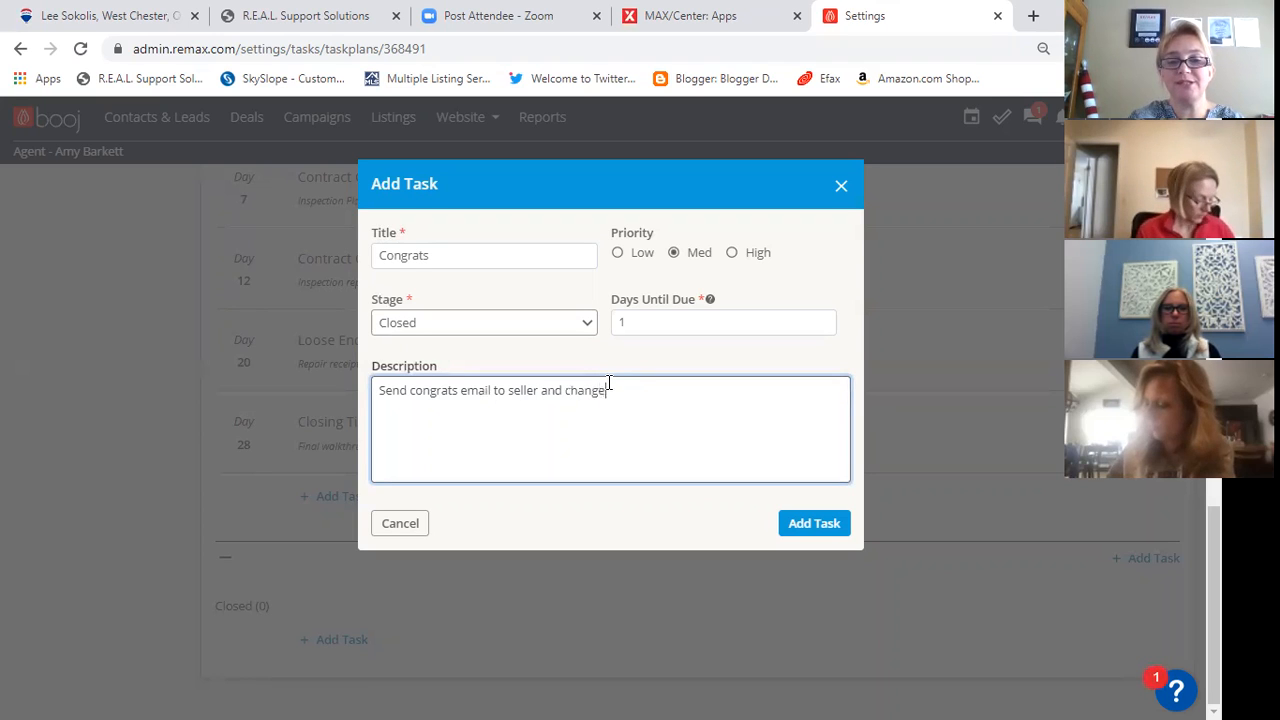
pyautogui.write(' status in booj contact')
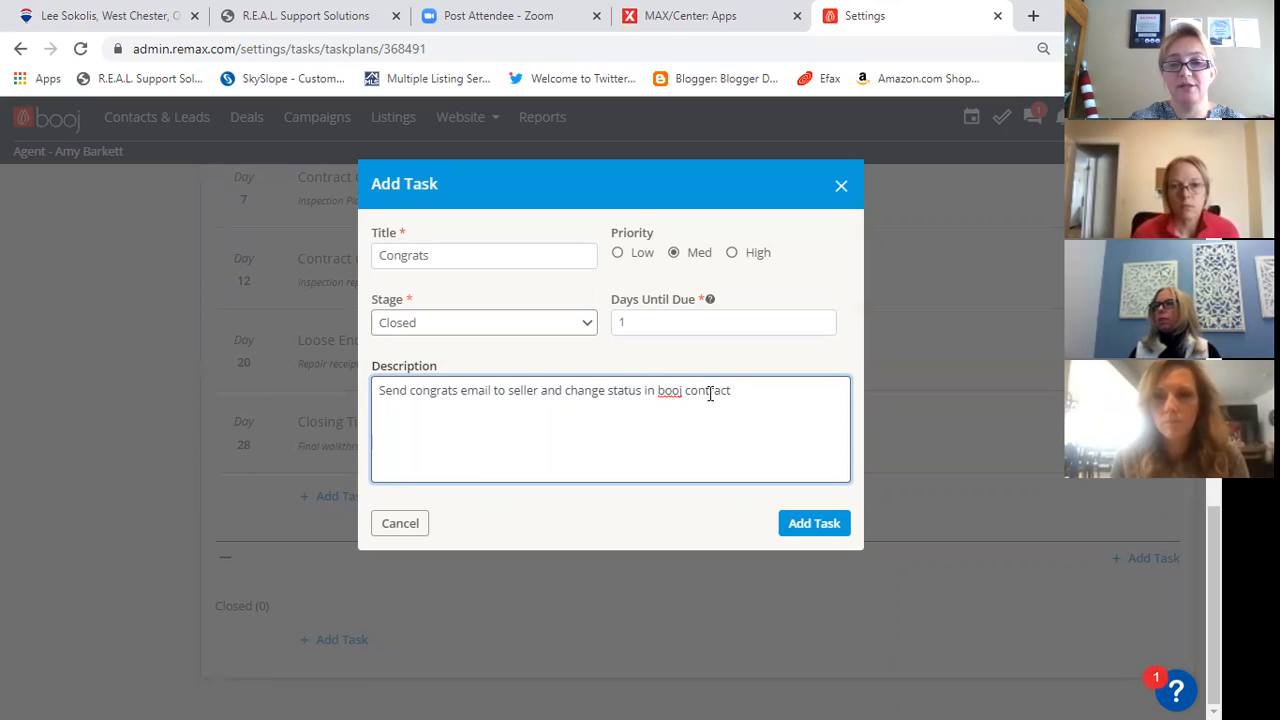
# - Correct "contract" to "contact" in the Congrats description and add the task to the plan
pyautogui.press('Left')
pyautogui.press('Left')
pyautogui.press('Left')
pyautogui.press('BackSpace')
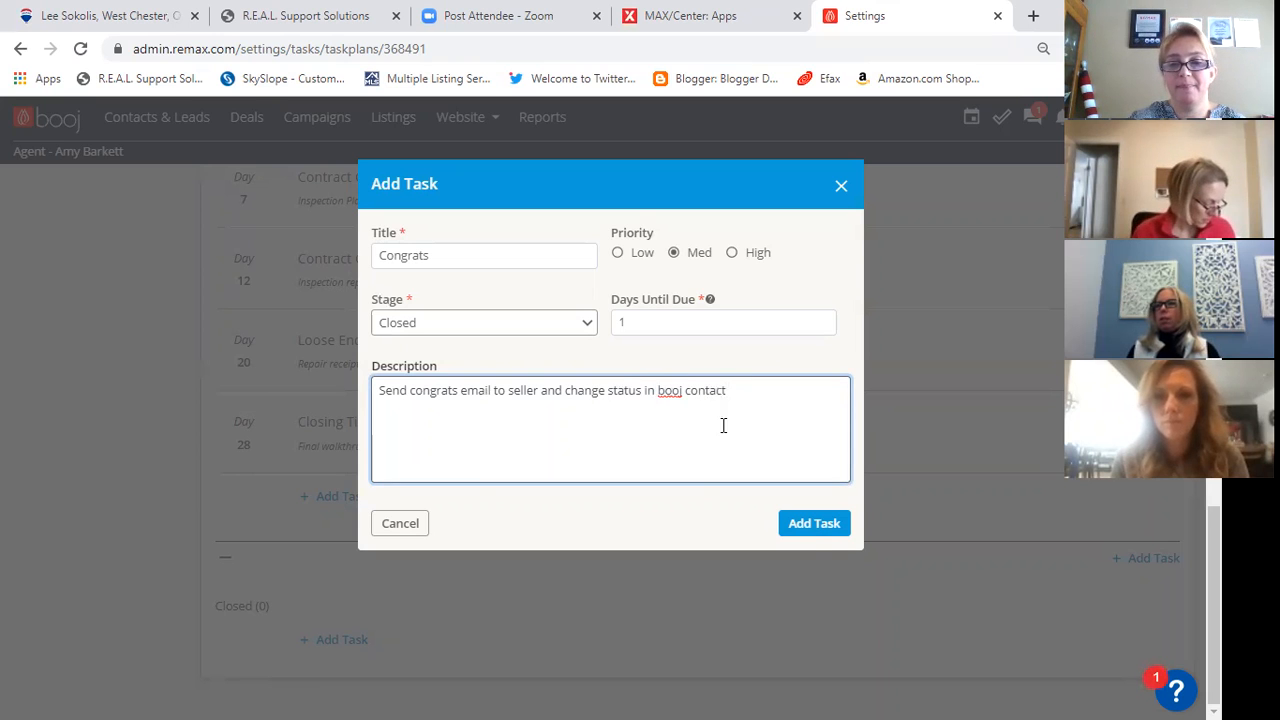
pyautogui.click(814, 527)
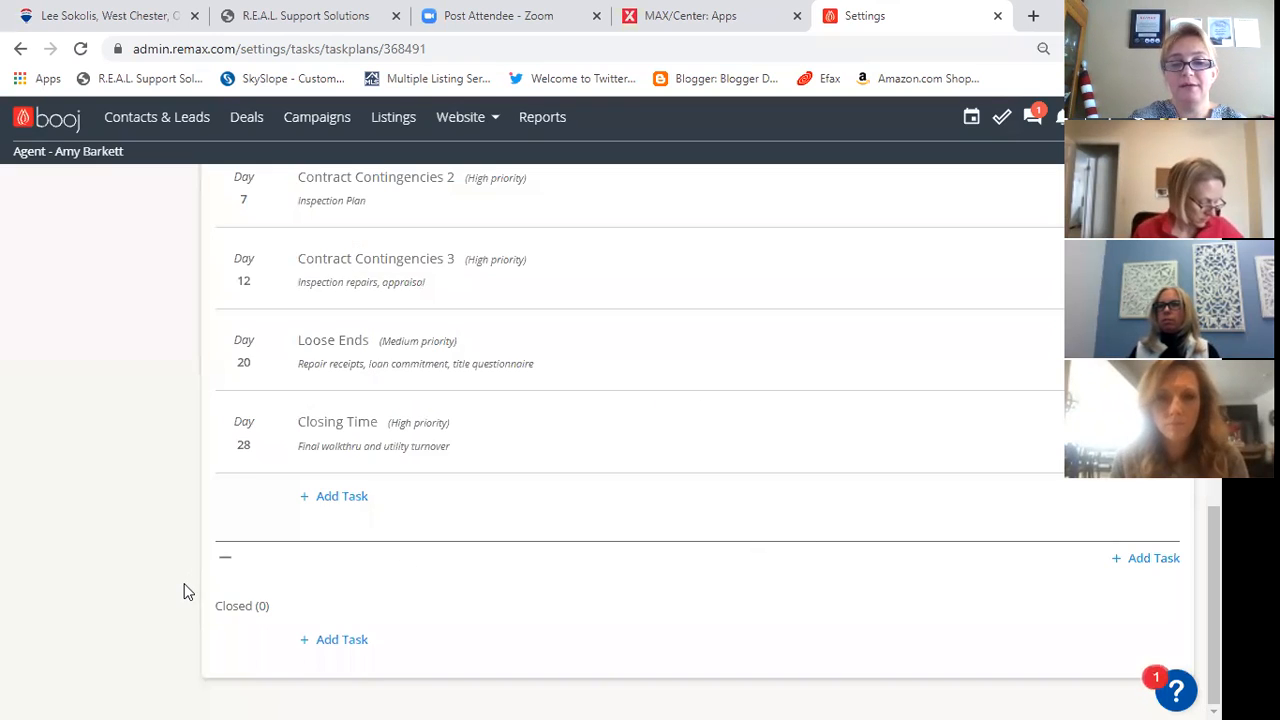
# - Start a Closed-stage task titled "Referral request" with Low priority, due in 10 days
pyautogui.click(334, 640)
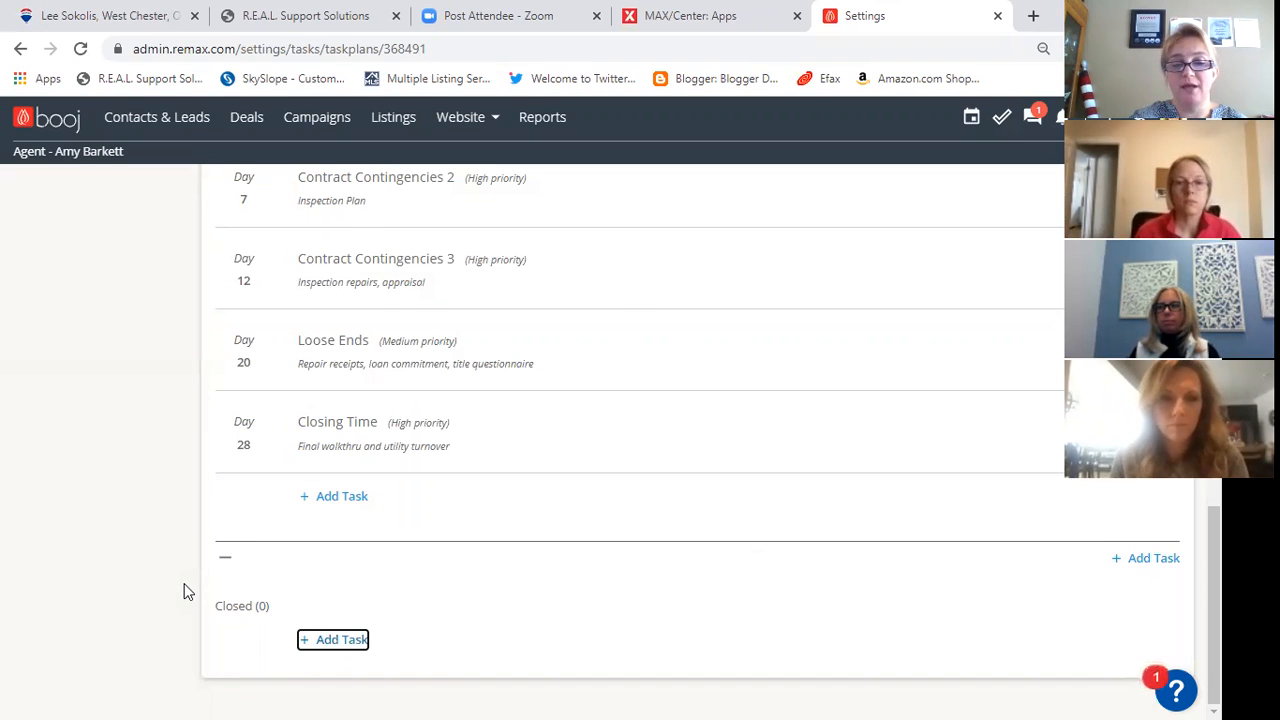
pyautogui.write('Re')
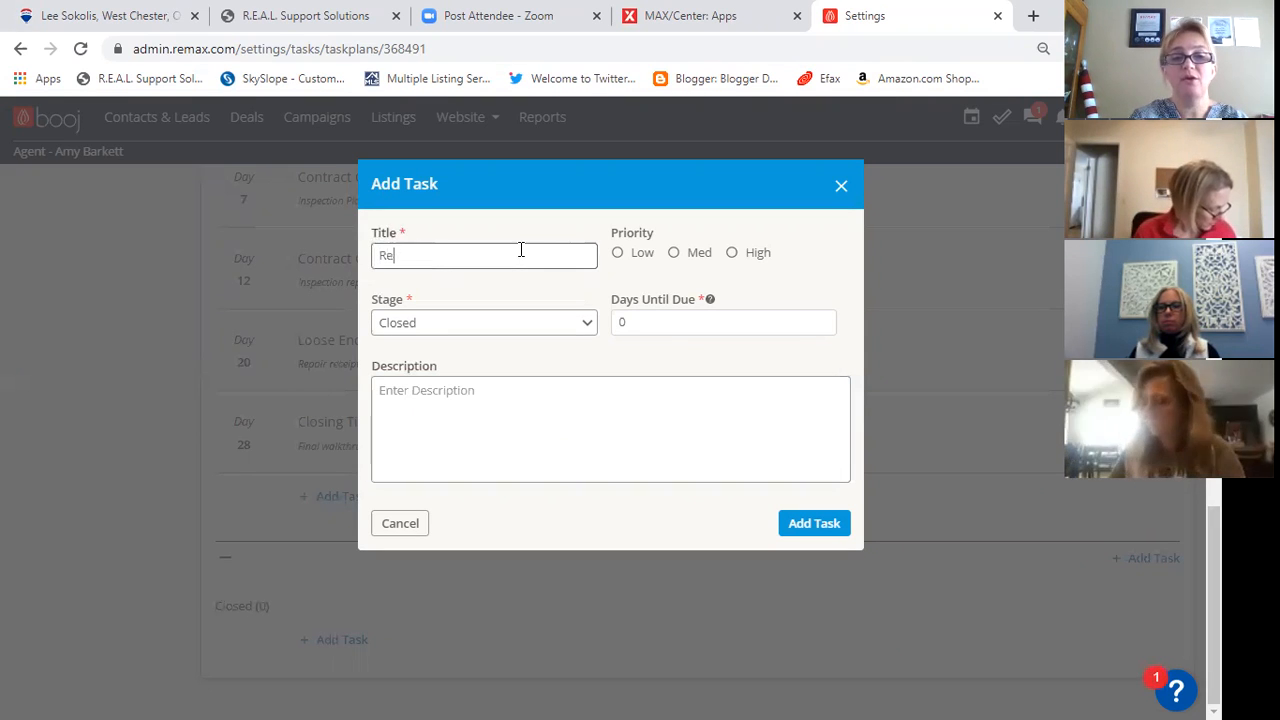
pyautogui.write('ferral request')
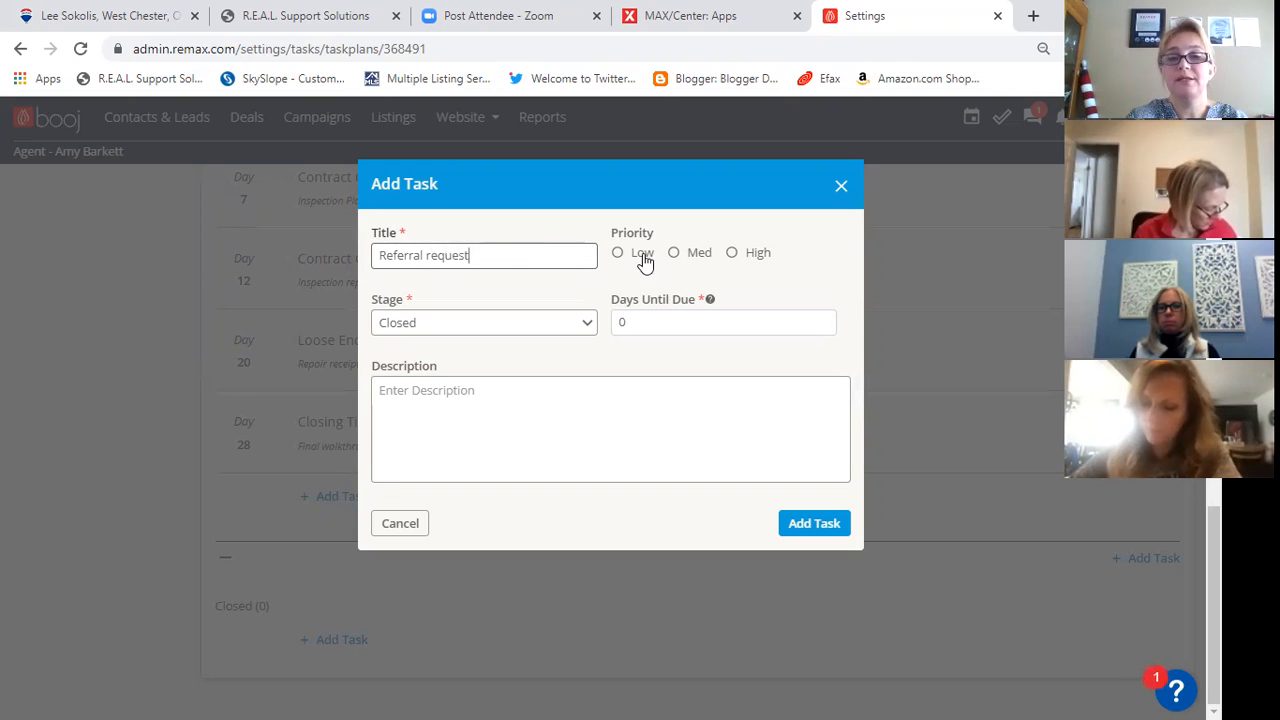
pyautogui.click(619, 253)
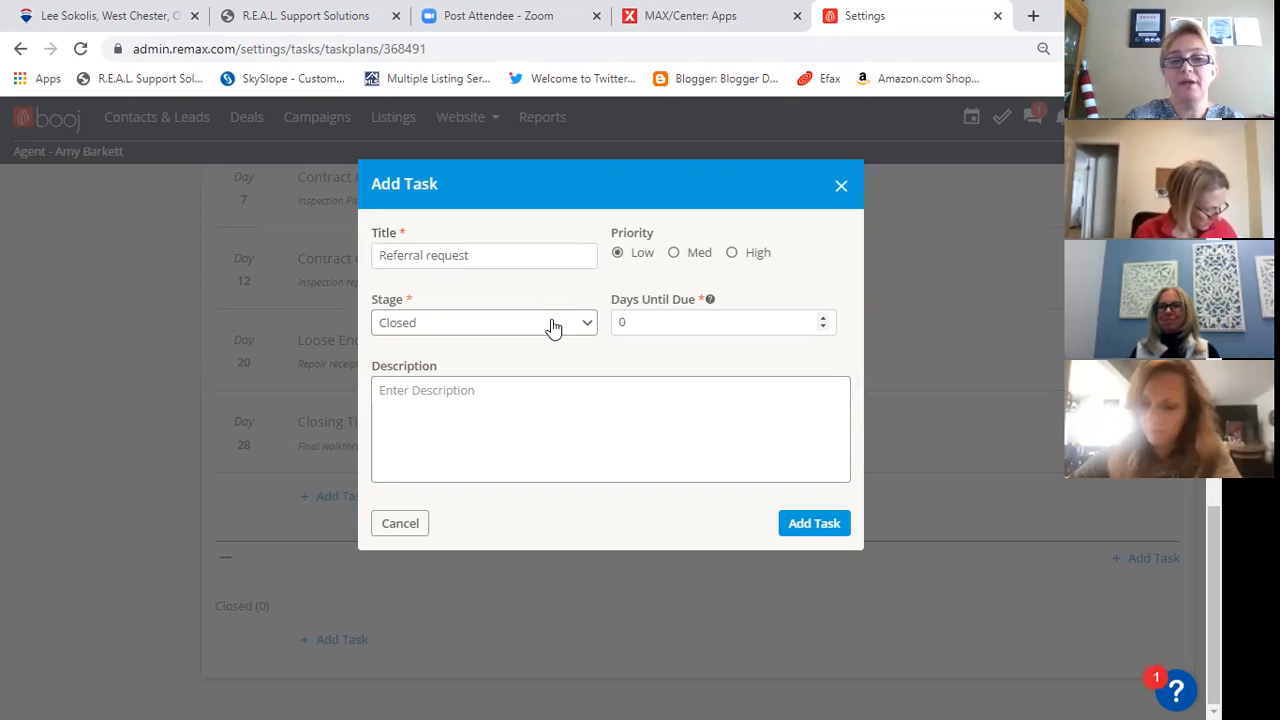
pyautogui.moveTo(629, 316); pyautogui.dragTo(605, 328)
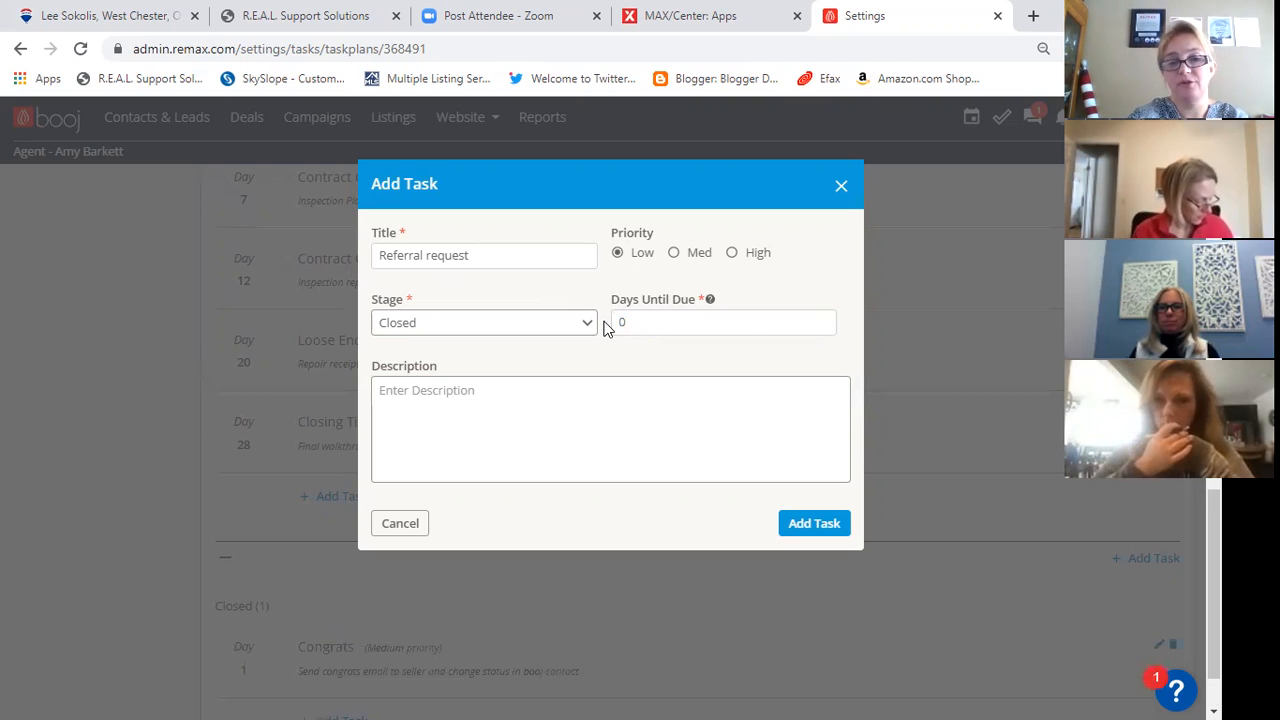
pyautogui.press('Tab')
pyautogui.write('10')
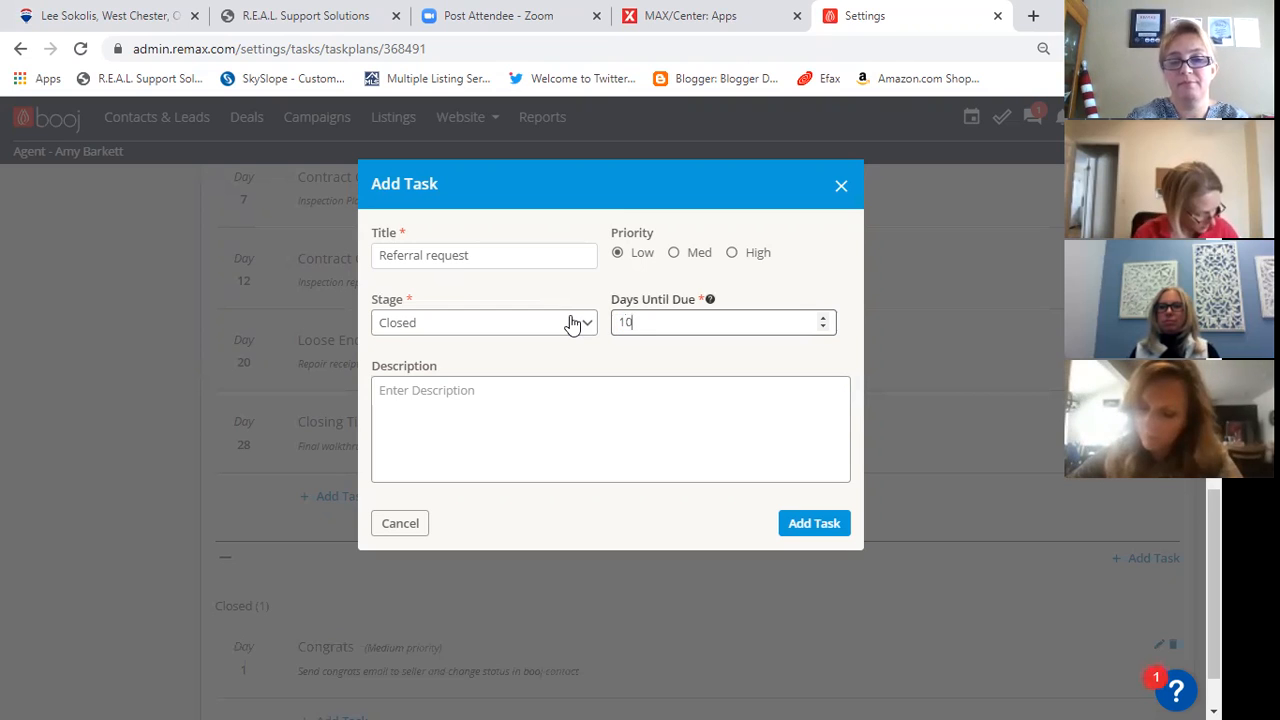
# - Describe the Referral request task as "Set up touch campaigns" and add it to the plan
pyautogui.click(534, 390)
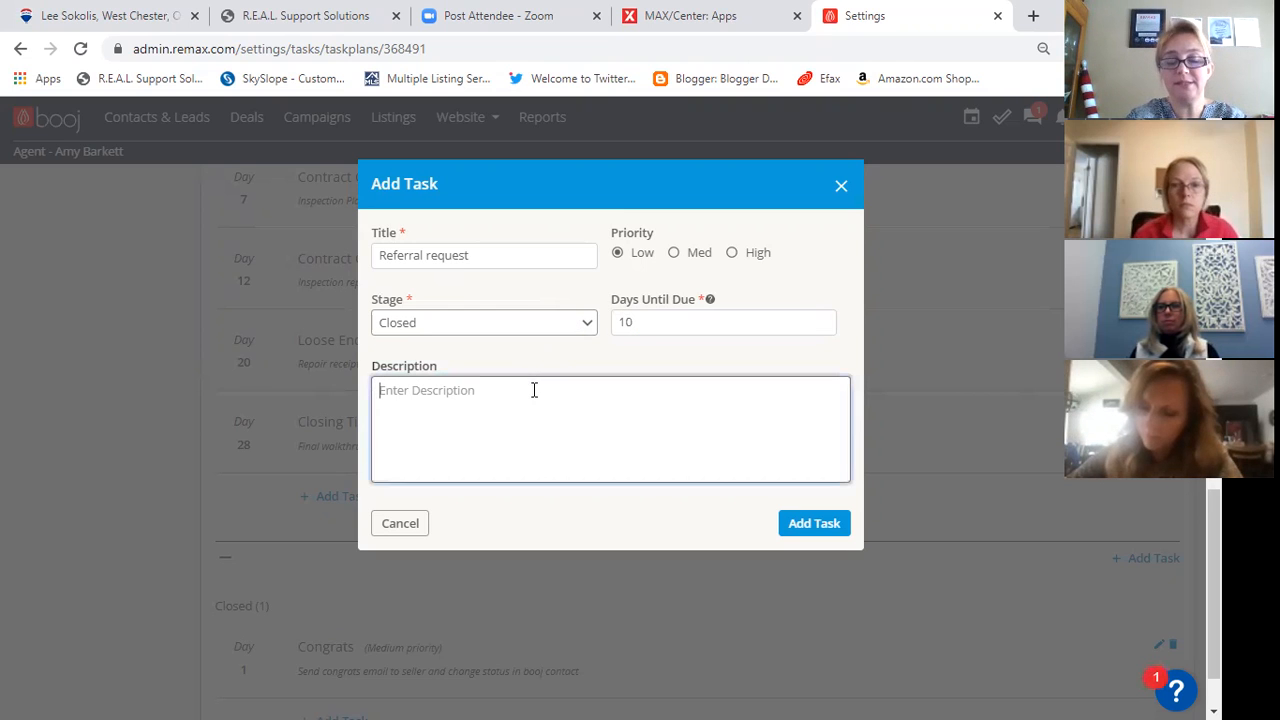
pyautogui.write('S')
pyautogui.press('BackSpace')
pyautogui.write('Set')
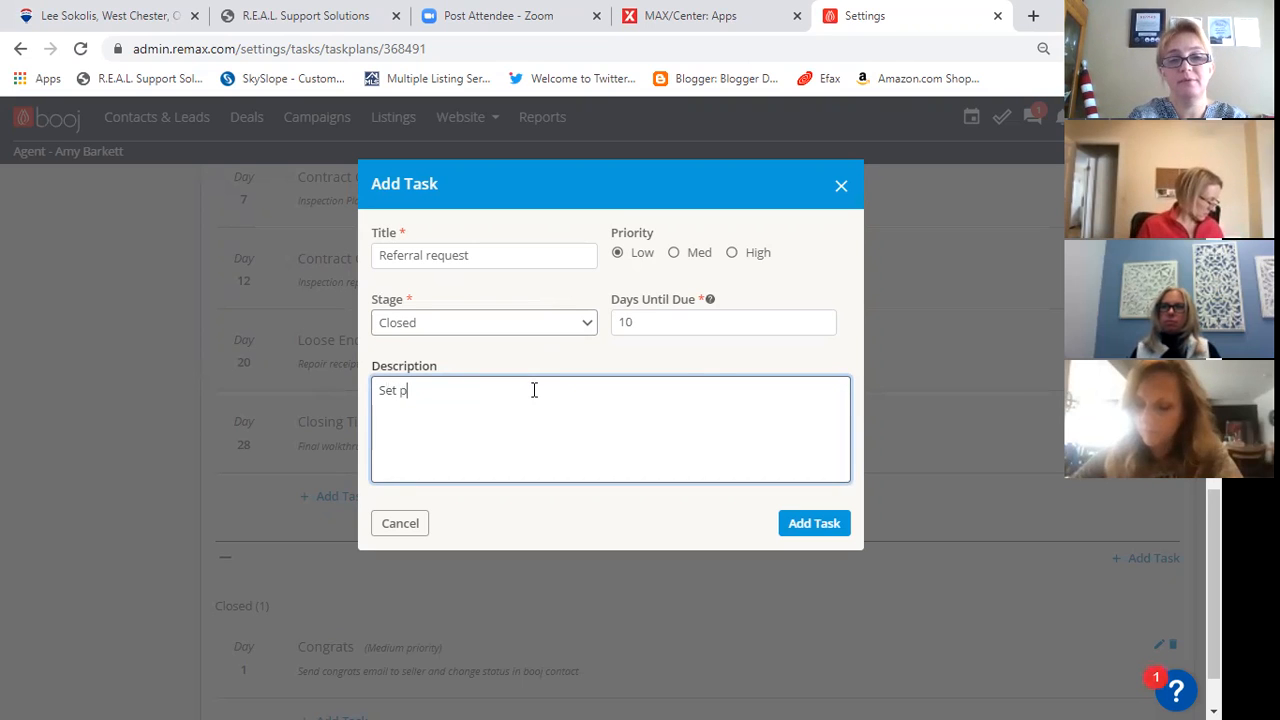
pyautogui.write(' up touch ')
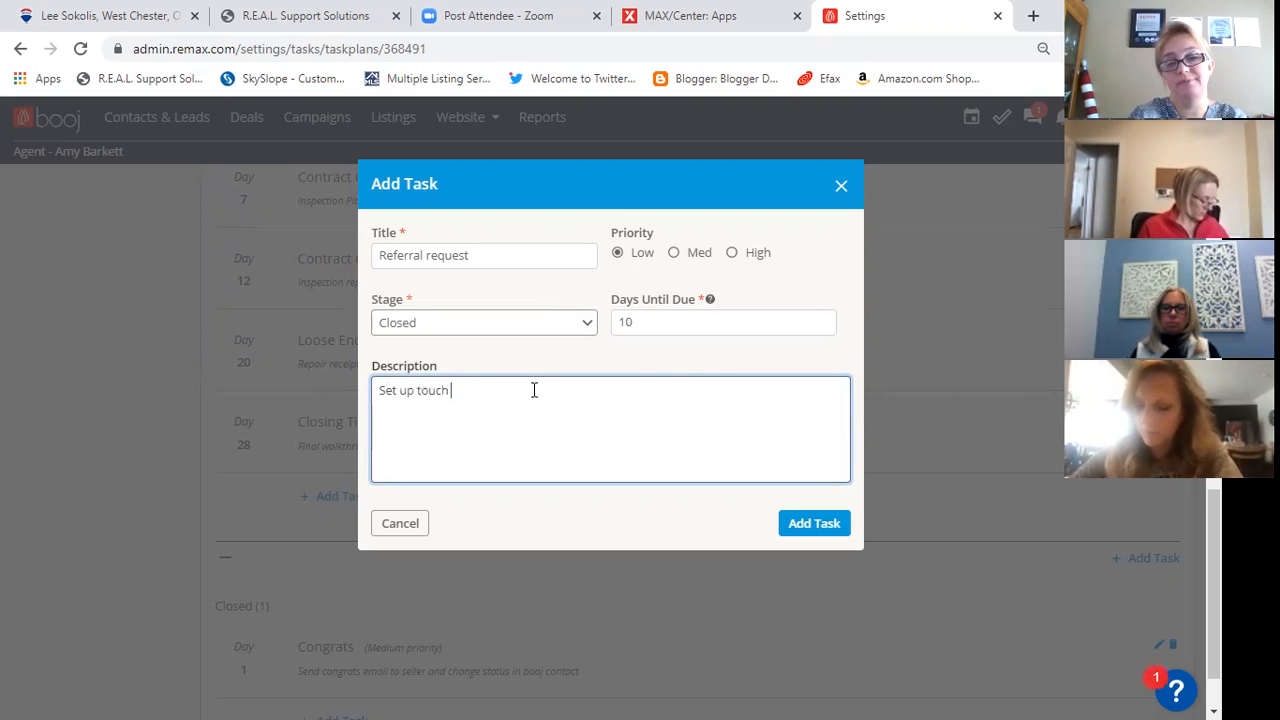
pyautogui.write('coampaings')
pyautogui.press('BackSpace')
pyautogui.press('BackSpace')
pyautogui.press('BackSpace')
pyautogui.write('gns')
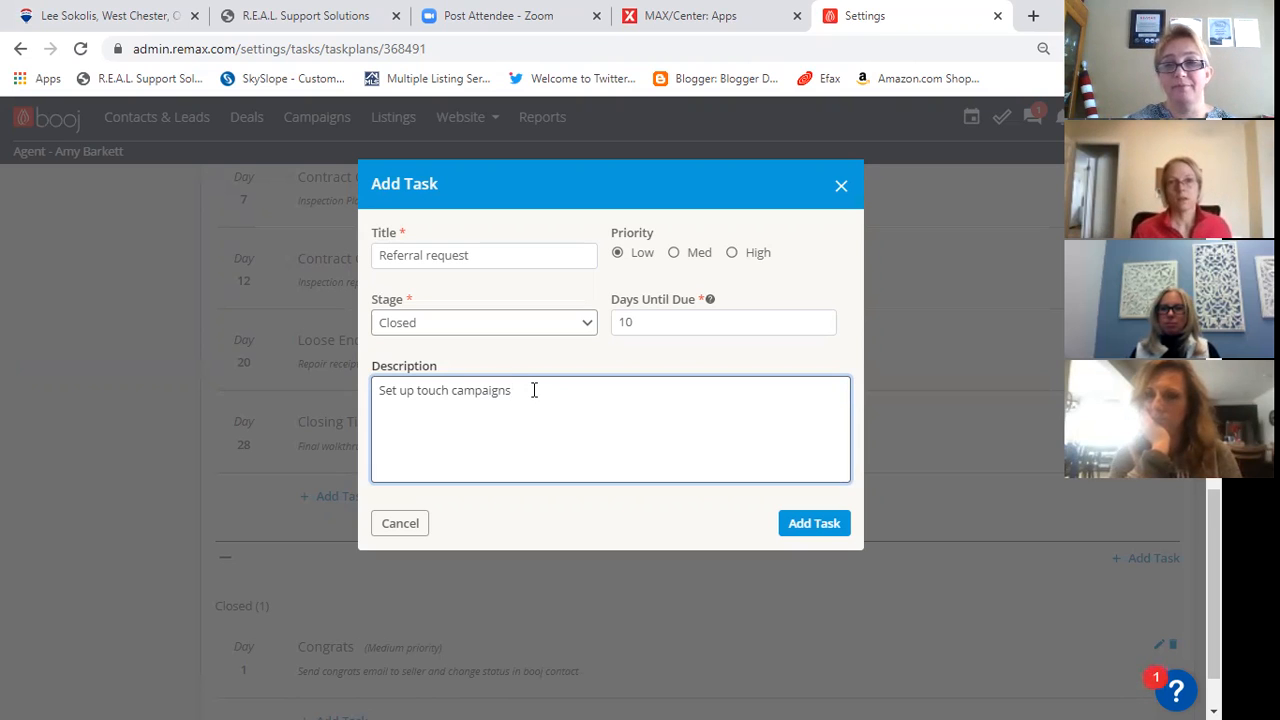
pyautogui.click(814, 527)
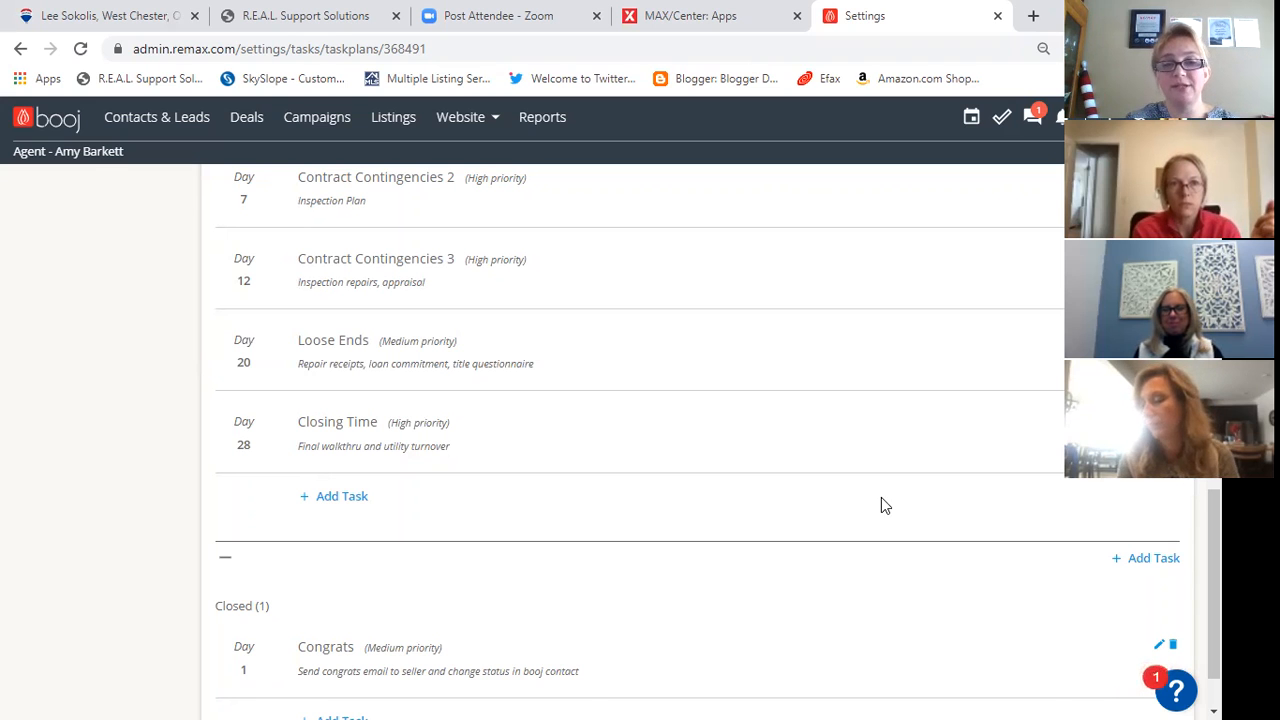
# - Return to the list of task plans and look through the saved plans
pyautogui.scroll(8, 881, 505)
pyautogui.scroll(1, 881, 497)
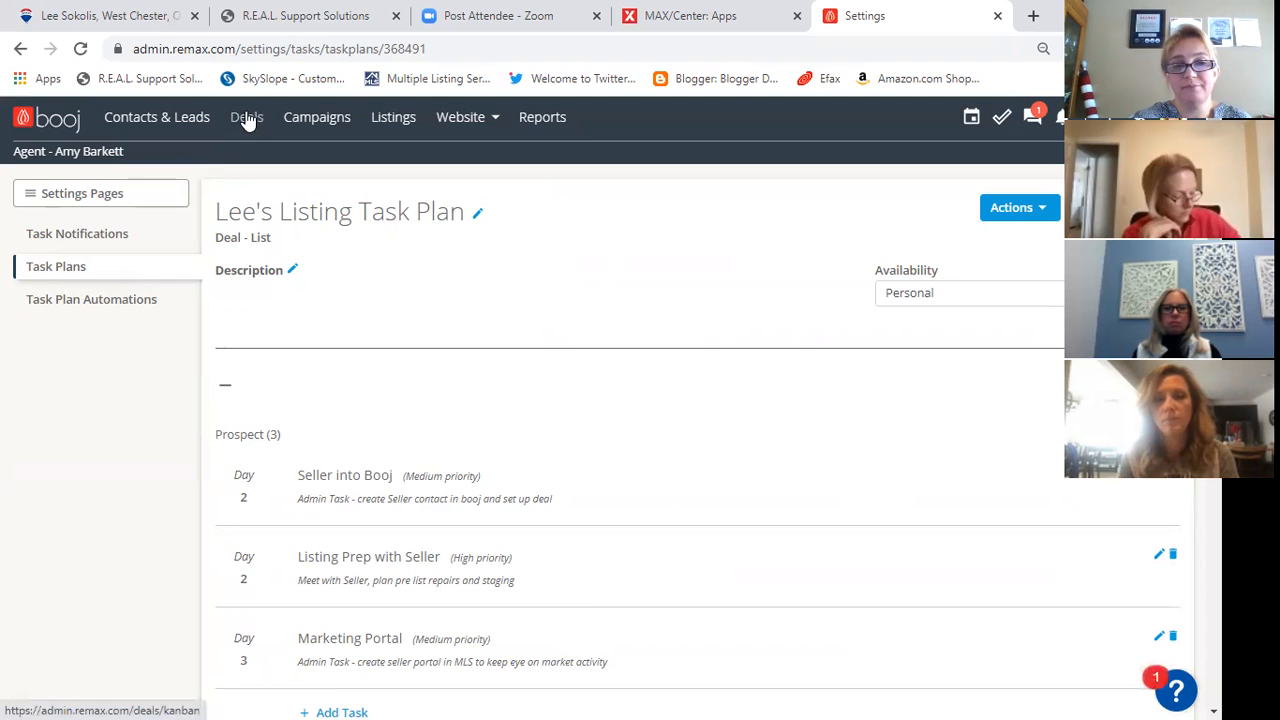
pyautogui.hotkey('alt', 'Left')
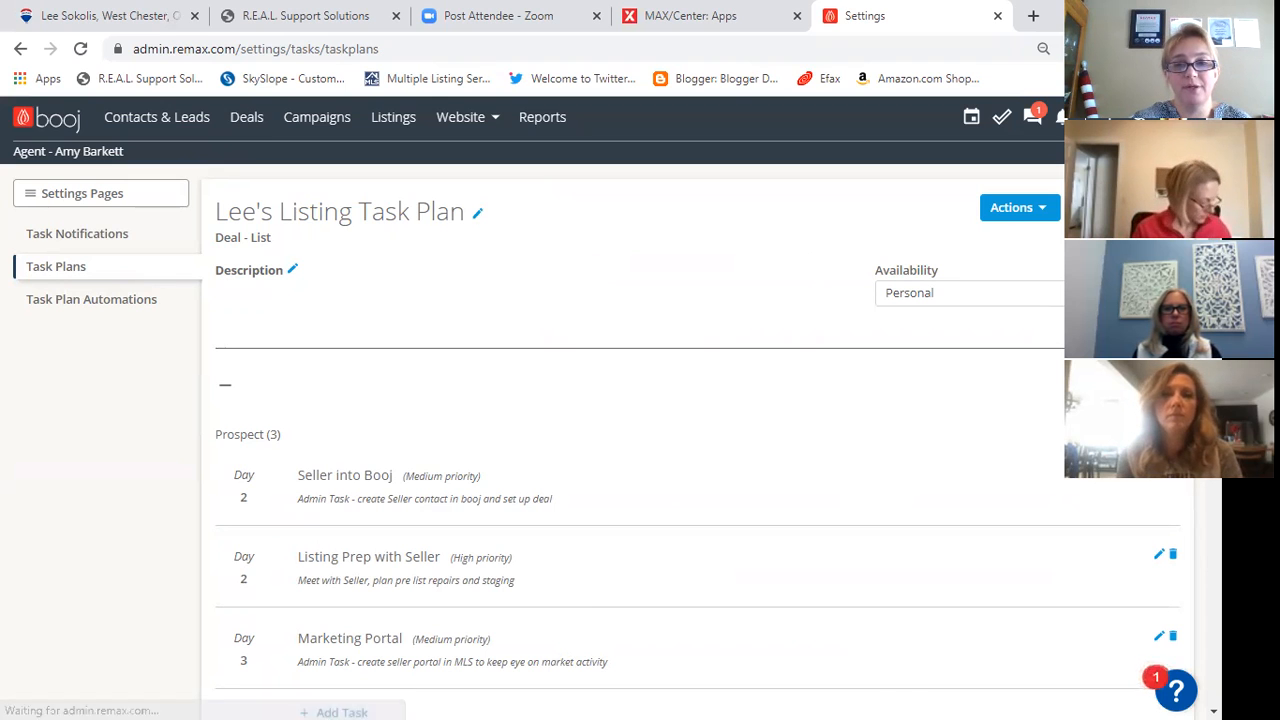
pyautogui.scroll(-3, 941, 307)
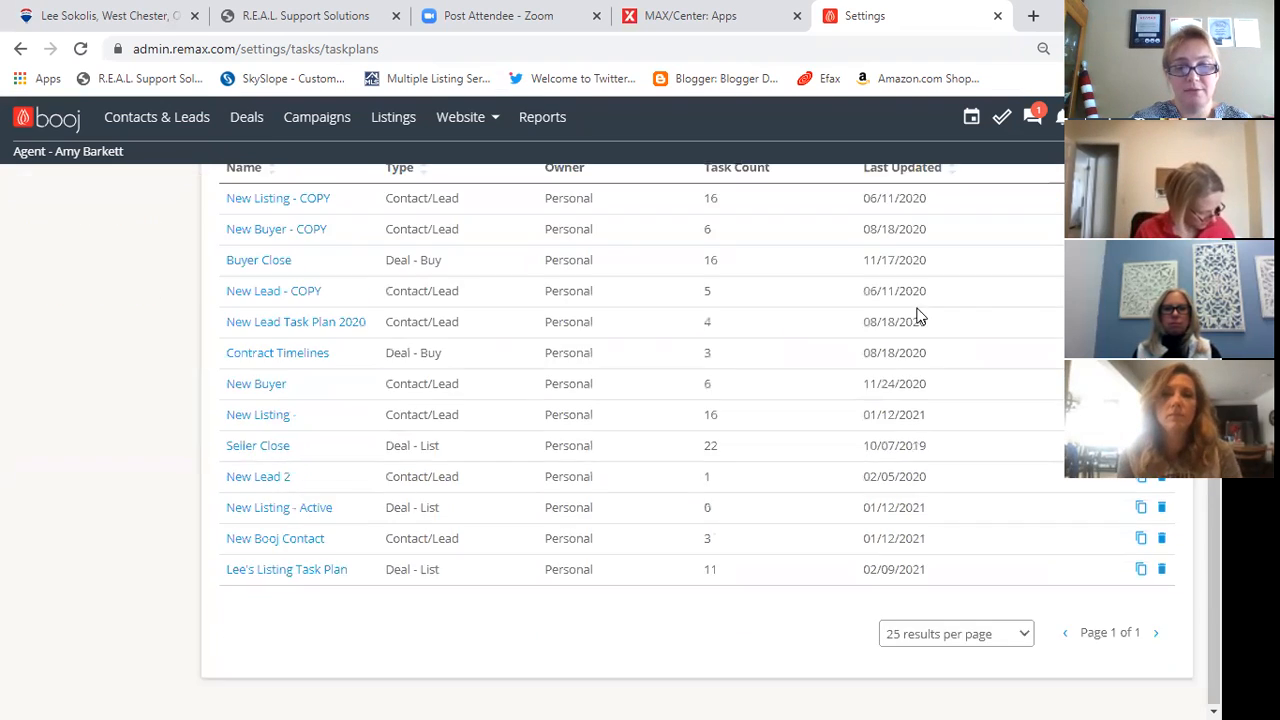
pyautogui.scroll(3, 650, 565)
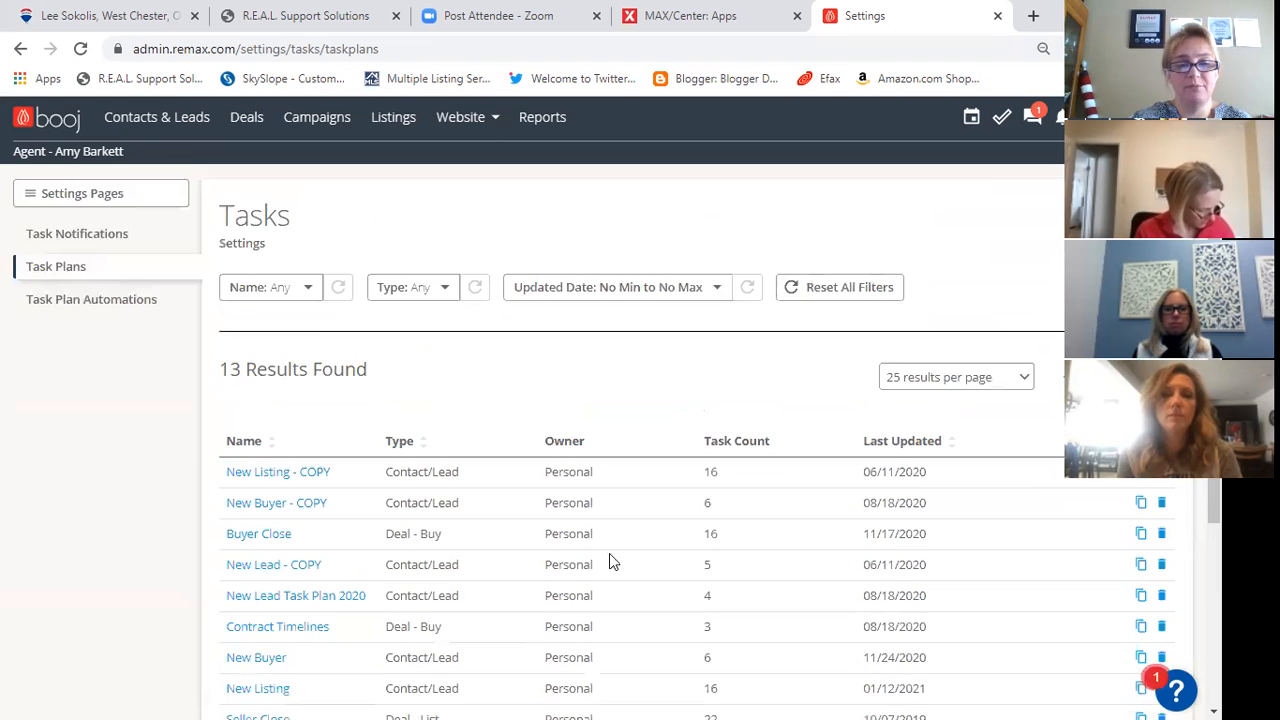
# - Start a new deal named "New Listing" and set its deal type to List Side
pyautogui.click(250, 121)
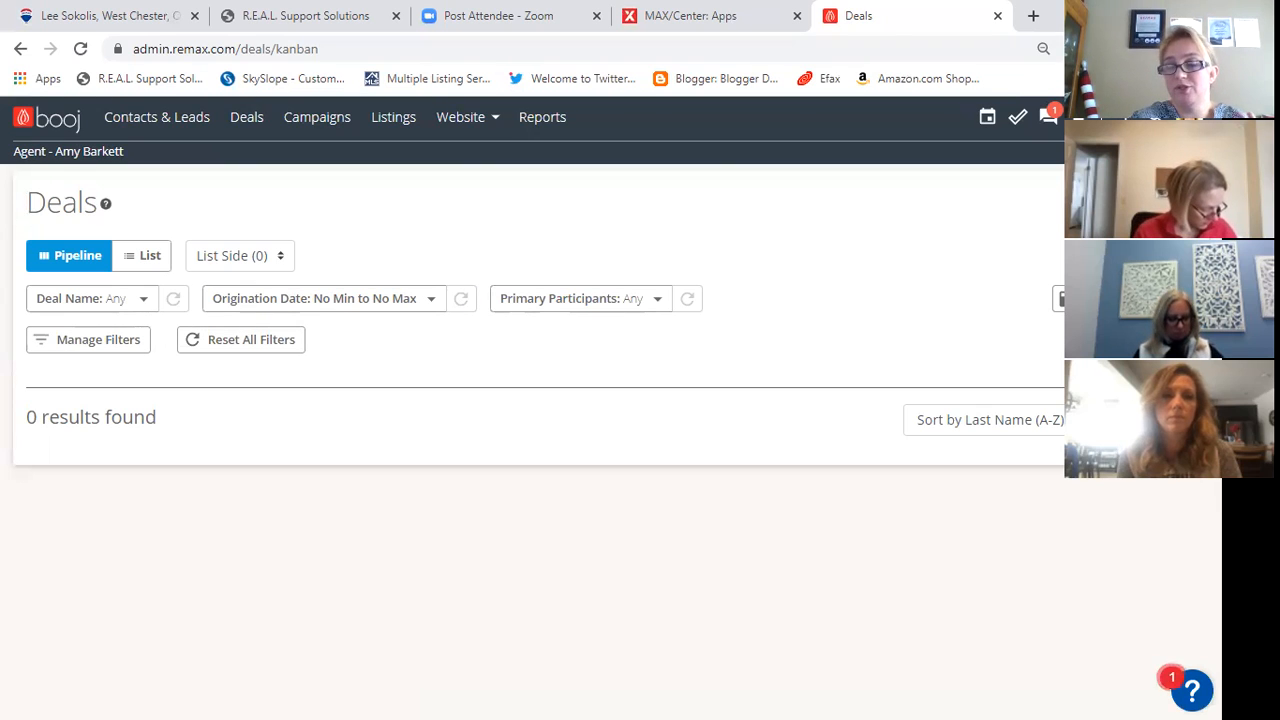
pyautogui.click(1146, 203)
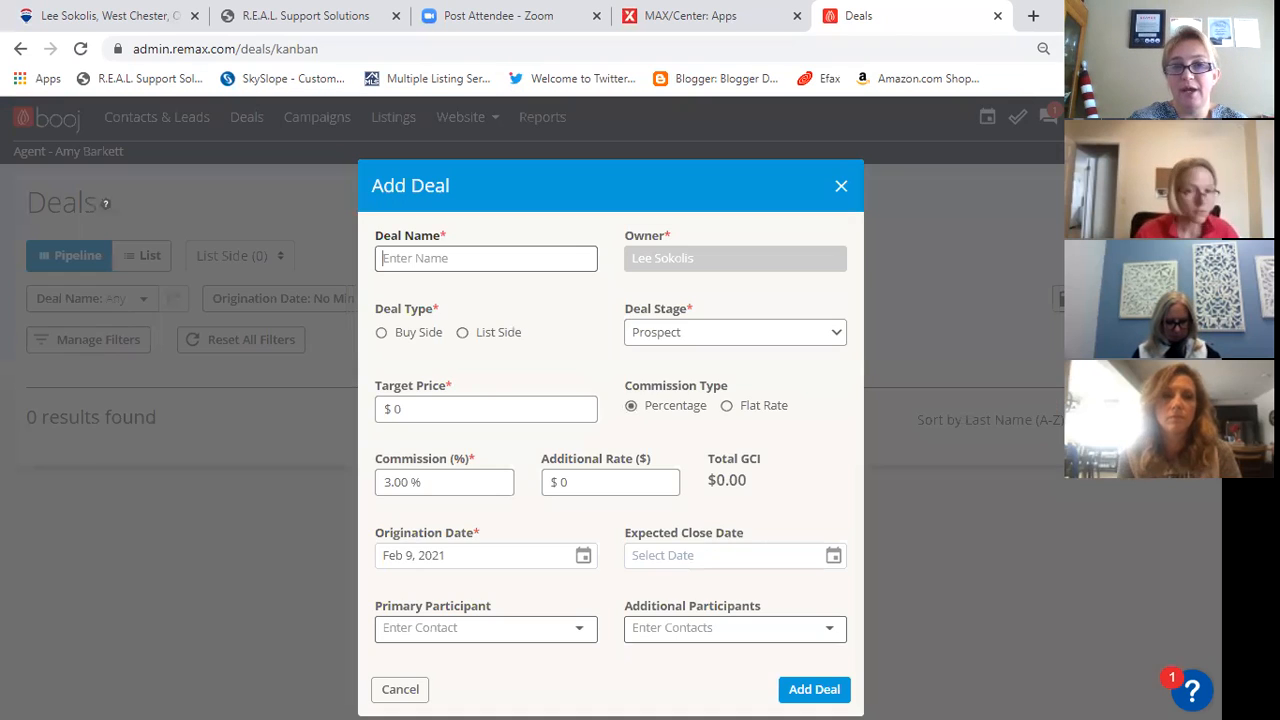
pyautogui.click(560, 260)
pyautogui.write('Ne')
pyautogui.rightClick(560, 268)
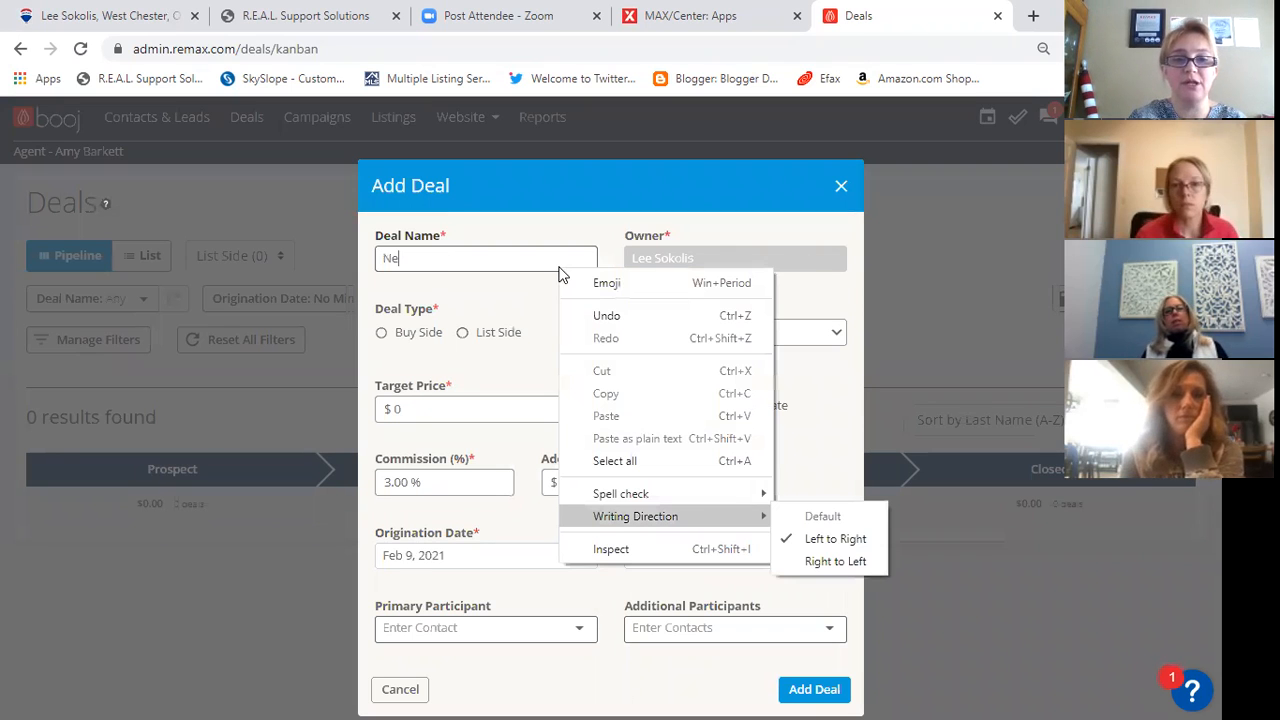
pyautogui.click(428, 262)
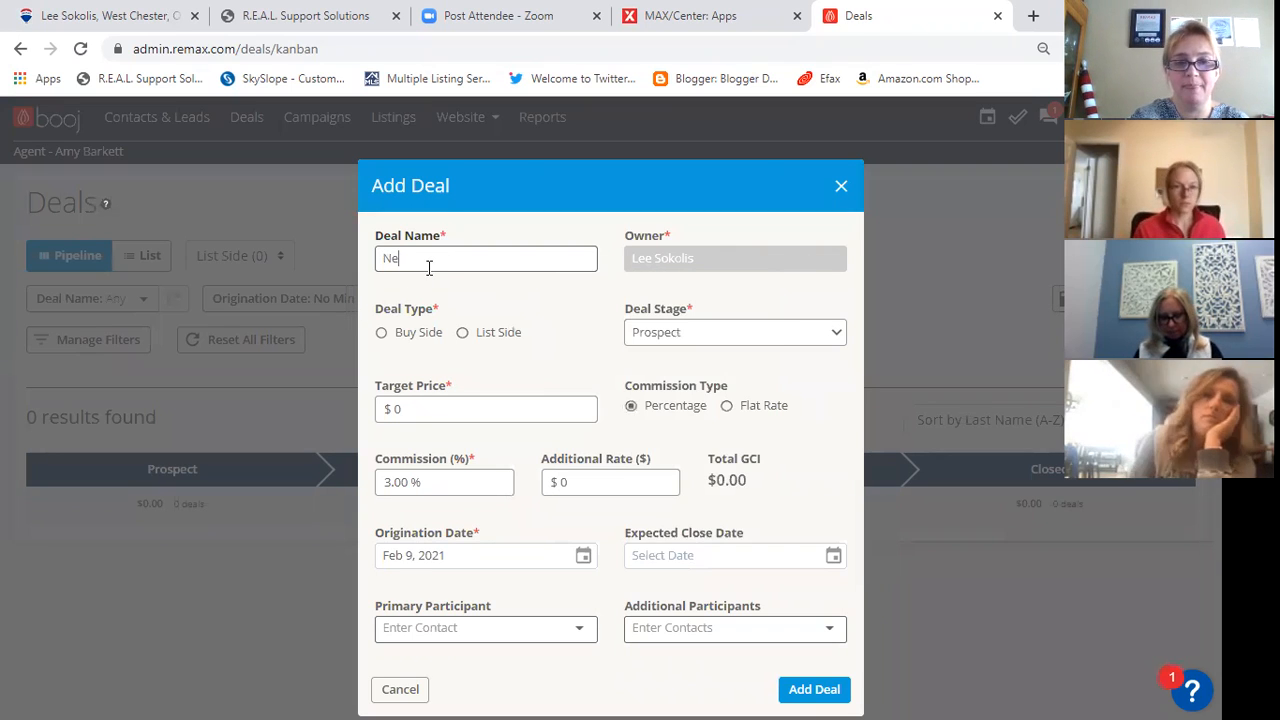
pyautogui.write('w Listing')
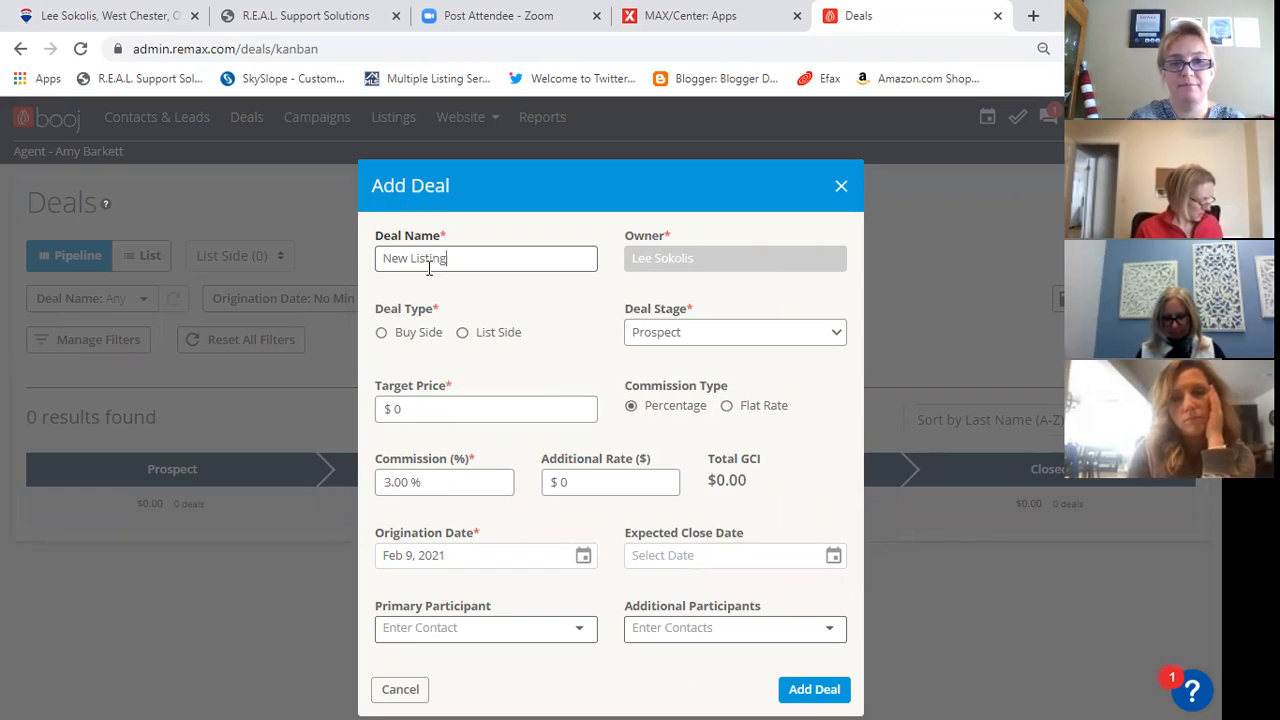
pyautogui.click(463, 334)
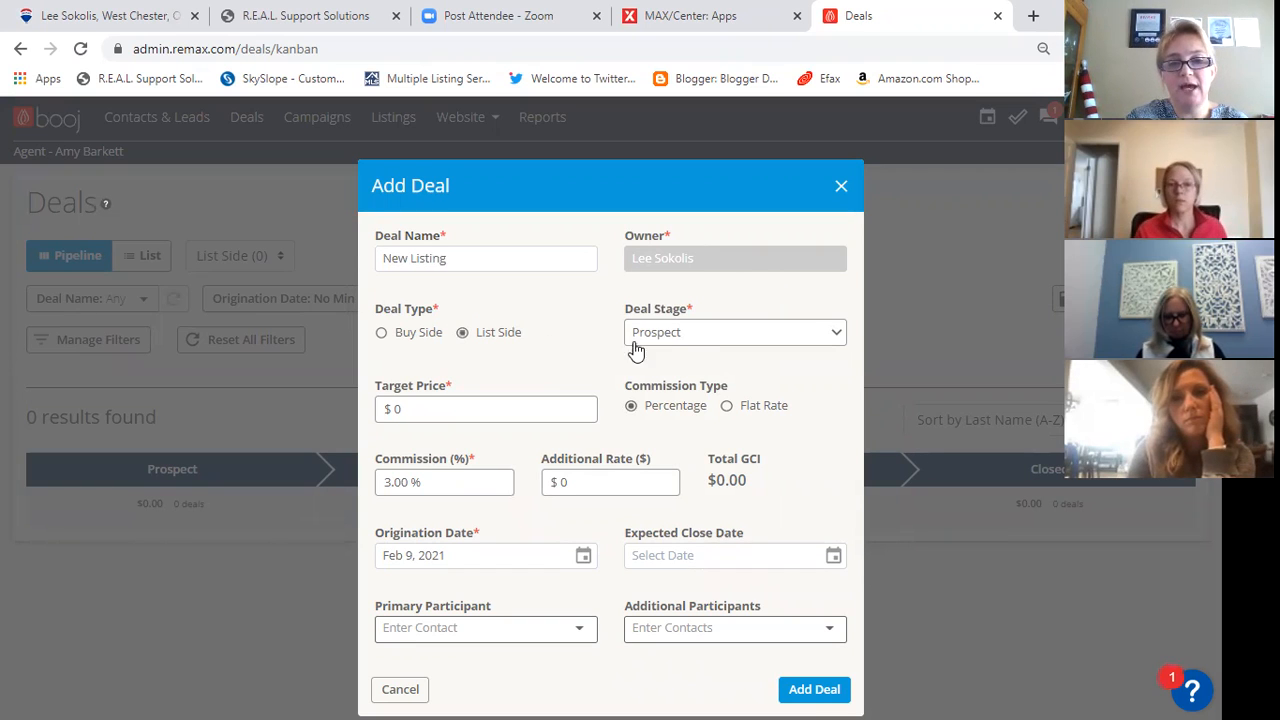
# - Set the deal's target price to $200,000 and its expected close date to Apr 1, 2021
pyautogui.click(480, 411)
pyautogui.write('200000')
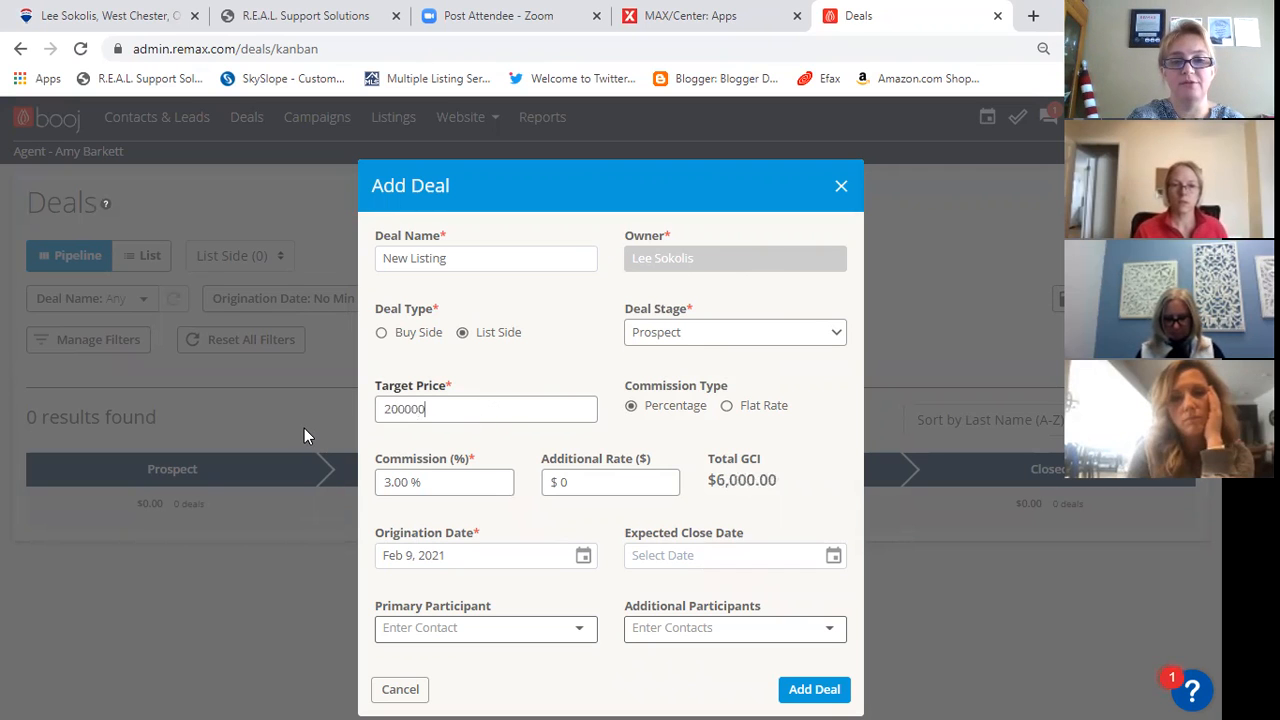
pyautogui.press('Tab')
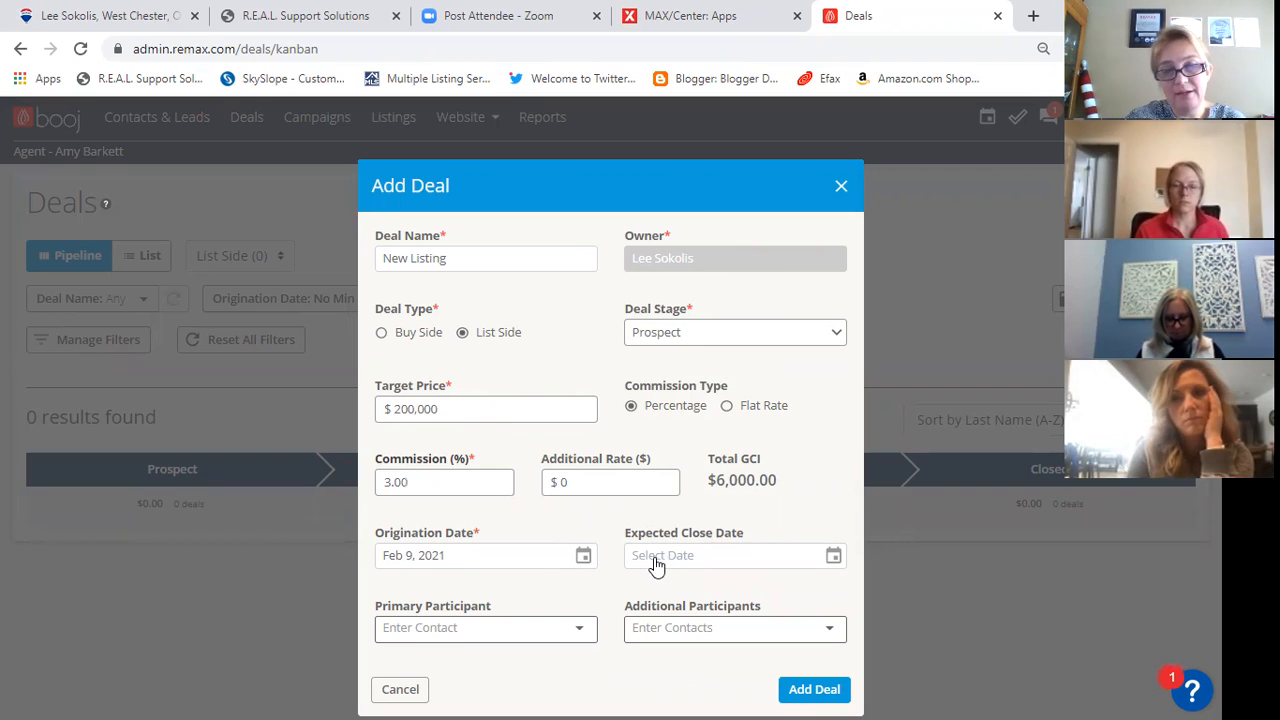
pyautogui.click(731, 557)
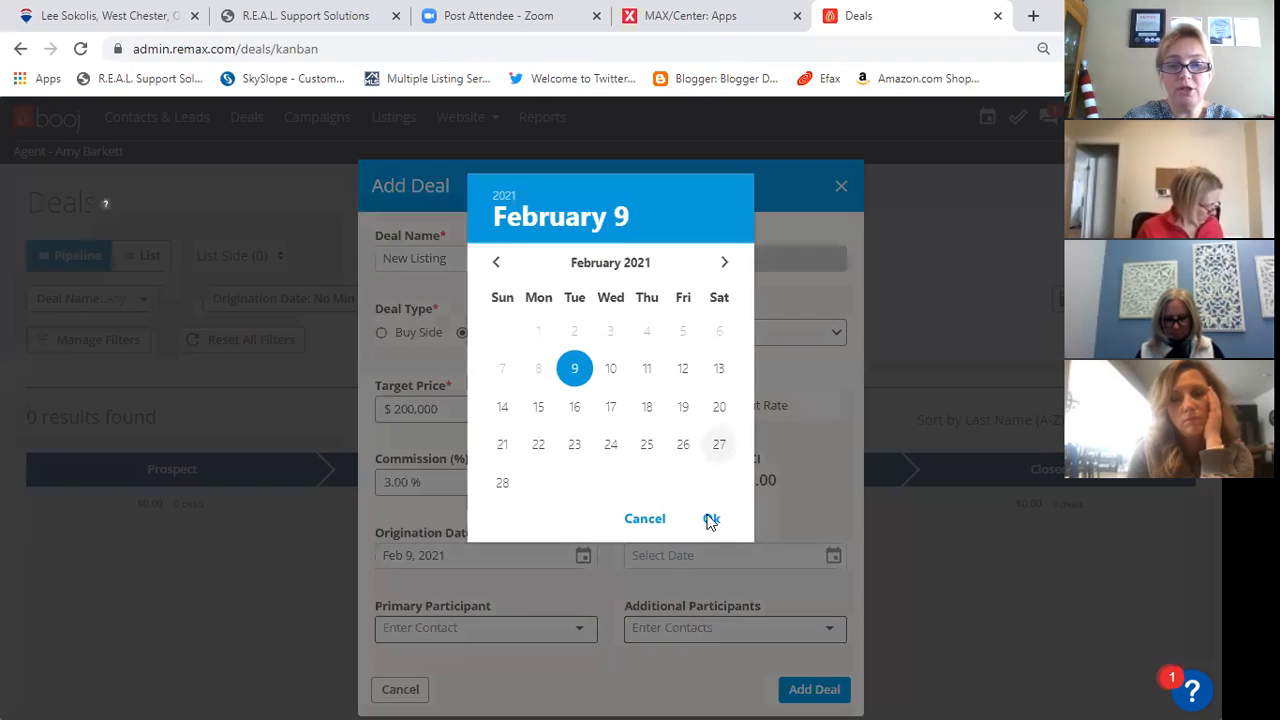
pyautogui.click(726, 264)
pyautogui.click(726, 264)
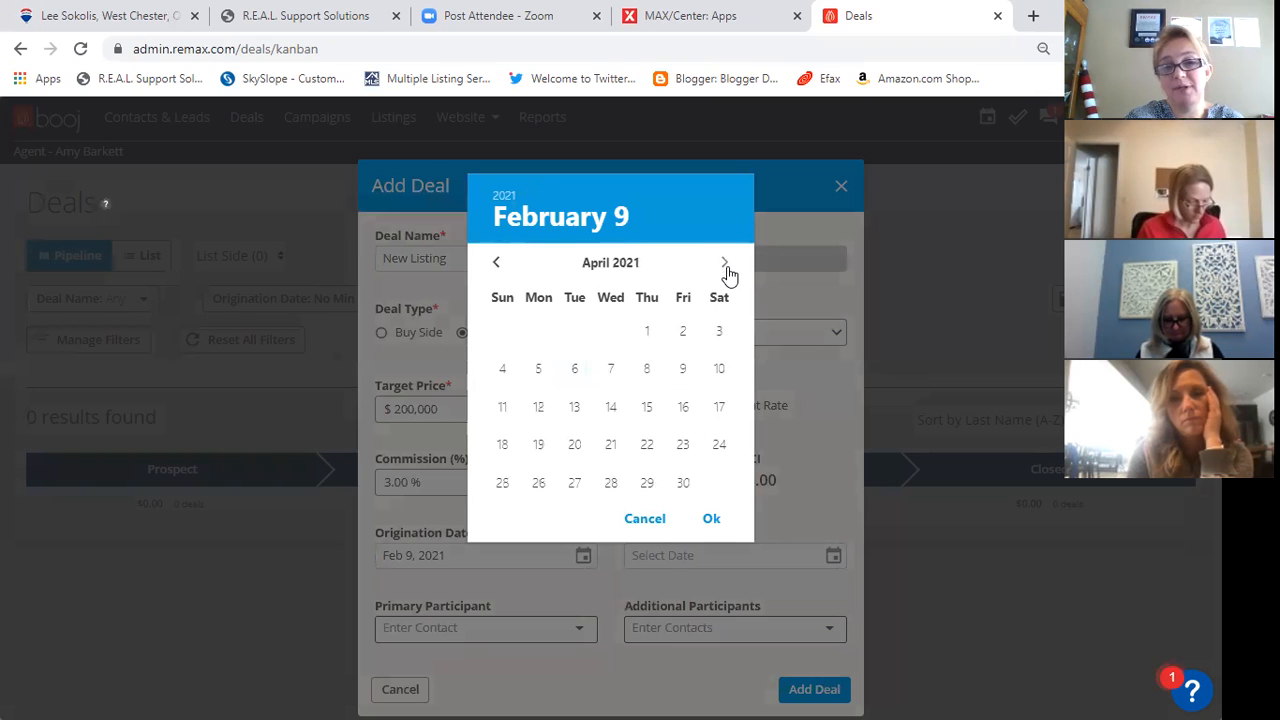
pyautogui.click(646, 333)
# - Find the seller by first name, select their Home contact entry as primary participant, and add the deal
pyautogui.press('Tab')
pyautogui.write('f')
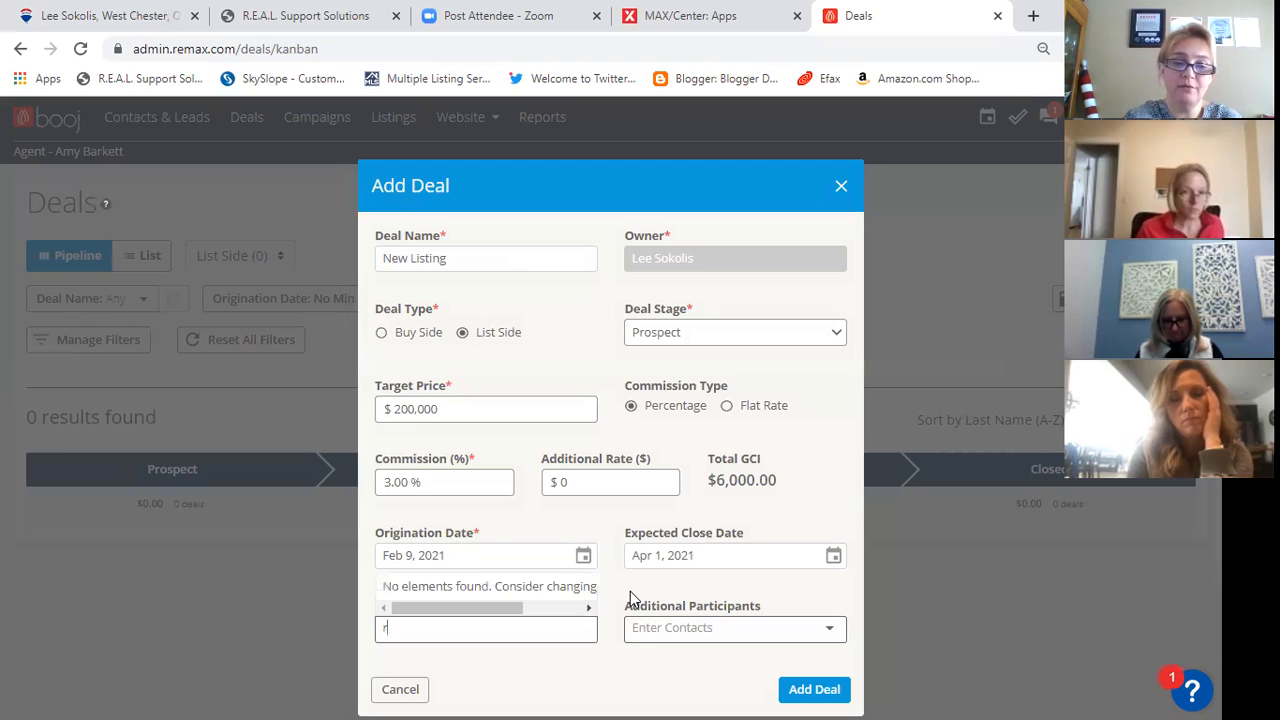
pyautogui.press('BackSpace')
pyautogui.press('BackSpace')
pyautogui.press('BackSpace')
pyautogui.write('rachel')
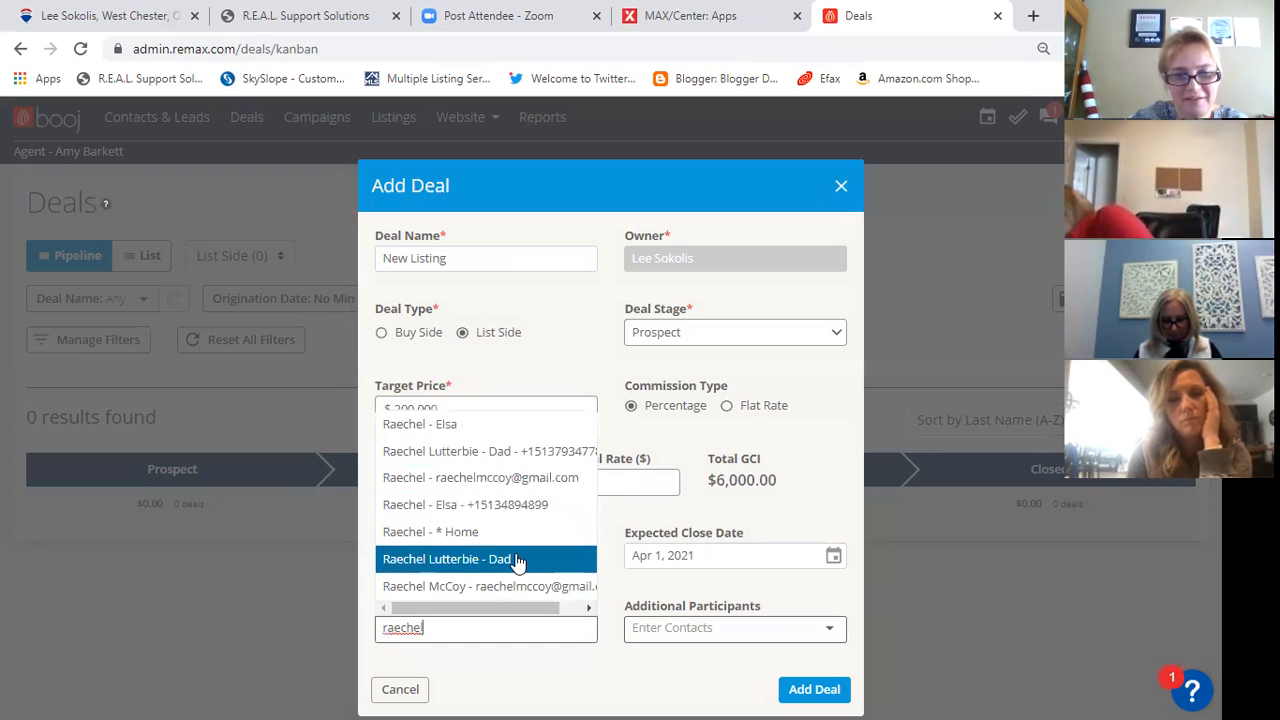
pyautogui.click(517, 535)
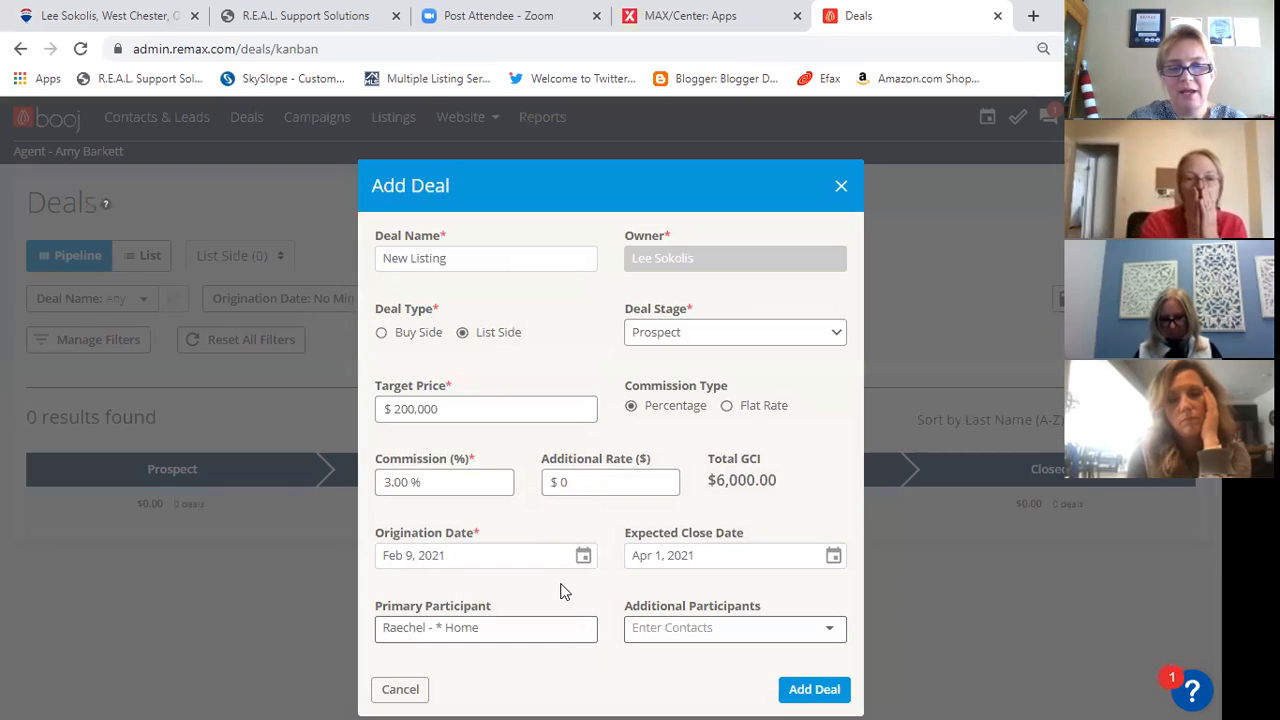
pyautogui.click(824, 696)
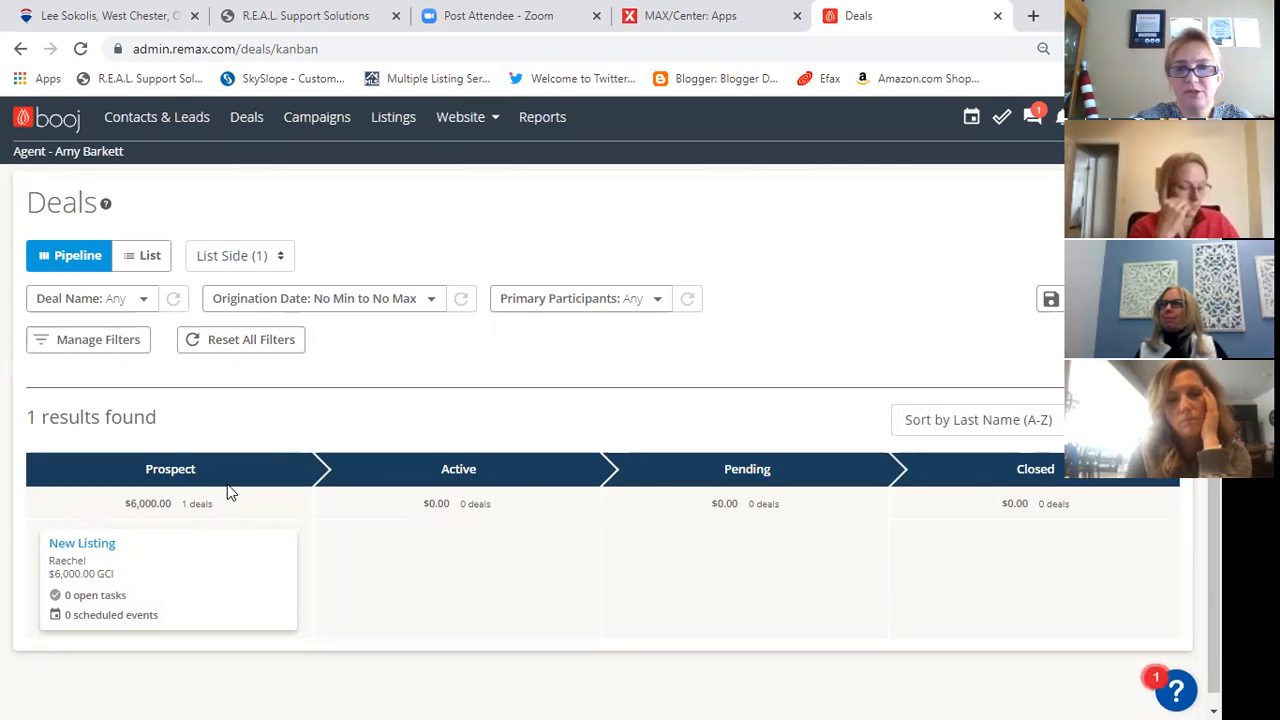
# - Open the New Listing deal from the Prospect stage and apply the newly built listing task plan to it
pyautogui.scroll(-1, 850, 525)
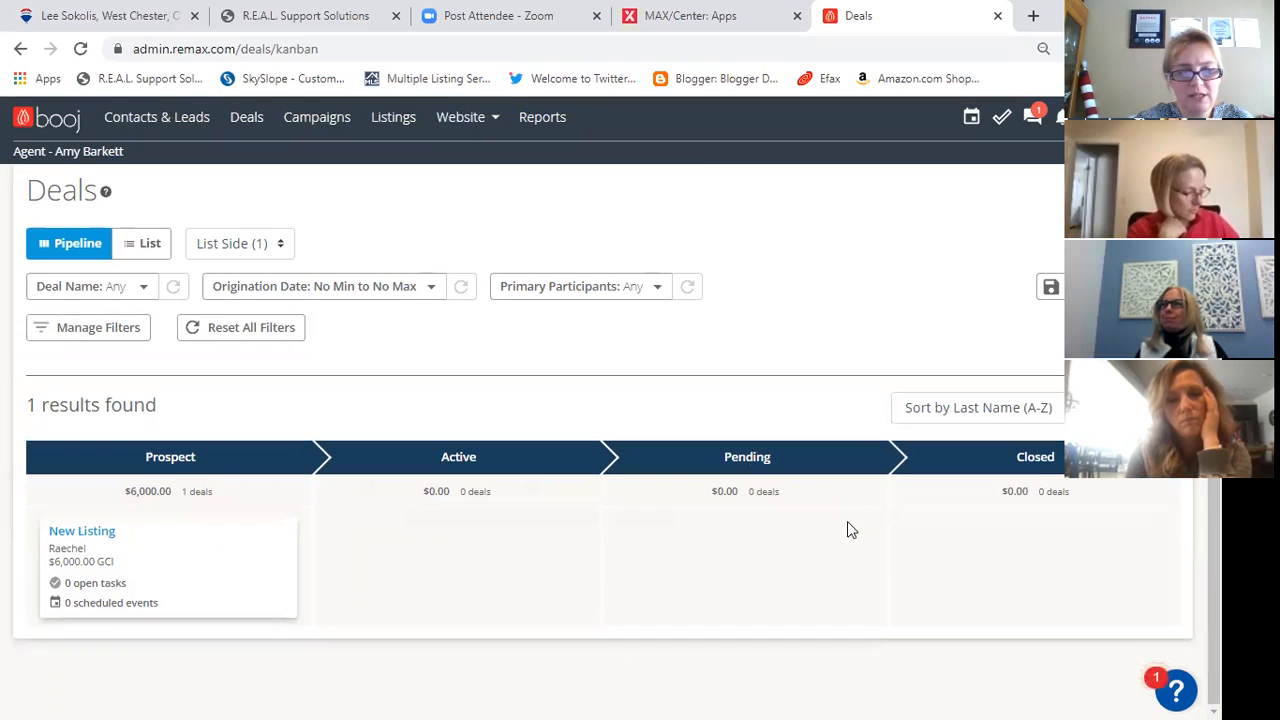
pyautogui.click(85, 538)
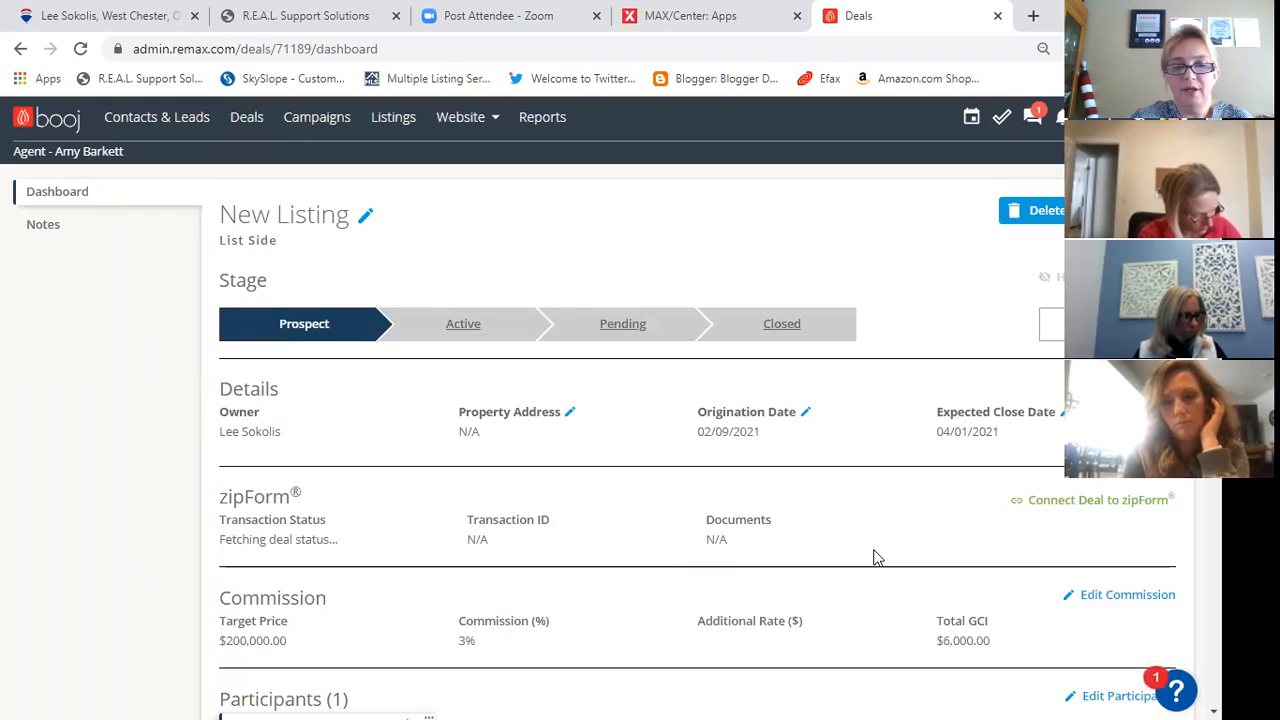
pyautogui.scroll(-5, 873, 557)
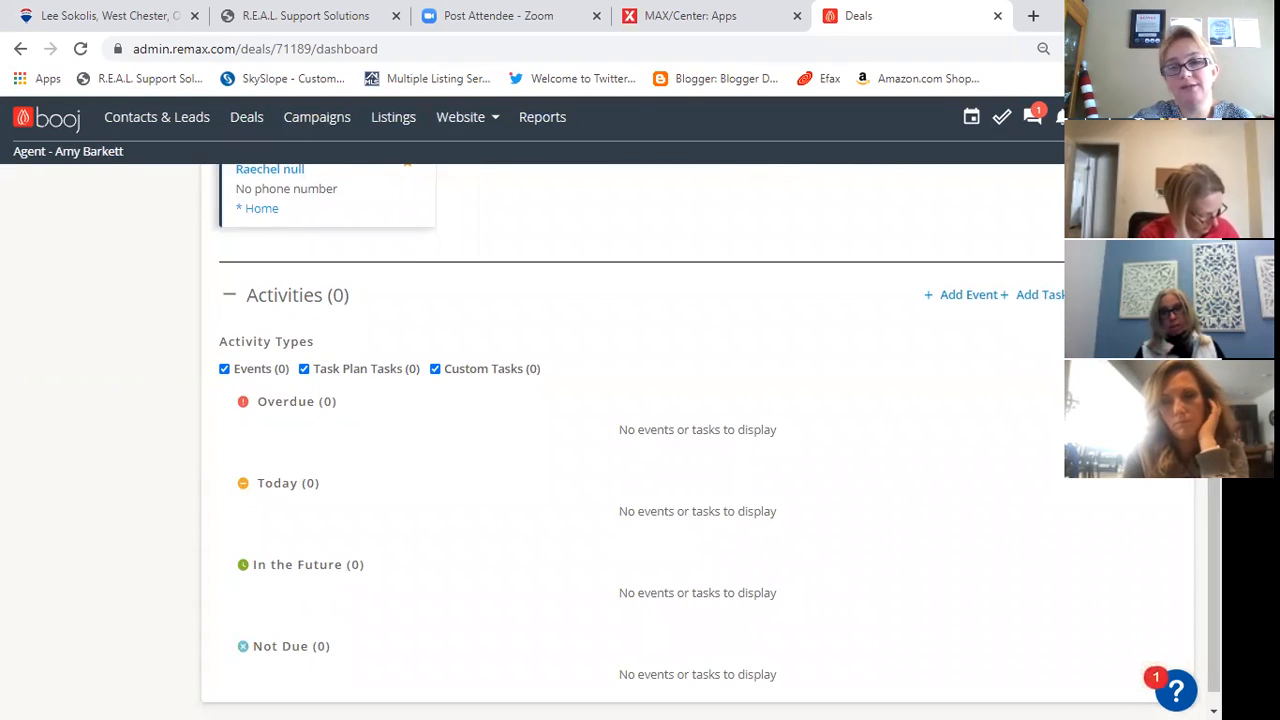
pyautogui.click(1130, 295)
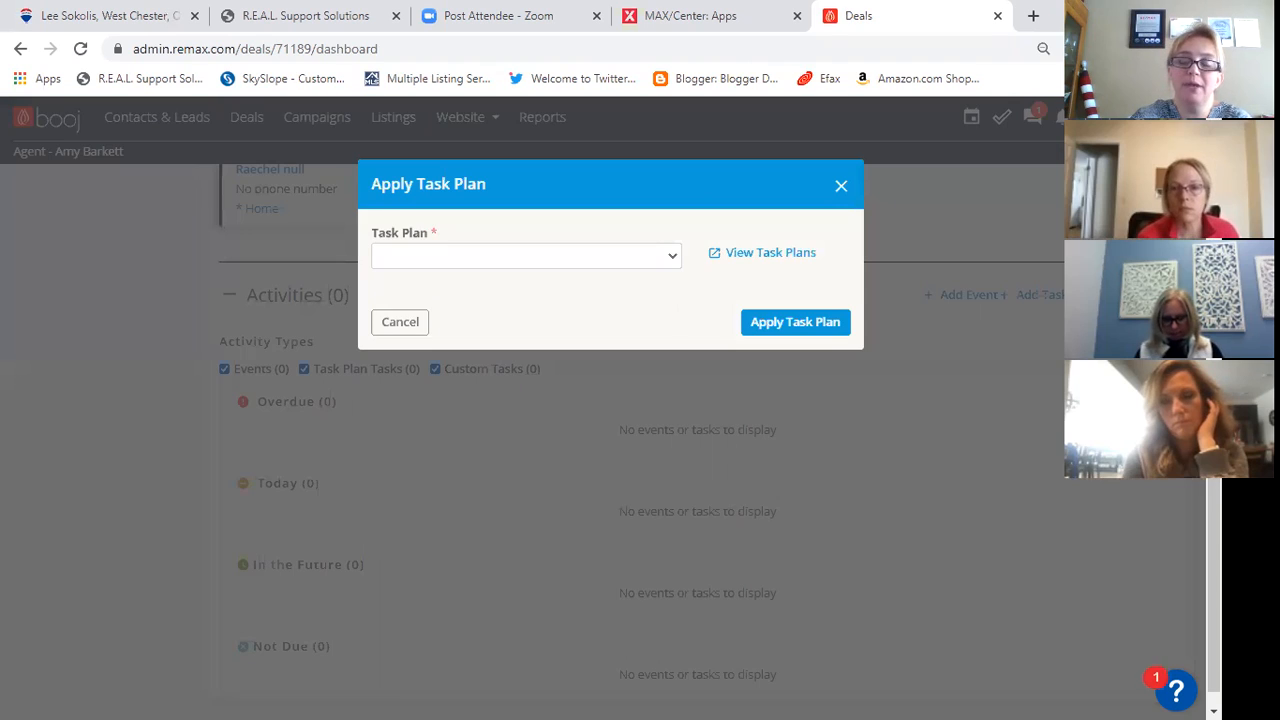
pyautogui.click(615, 258)
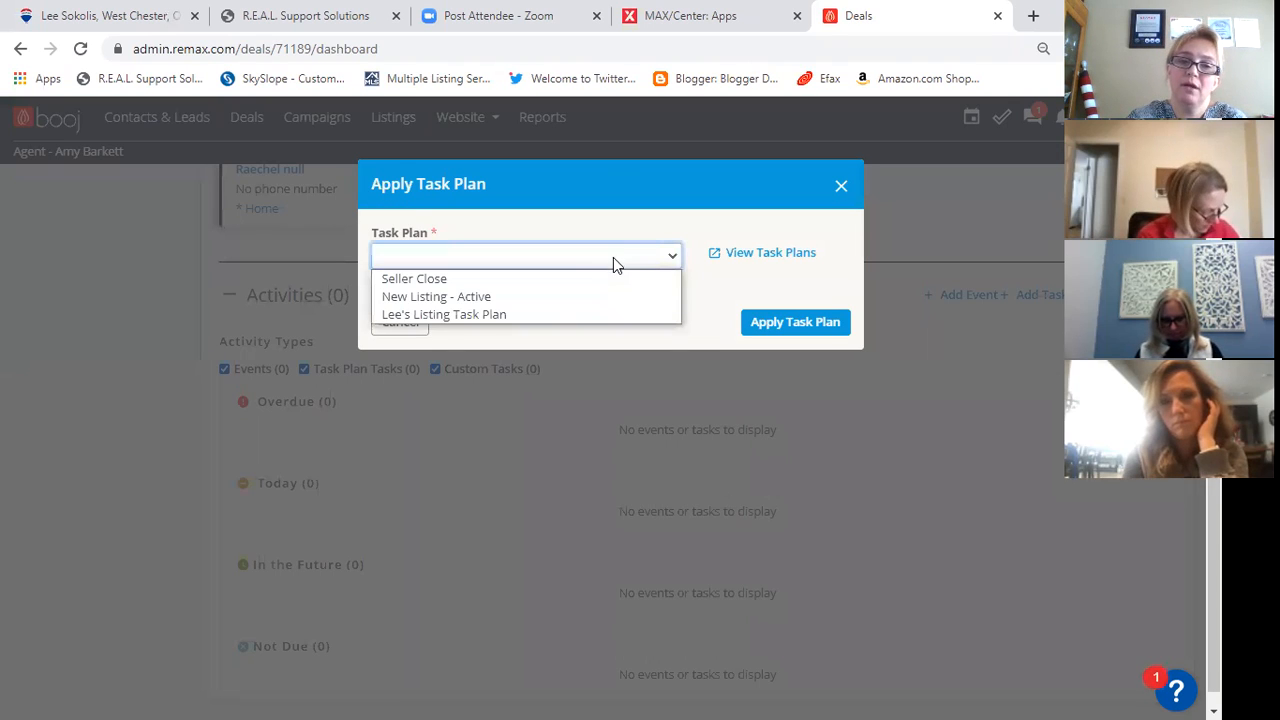
pyautogui.click(607, 314)
pyautogui.click(797, 330)
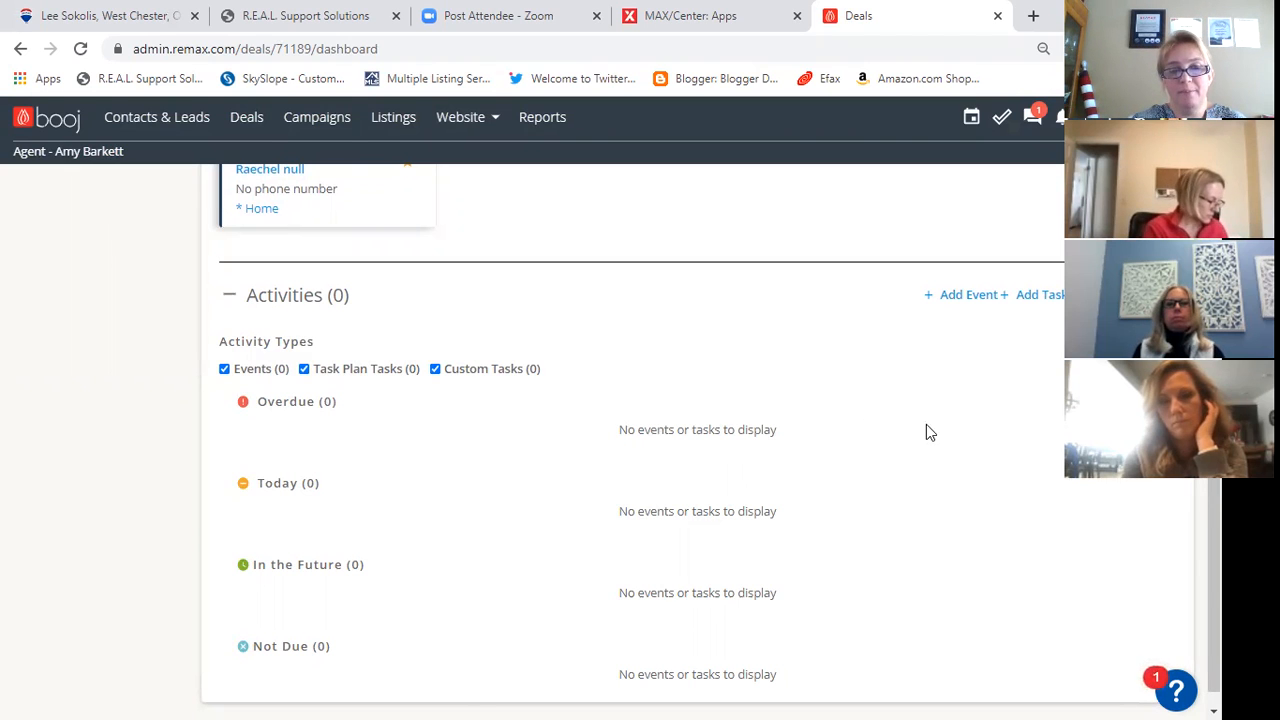
# - Check the New Listing deal's activities and try to apply the newly built listing task plan again
pyautogui.scroll(-1, 489, 529)
pyautogui.scroll(5, 489, 529)
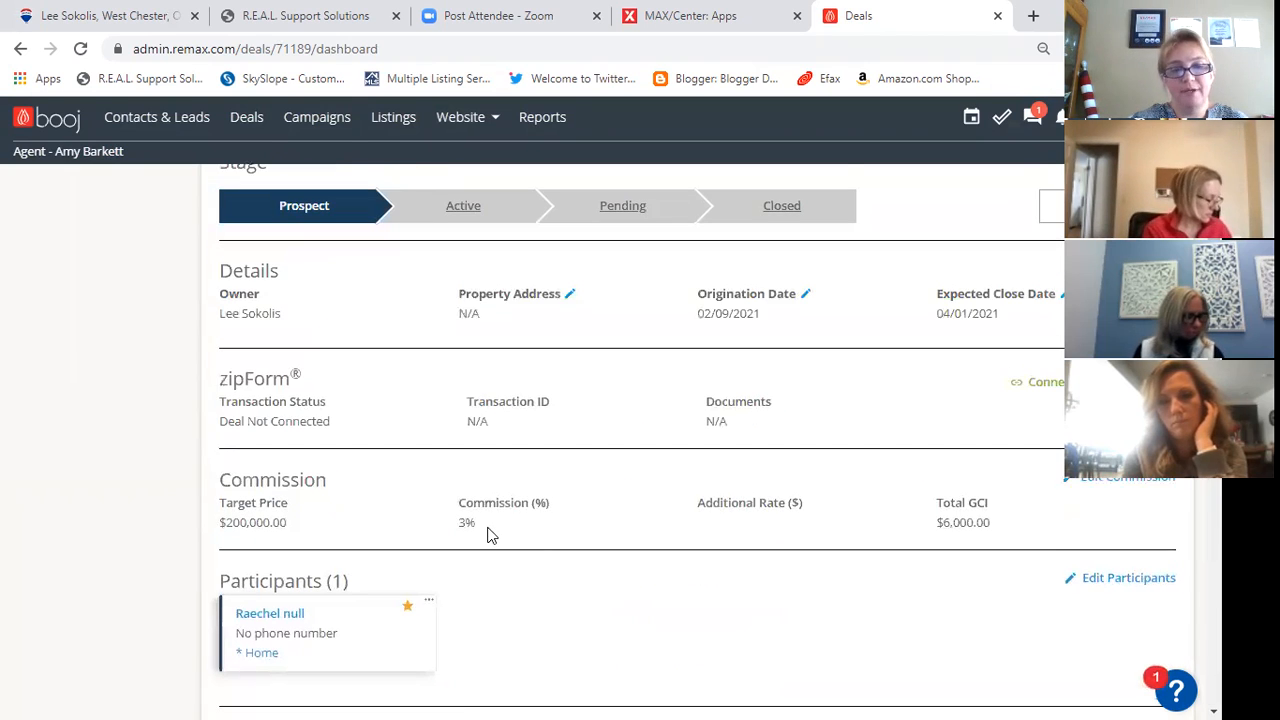
pyautogui.scroll(-4, 489, 540)
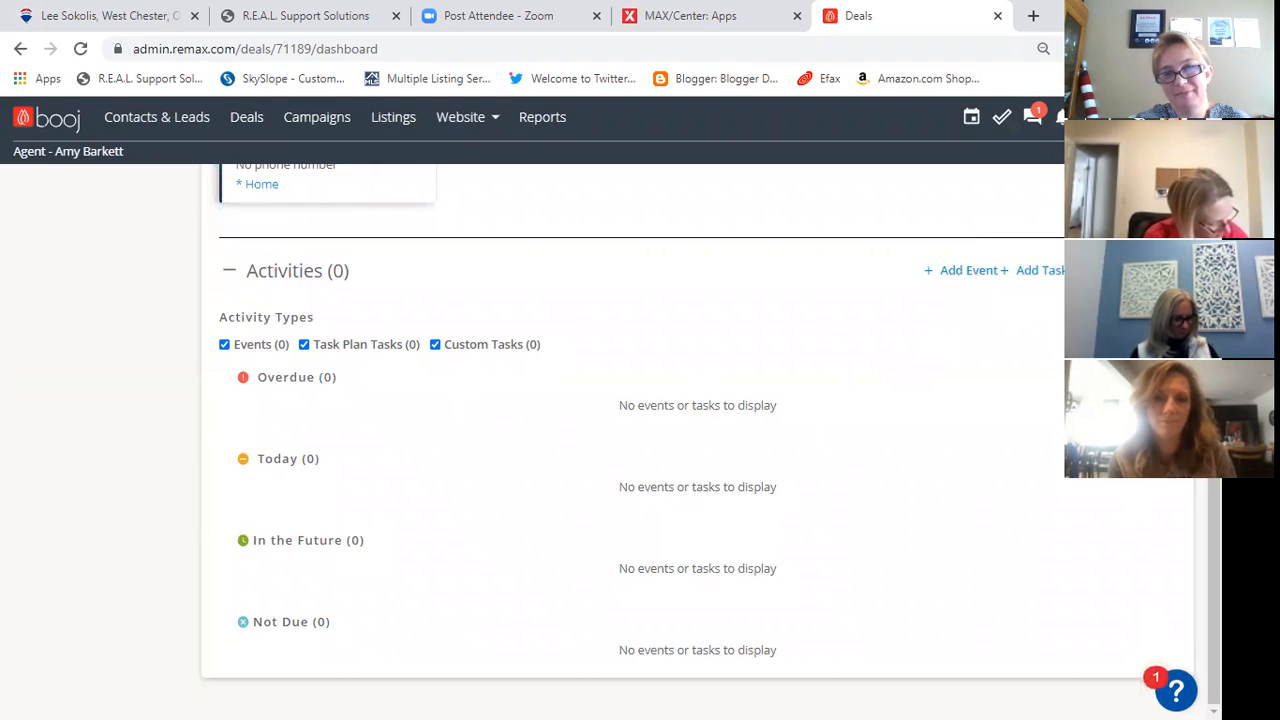
pyautogui.click(1128, 271)
pyautogui.click(596, 259)
pyautogui.click(551, 312)
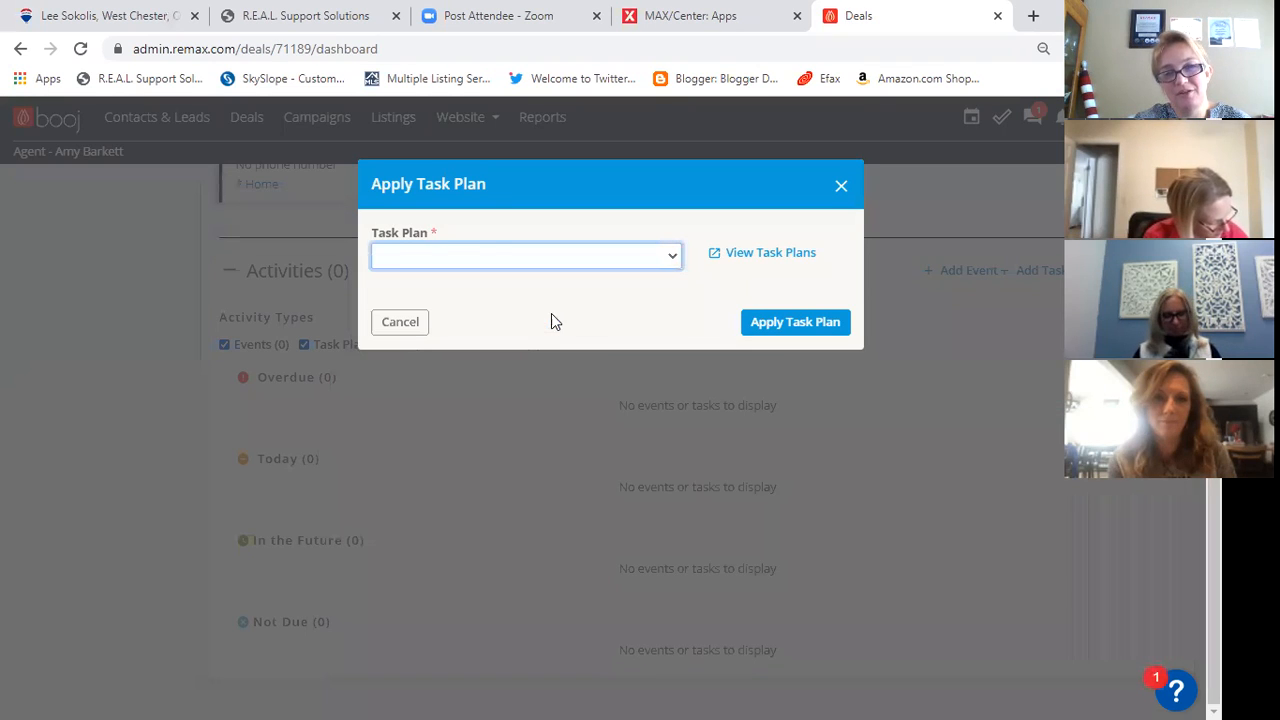
pyautogui.click(791, 325)
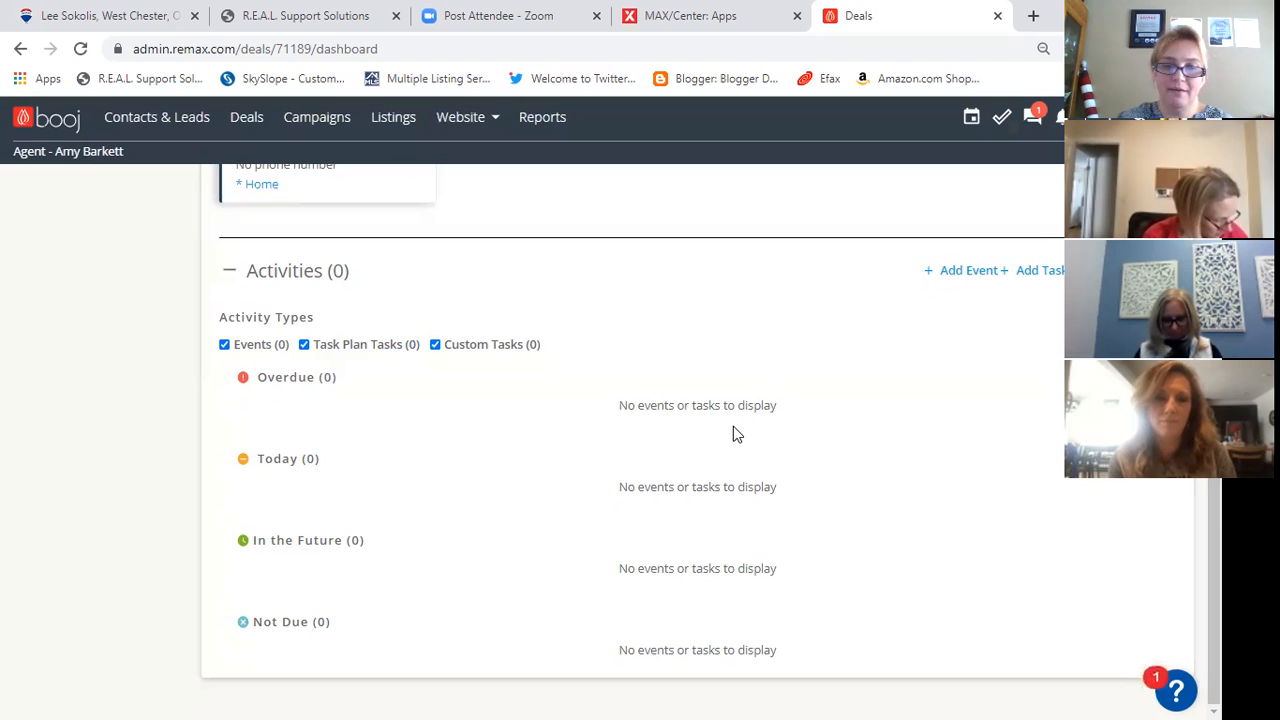
pyautogui.scroll(3, 731, 426)
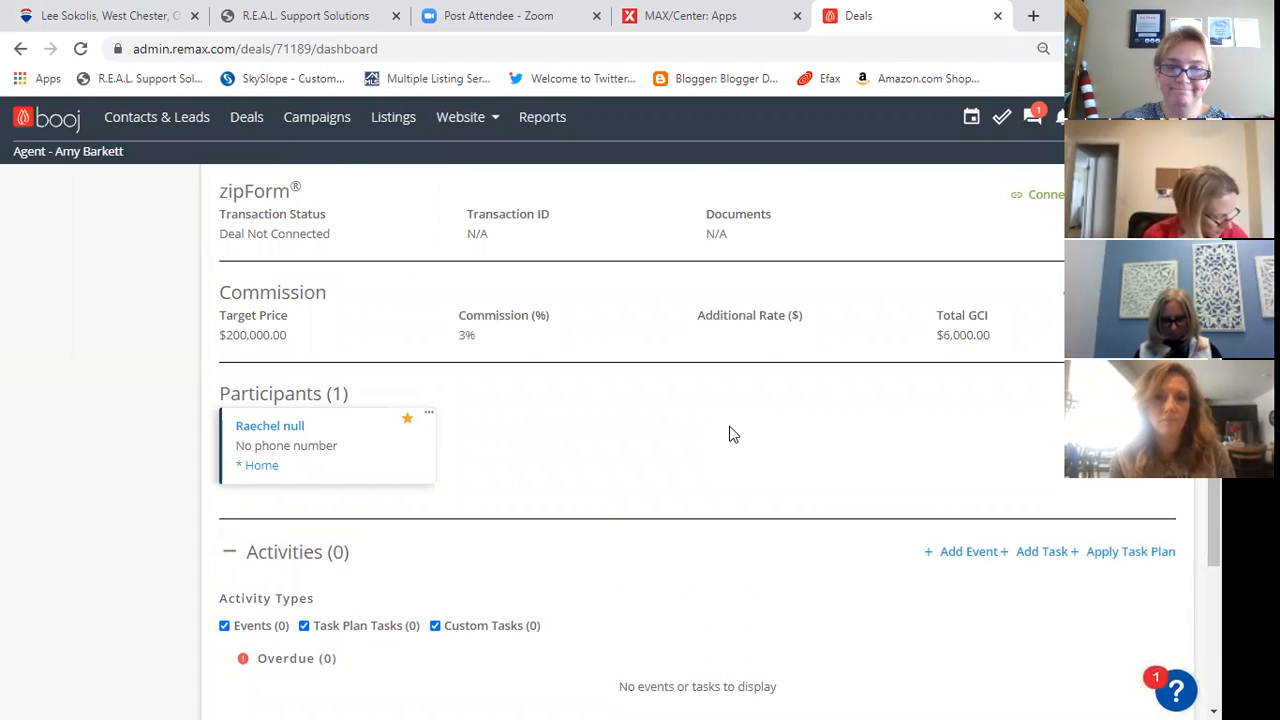
pyautogui.scroll(3, 731, 434)
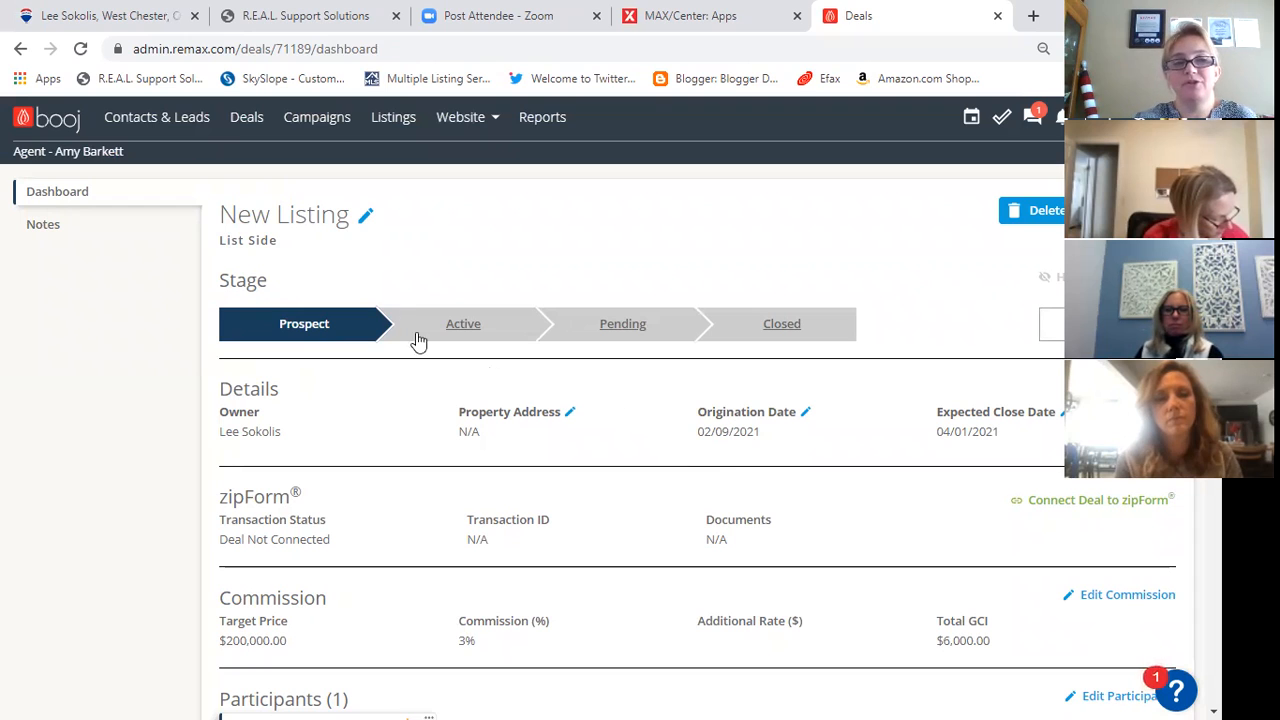
# - Go to the task plan settings and open the newly built Deal - List listing task plan
pyautogui.click(1150, 117)
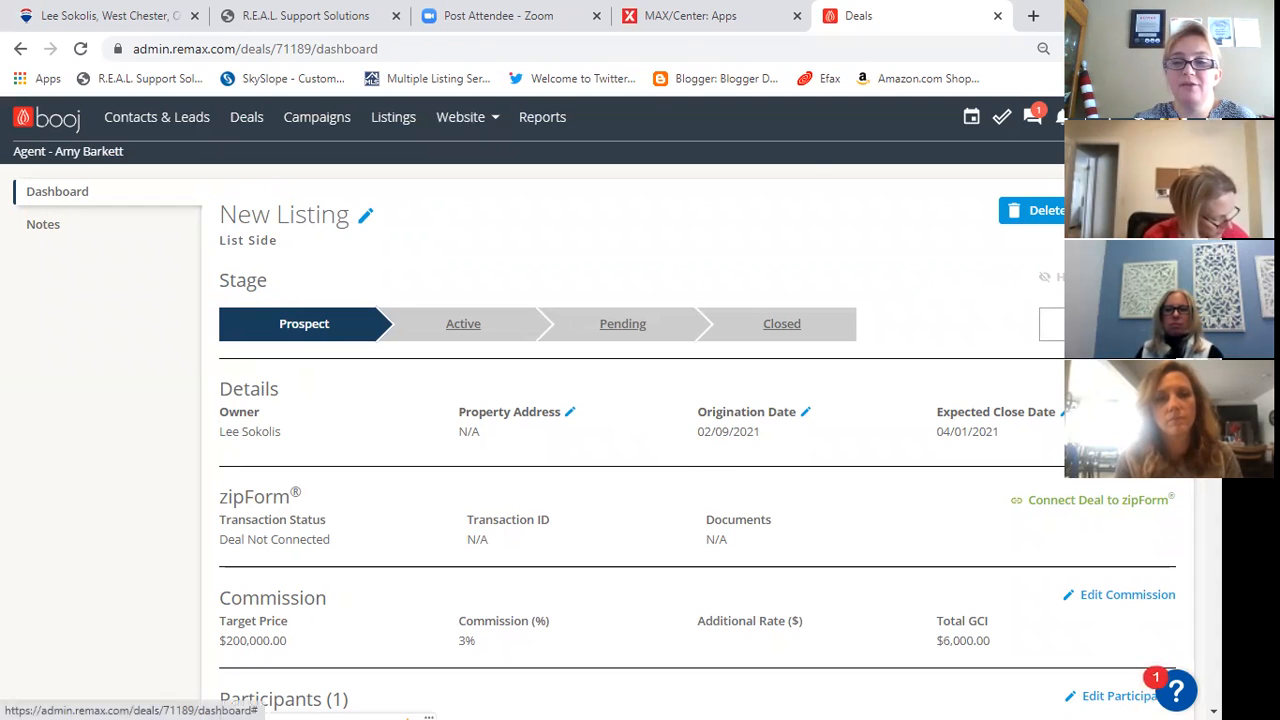
pyautogui.click(1130, 192)
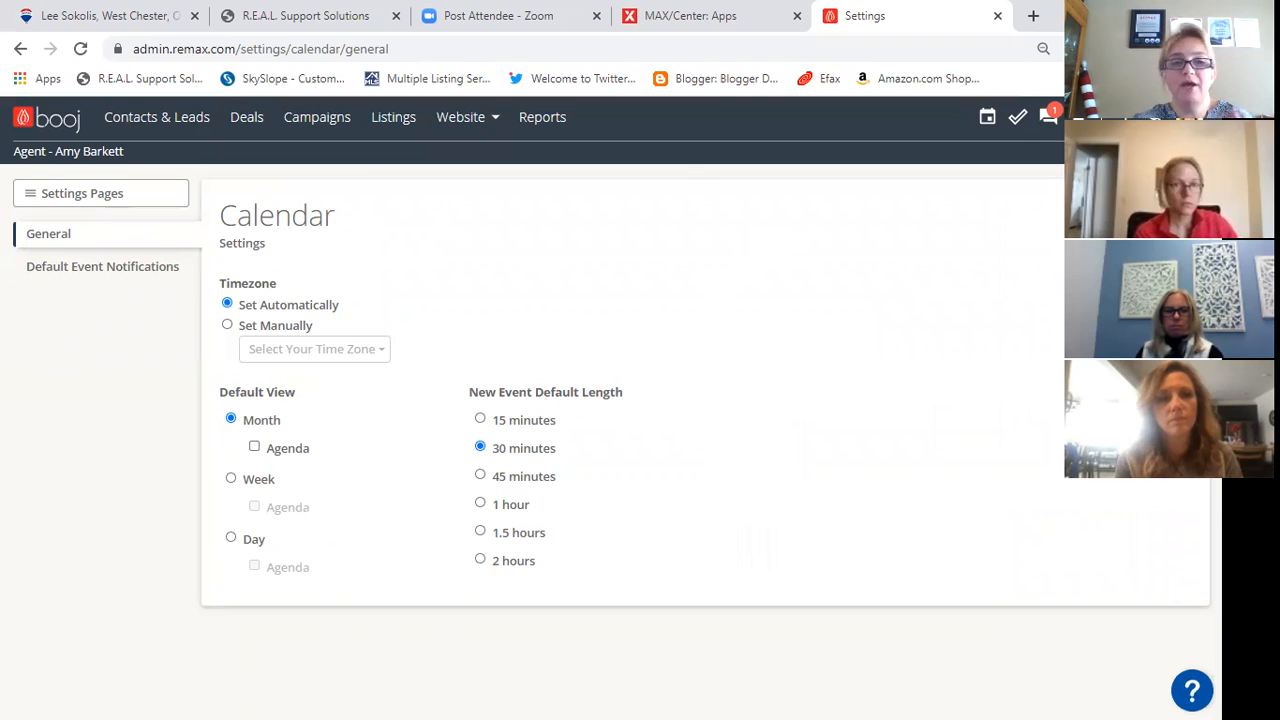
pyautogui.click(63, 196)
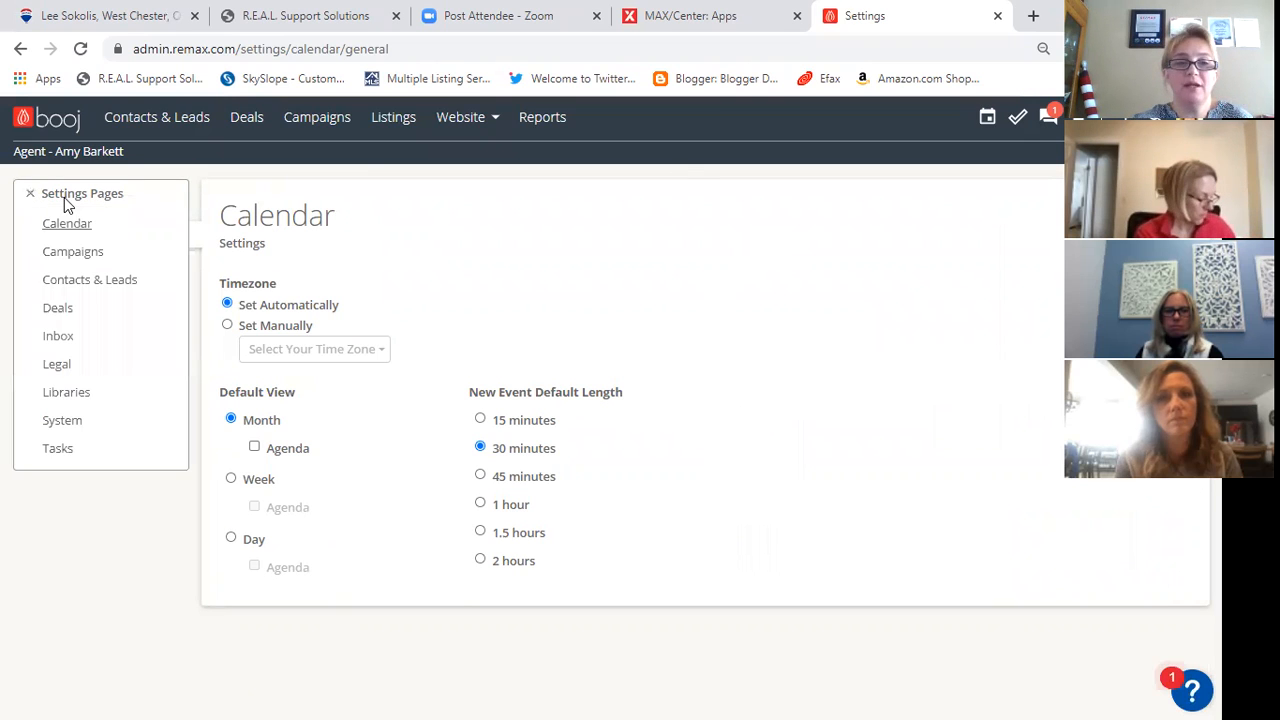
pyautogui.click(57, 446)
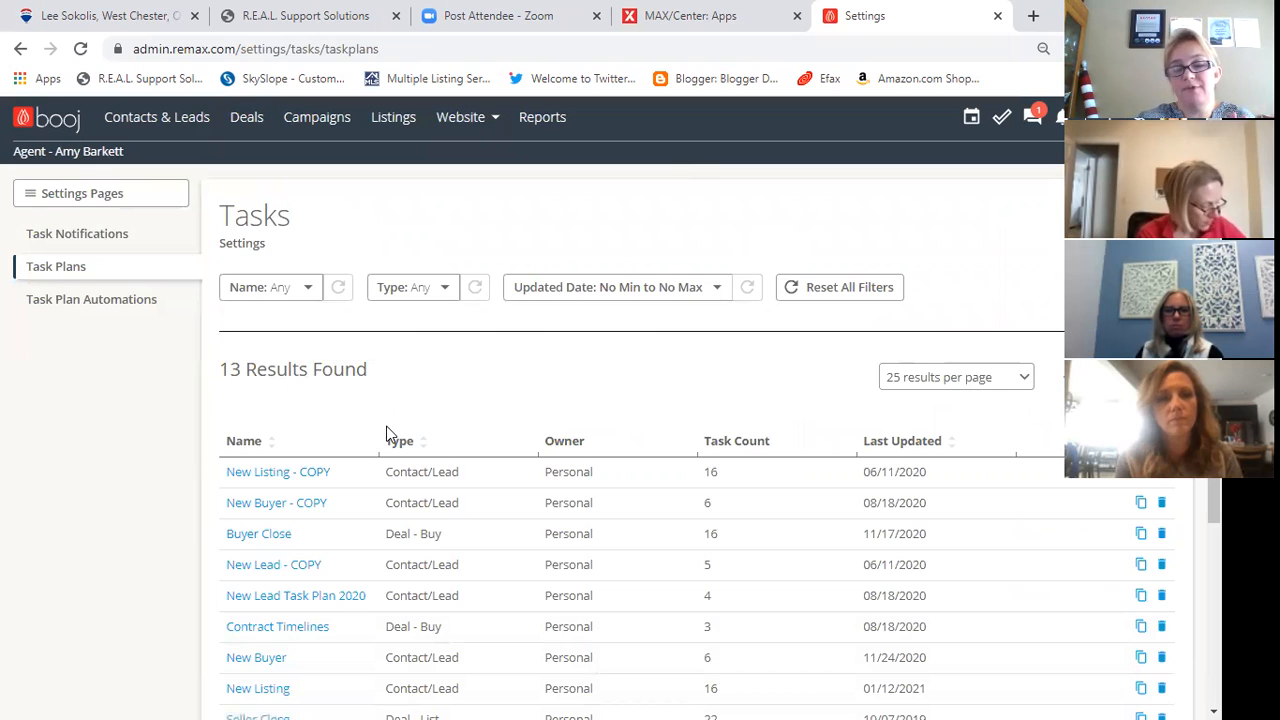
pyautogui.scroll(-3, 388, 435)
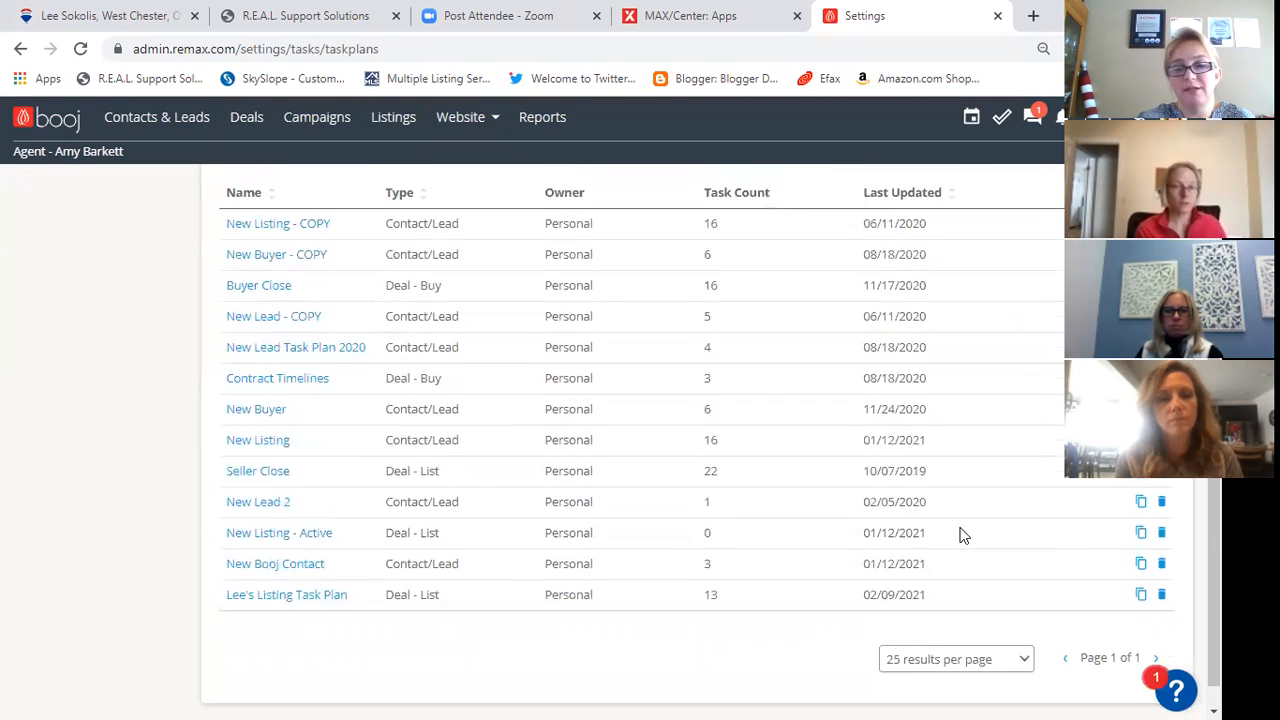
pyautogui.scroll(3, 959, 535)
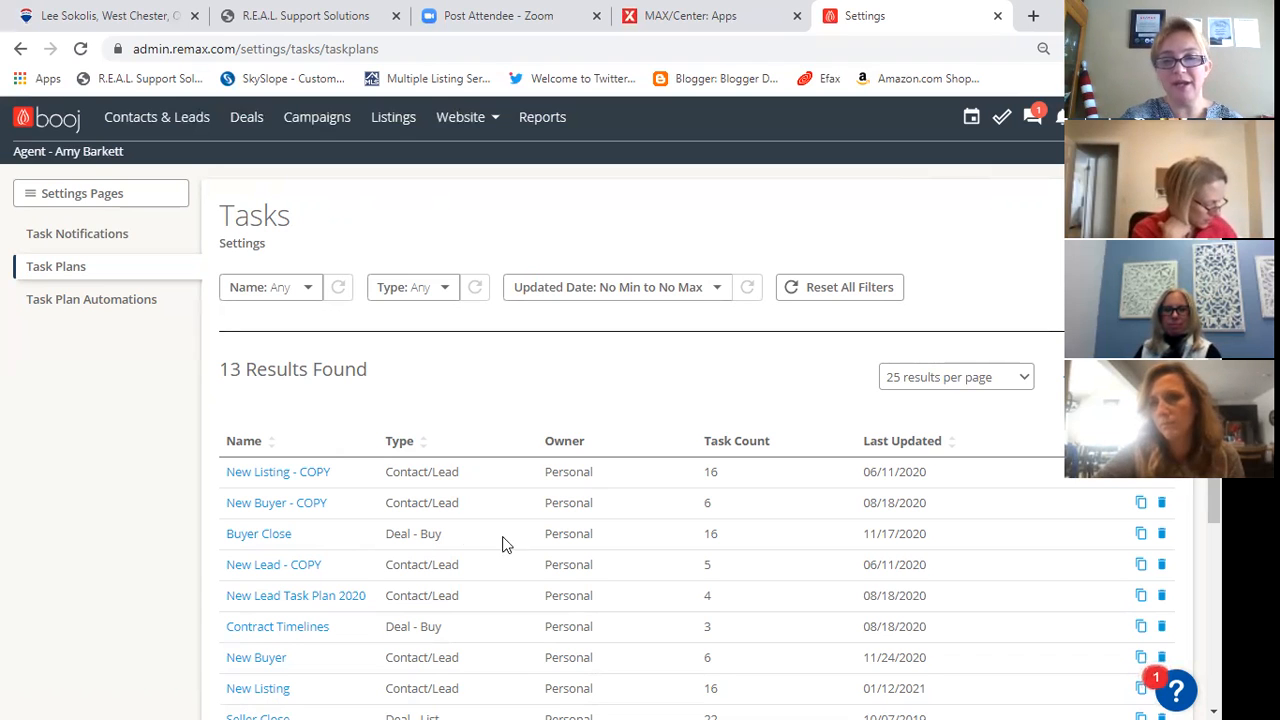
pyautogui.scroll(-3, 500, 560)
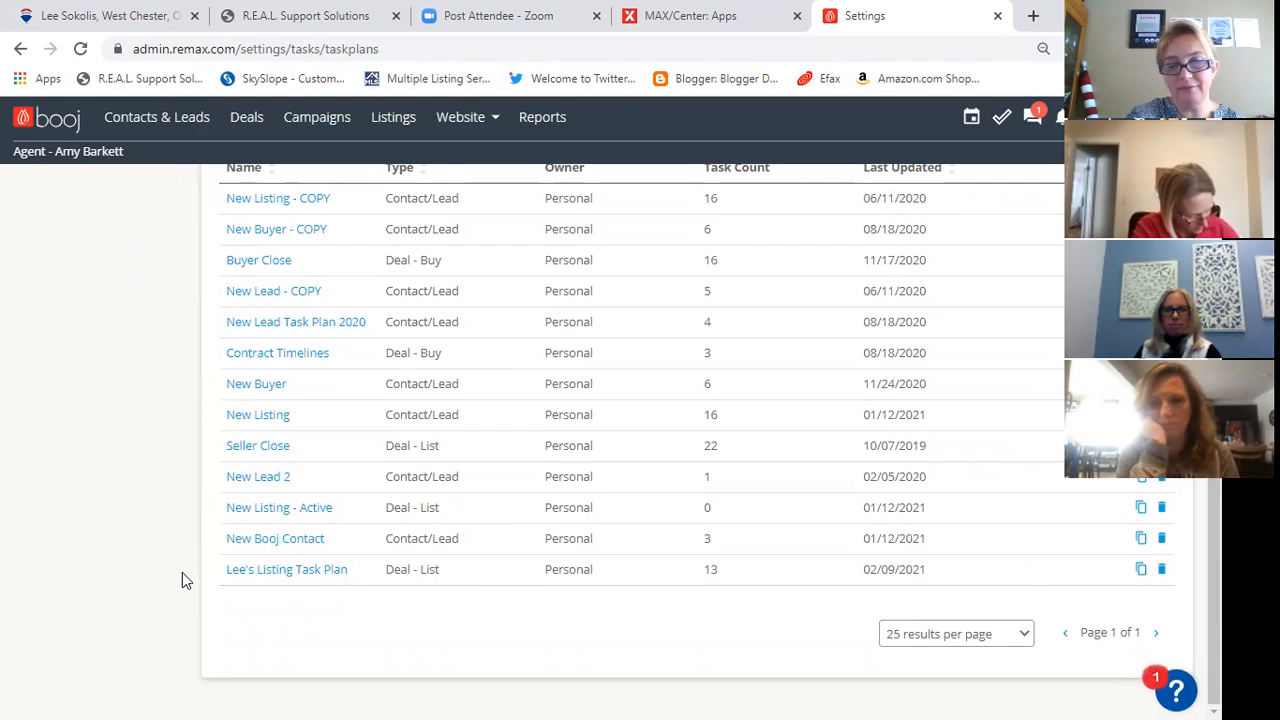
pyautogui.click(255, 570)
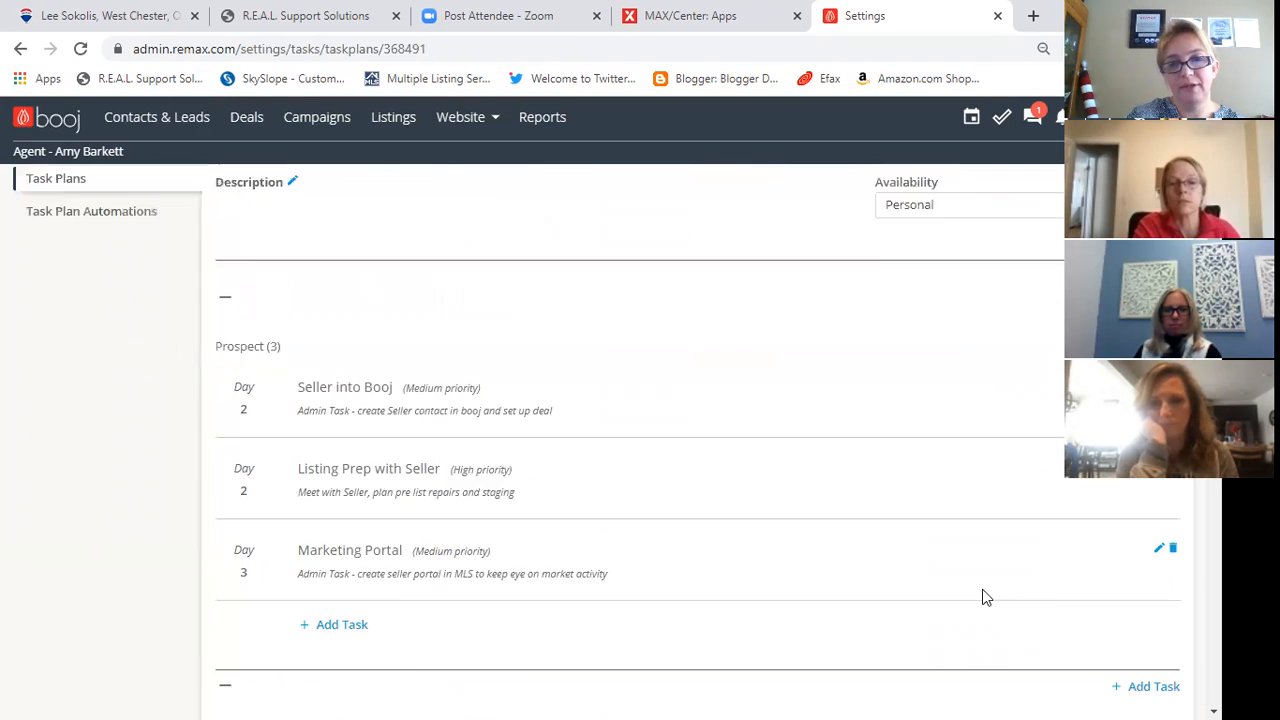
# - Start sending the listing task plan to another agent and search for the receiving agent by first name
pyautogui.click(1009, 216)
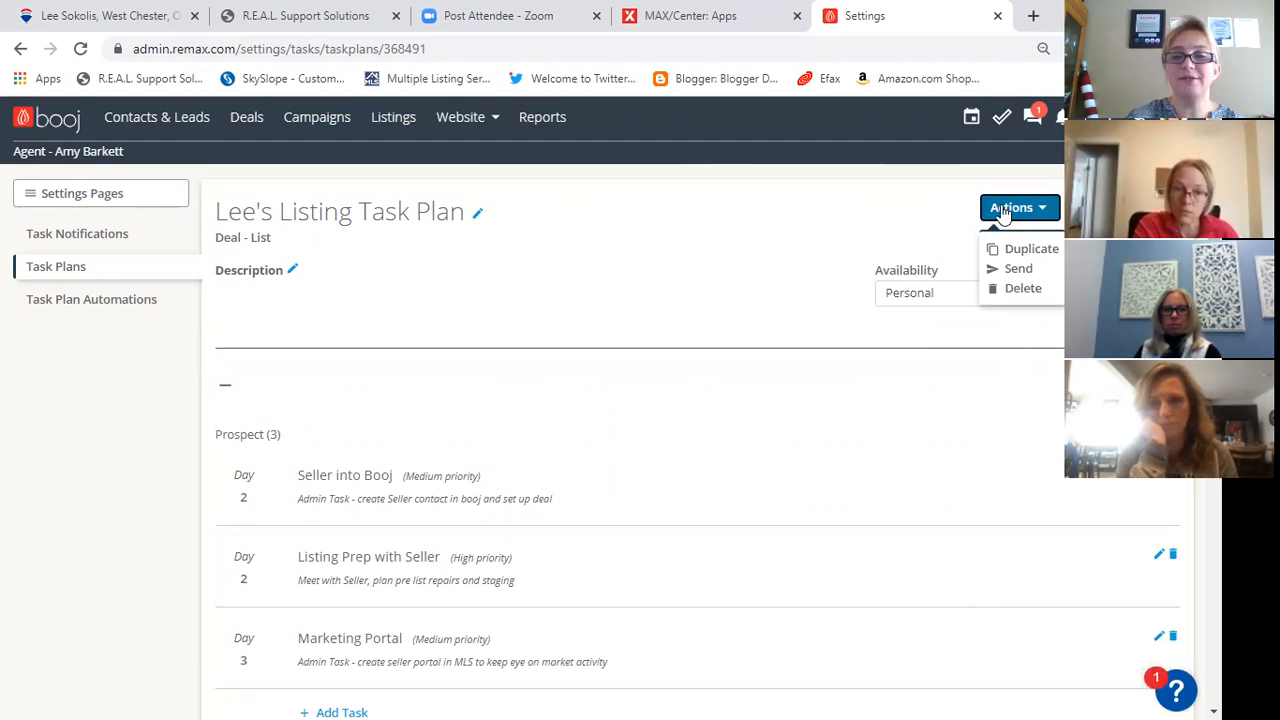
pyautogui.click(1015, 270)
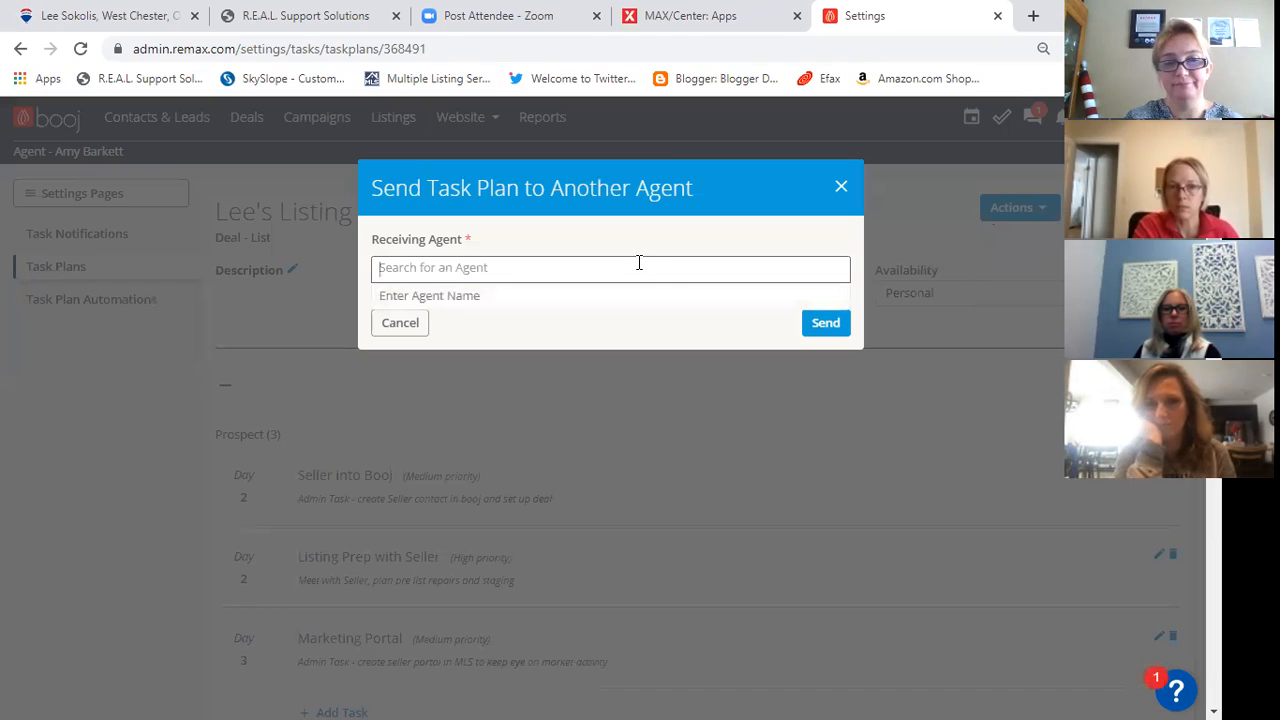
pyautogui.write('laura c')
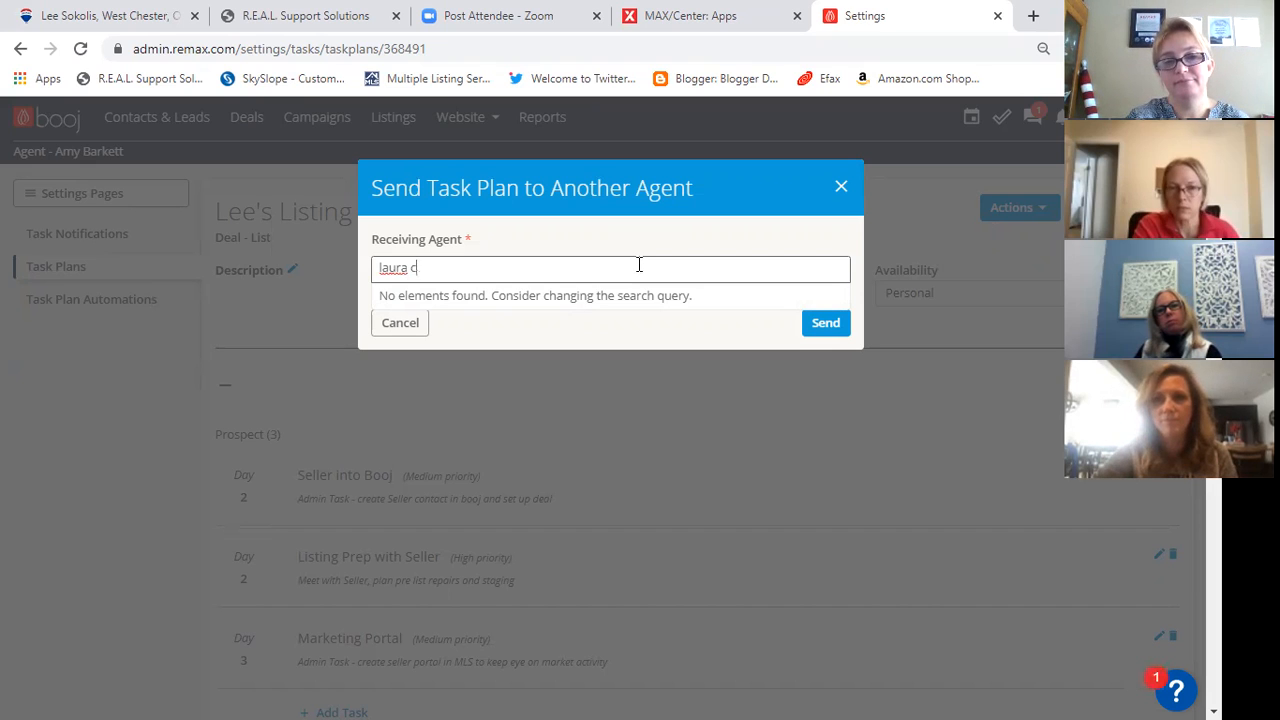
pyautogui.press('BackSpace')
pyautogui.press('BackSpace')
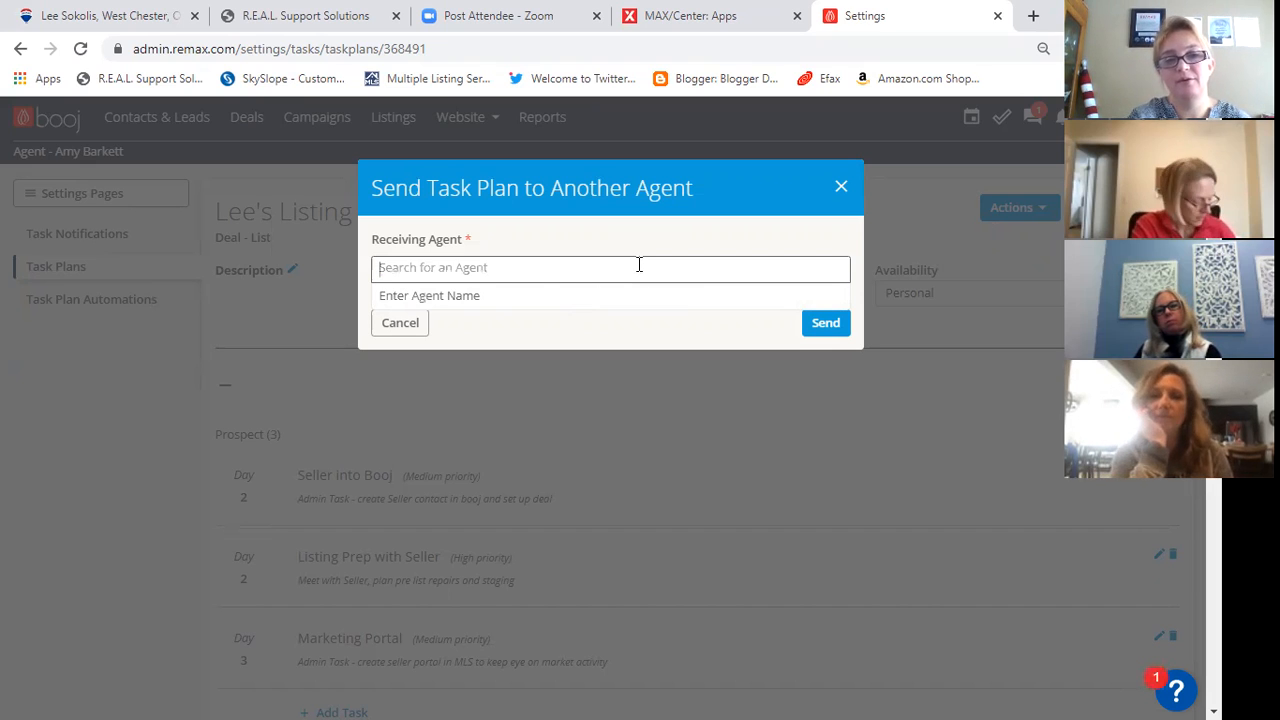
pyautogui.write('laur')
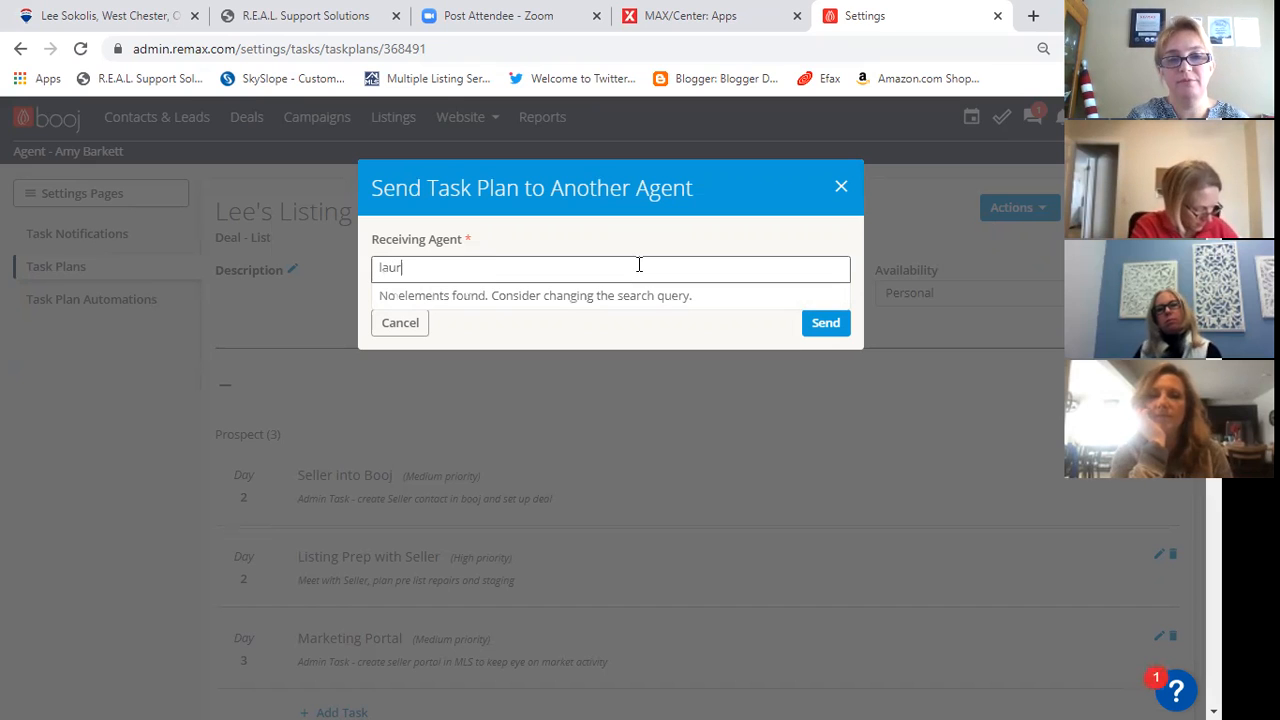
# - Search for a different receiving agent by first name, and leave the task plan unsent
pyautogui.press('BackSpace')
pyautogui.press('BackSpace')
pyautogui.press('BackSpace')
pyautogui.write('carrie')
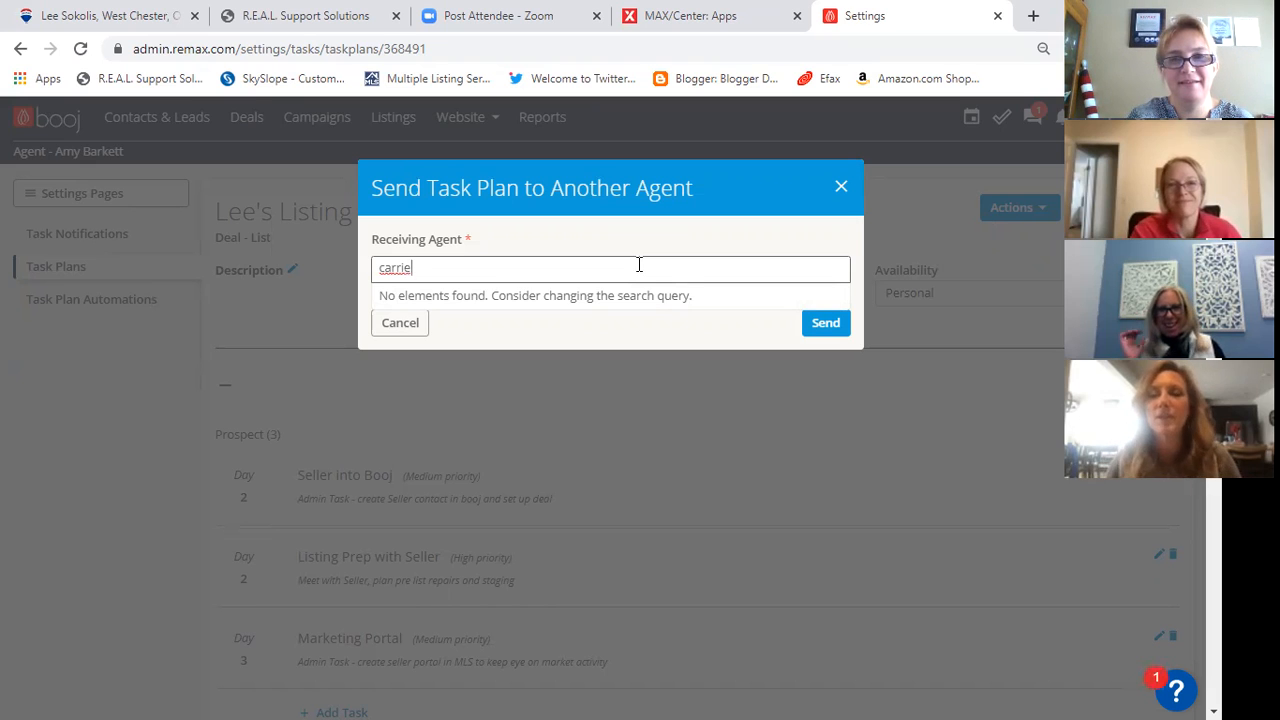
pyautogui.press('BackSpace')
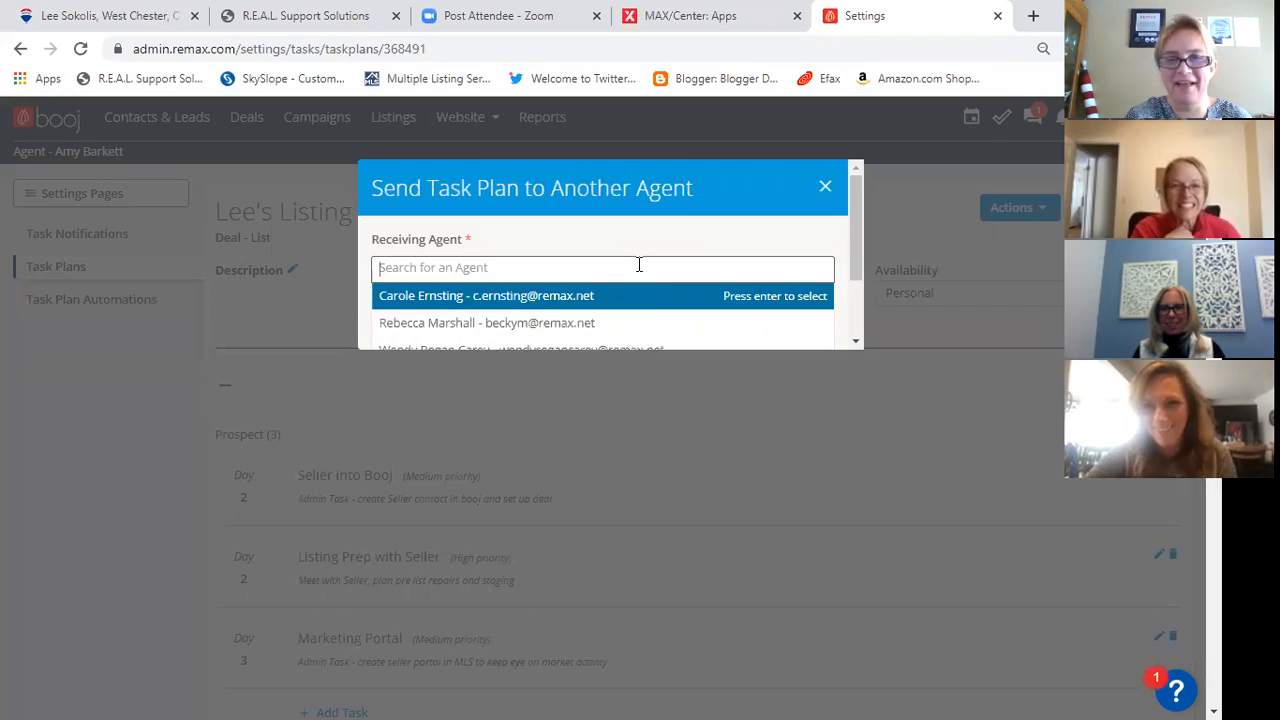
pyautogui.write('ca')
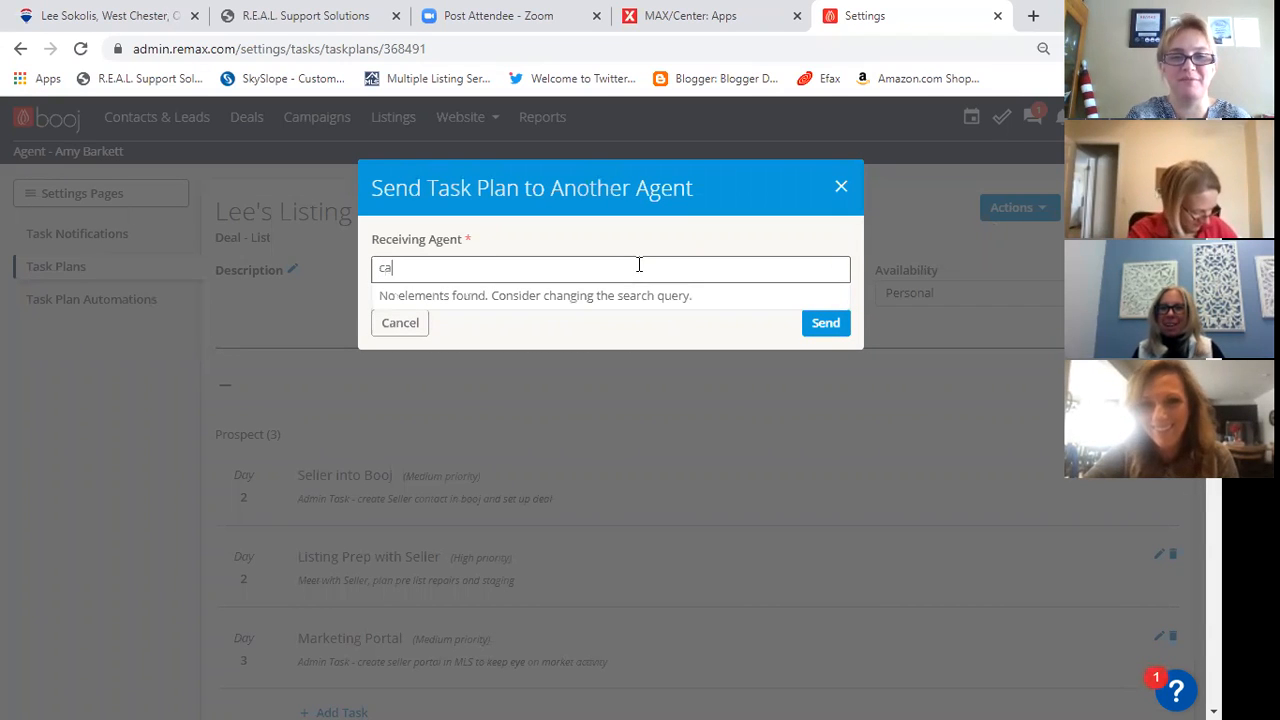
pyautogui.write('rrie')
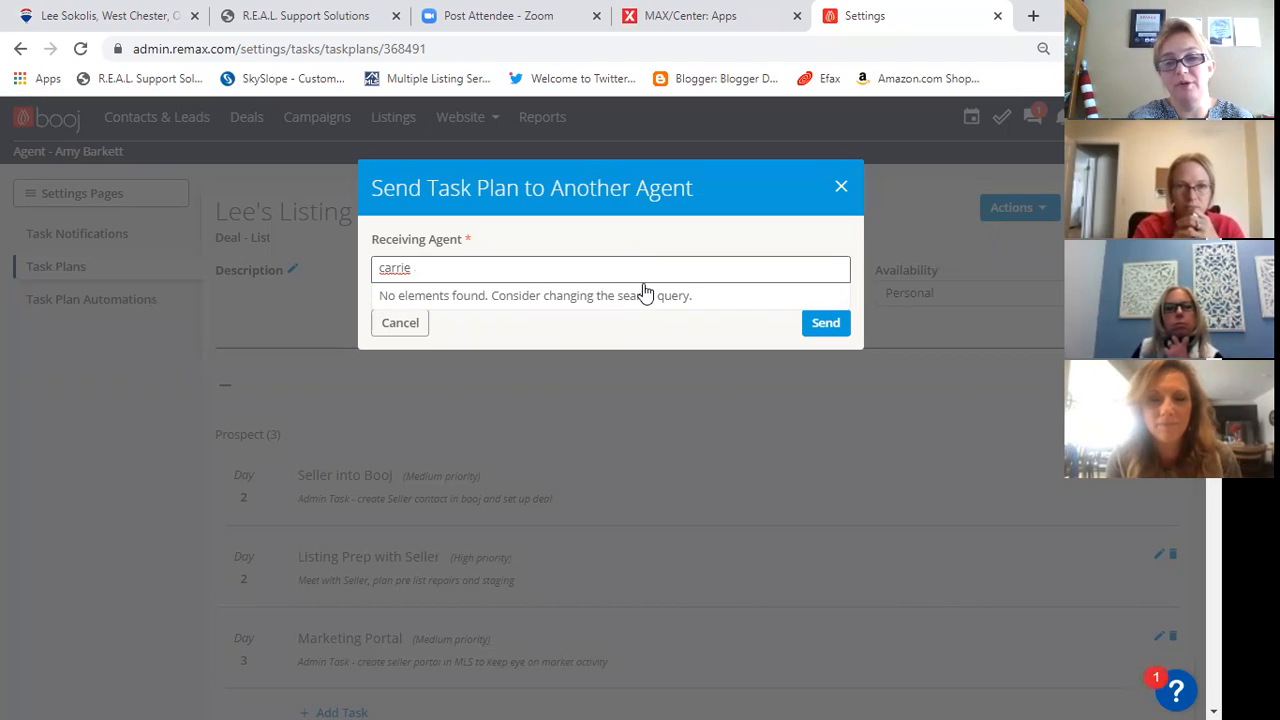
pyautogui.click(842, 187)
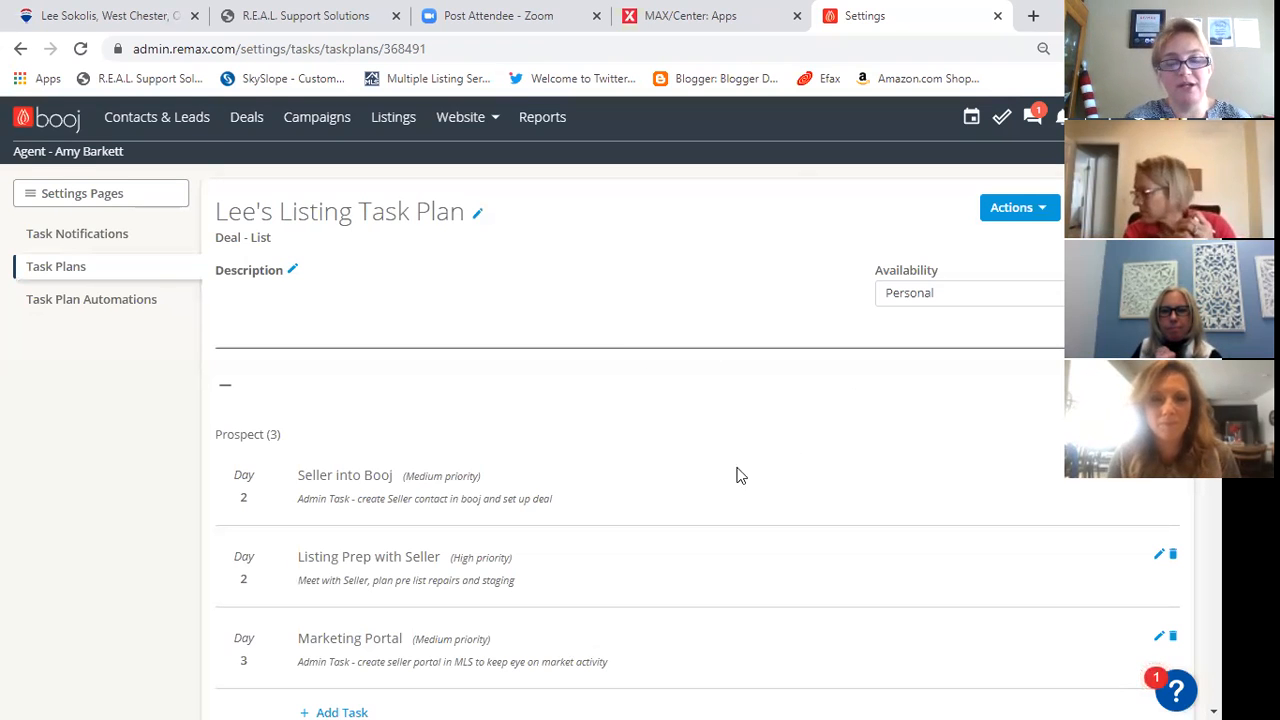
# - Review the listing task plan's tasks across its stages from Prospect through Closed
pyautogui.scroll(-5, 737, 474)
pyautogui.scroll(-4, 549, 485)
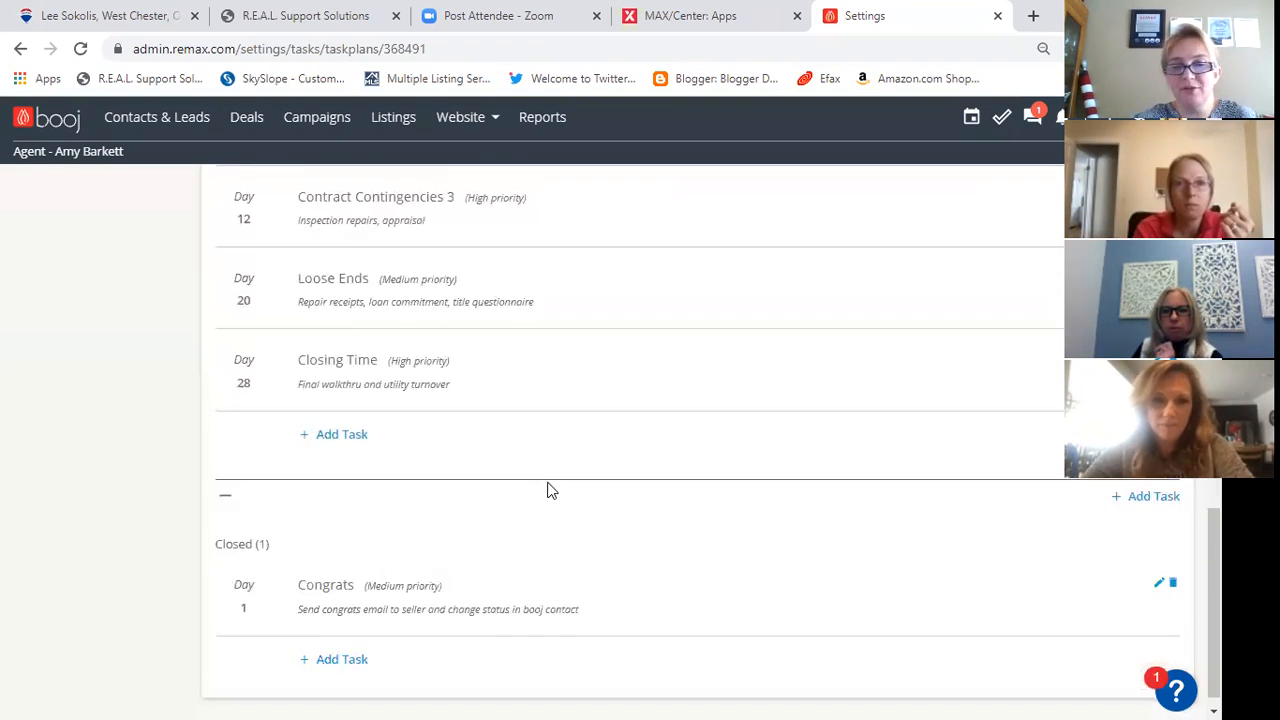
pyautogui.scroll(4, 669, 500)
pyautogui.scroll(7, 660, 500)
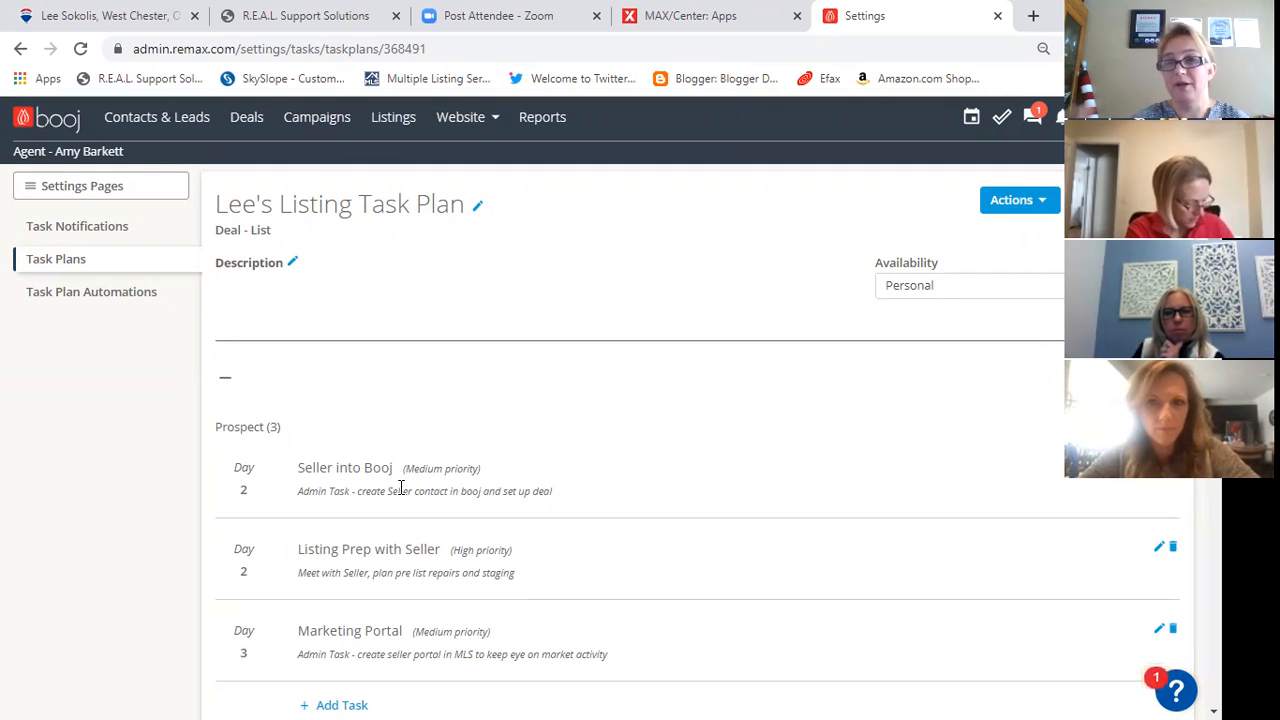
pyautogui.scroll(-1, 452, 518)
pyautogui.scroll(-1, 455, 510)
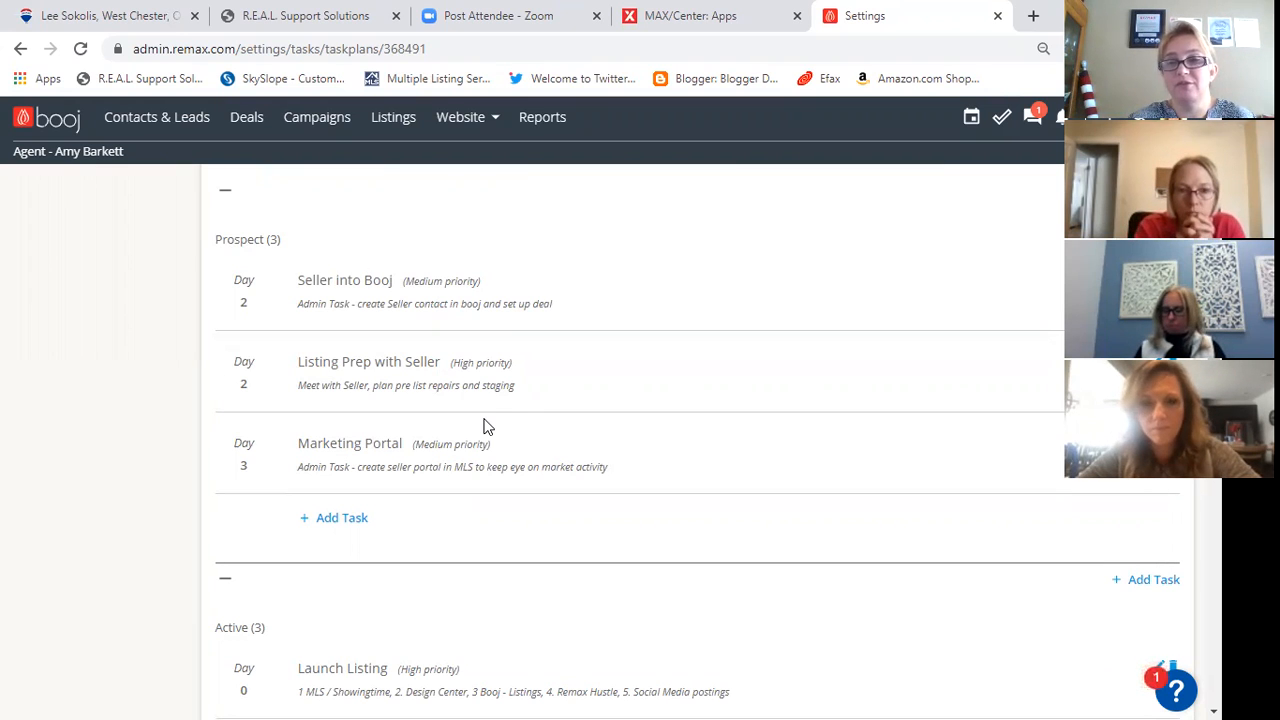
pyautogui.scroll(2, 588, 436)
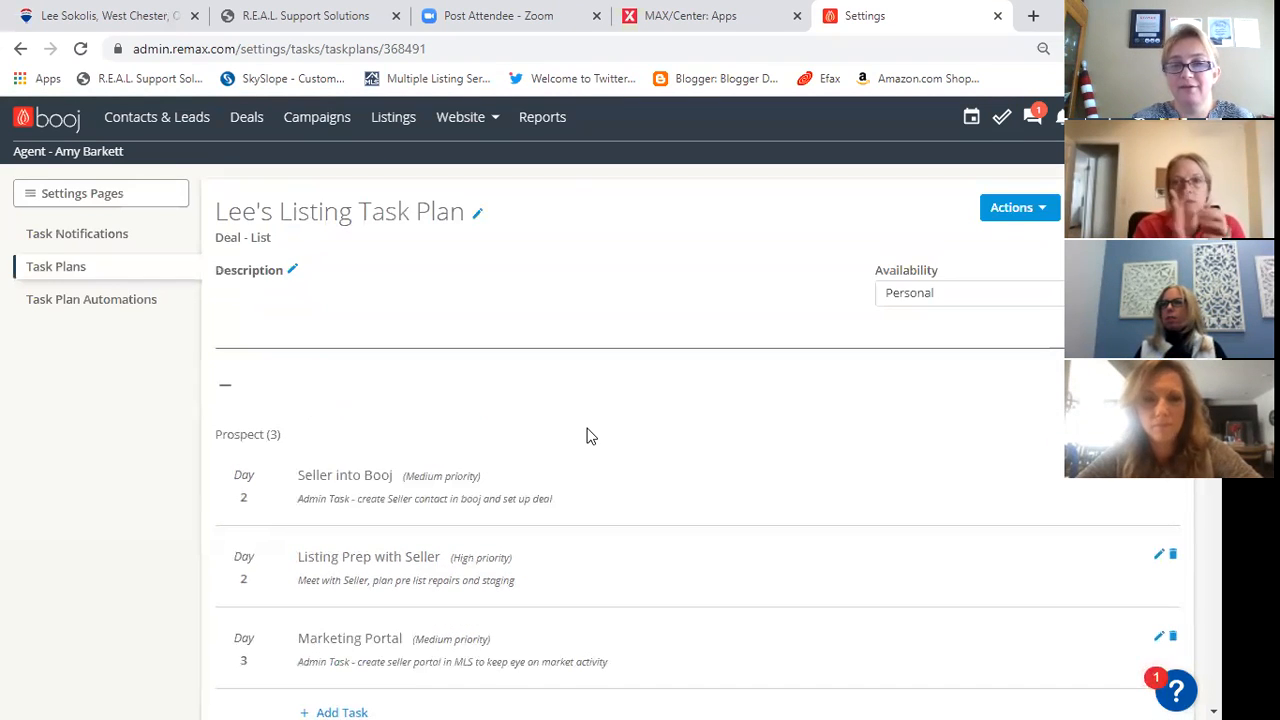